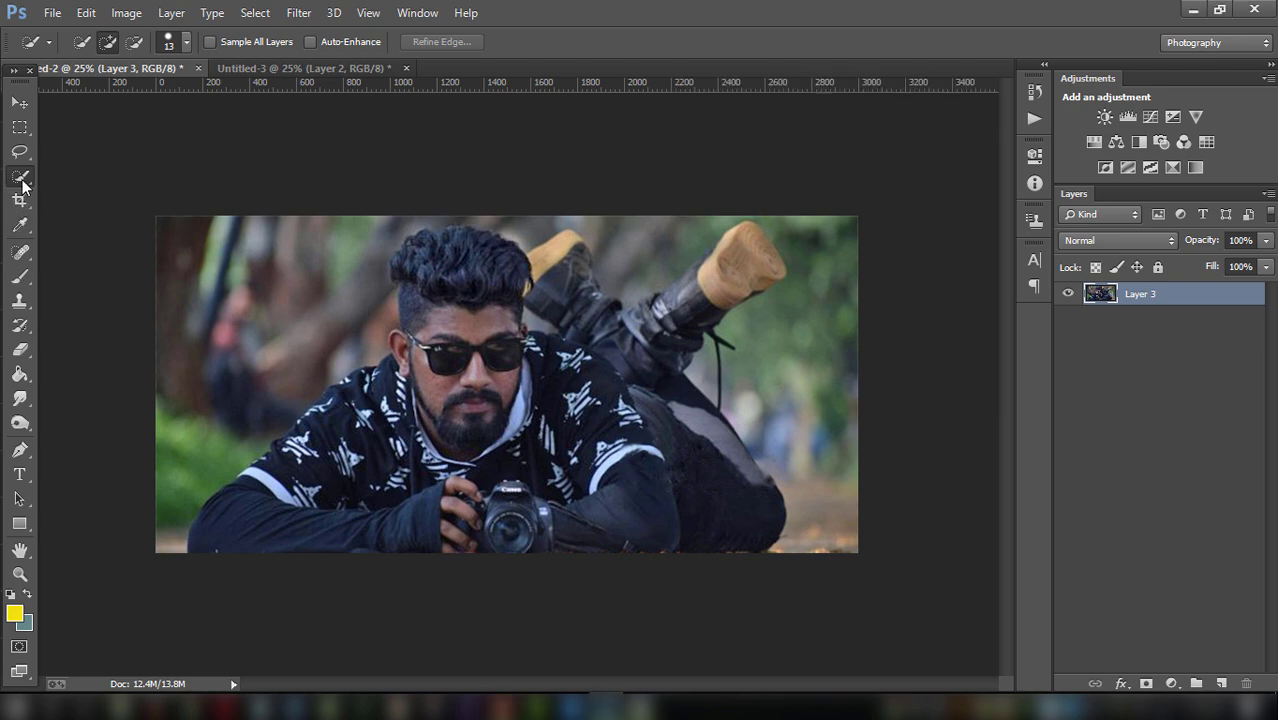
Quick-select the man from his hair and neck down to the raised legs and boots.
click(20, 199)
click(20, 175)
mouse_move(418, 251)
mouse_down()
mouse_move(459, 236)
mouse_move(490, 272)
mouse_move(385, 407)
mouse_move(255, 508)
mouse_move(306, 427)
mouse_up()
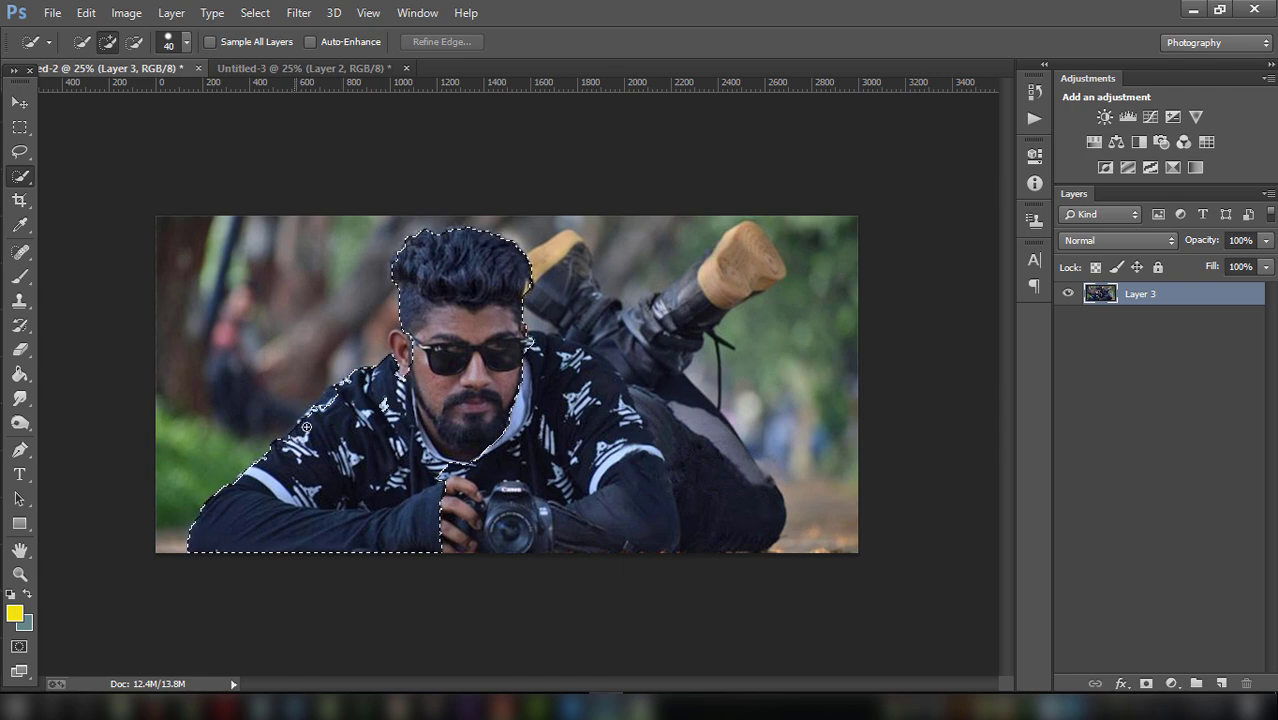
drag(349, 385, 405, 348)
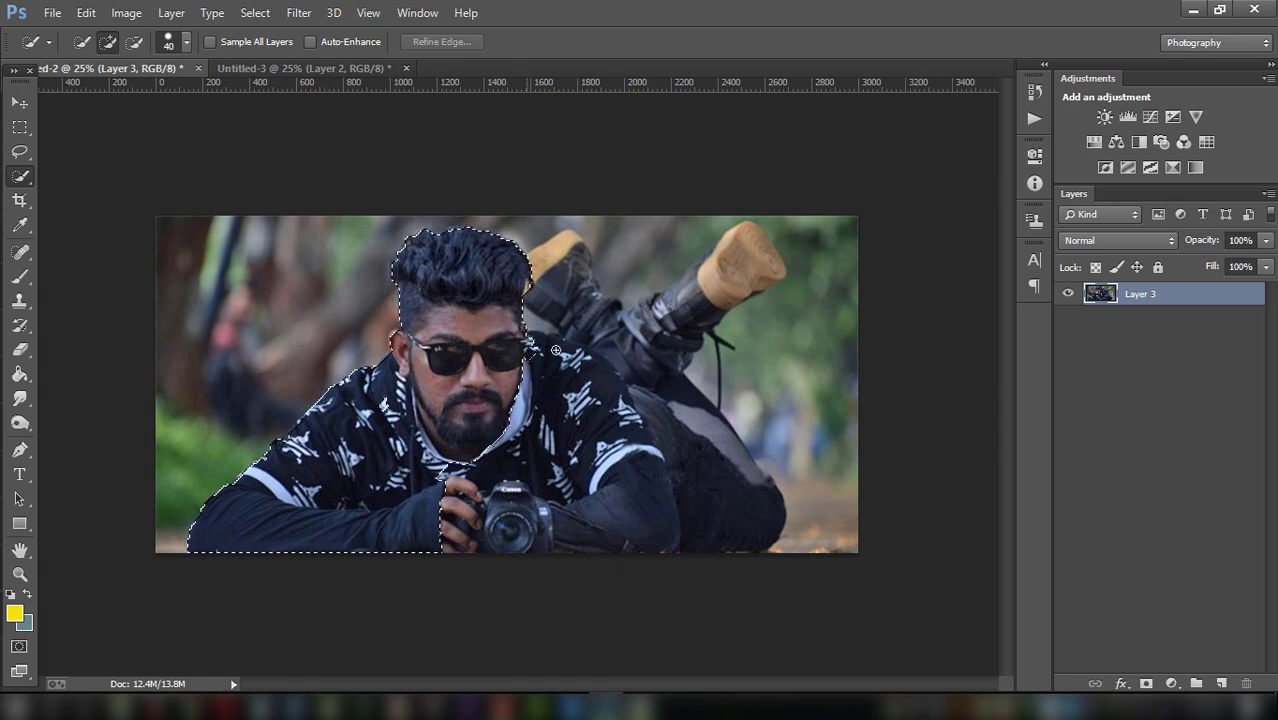
mouse_move(556, 350)
mouse_down()
mouse_move(590, 358)
mouse_move(558, 275)
mouse_move(576, 265)
mouse_move(624, 330)
mouse_move(700, 390)
mouse_move(712, 298)
mouse_move(638, 424)
mouse_move(710, 295)
mouse_up()
drag(730, 250, 746, 275)
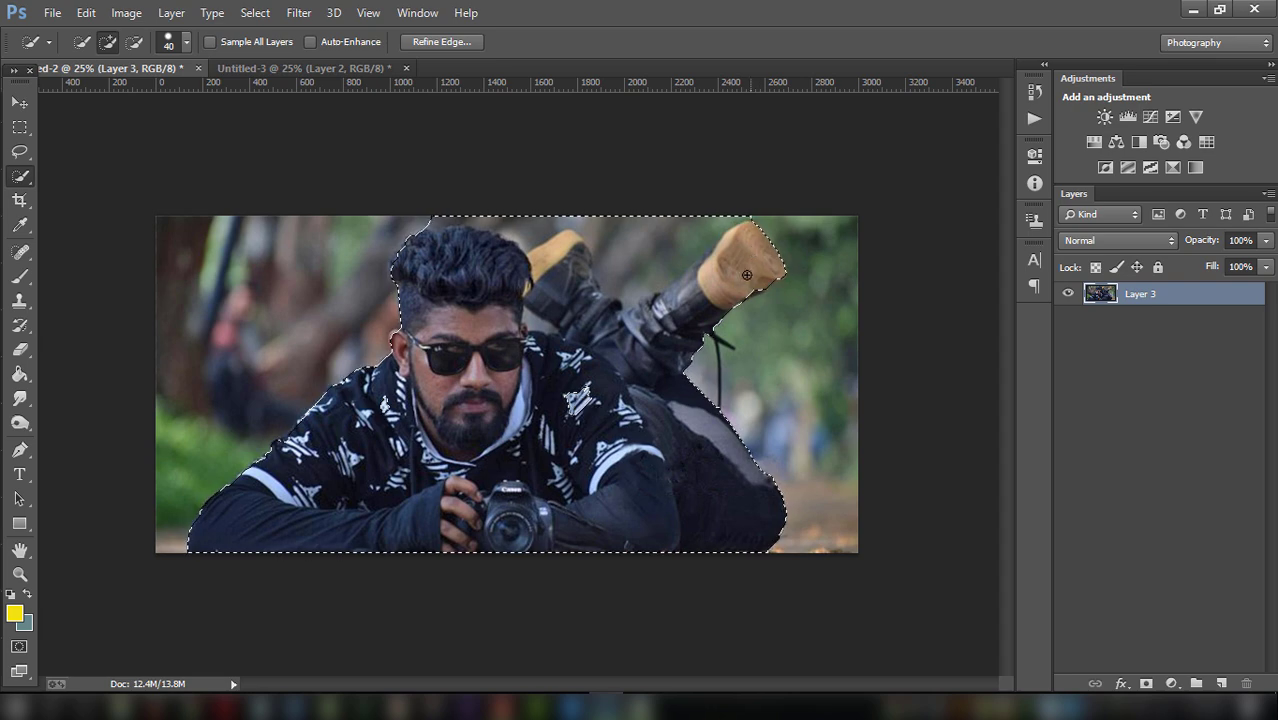
drag(700, 356, 712, 363)
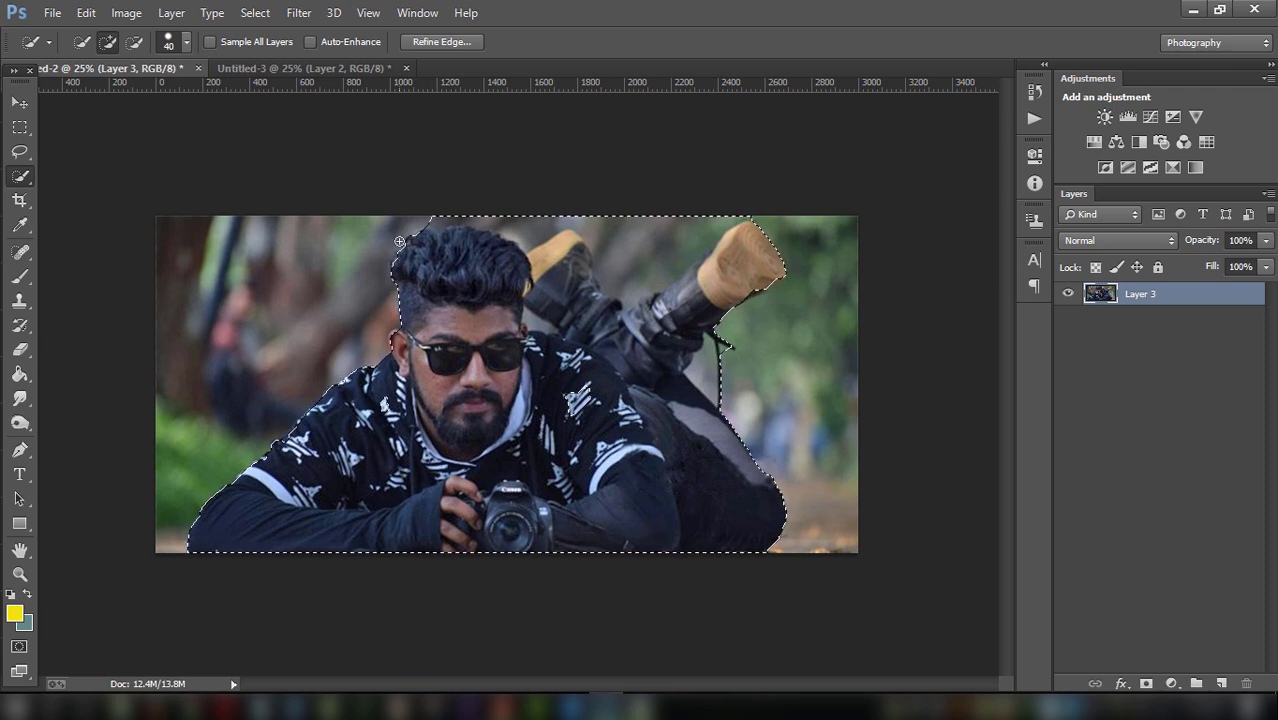
Subtract the background between hair and boots, add the shin, and mask the selection.
click(134, 41)
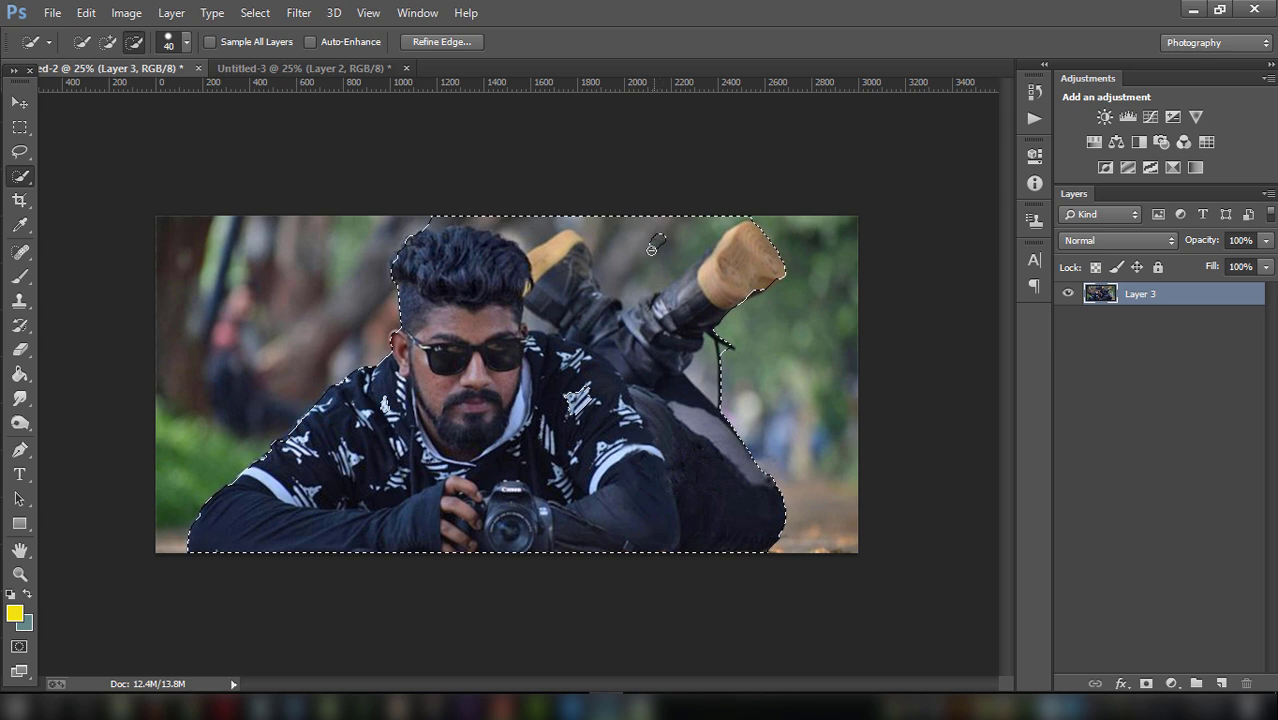
drag(655, 245, 457, 218)
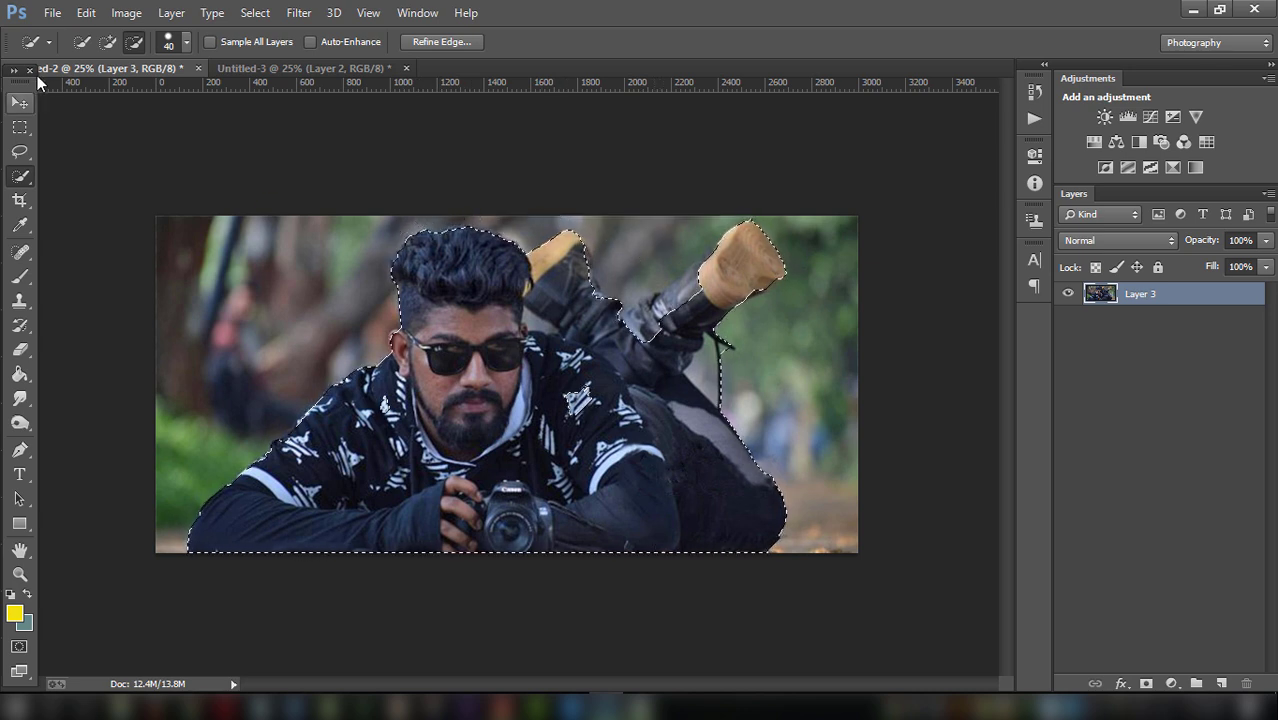
click(108, 41)
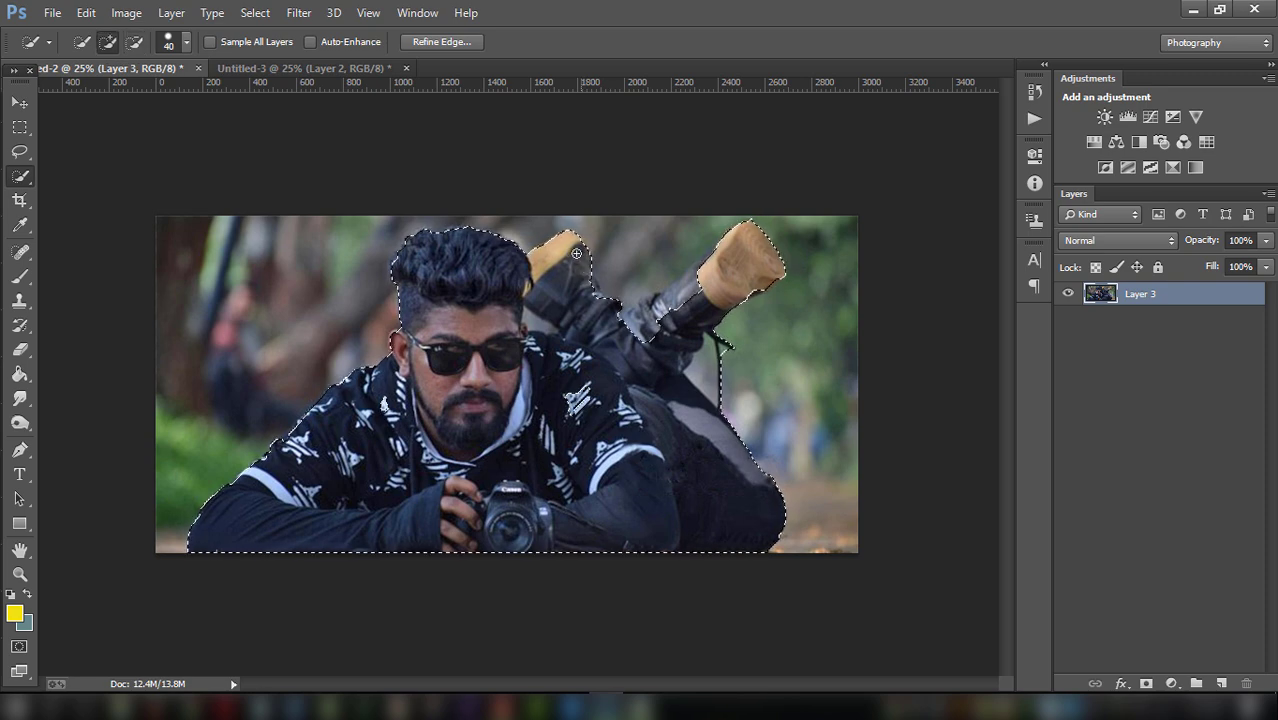
mouse_move(592, 288)
mouse_down()
mouse_move(670, 302)
mouse_move(703, 266)
mouse_up()
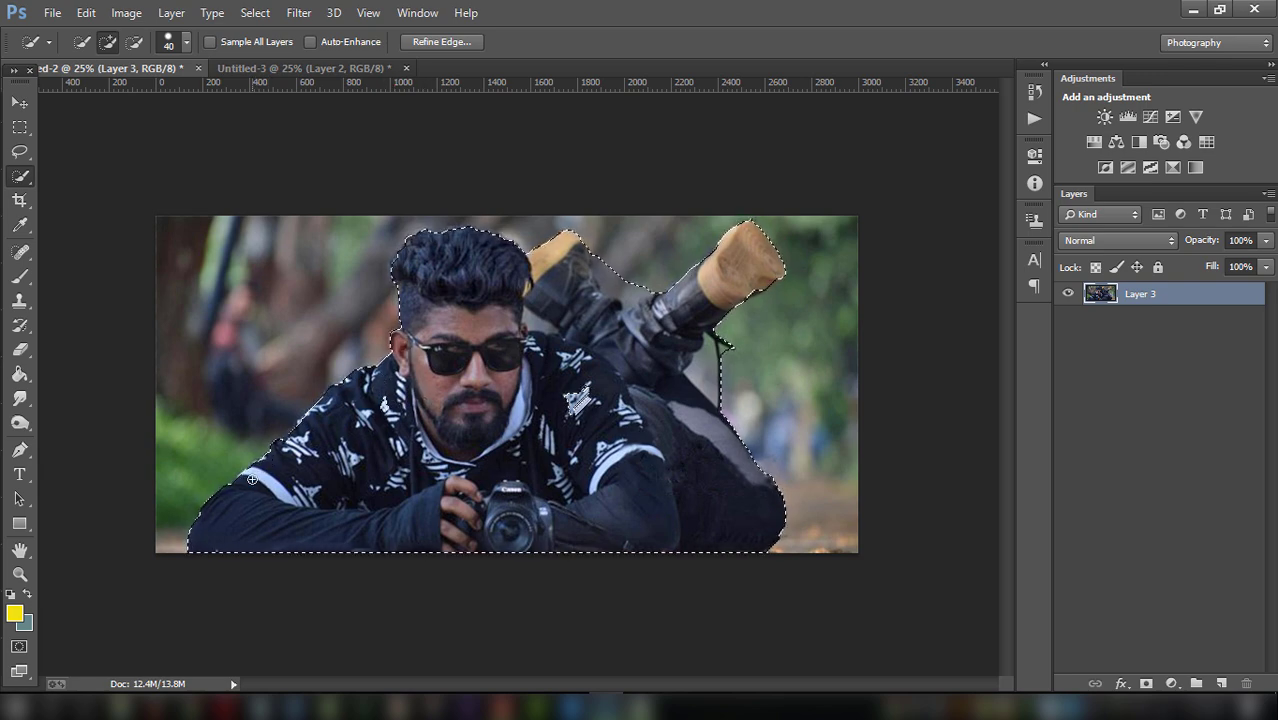
click(1145, 684)
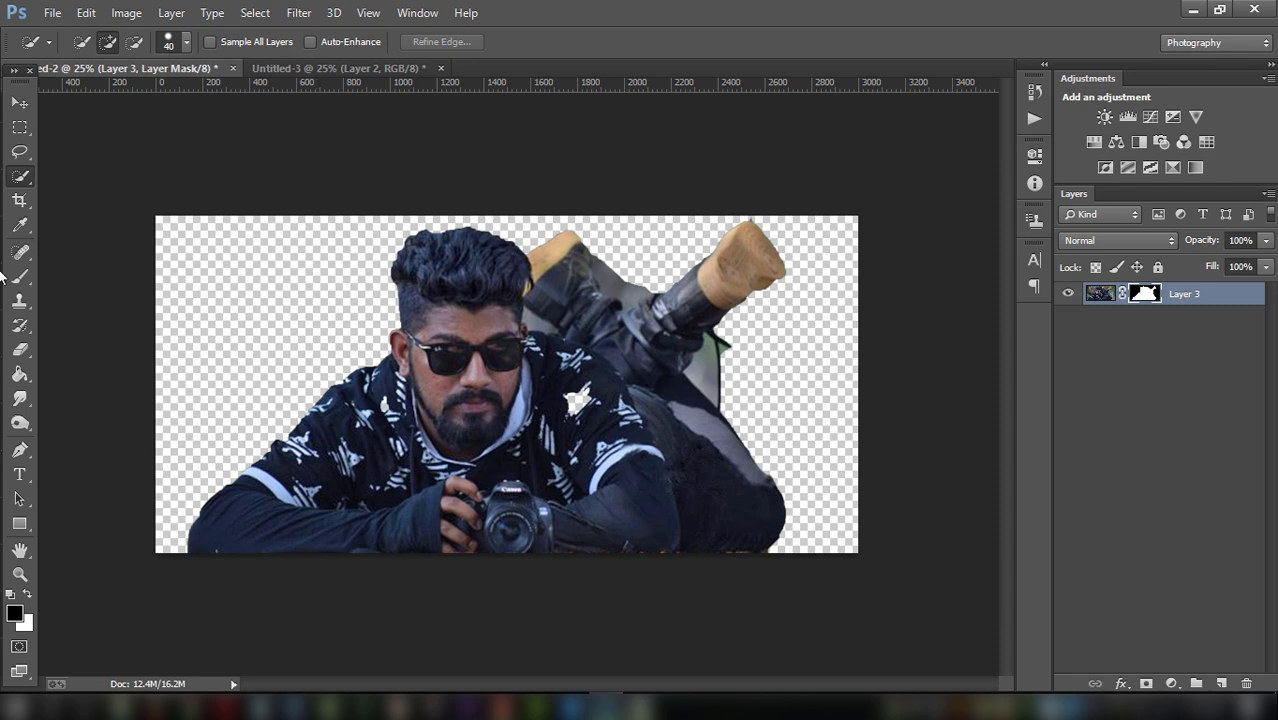
Trace a pen path along the leg edge around the leftover grey patch.
click(22, 452)
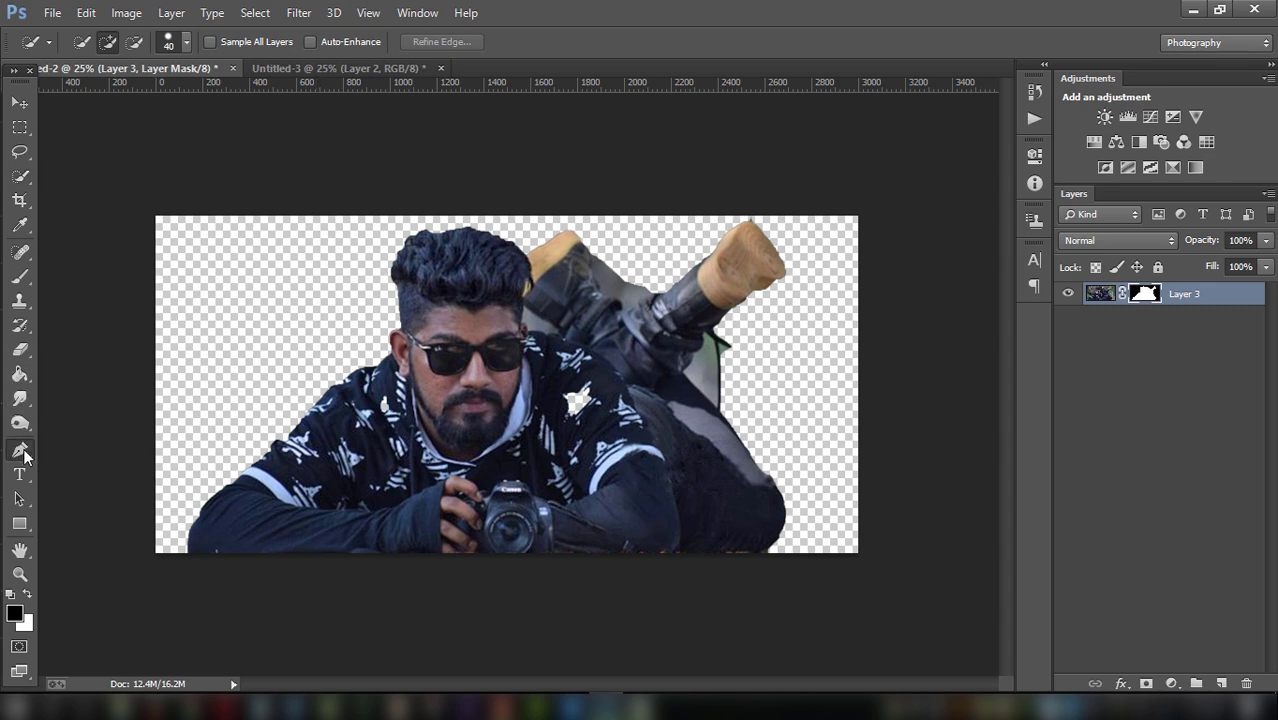
click(718, 408)
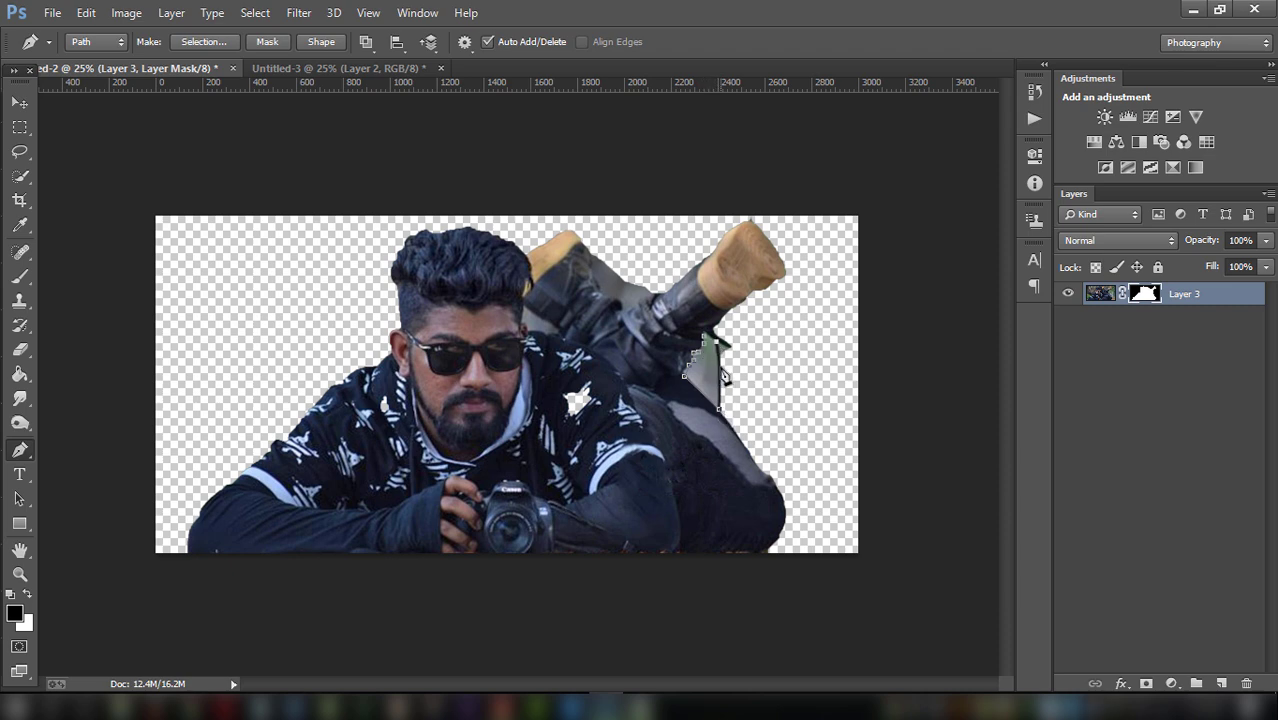
click(88, 13)
click(150, 46)
key(ctrl+plus)
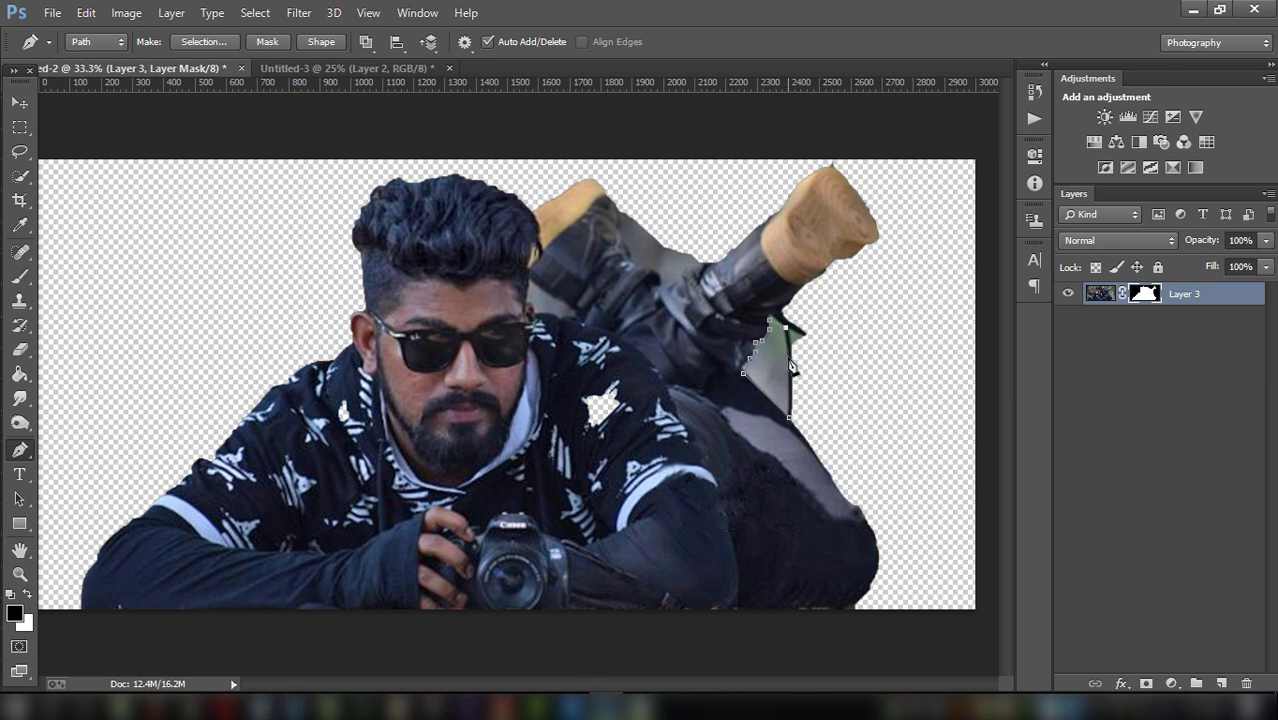
click(790, 413)
Turn the path into a selection and paint the grey patch black on the mask.
right_click(776, 388)
click(790, 322)
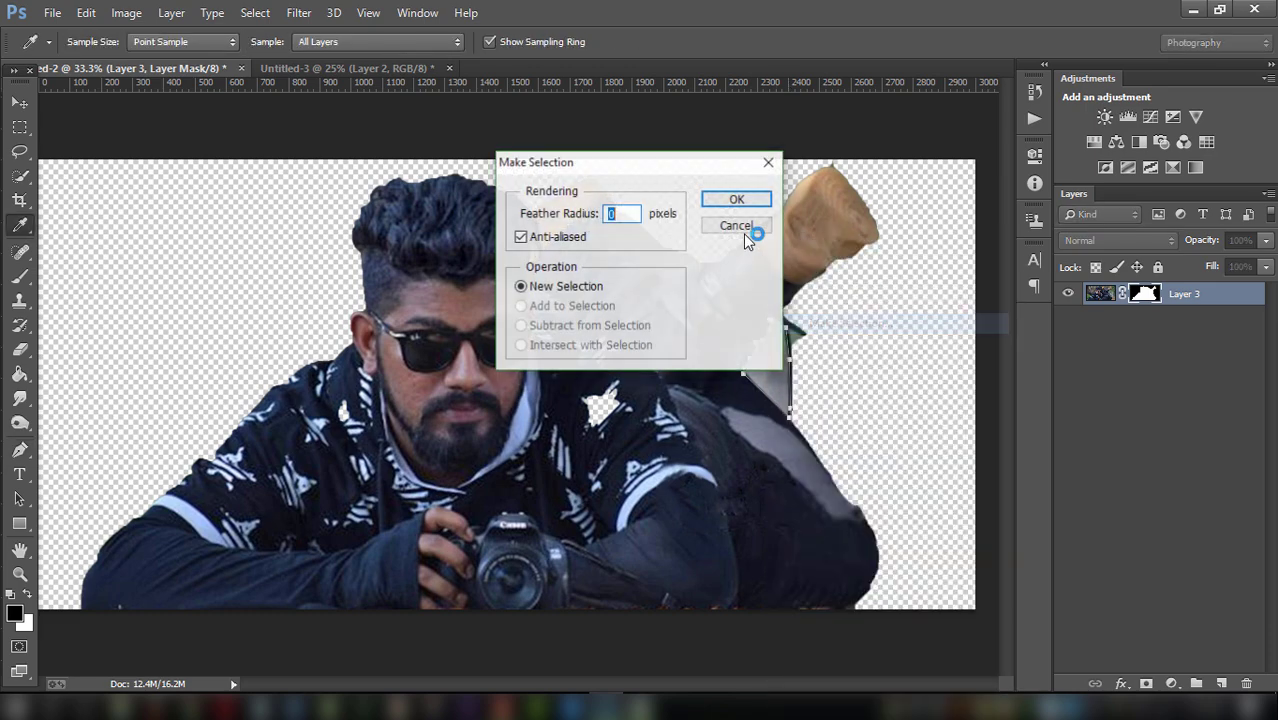
click(714, 200)
click(19, 276)
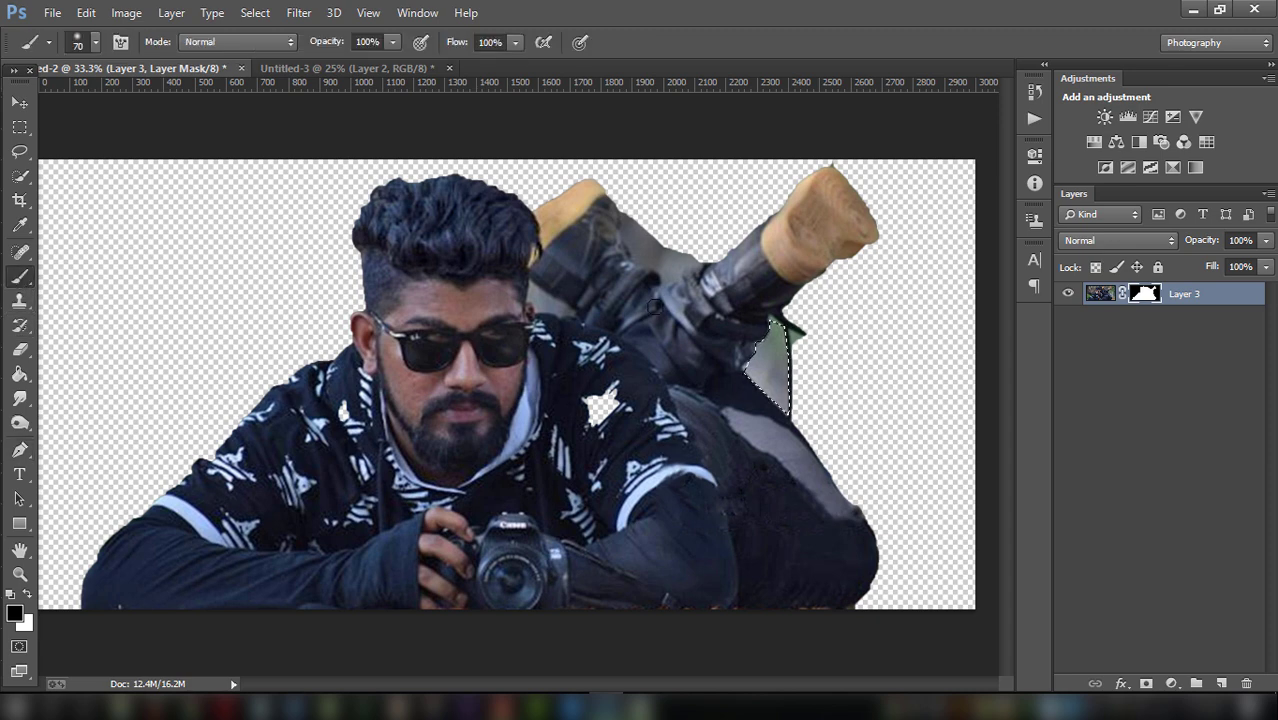
mouse_move(779, 369)
mouse_down()
mouse_move(765, 370)
mouse_move(770, 357)
mouse_move(776, 379)
mouse_move(779, 327)
mouse_up()
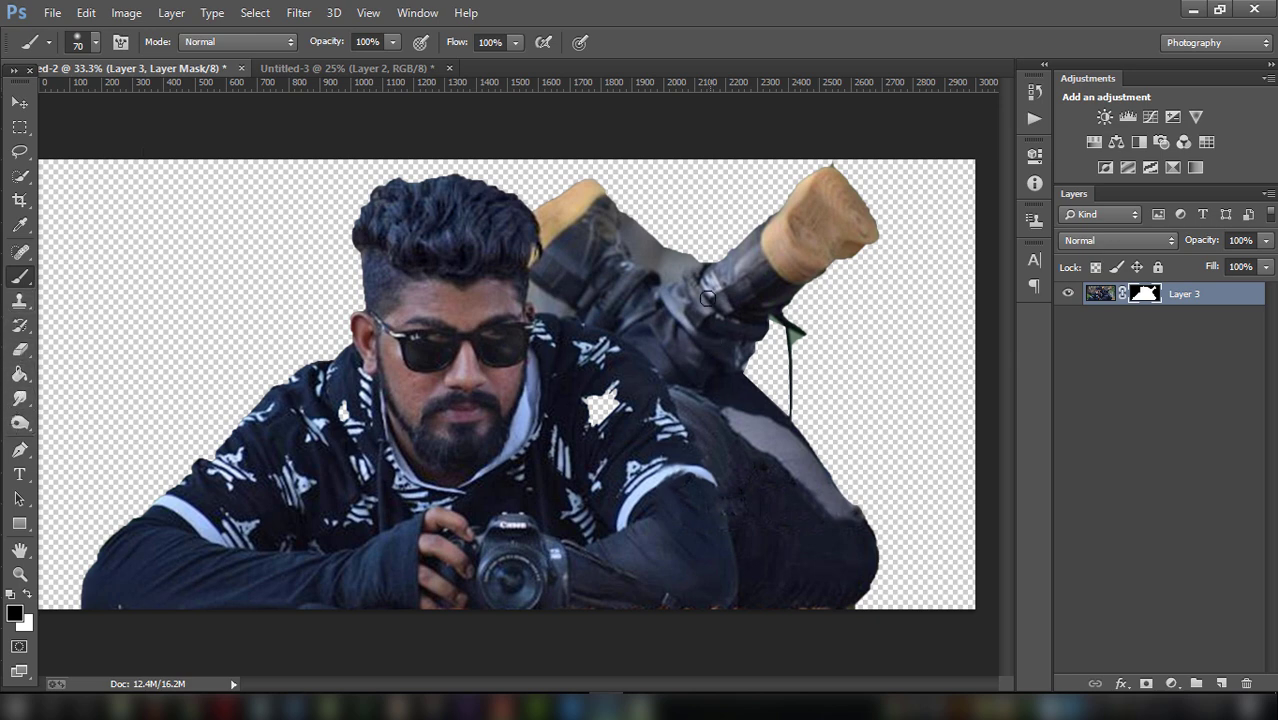
key(bracketleft)
Trace a pen path around the leftover background at the collar and neck.
click(19, 449)
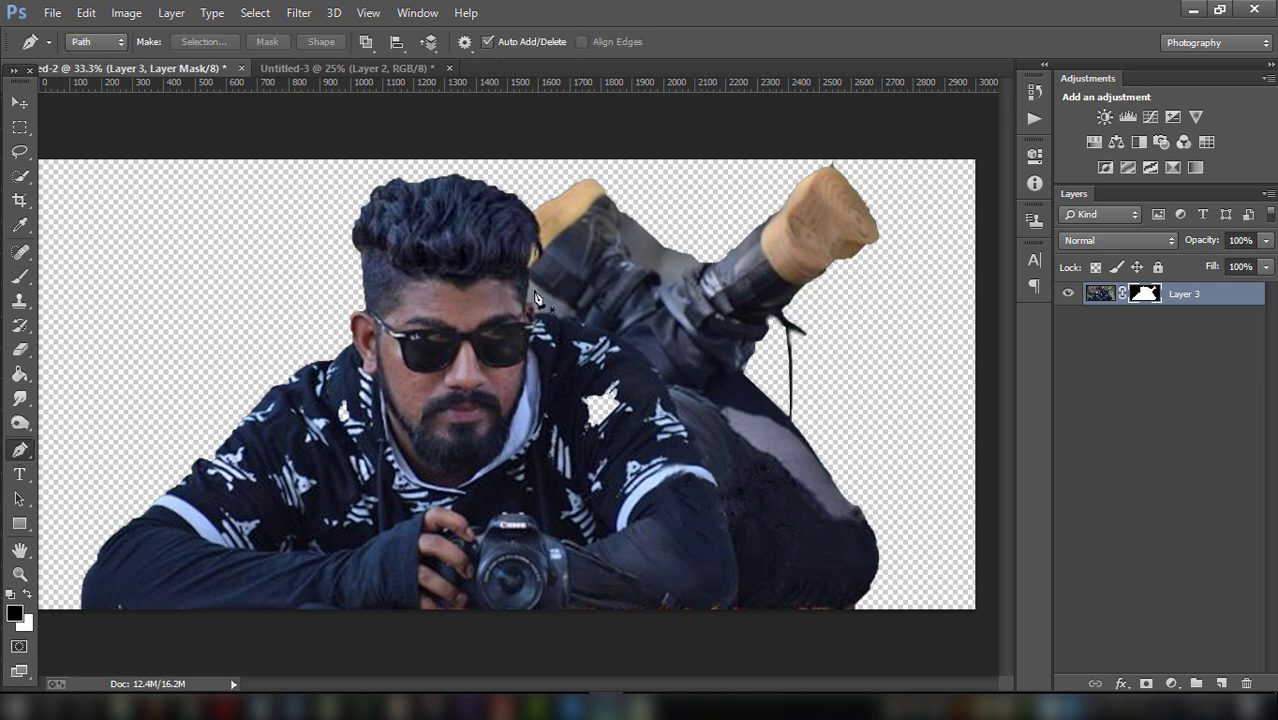
click(537, 316)
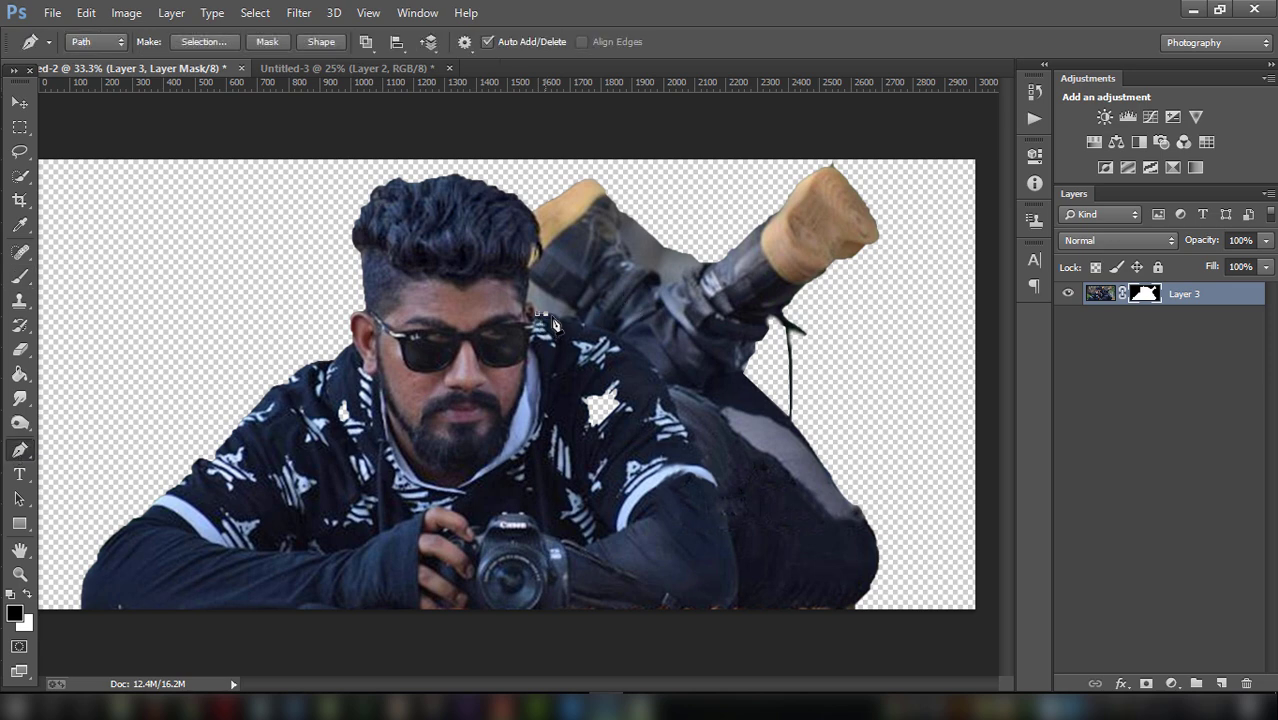
click(561, 318)
click(572, 303)
click(539, 282)
click(527, 272)
click(527, 316)
Make the neck path a selection and paint it out with a 200 px brush.
right_click(537, 317)
click(600, 324)
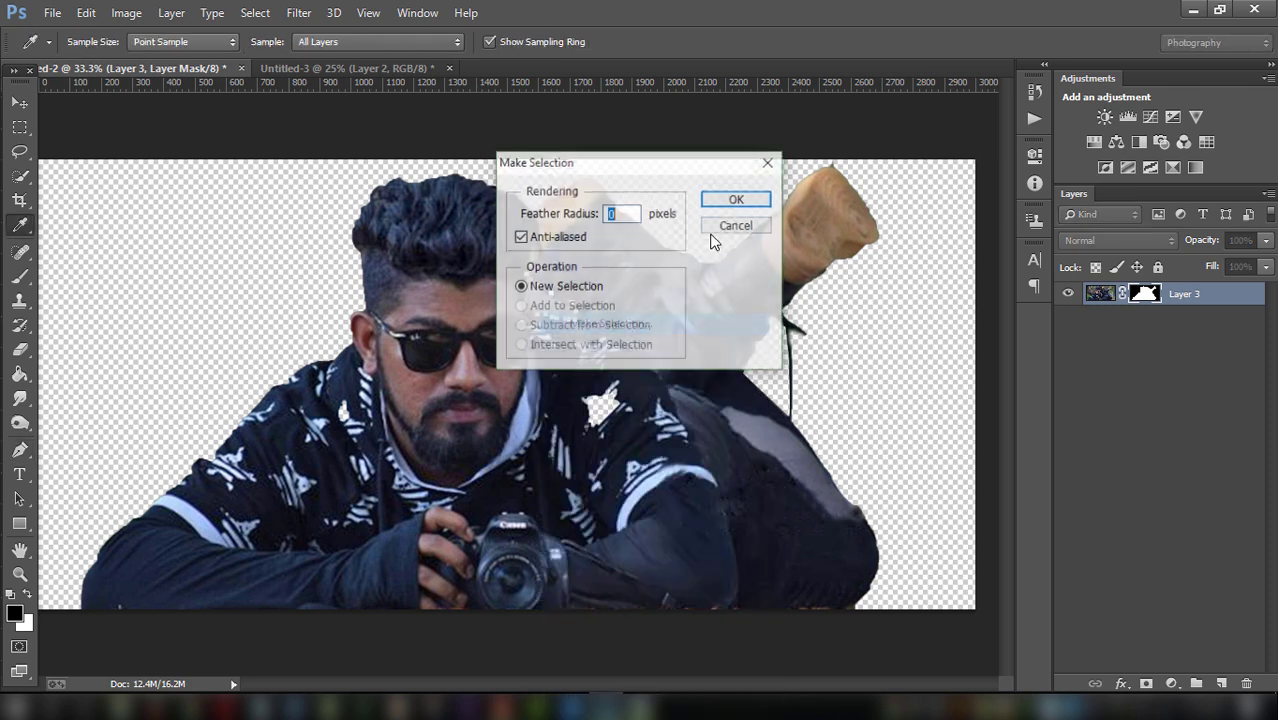
click(736, 199)
key(b)
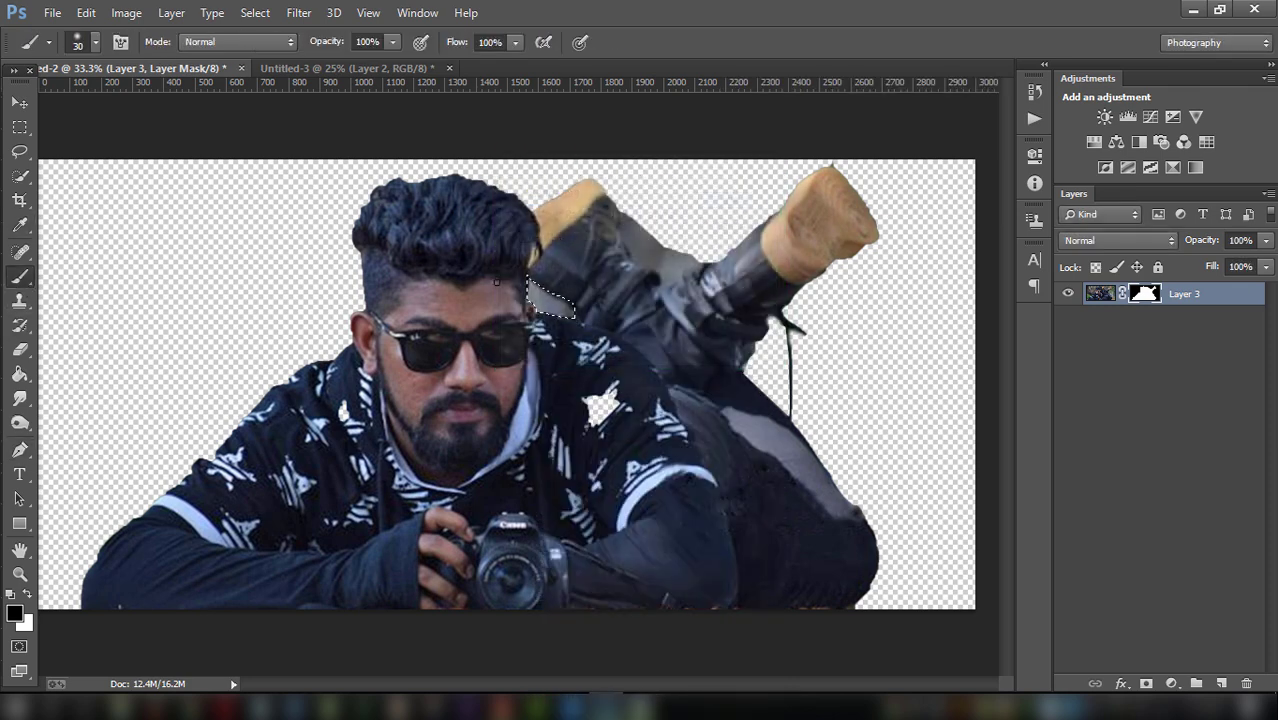
key(bracketright)
key(bracketright)
key(bracketright)
click(548, 300)
key(ctrl+d)
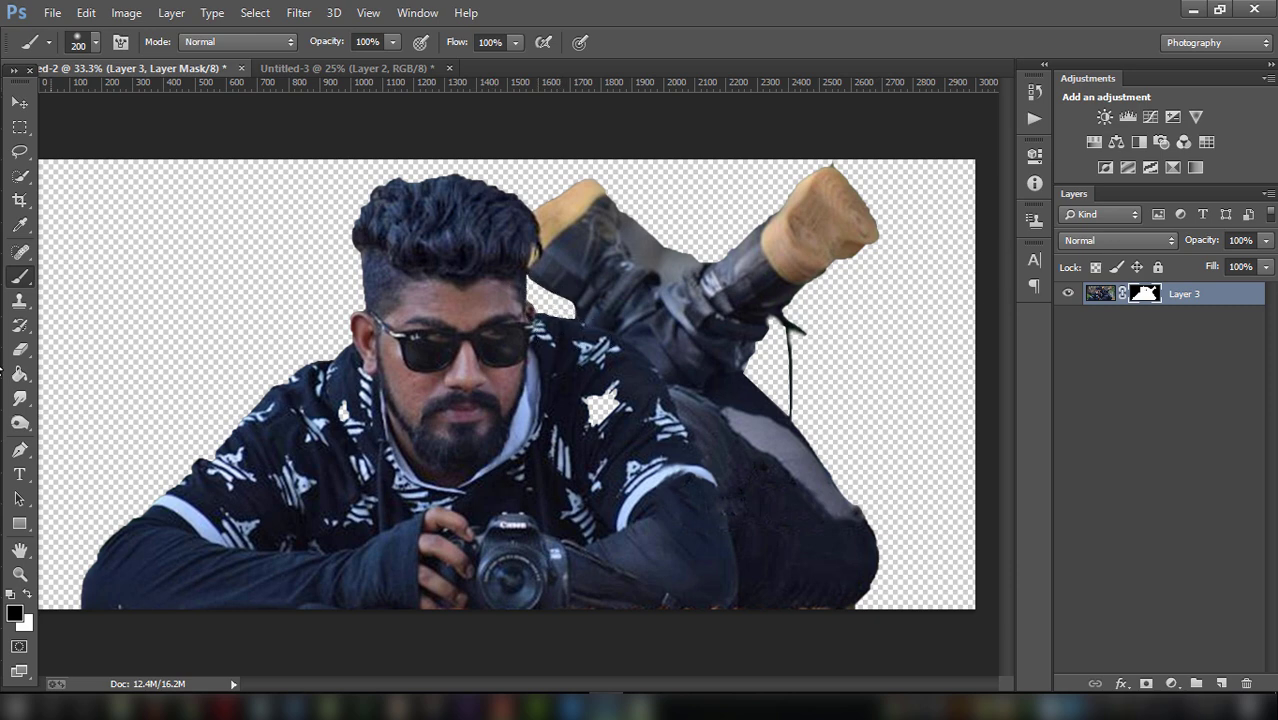
Trace a closed pen path around the background gap between the two boots.
click(19, 450)
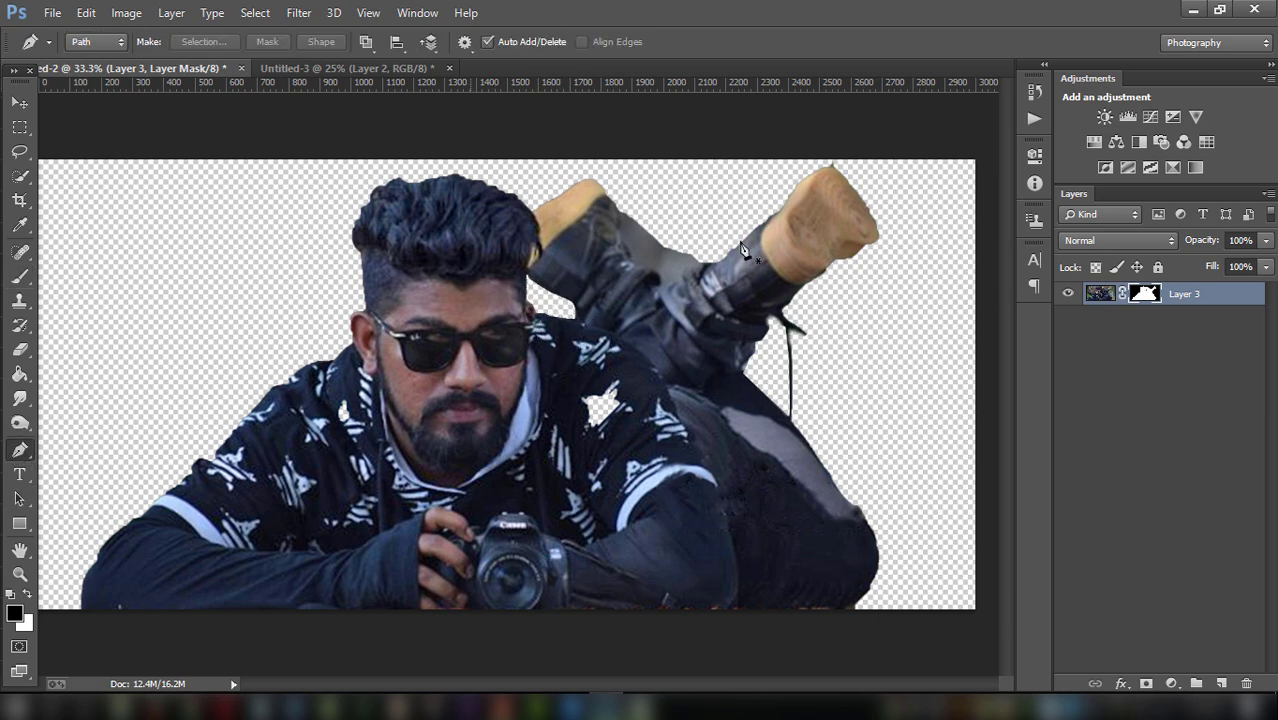
click(628, 254)
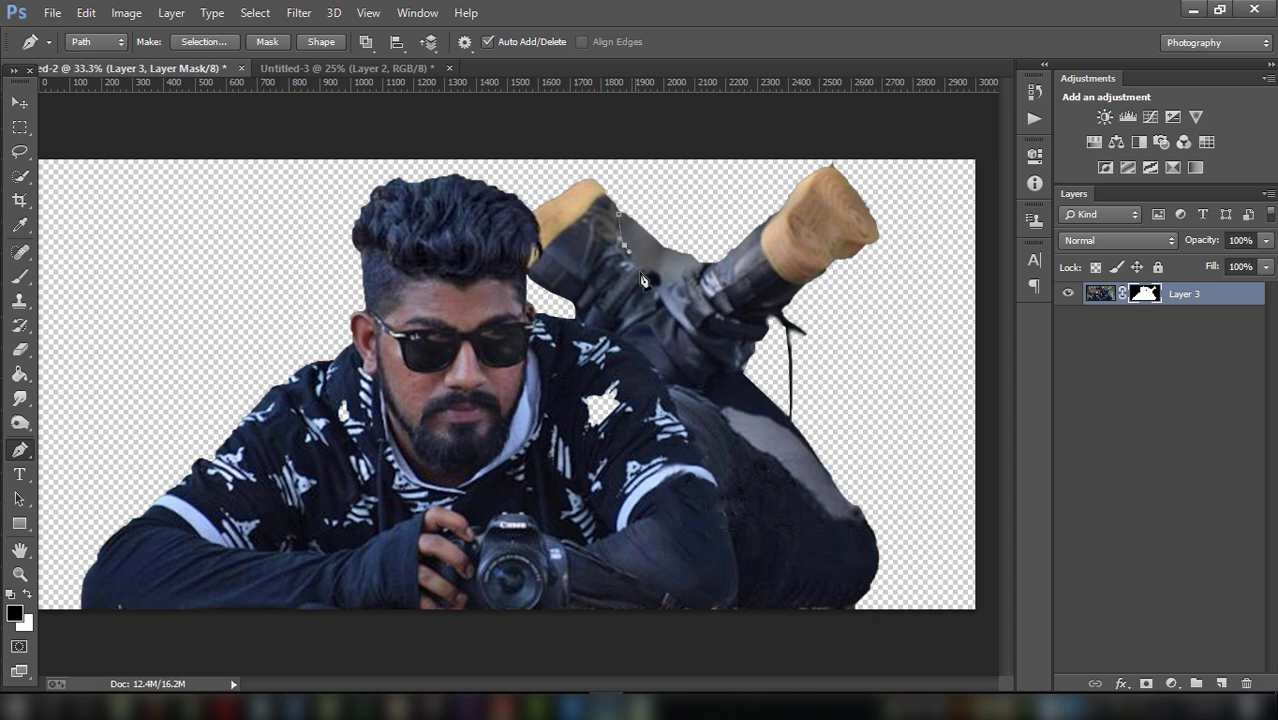
click(650, 270)
click(719, 259)
click(737, 173)
click(630, 173)
click(618, 213)
Convert the boot-gap path to a selection, paint it out on the mask, then deselect.
right_click(647, 215)
click(700, 301)
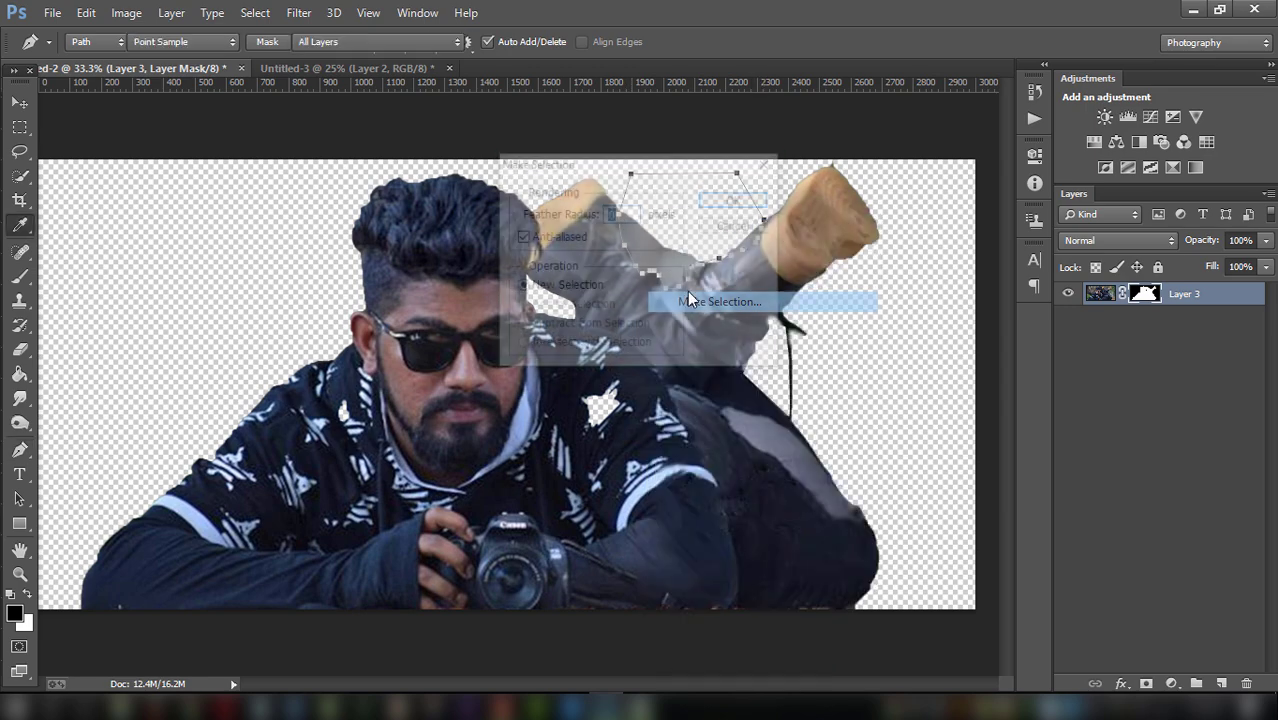
click(736, 198)
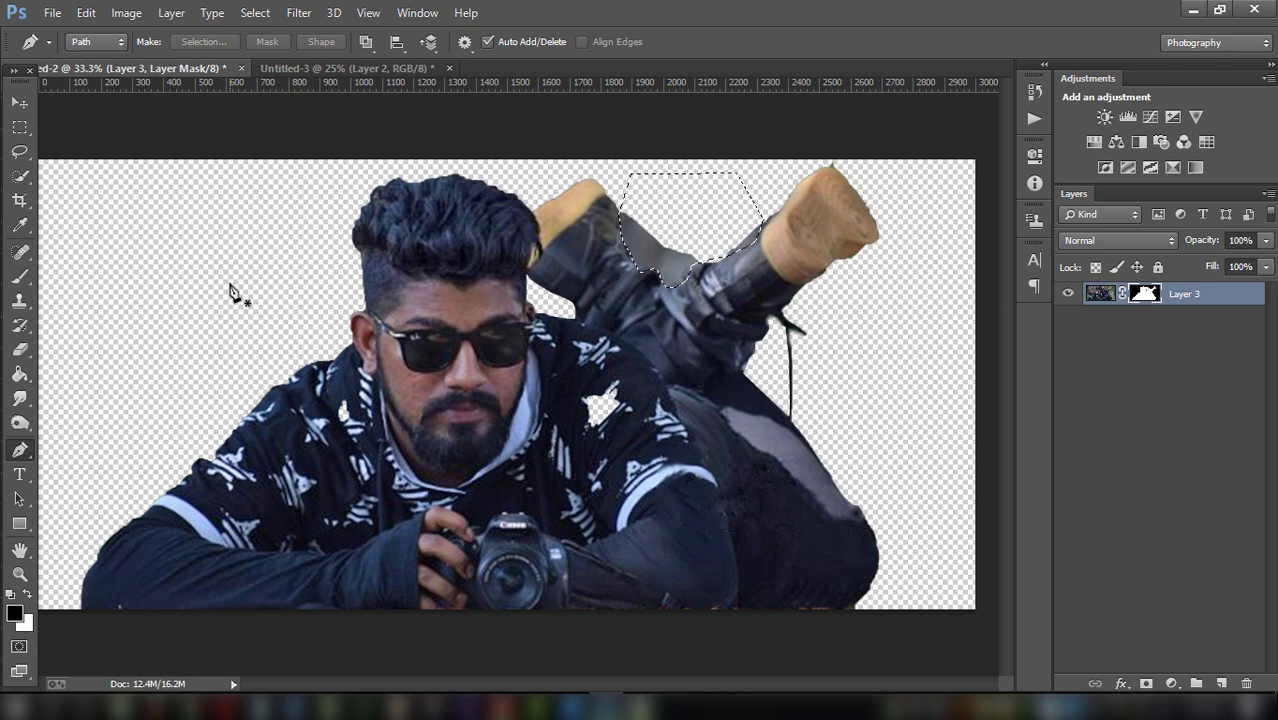
click(20, 277)
drag(623, 203, 702, 240)
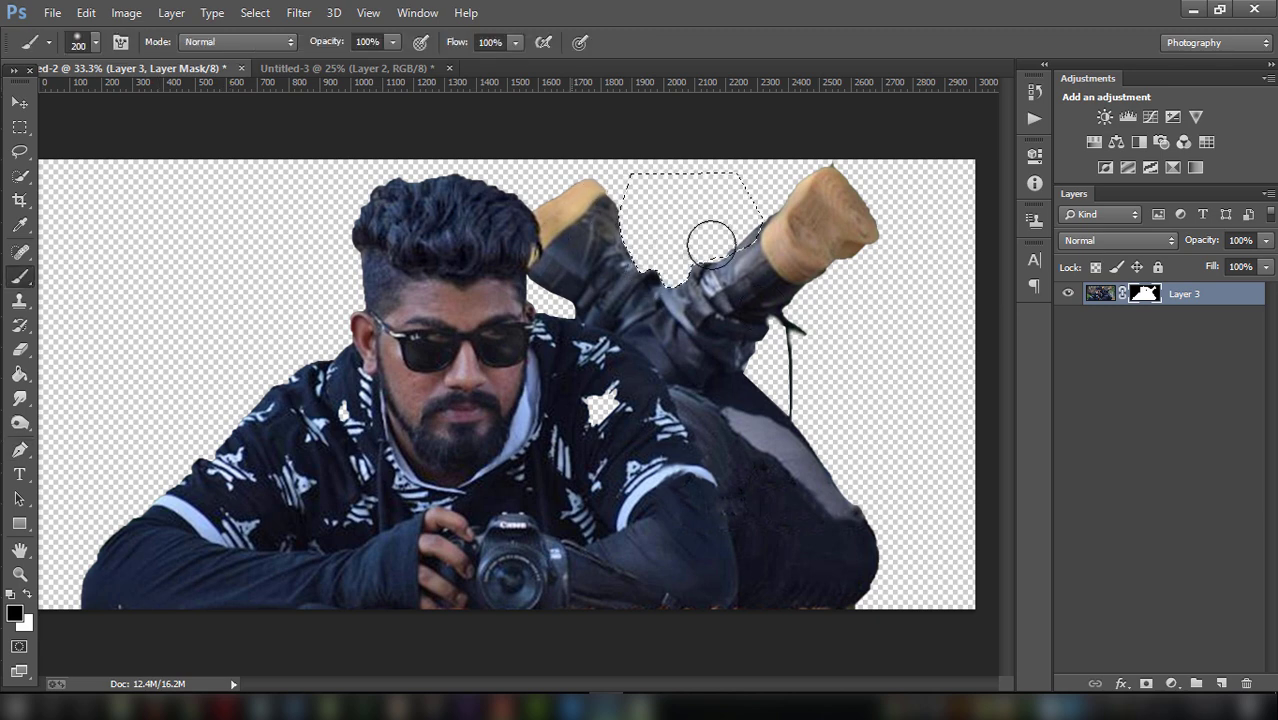
key(ctrl+d)
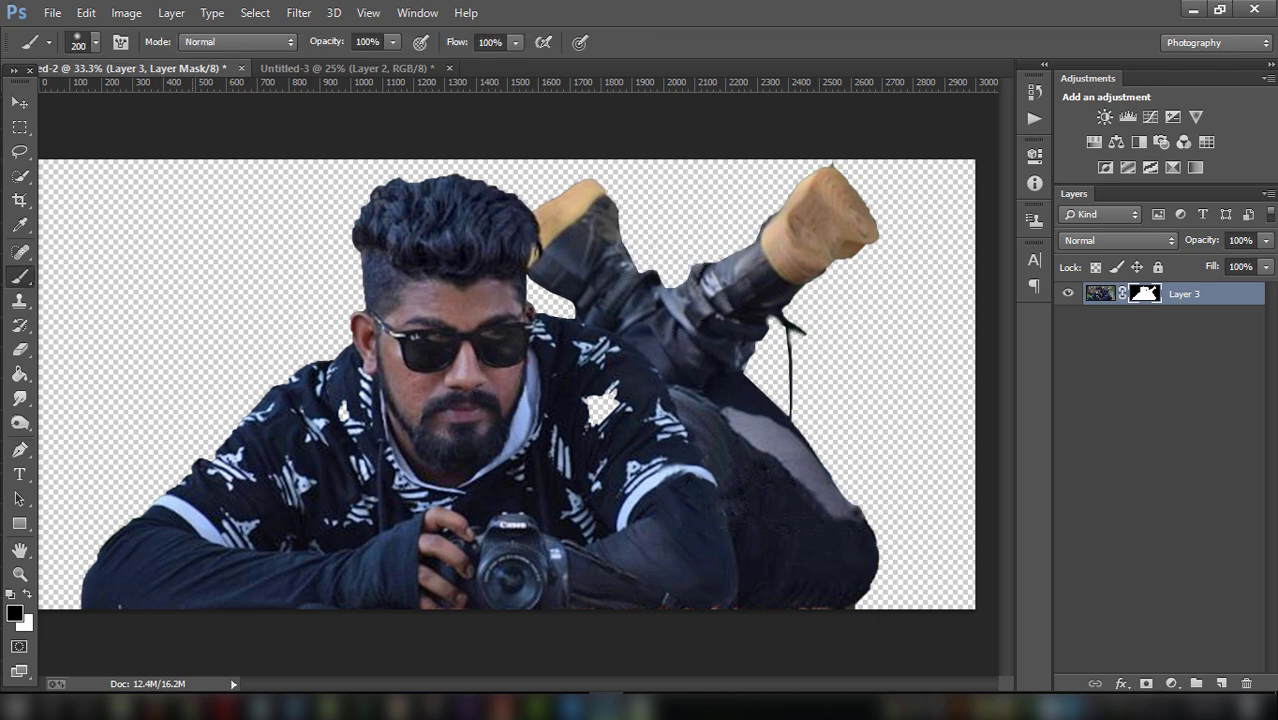
key(ctrl+minus)
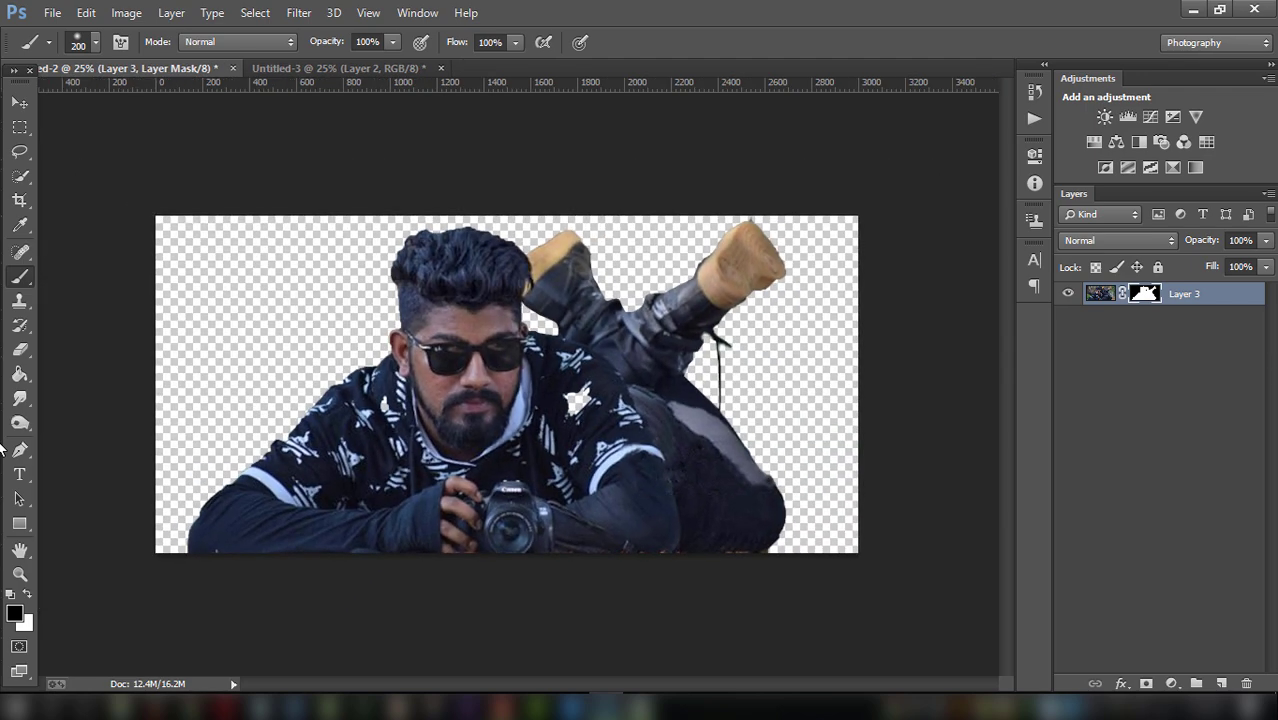
key(ctrl+minus)
key(ctrl+minus)
key(ctrl+plus)
key(ctrl+plus)
Extend the canvas upward above the man's head with the Crop tool.
click(19, 200)
drag(157, 216, 155, 199)
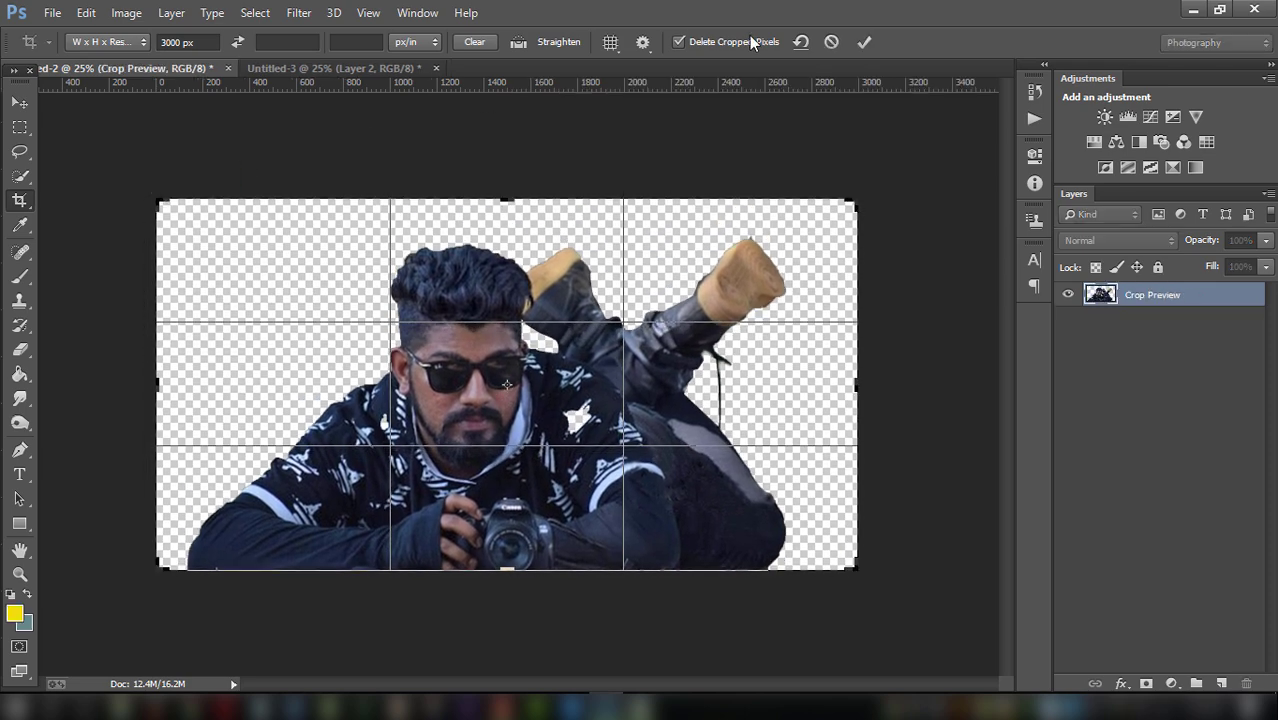
click(853, 42)
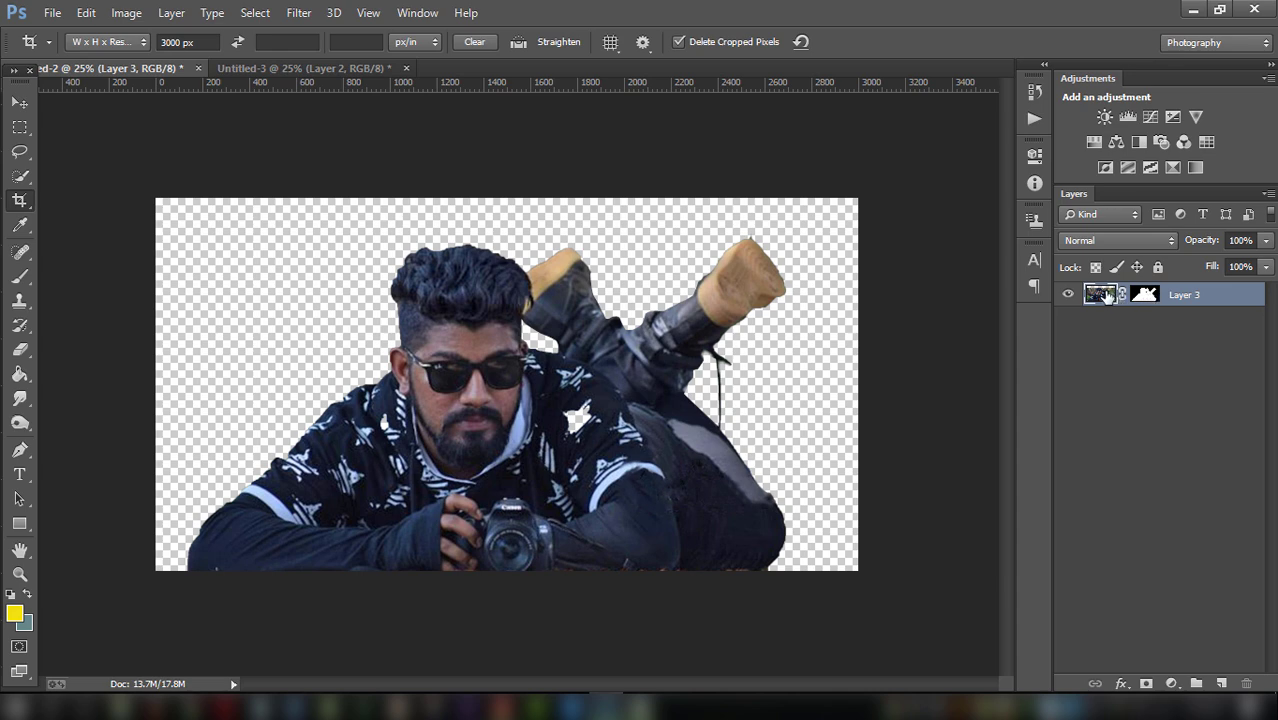
Duplicate Layer 3, delete the copy's mask, and move the copy beneath Layer 3.
drag(1101, 296, 1221, 683)
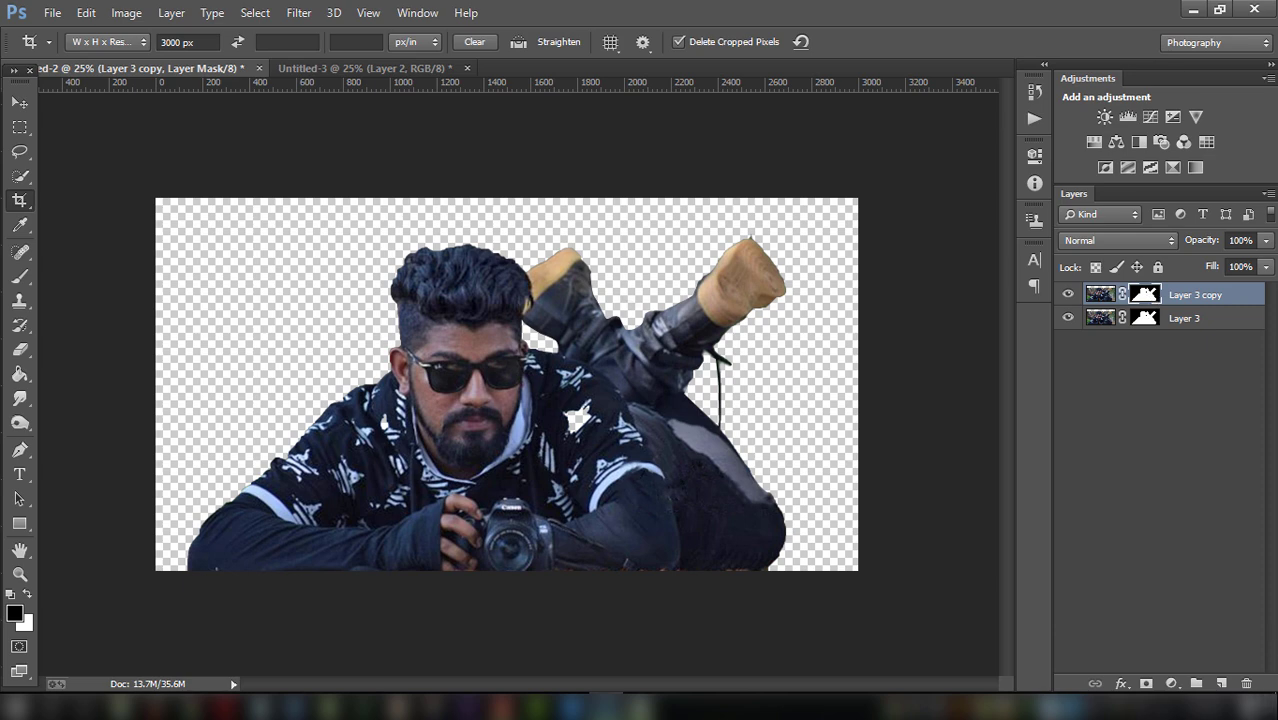
drag(1150, 293, 1246, 683)
click(723, 279)
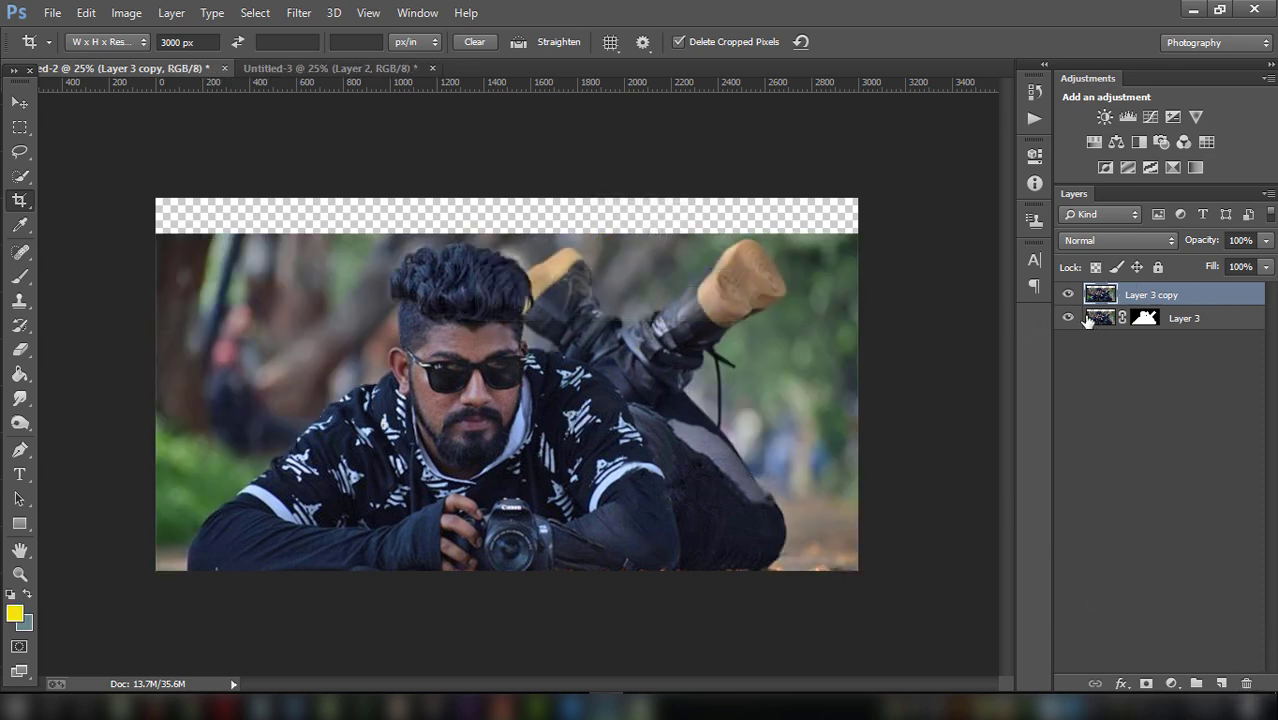
drag(1179, 302, 1197, 374)
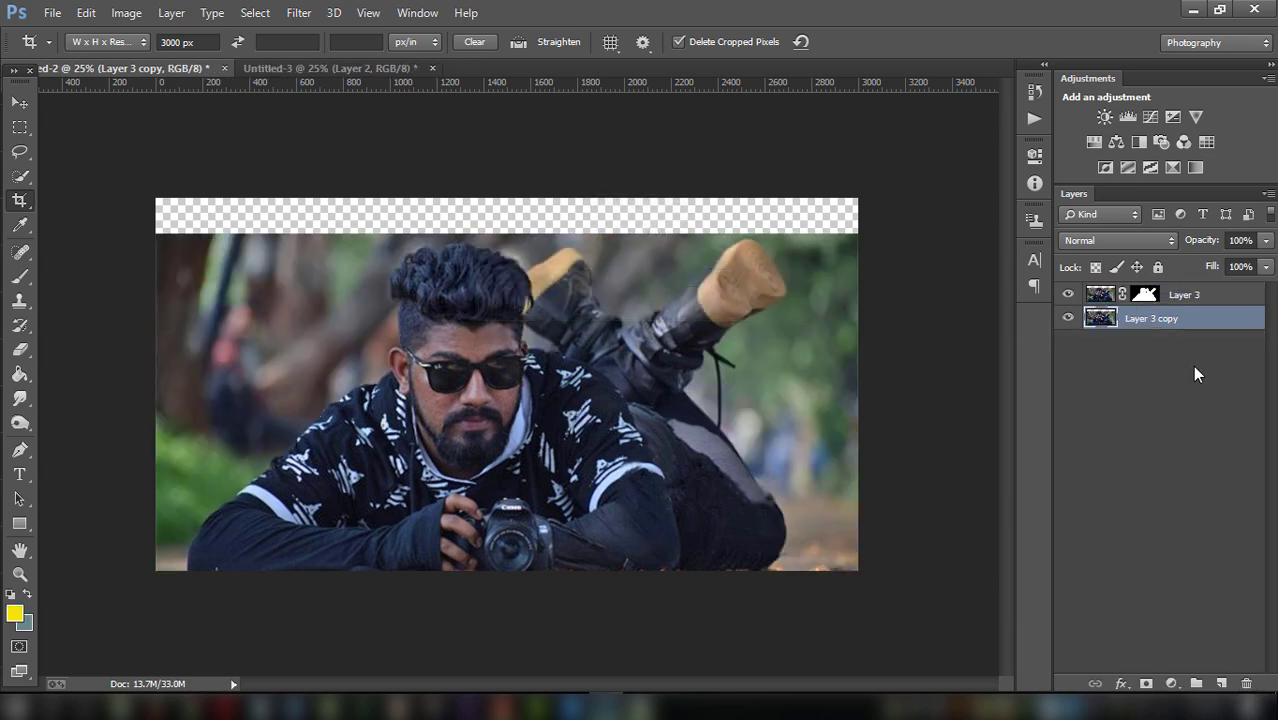
Stretch the background copy upward to fill the empty top strip of the canvas.
click(26, 107)
drag(155, 233, 151, 196)
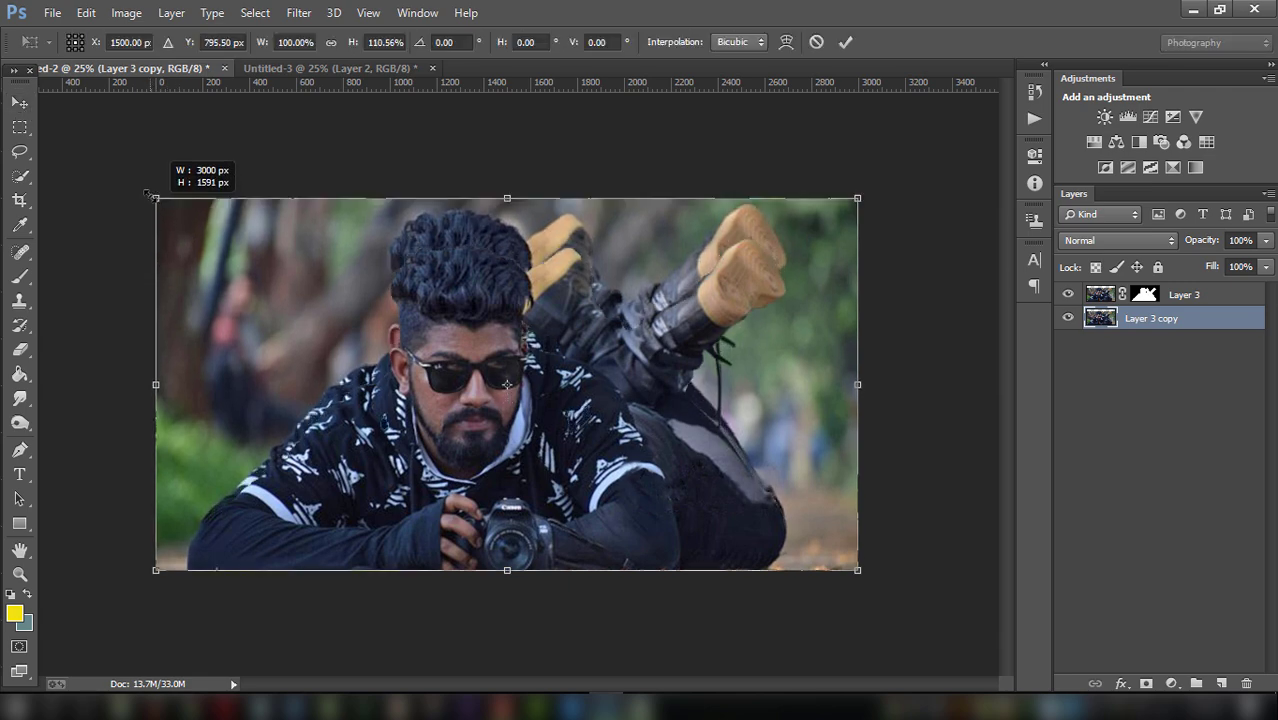
click(13, 106)
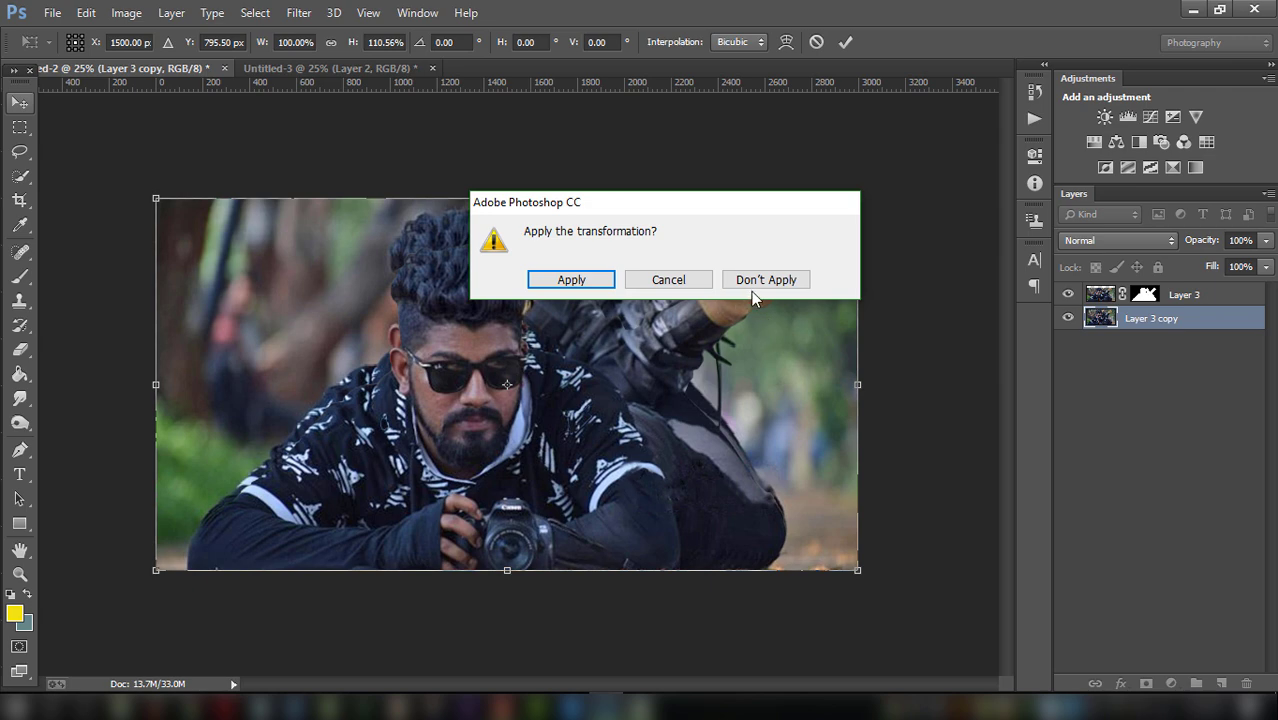
click(571, 281)
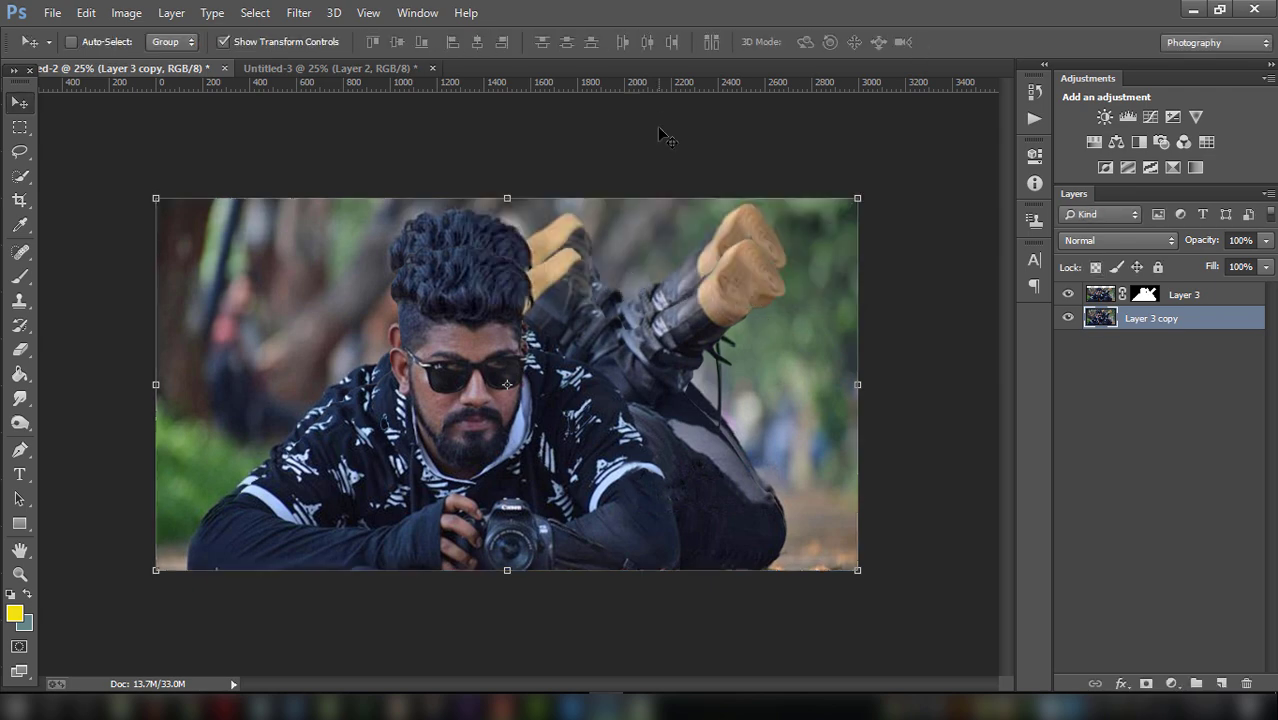
click(298, 12)
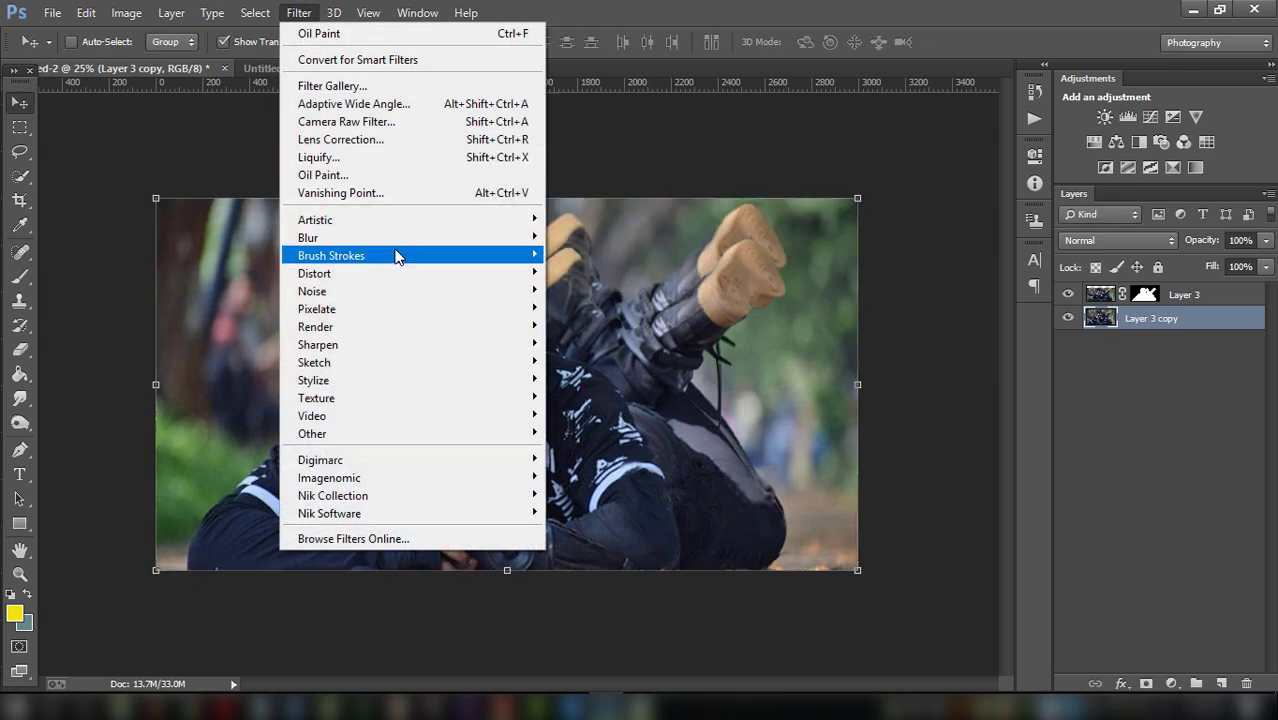
mouse_move(308, 238)
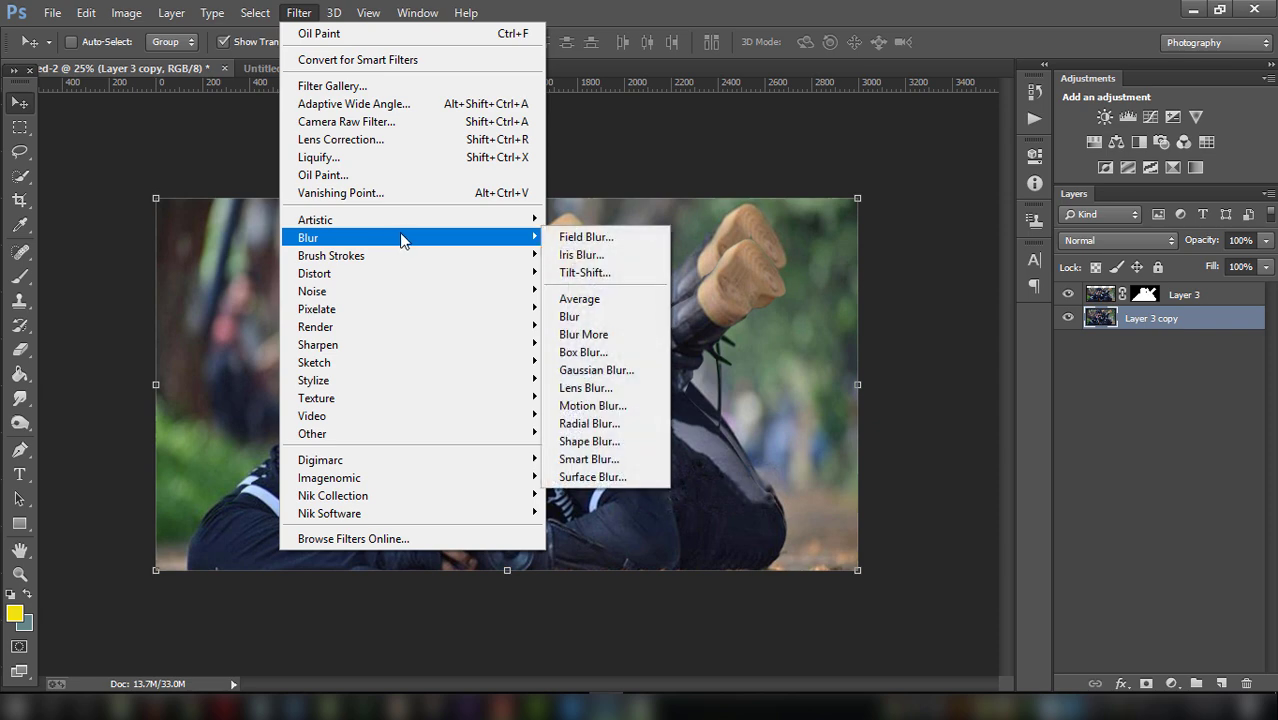
Start a Tilt-Shift blur and move its focus band and pins to the photo bottom.
click(610, 273)
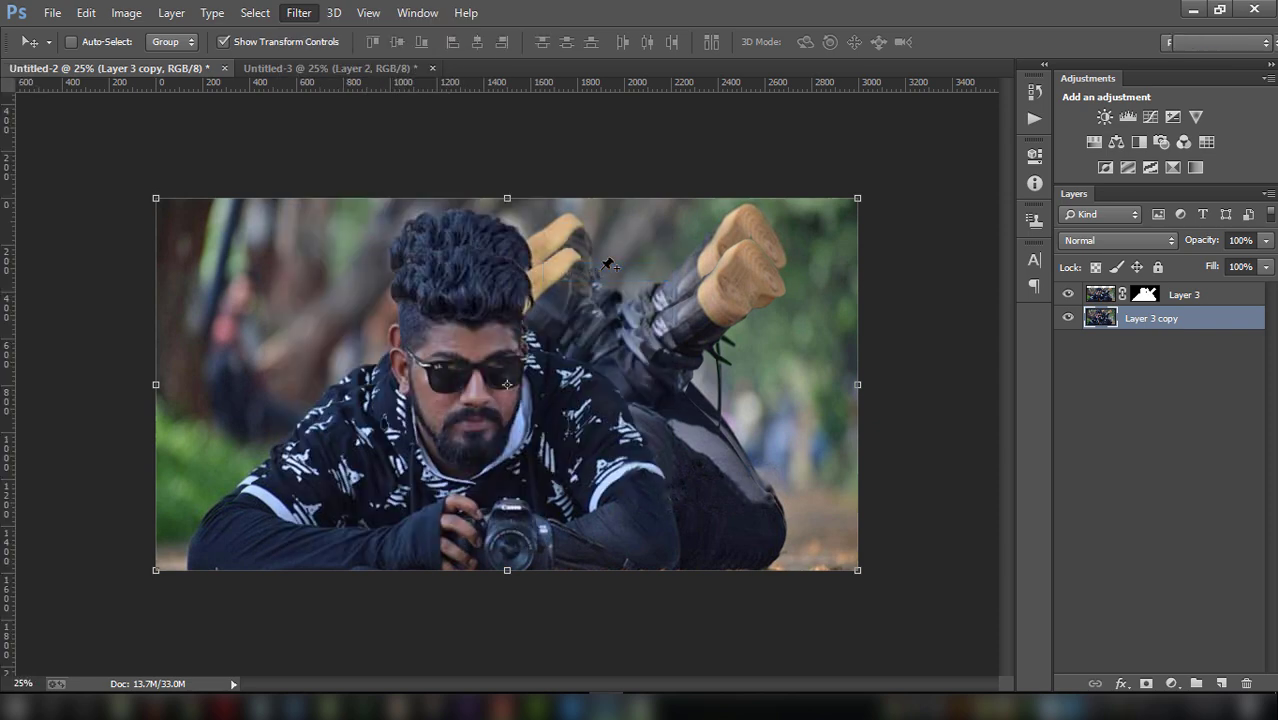
drag(728, 595, 733, 614)
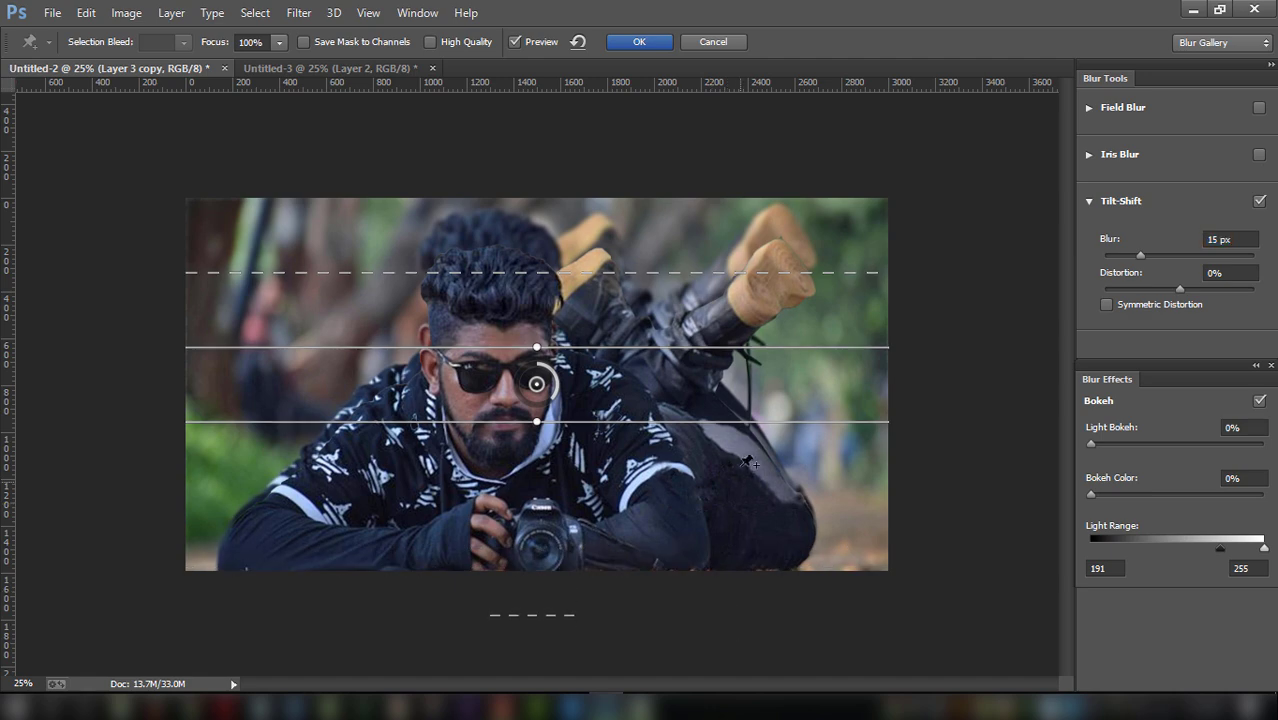
drag(537, 422, 537, 643)
drag(536, 383, 559, 638)
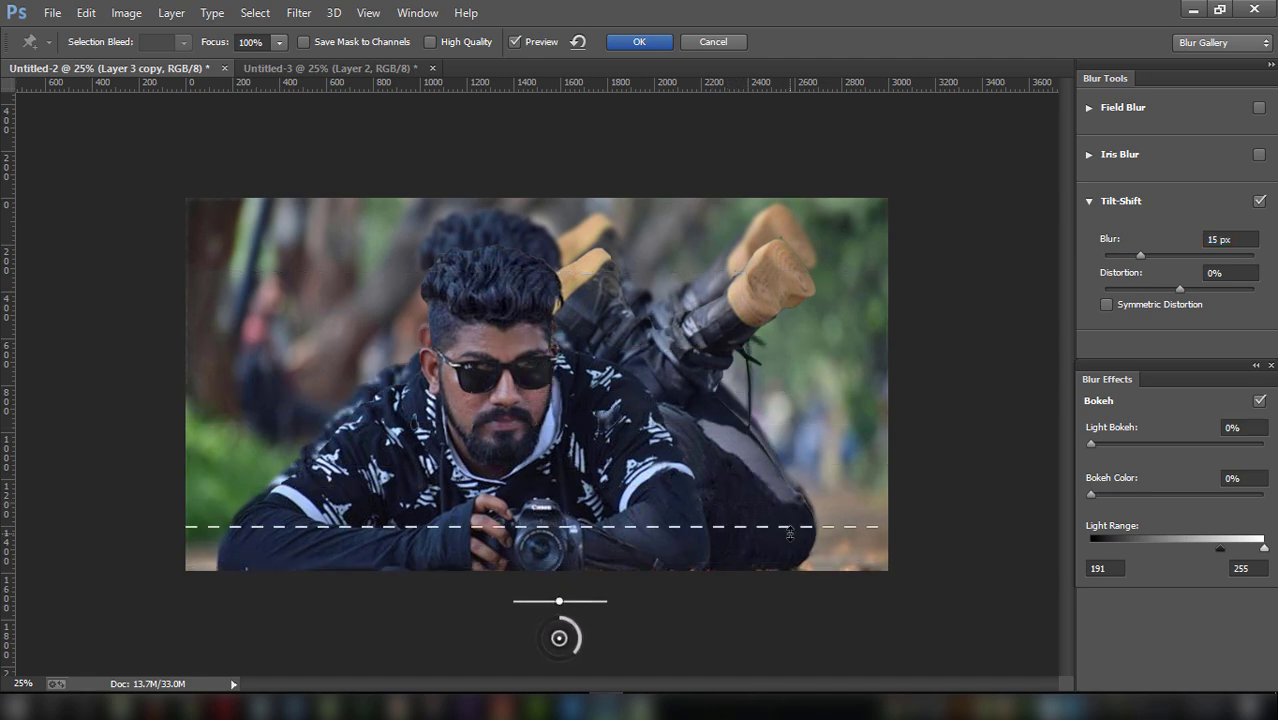
drag(789, 533, 807, 635)
Raise the blur strength and set the bokeh light range to 141–145.
drag(1140, 255, 1172, 256)
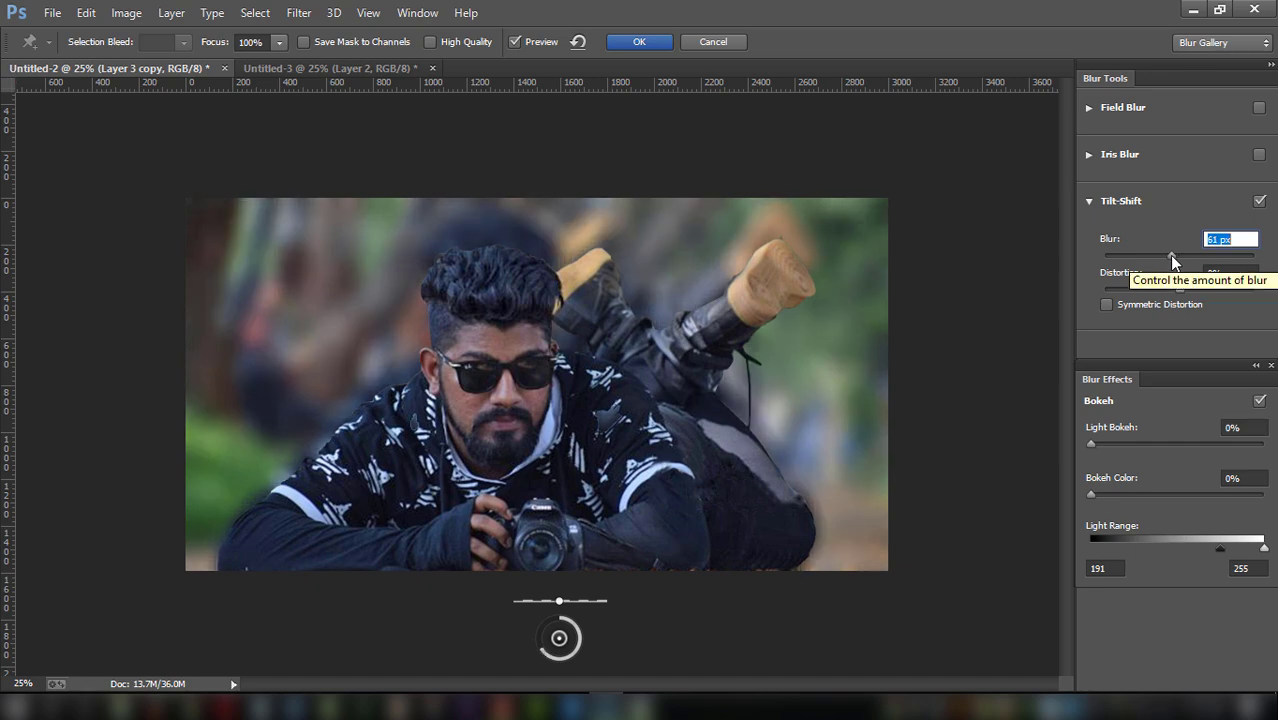
click(1100, 568)
text(1)
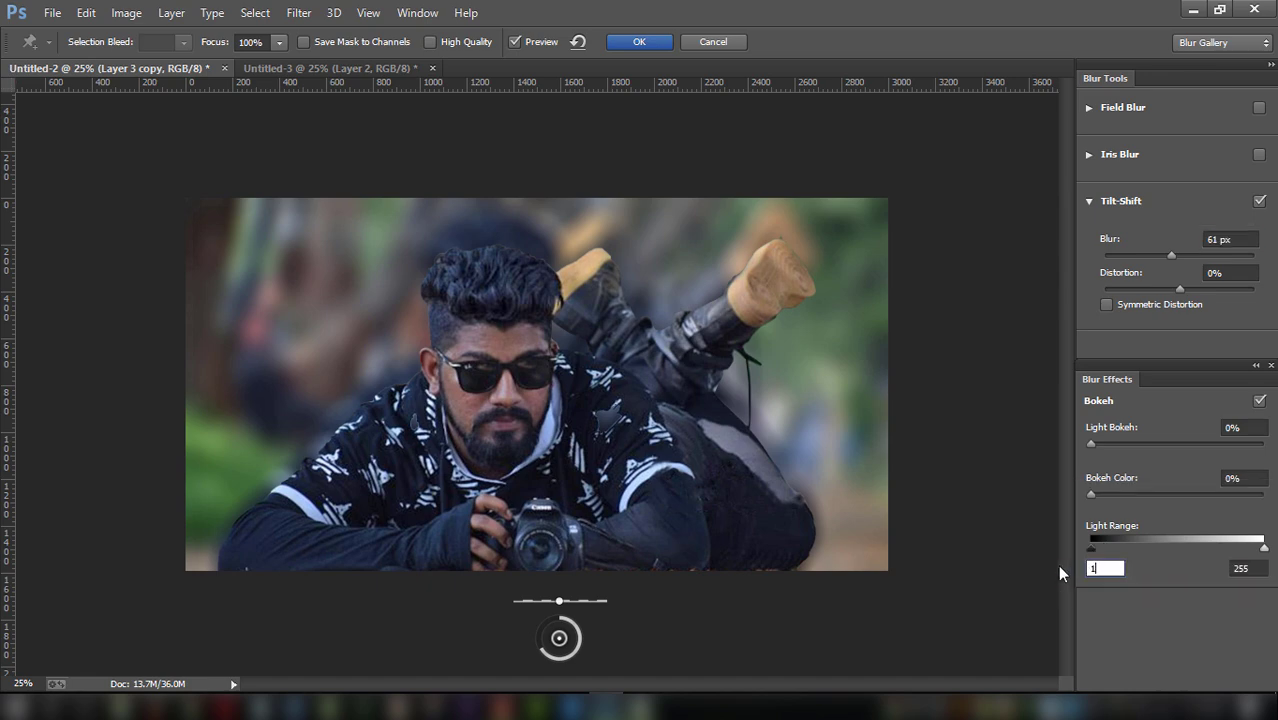
text(41)
click(1256, 569)
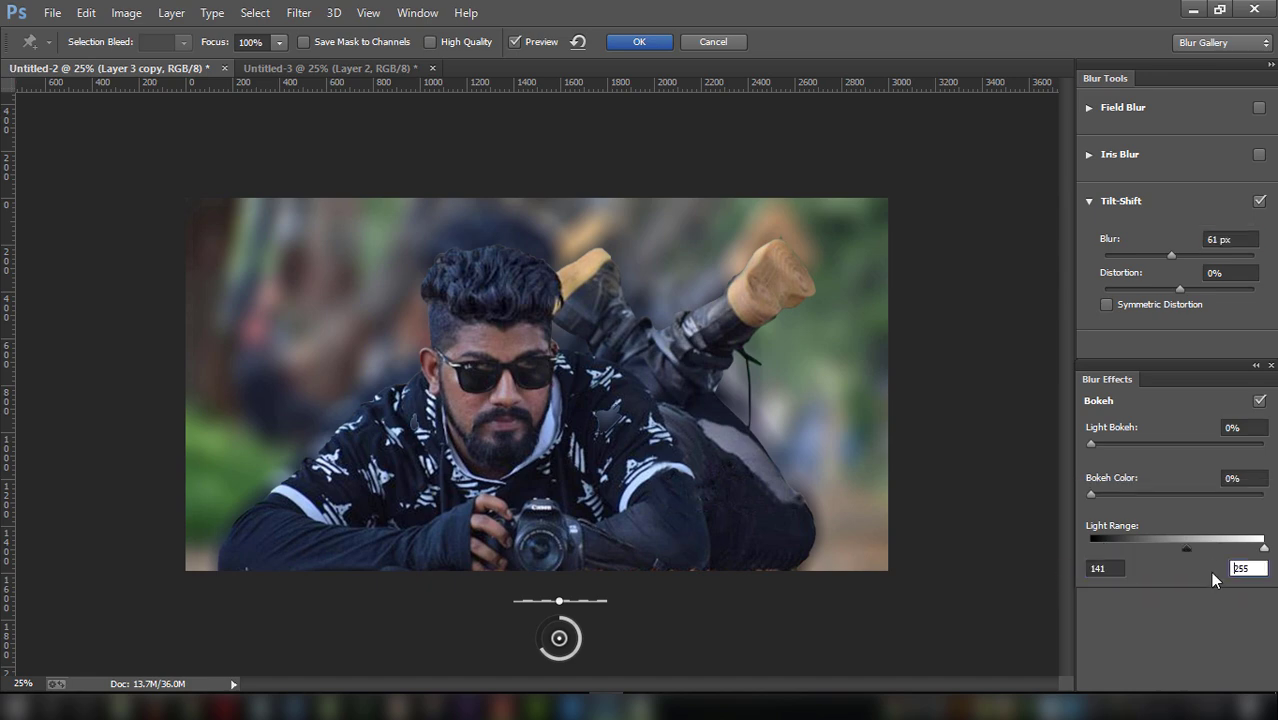
text(14)
text(5)
Try blur amounts between 47 and 126 px with light bokeh from 17% to 53%.
click(1119, 444)
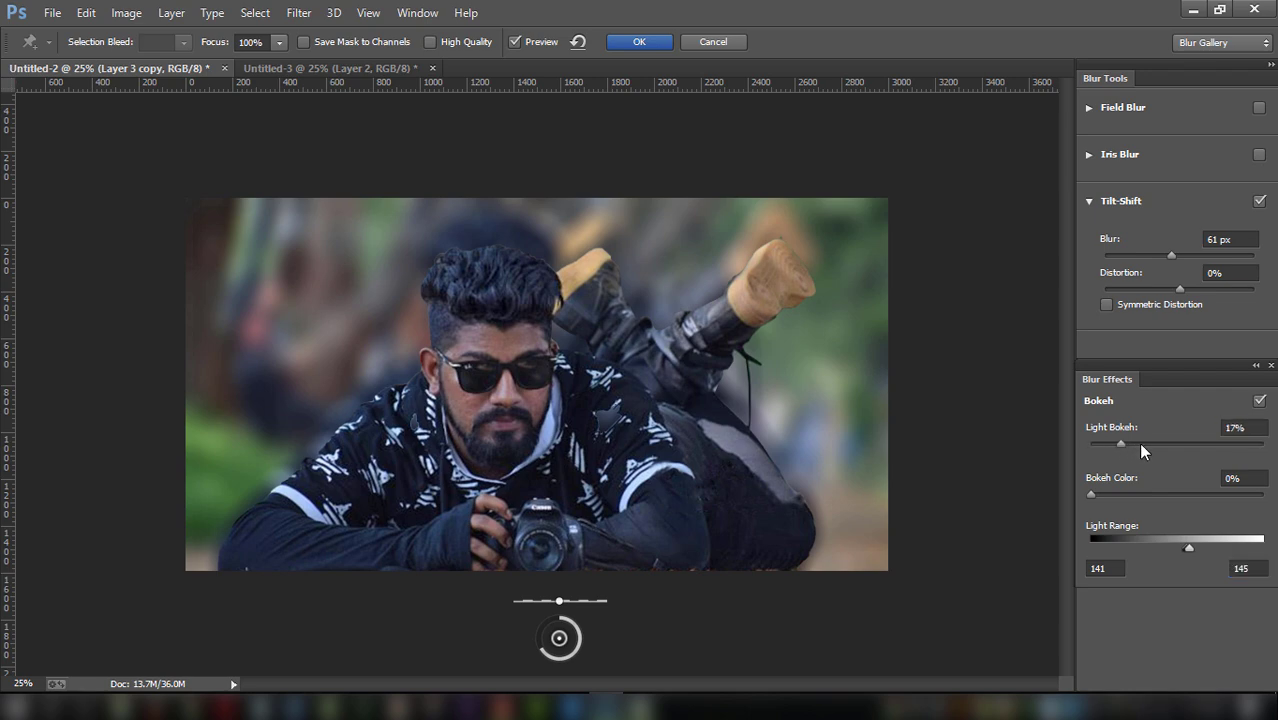
click(1138, 444)
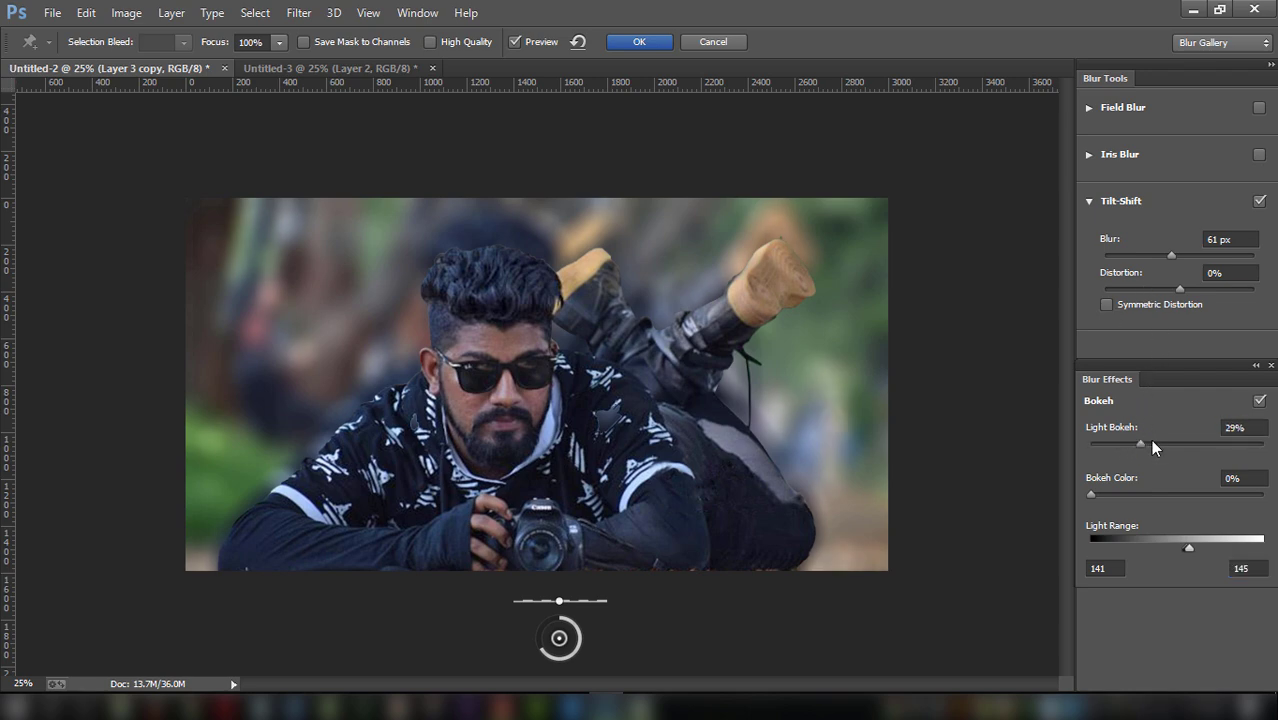
click(1183, 257)
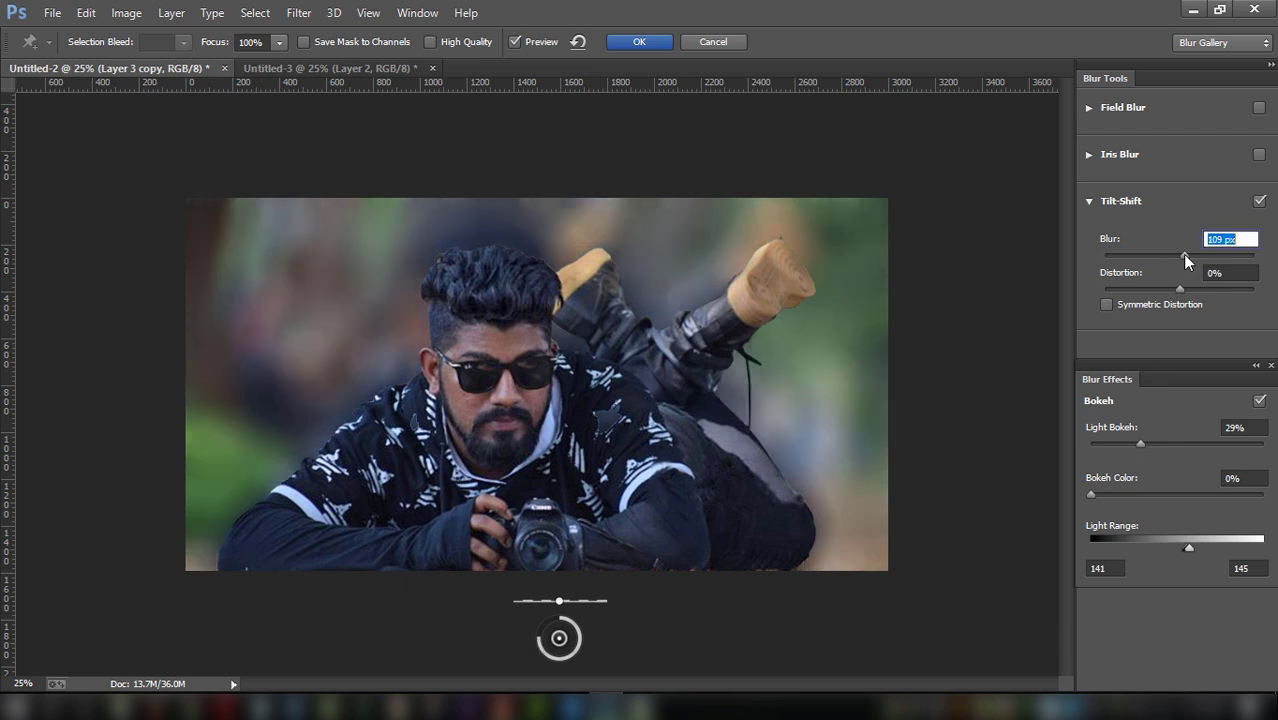
drag(1152, 440, 1171, 439)
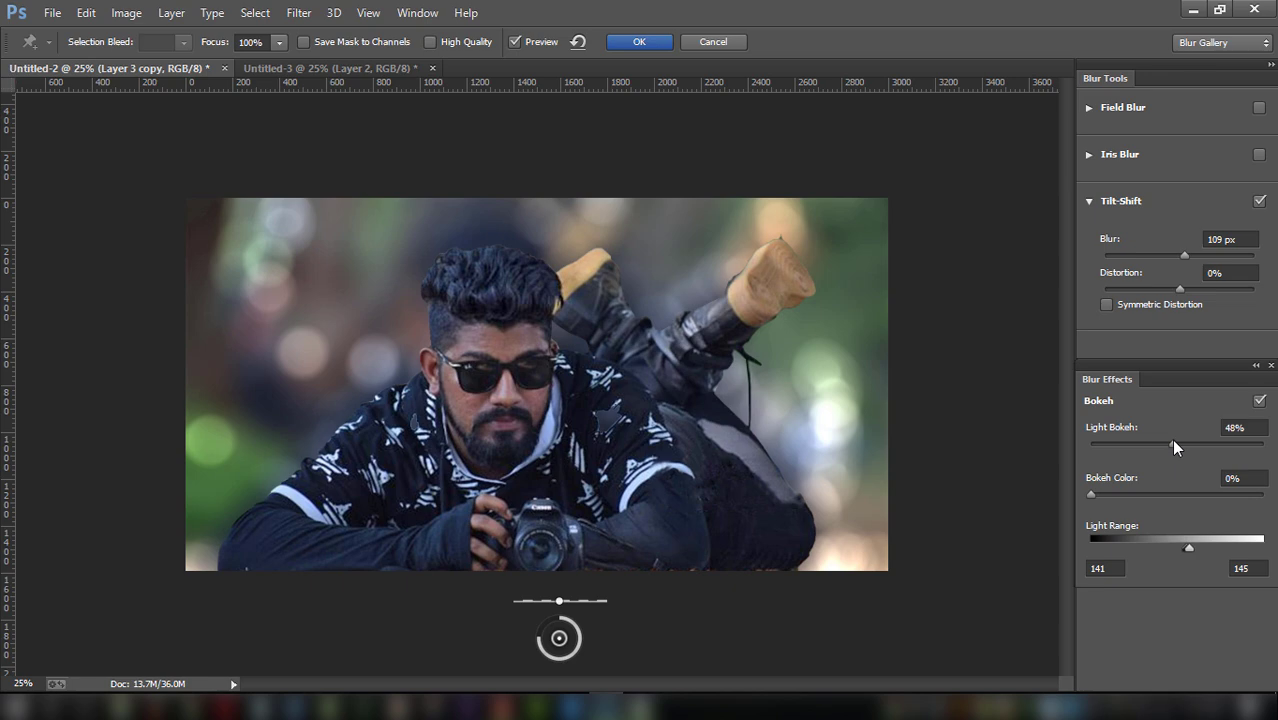
click(1175, 256)
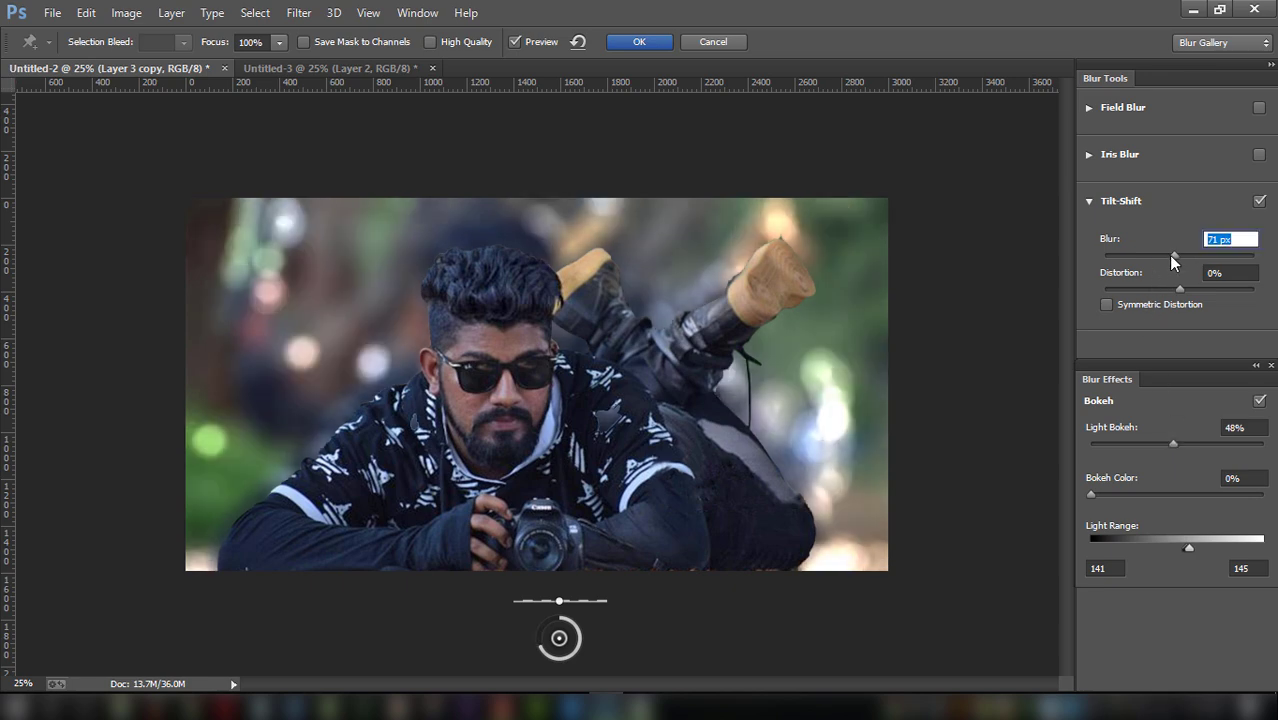
drag(1169, 256, 1164, 253)
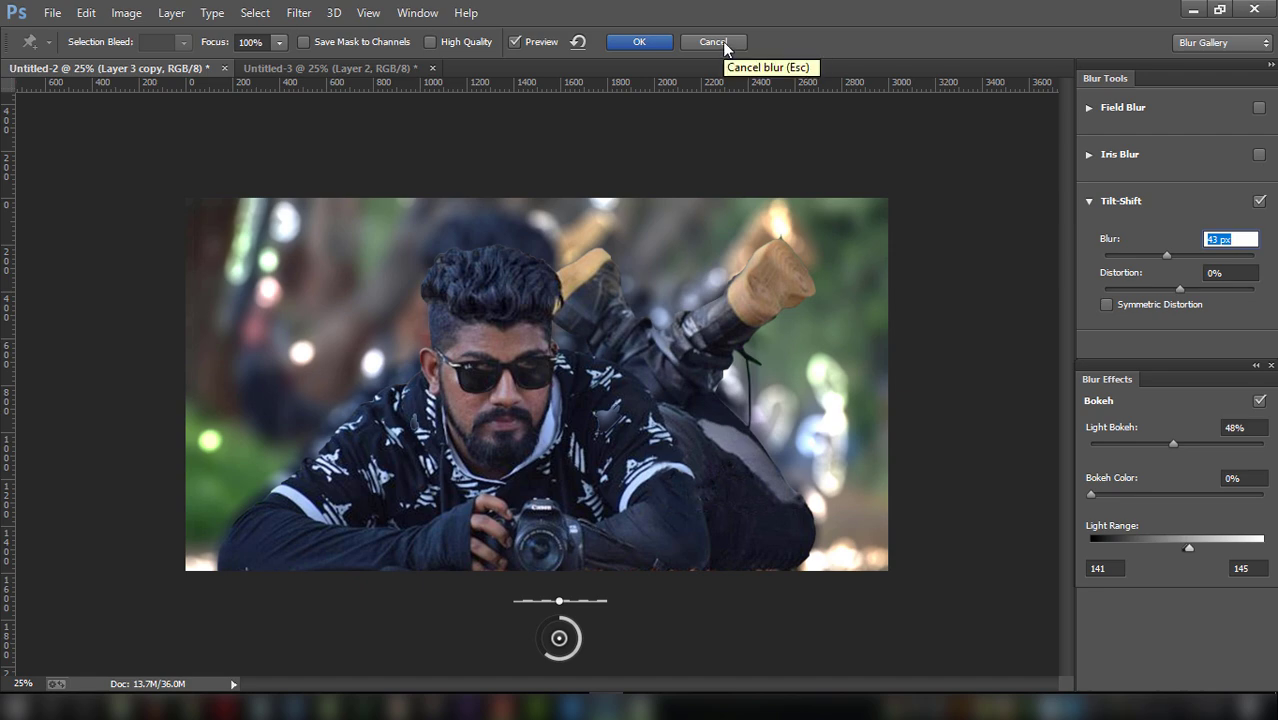
drag(1173, 444, 1180, 445)
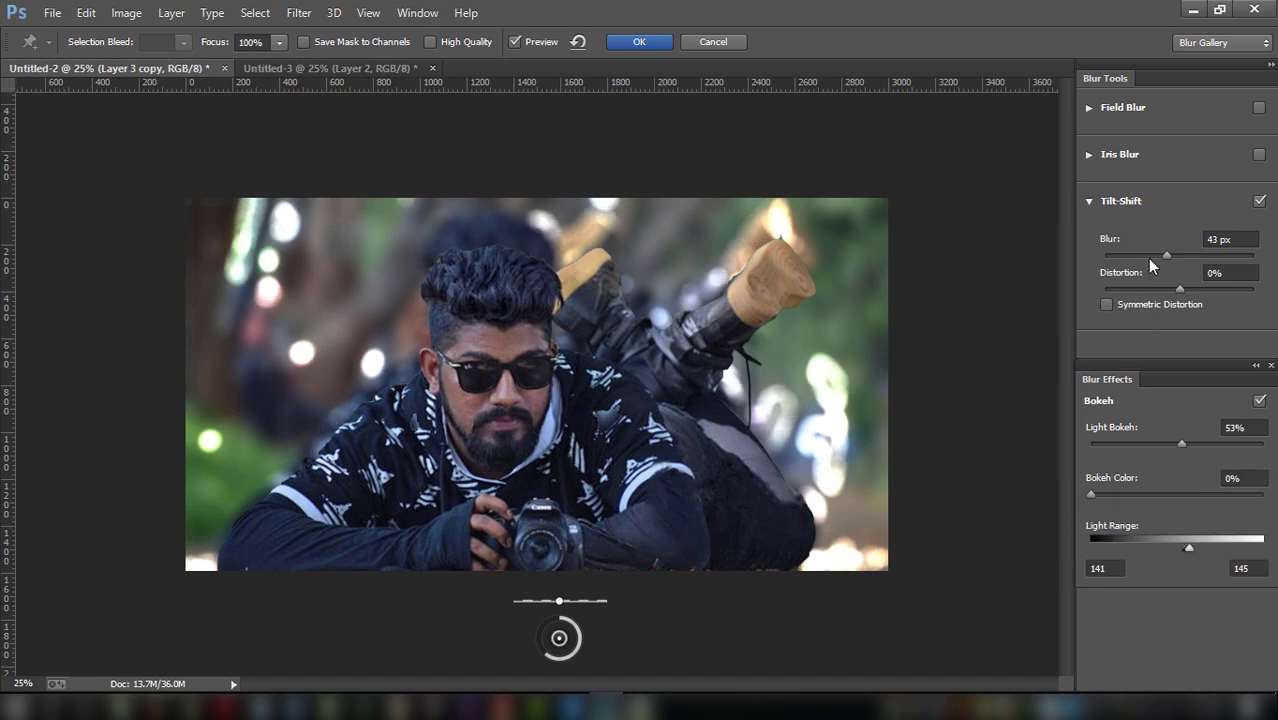
drag(1176, 256, 1189, 256)
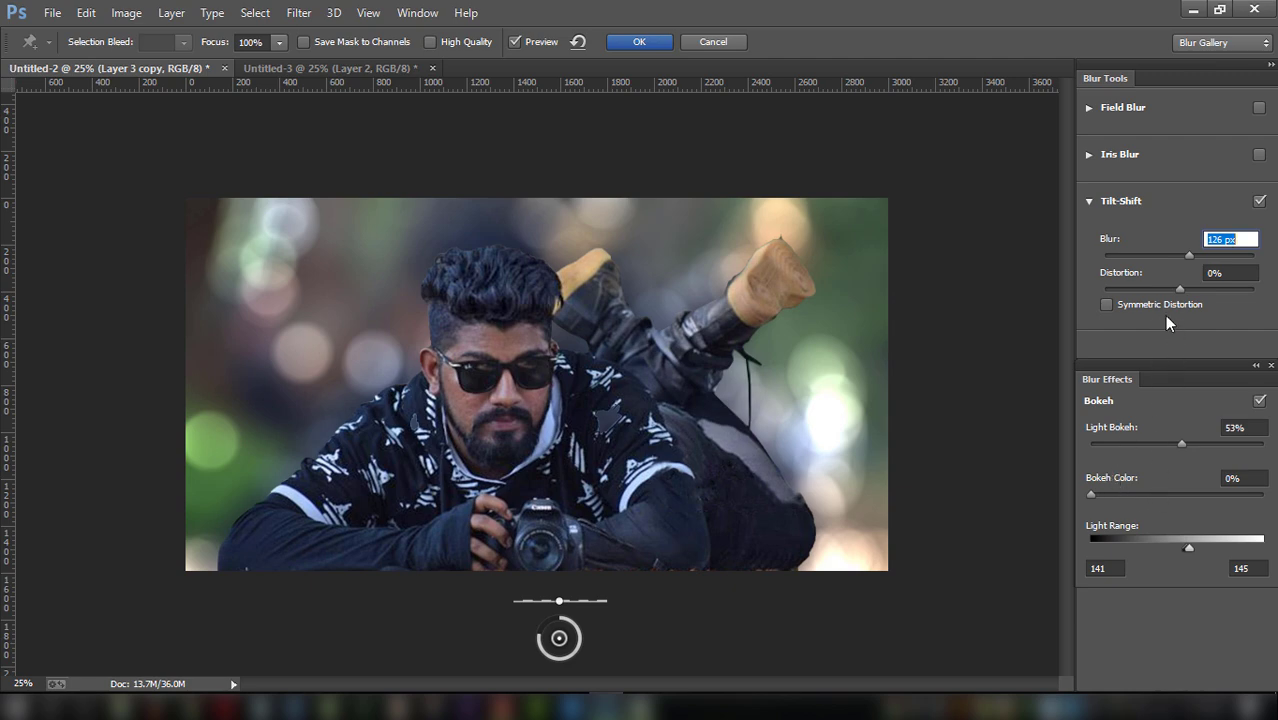
drag(1173, 446, 1155, 440)
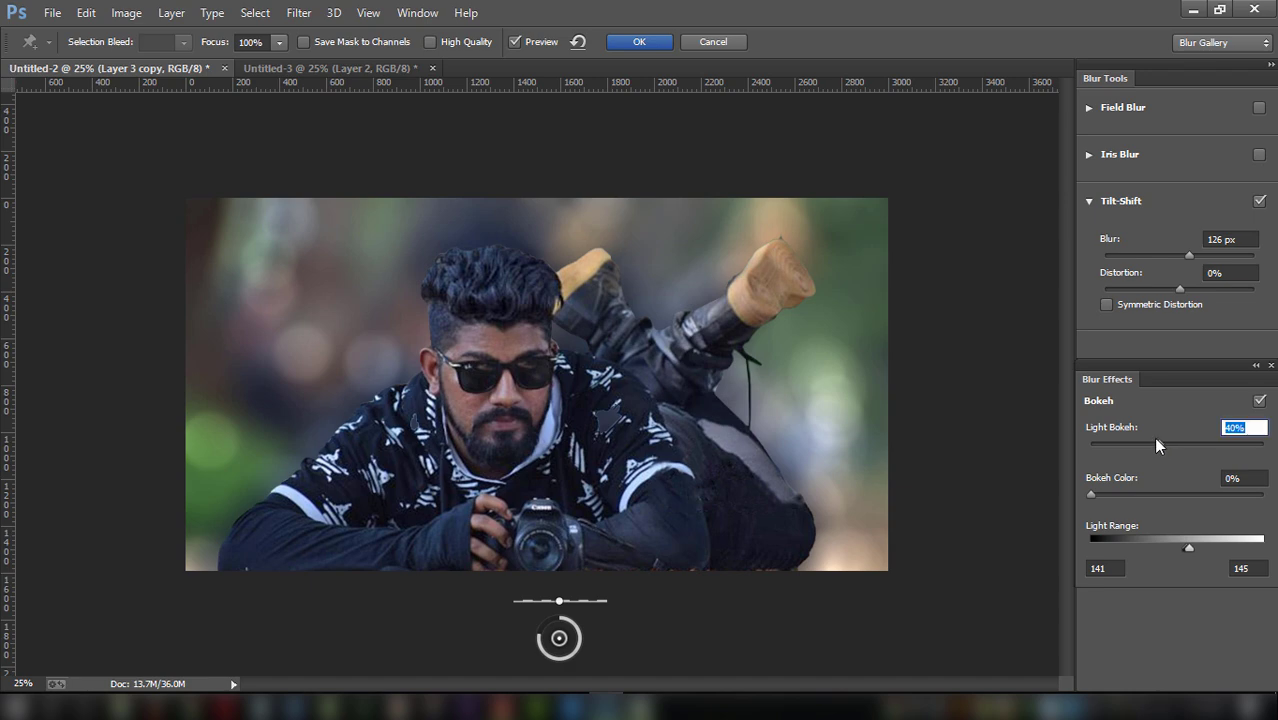
Settle on 50 px blur with 41% light bokeh and apply the tilt-shift blur.
click(1161, 256)
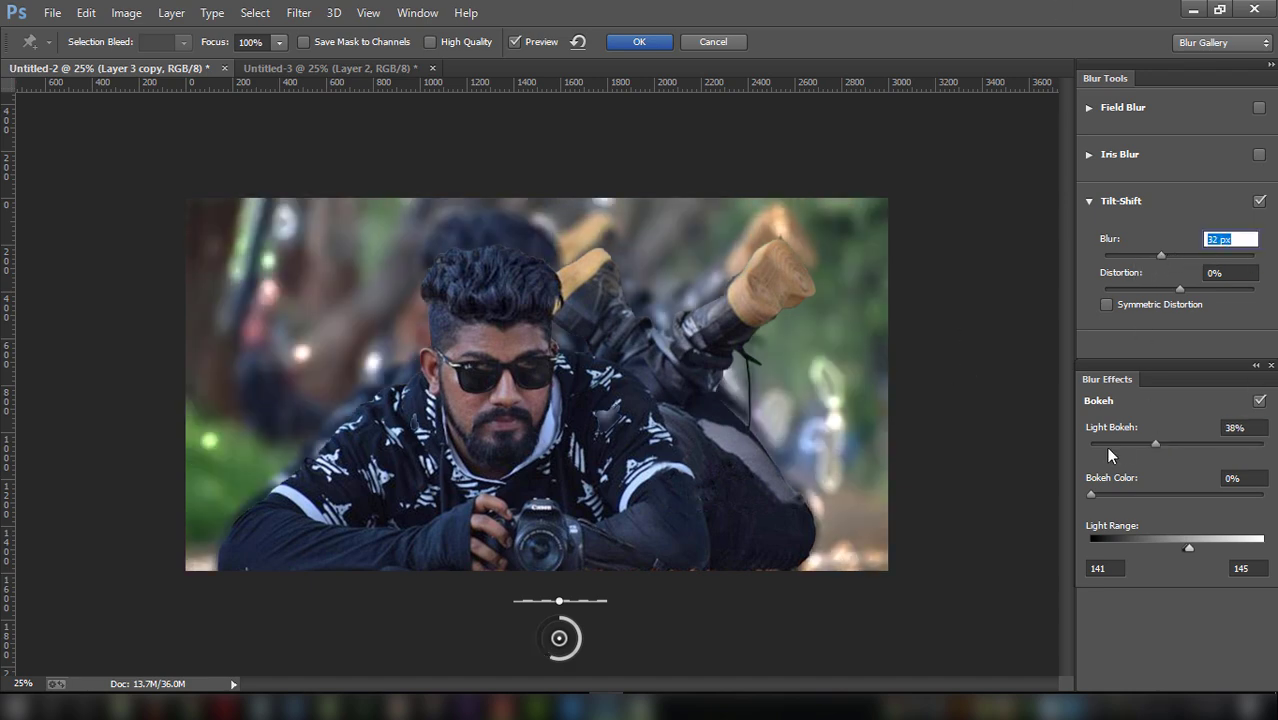
click(1172, 443)
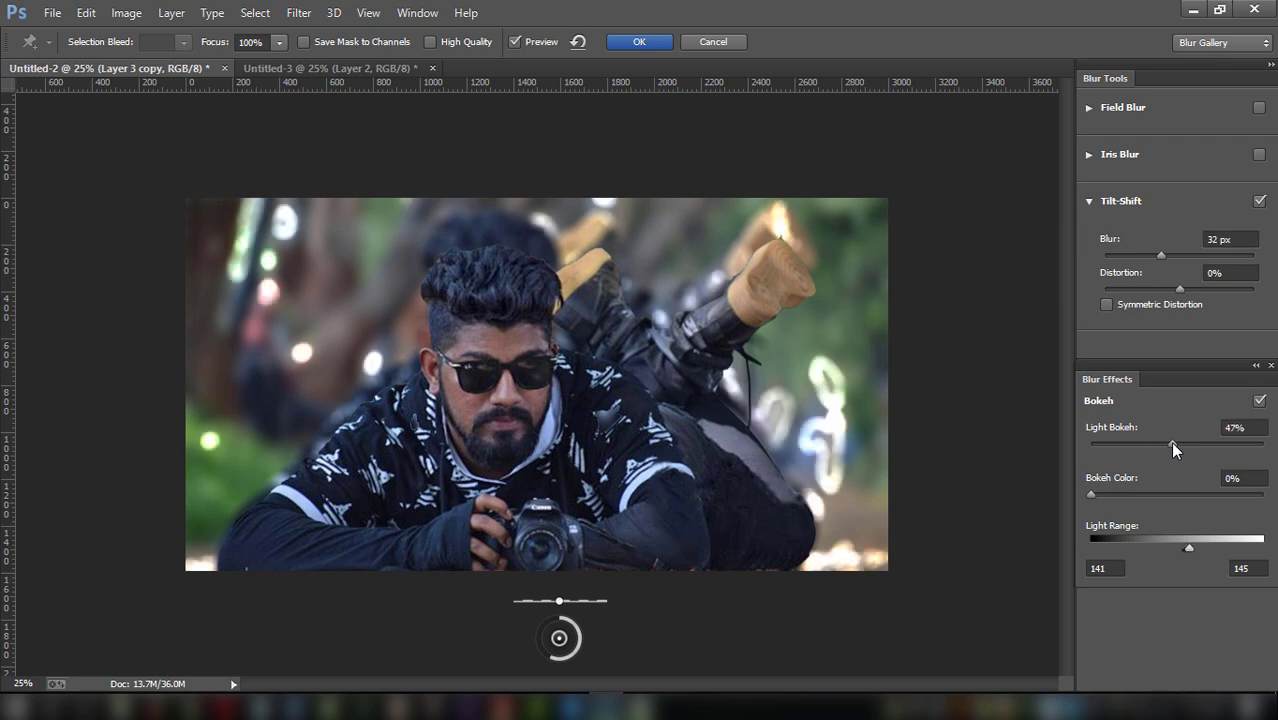
click(1164, 257)
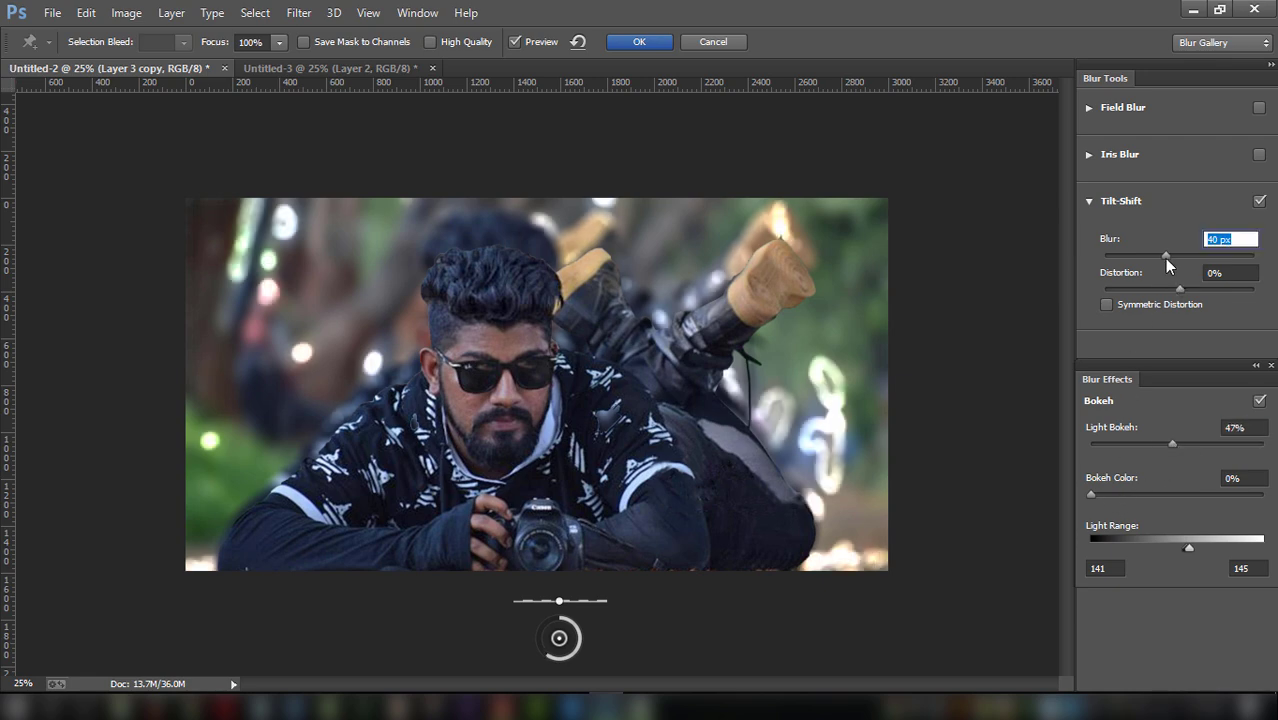
click(1174, 257)
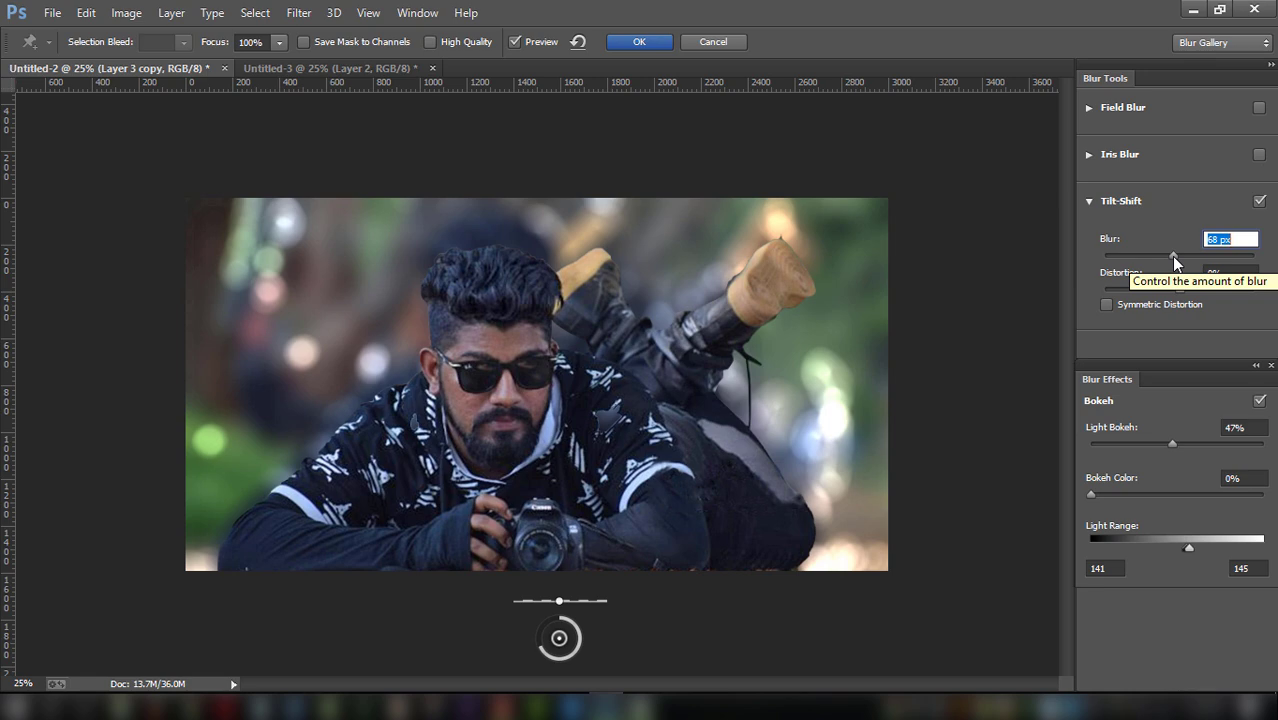
click(1177, 255)
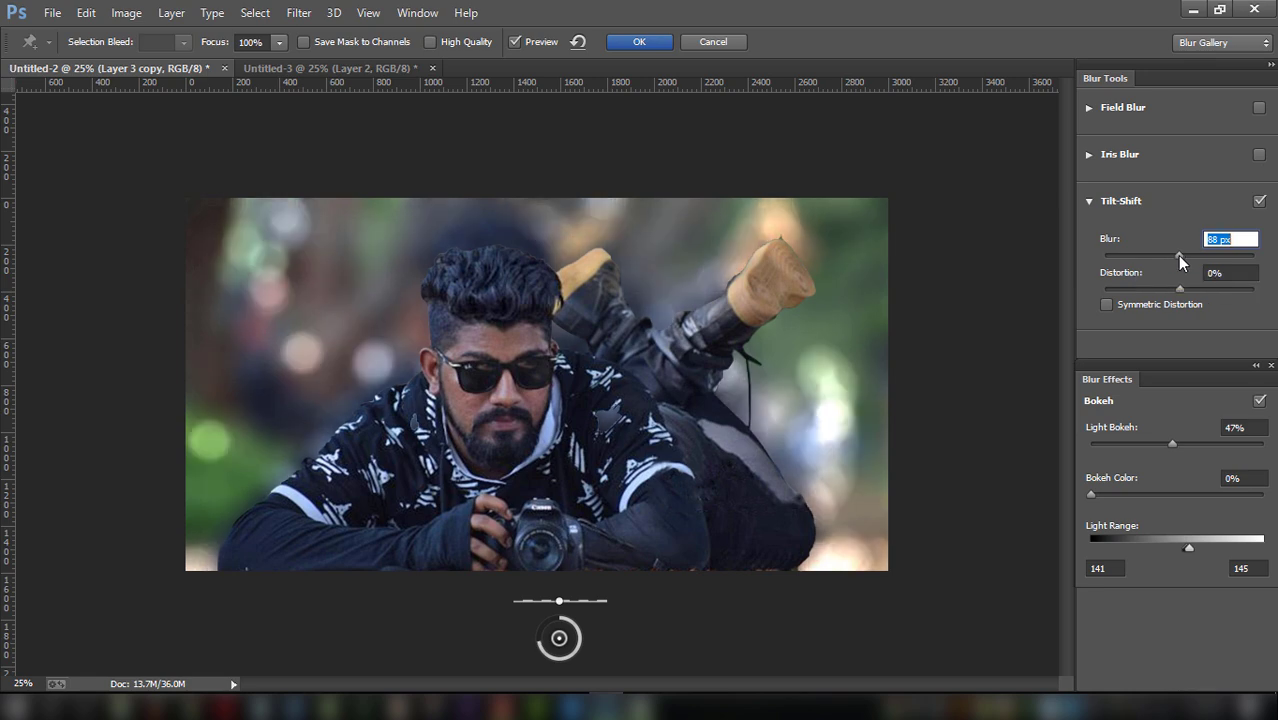
drag(1173, 256, 1167, 256)
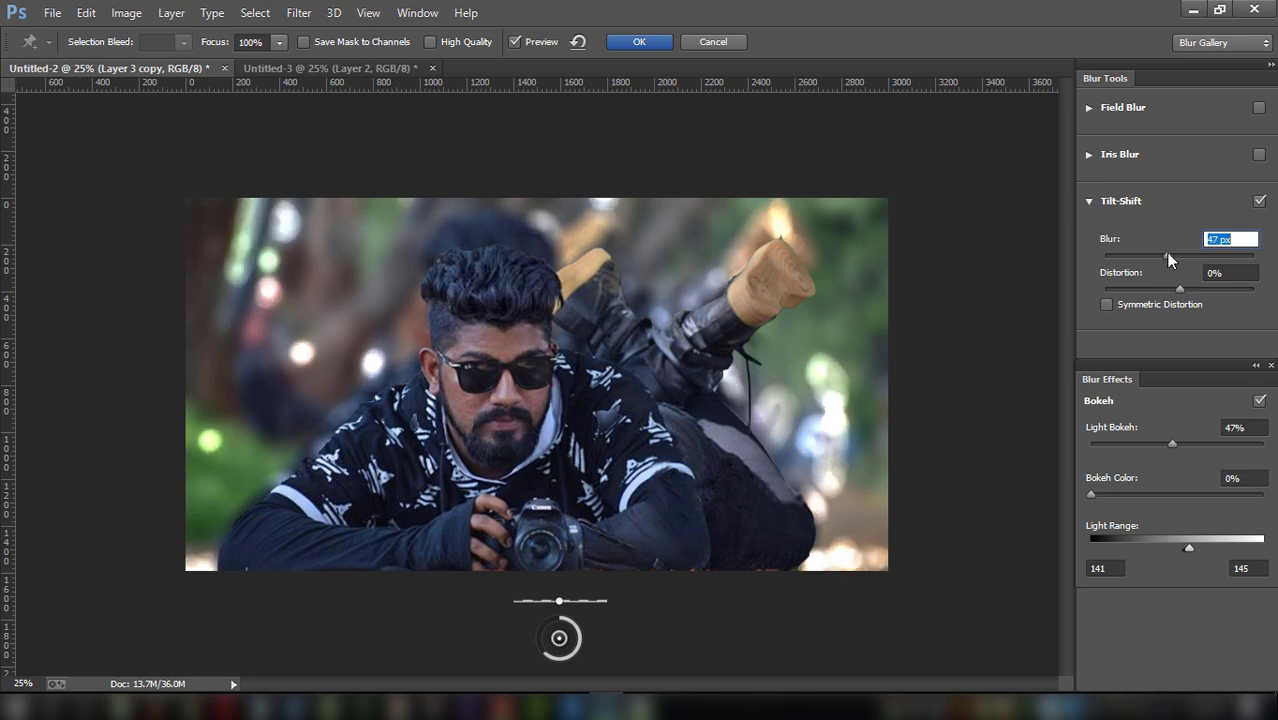
key(shift+Up)
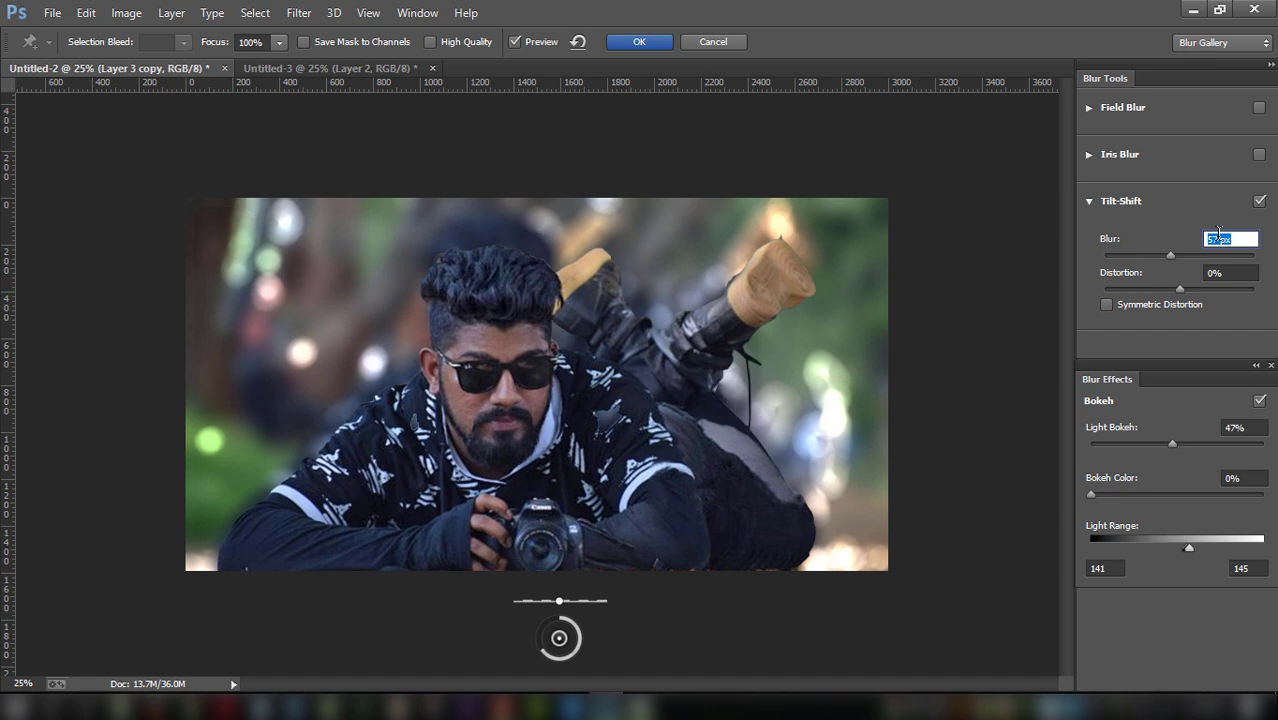
text(50)
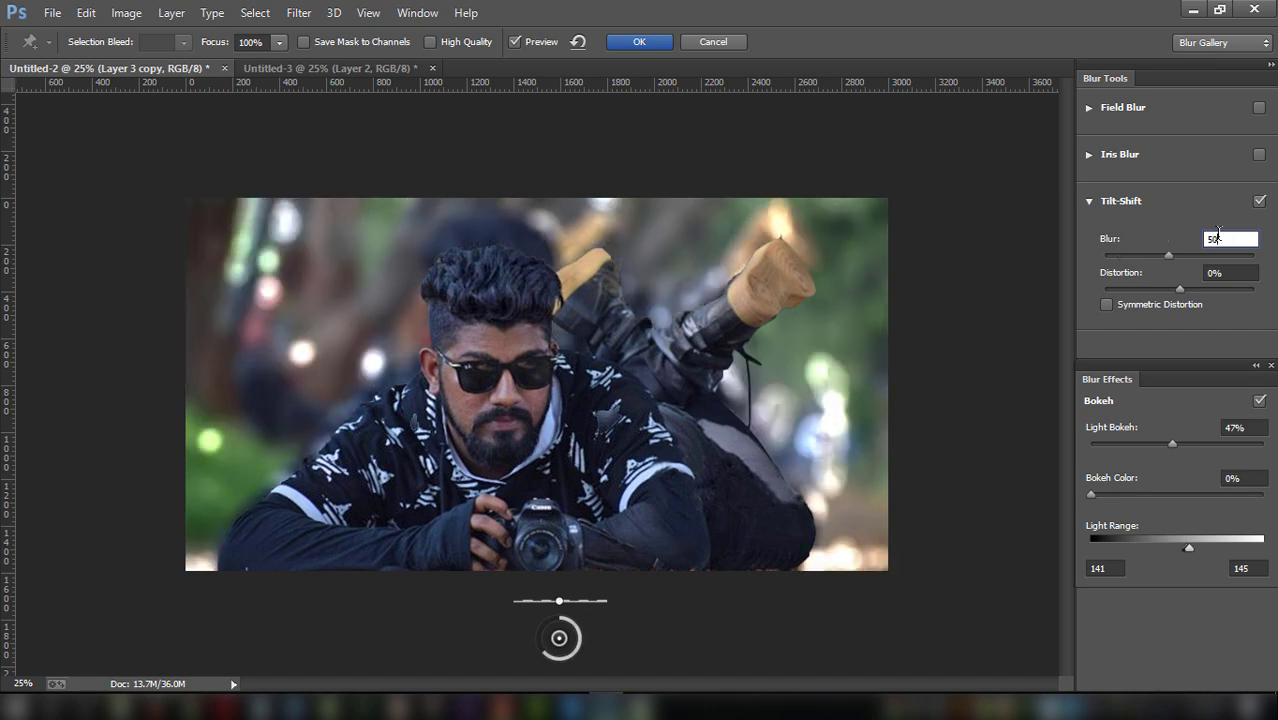
drag(1162, 443, 1158, 443)
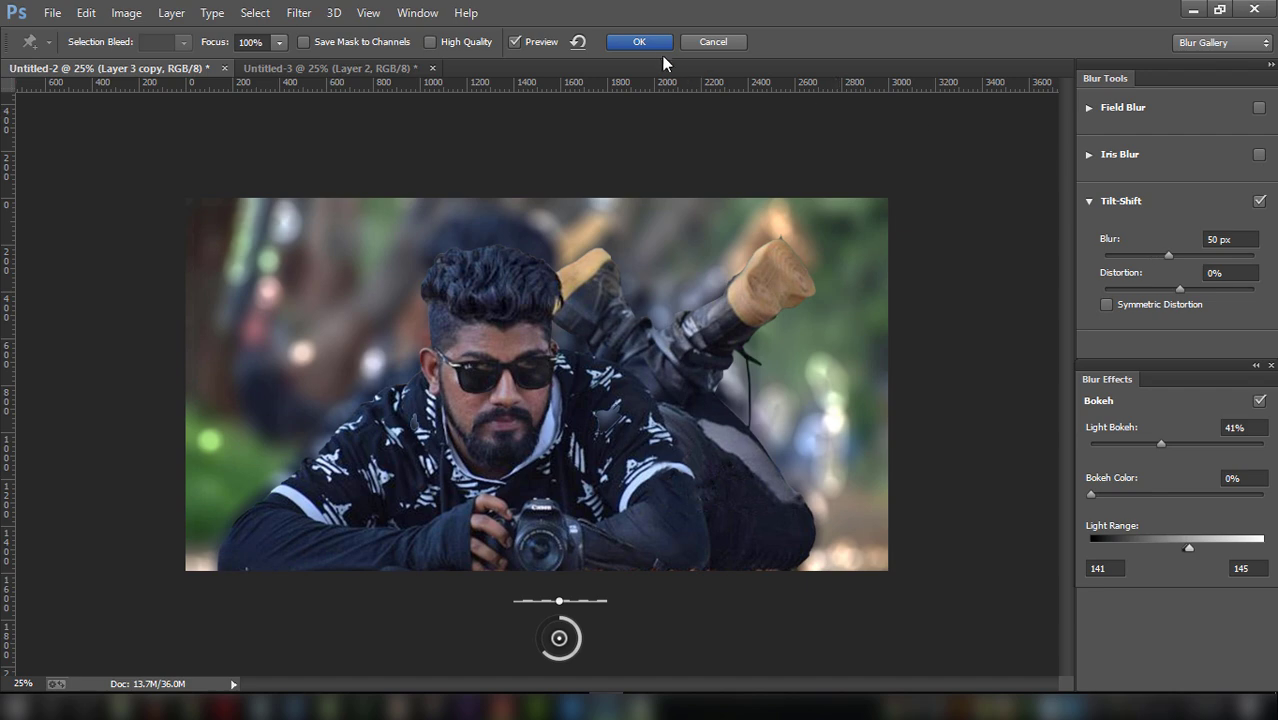
click(639, 41)
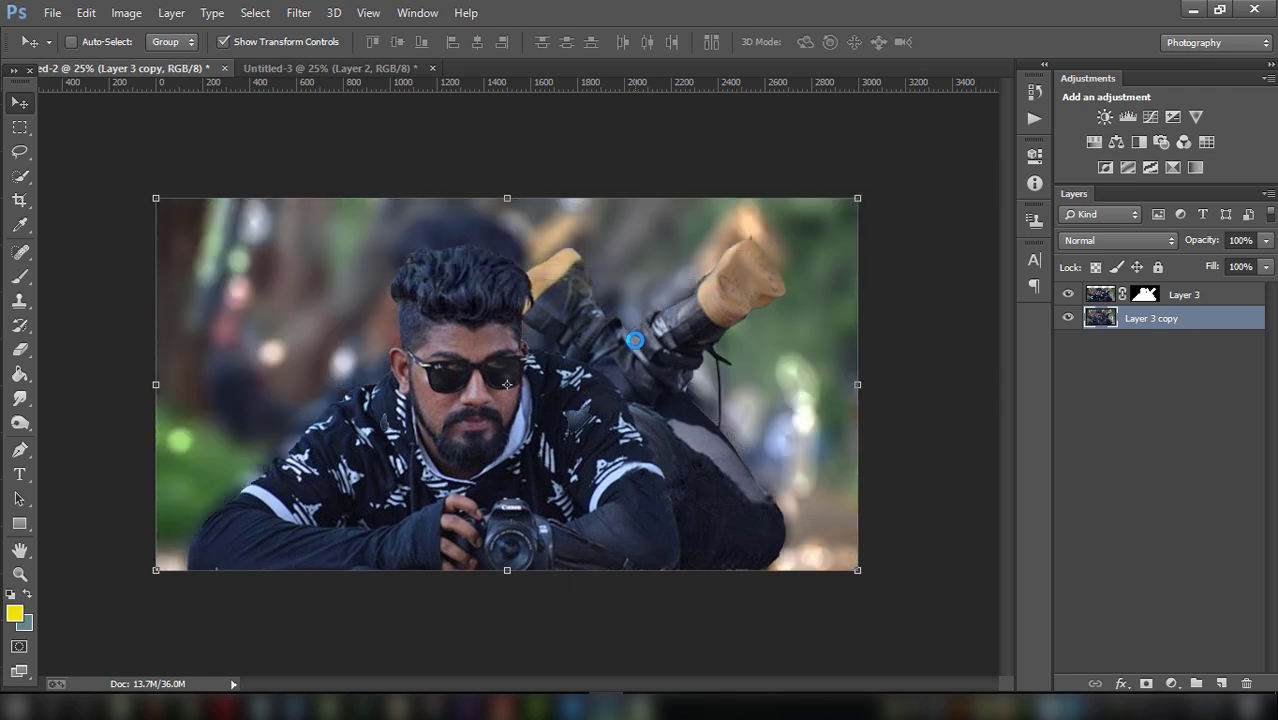
Hide the transform handles and switch from Smudge to the Clone Stamp tool.
click(223, 43)
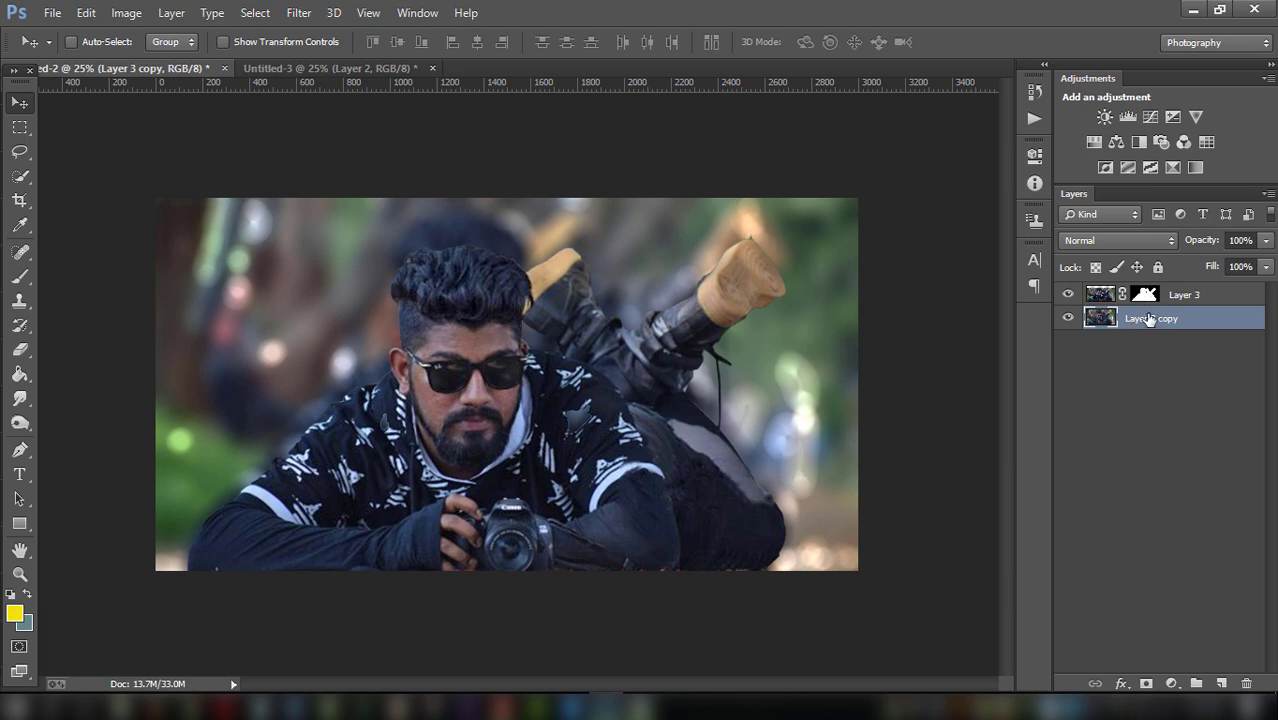
click(19, 398)
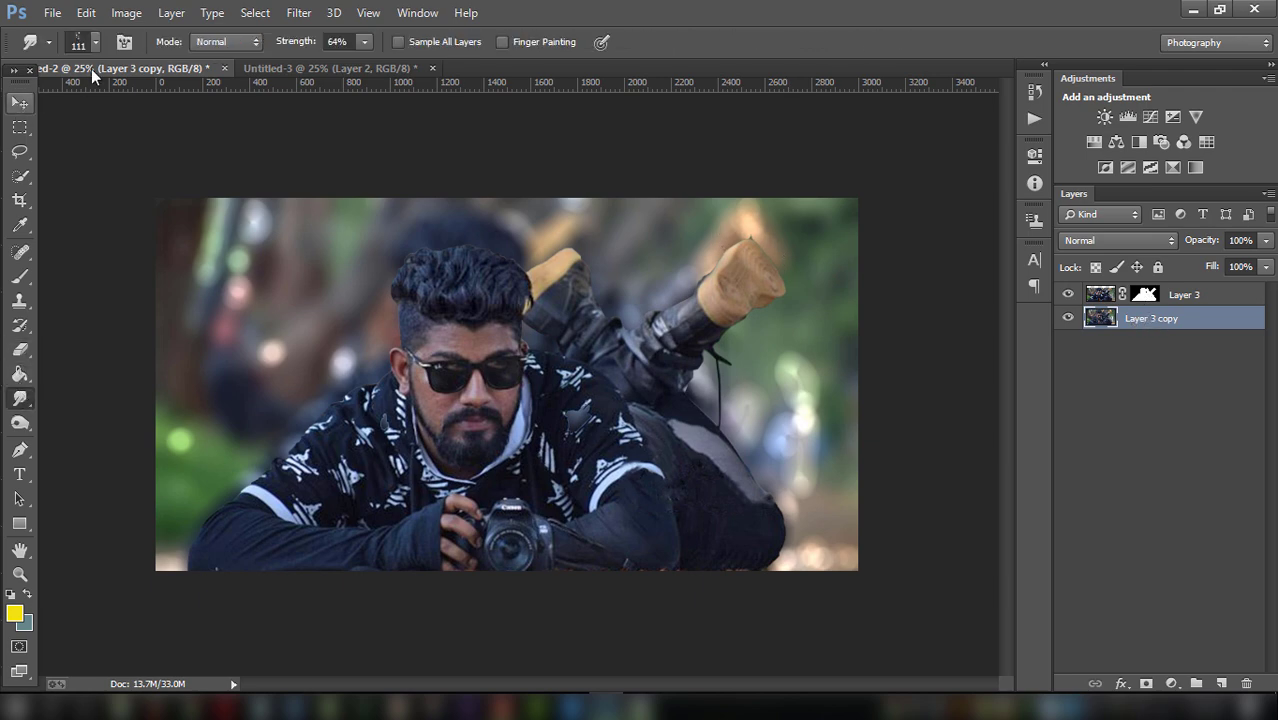
click(19, 301)
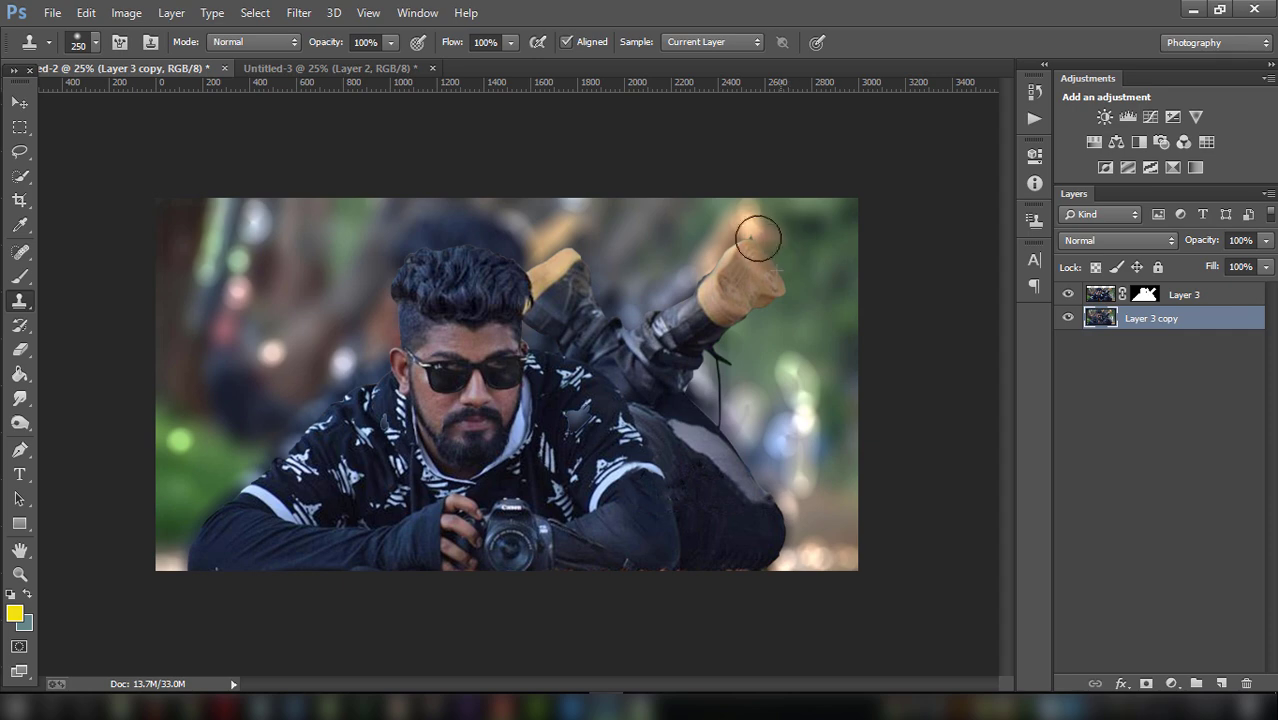
Clone-stamp blurred background over the tan patch above the boot and above the hair.
drag(758, 238, 716, 262)
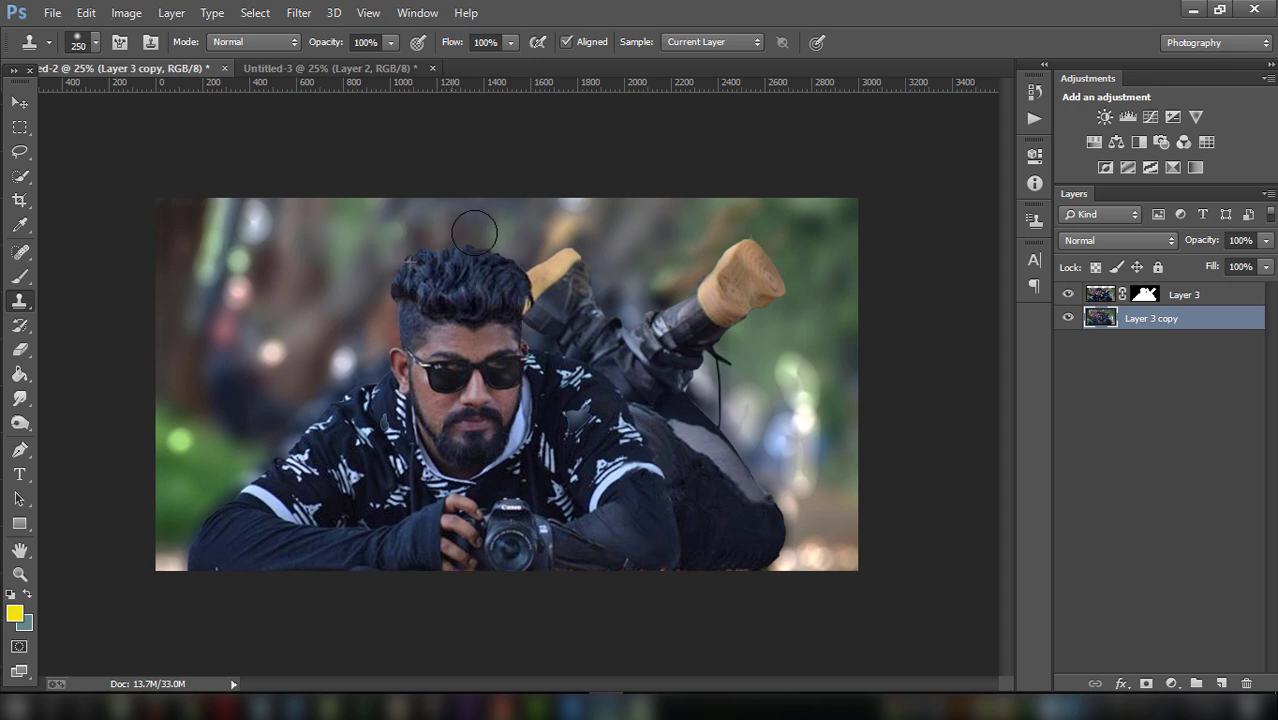
alt+click(620, 243)
drag(581, 235, 608, 216)
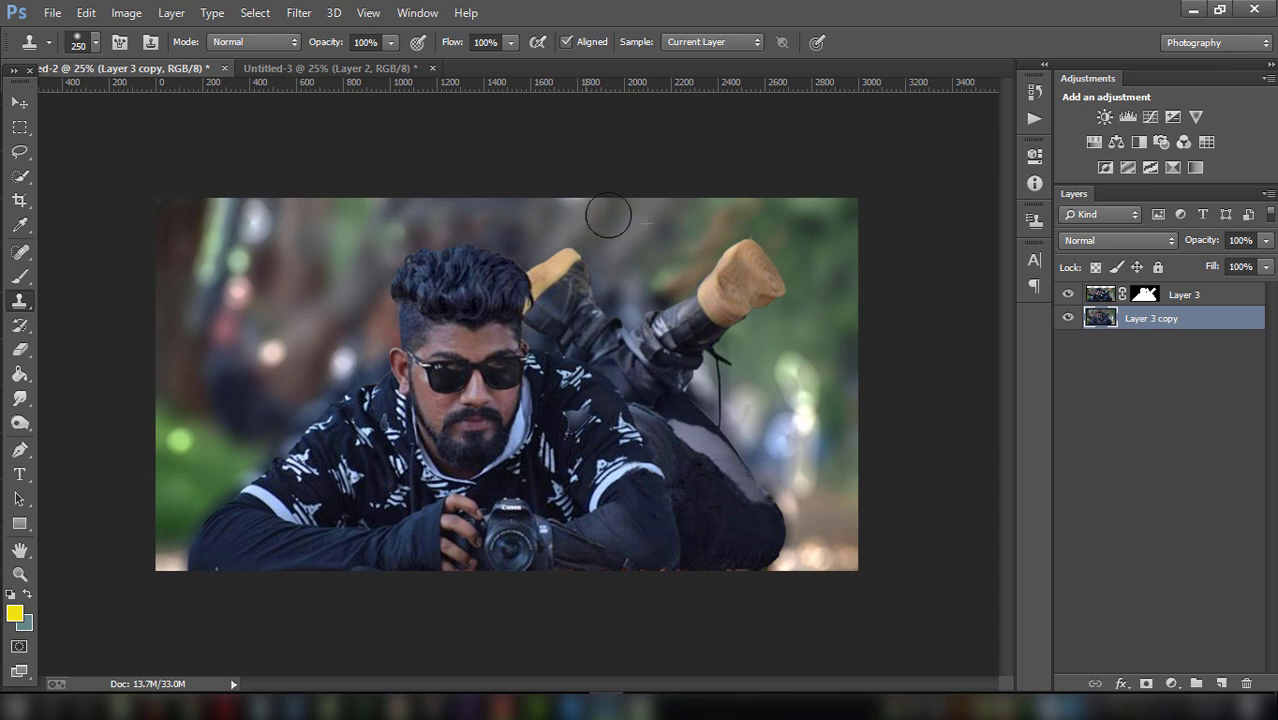
alt+click(798, 290)
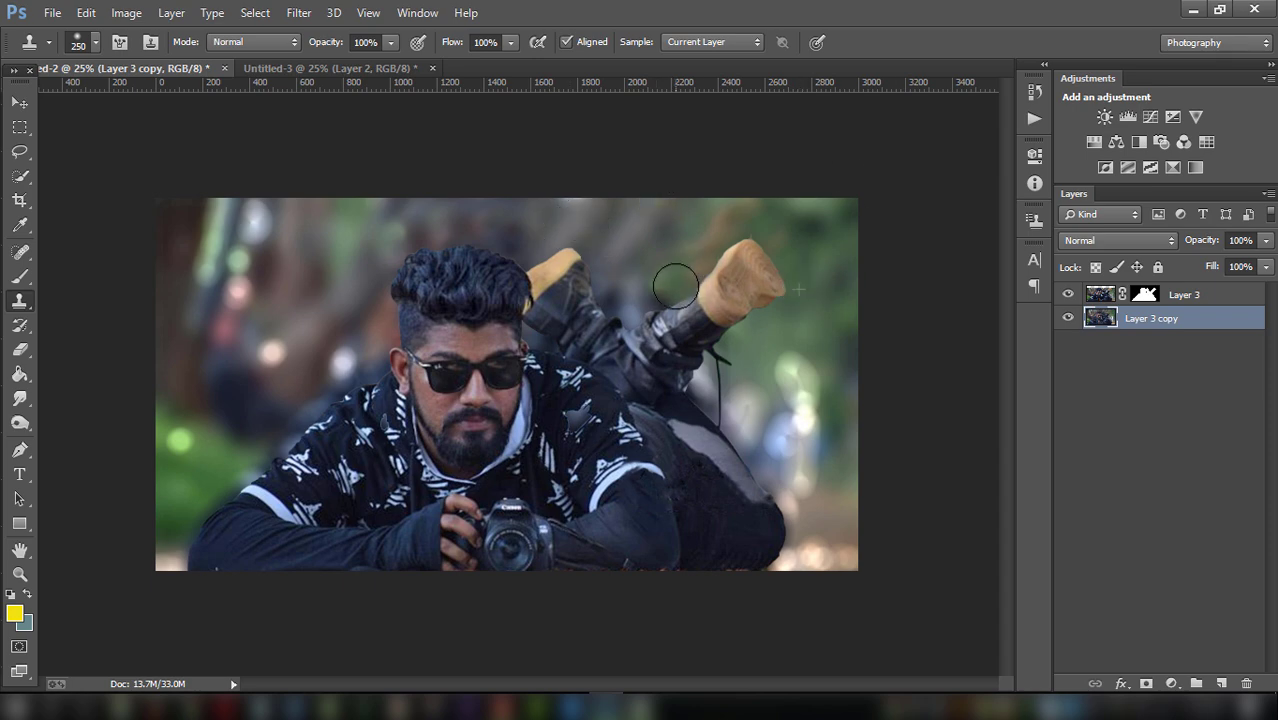
drag(676, 287, 740, 216)
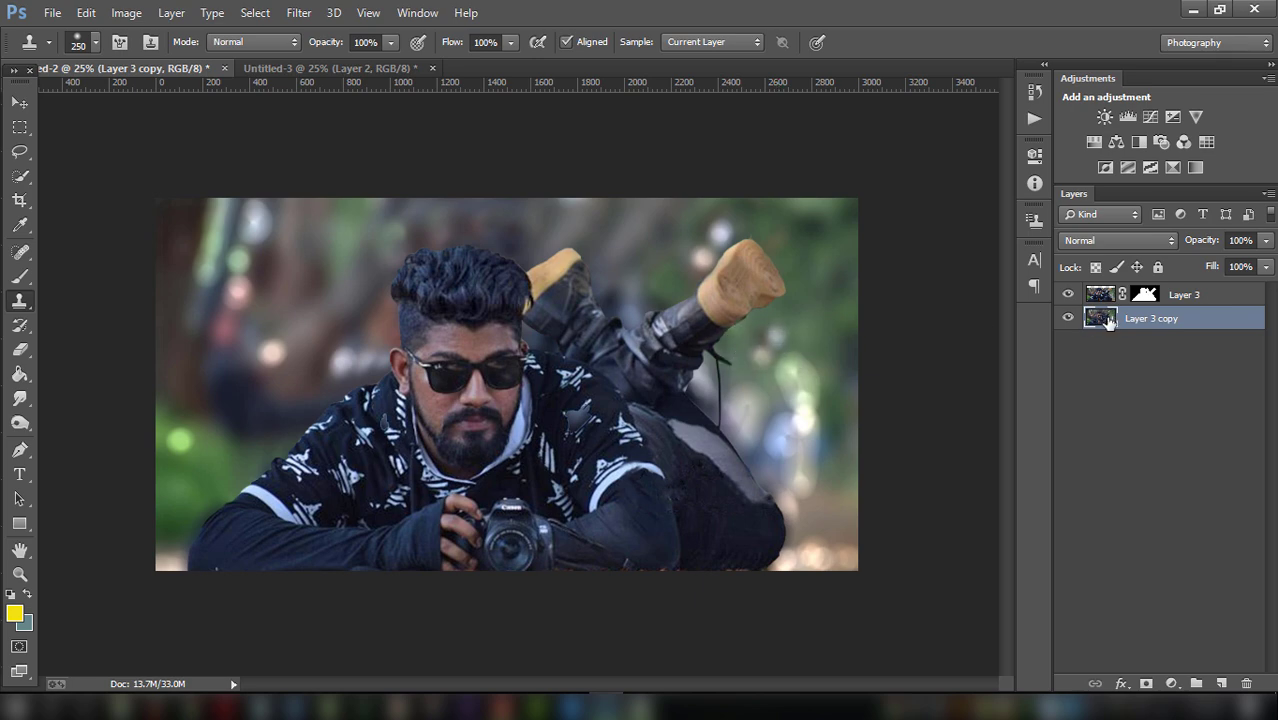
Step back one clone stroke, then clone background over the bokeh right of the leg.
click(86, 12)
click(132, 46)
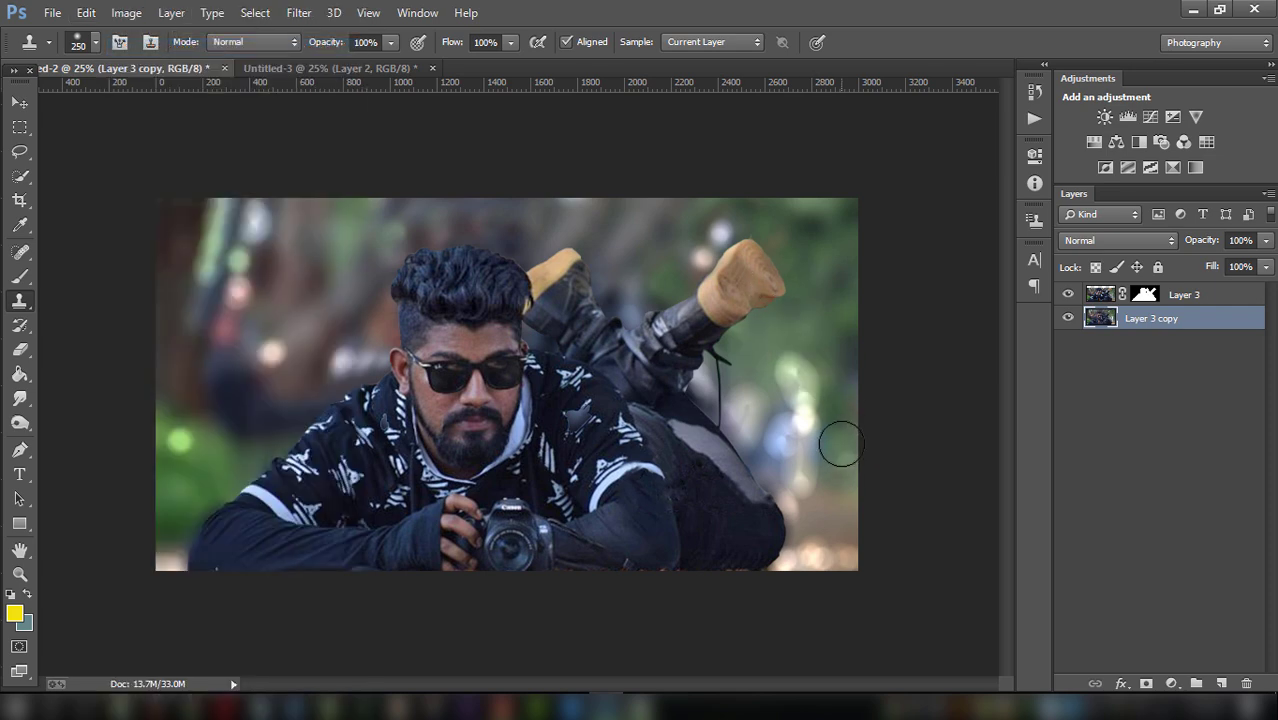
mouse_move(792, 413)
mouse_down()
mouse_move(778, 356)
mouse_move(776, 390)
mouse_move(744, 422)
mouse_up()
alt+click(825, 366)
alt+click(759, 374)
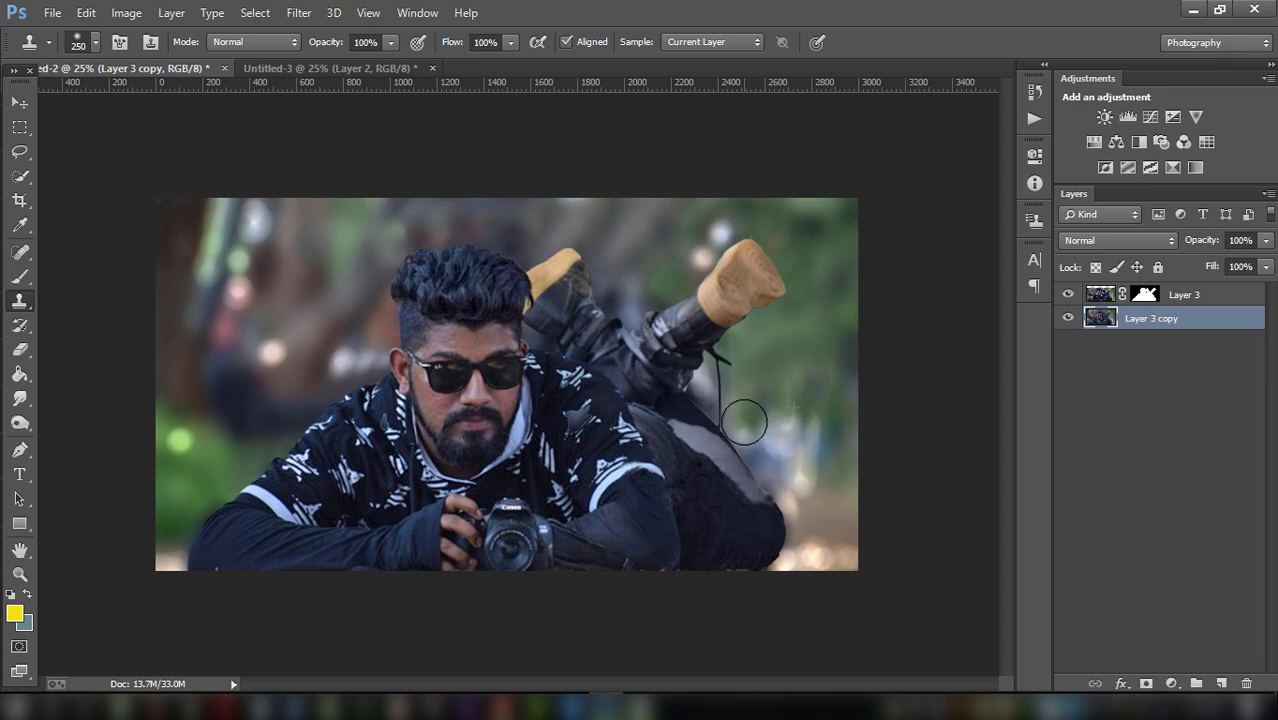
mouse_move(800, 352)
mouse_down()
mouse_move(810, 437)
mouse_move(770, 437)
mouse_move(816, 371)
mouse_move(816, 442)
mouse_move(779, 497)
mouse_up()
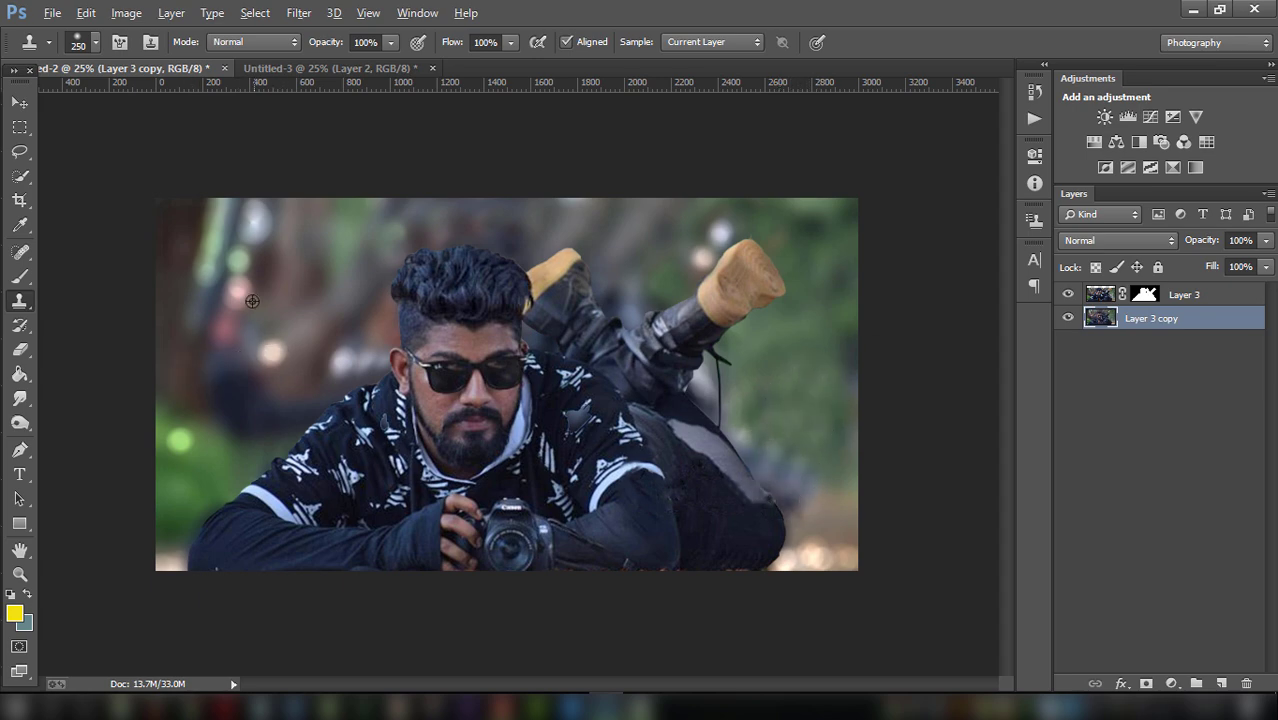
Sample light and green bokeh from the left and stamp spots beside the leg.
alt+click(272, 352)
drag(753, 388, 754, 420)
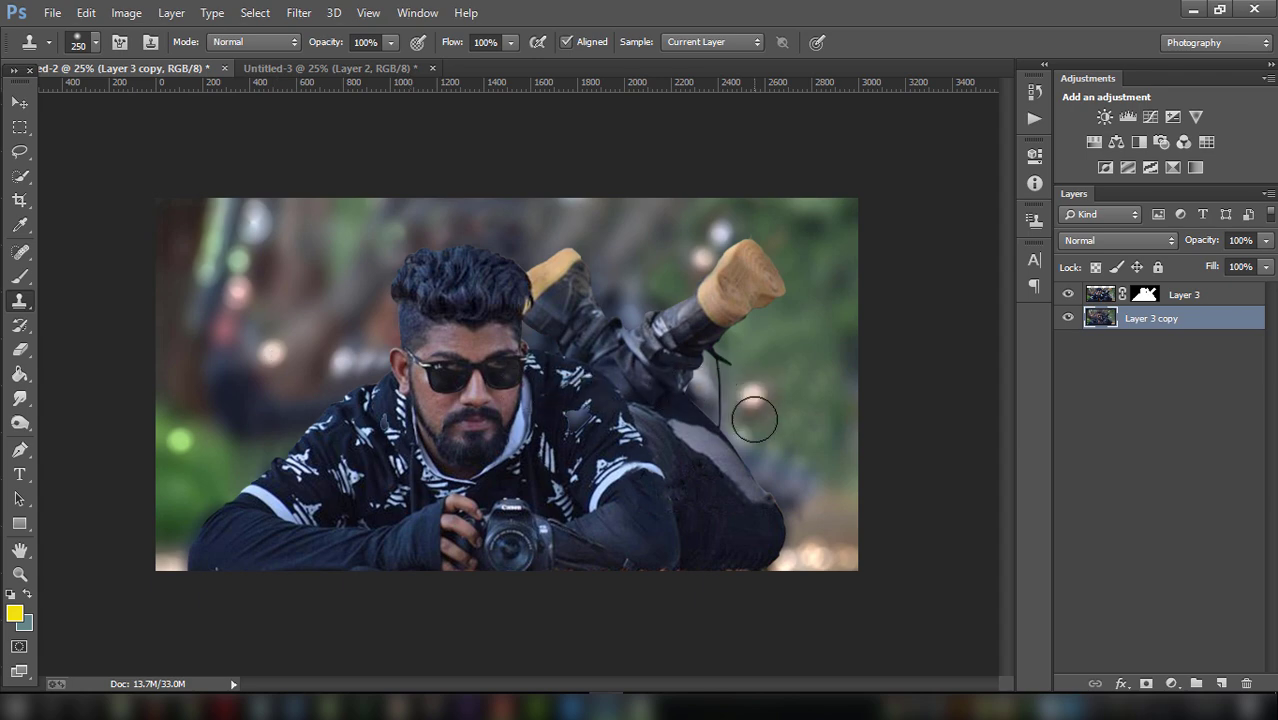
alt+click(188, 443)
click(720, 426)
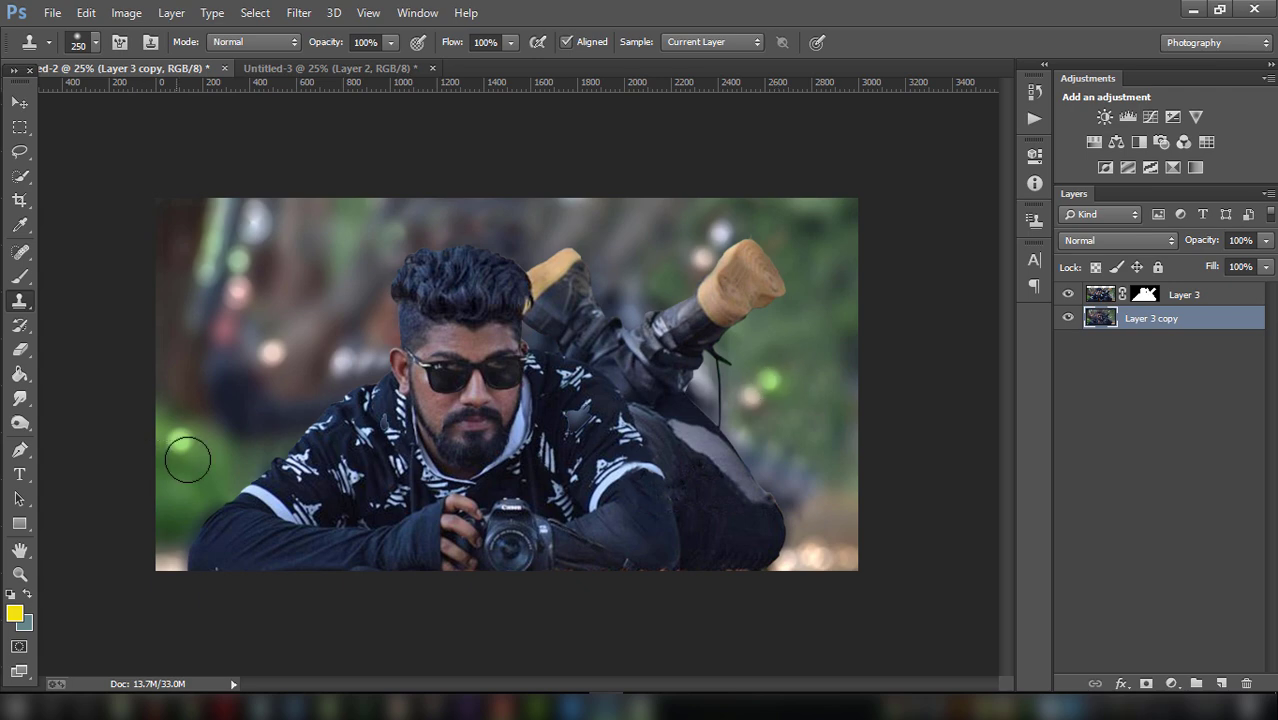
alt+click(264, 350)
click(763, 401)
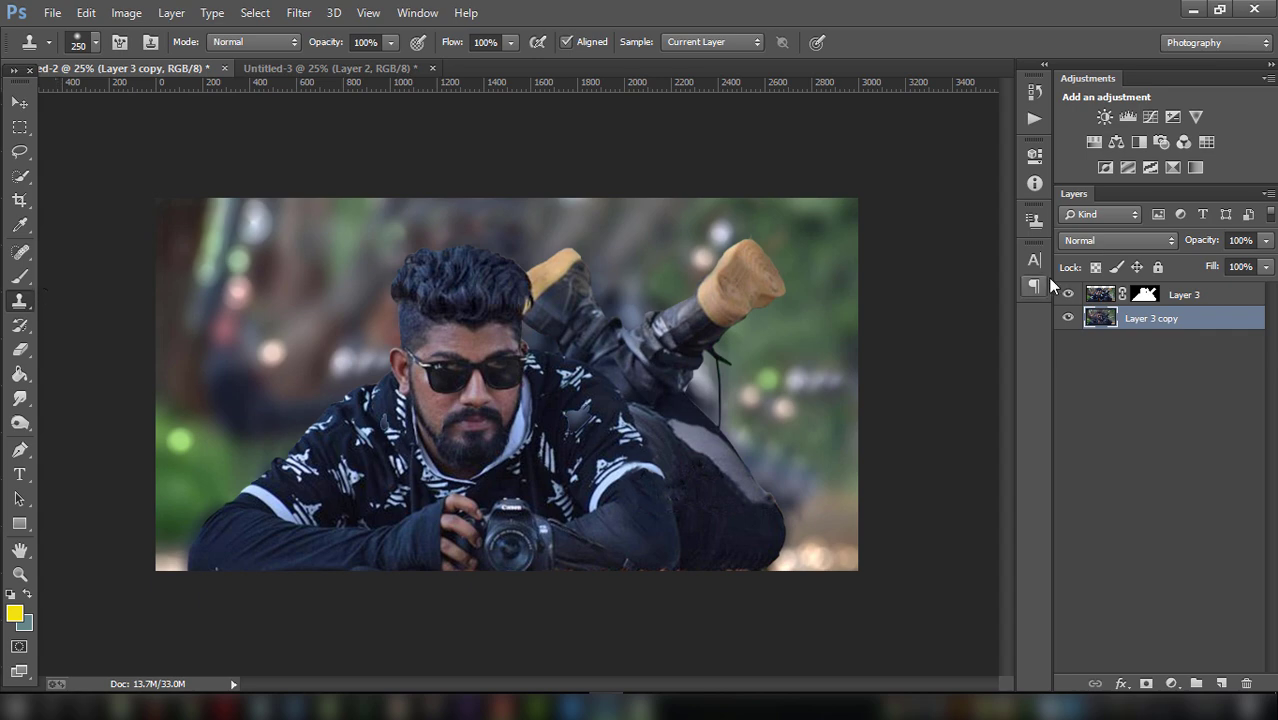
Start a new Tilt-Shift blur with its focus band below the photo at 20 px.
click(298, 13)
mouse_move(360, 237)
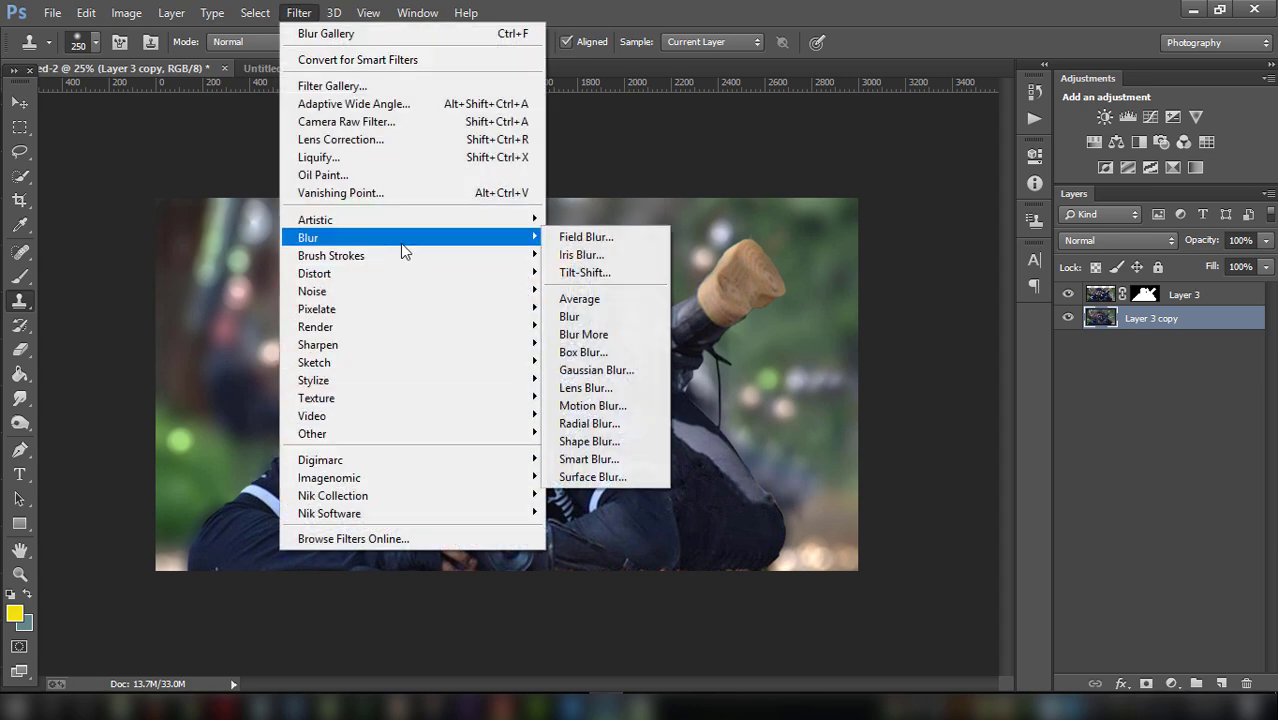
click(630, 271)
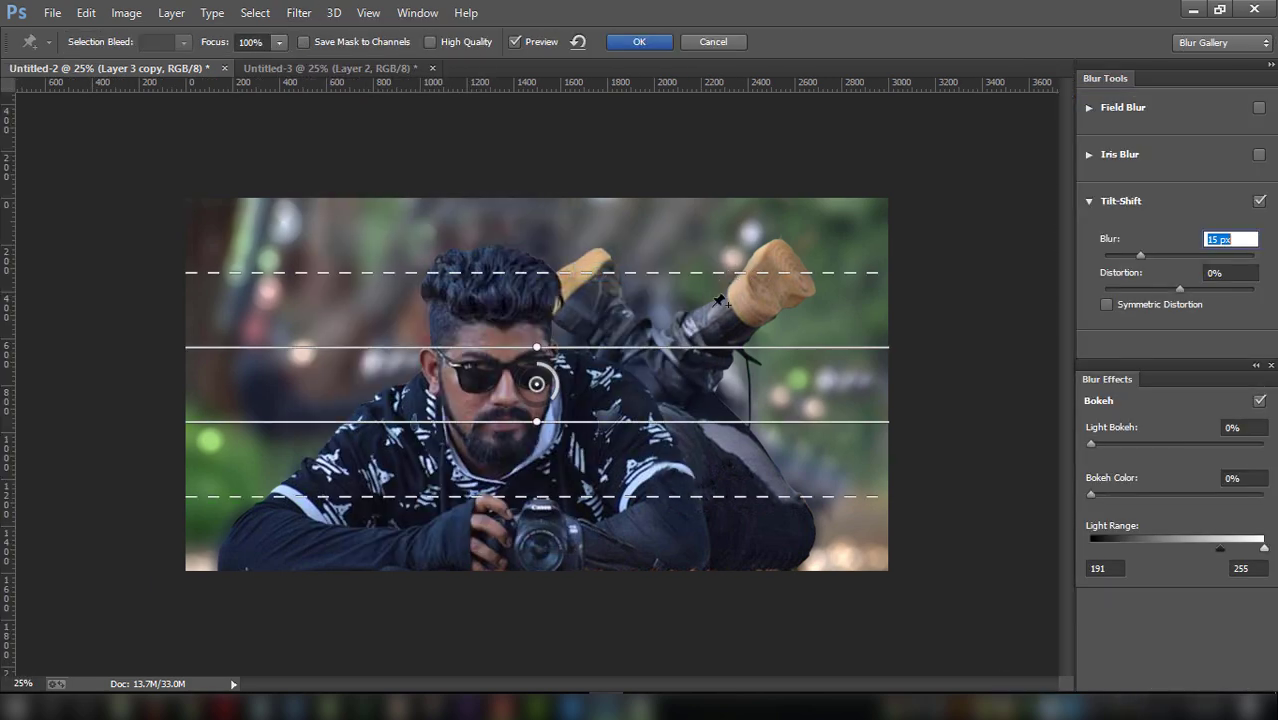
drag(770, 347, 760, 385)
drag(537, 383, 558, 628)
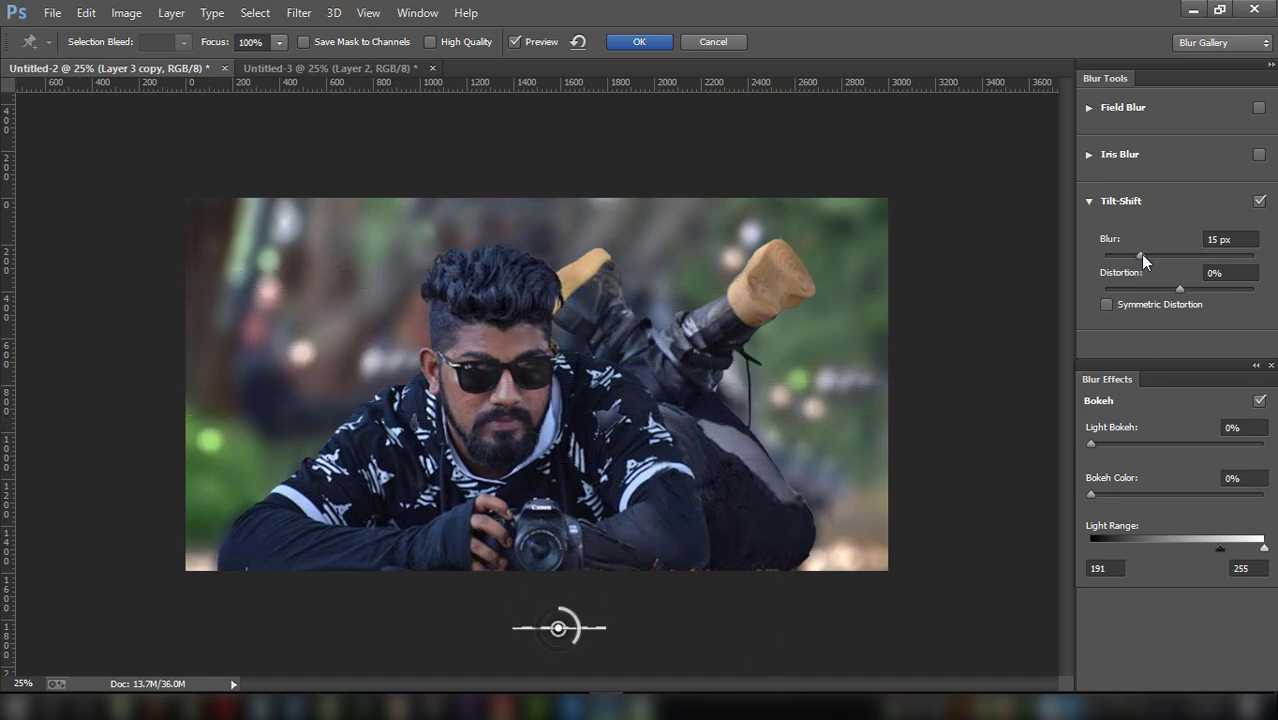
drag(1141, 255, 1146, 255)
Set light bokeh to 47% and the light range to 141 and 145.
drag(1091, 444, 1162, 440)
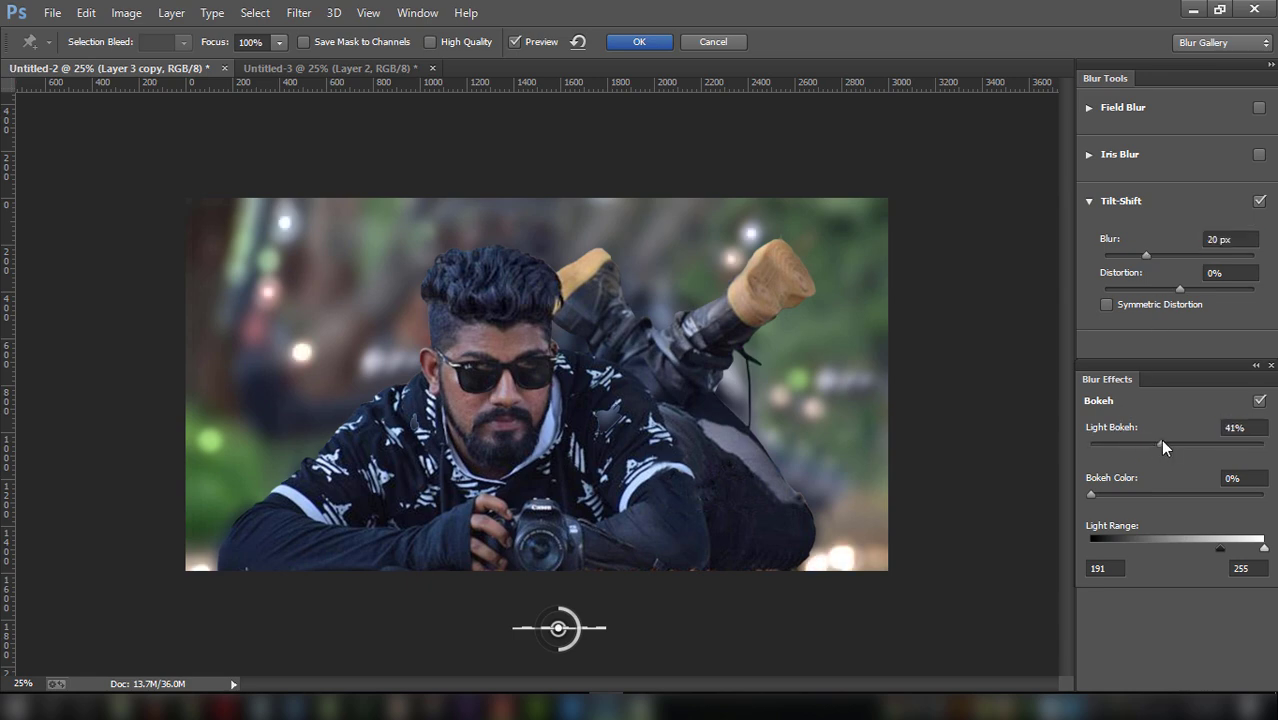
click(1203, 445)
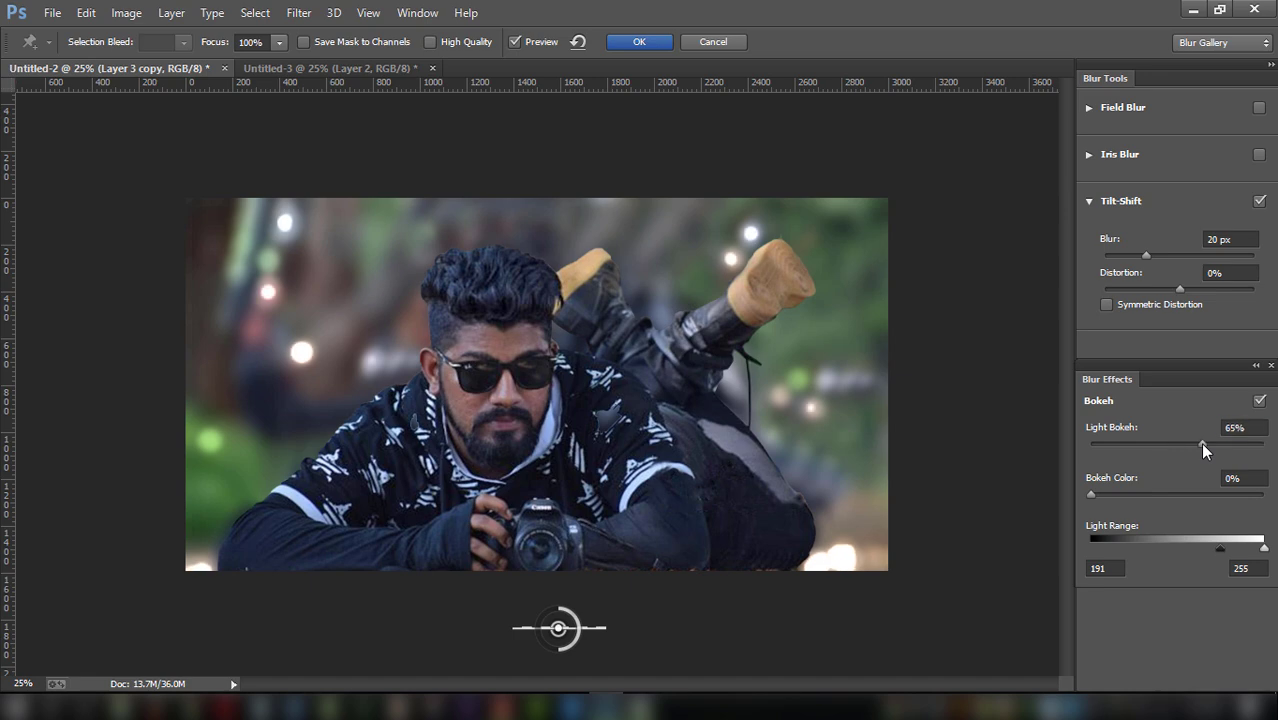
click(1170, 444)
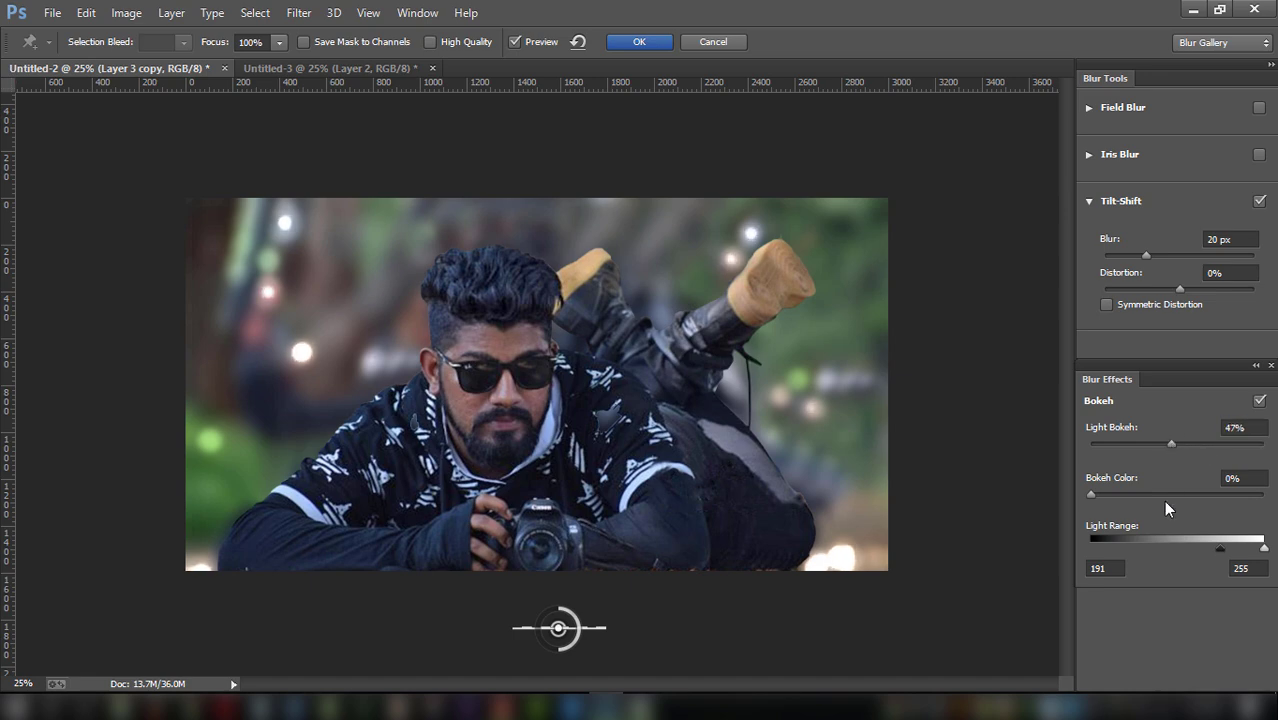
drag(1112, 568, 1071, 567)
text(1)
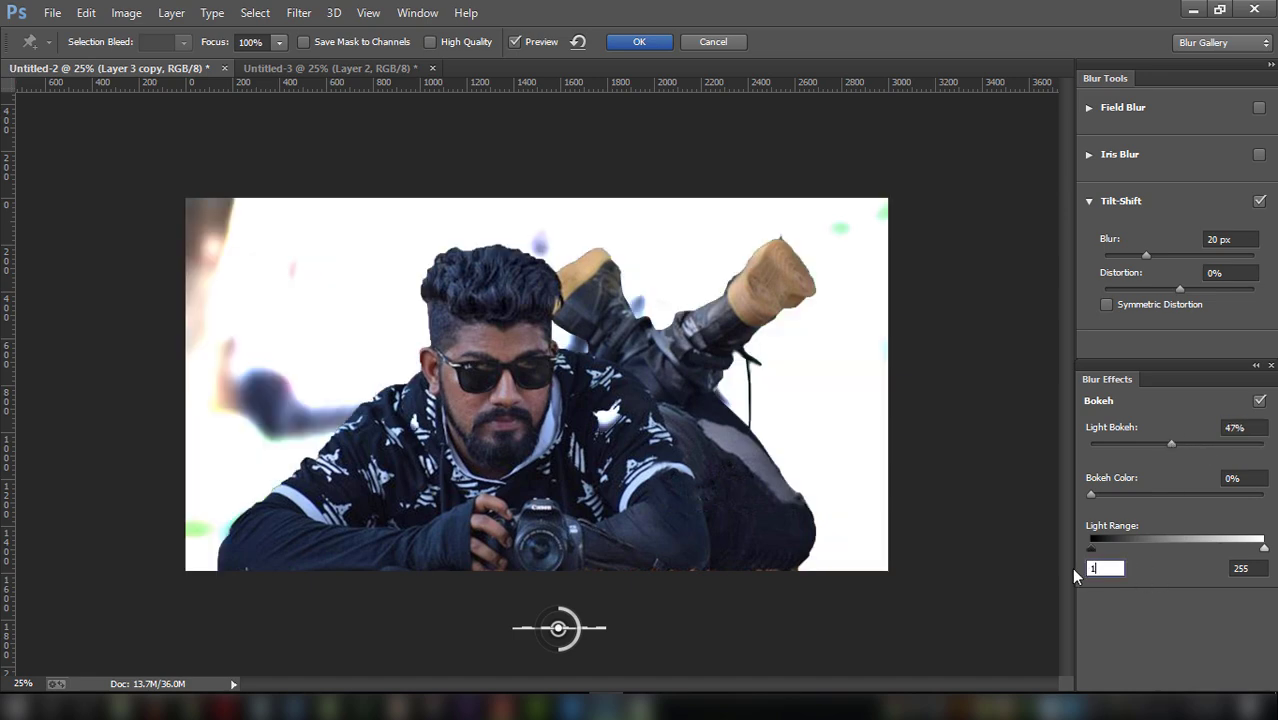
text(41)
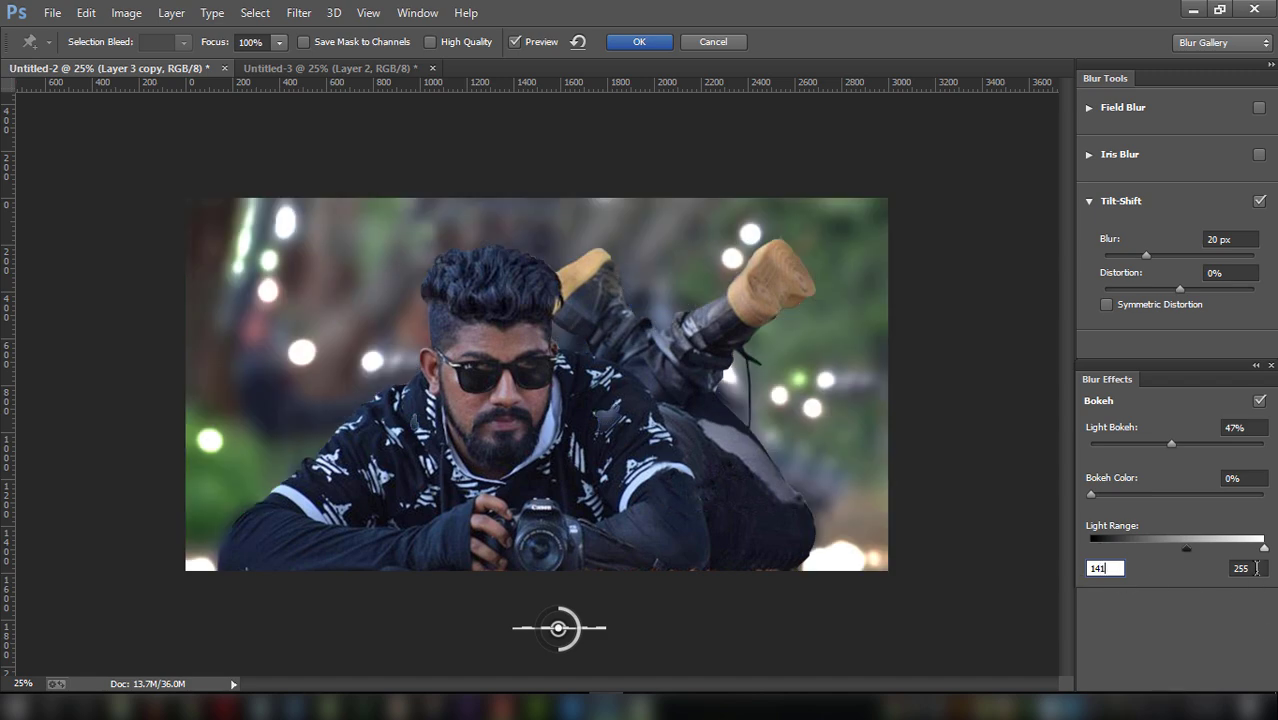
click(1250, 568)
text(145)
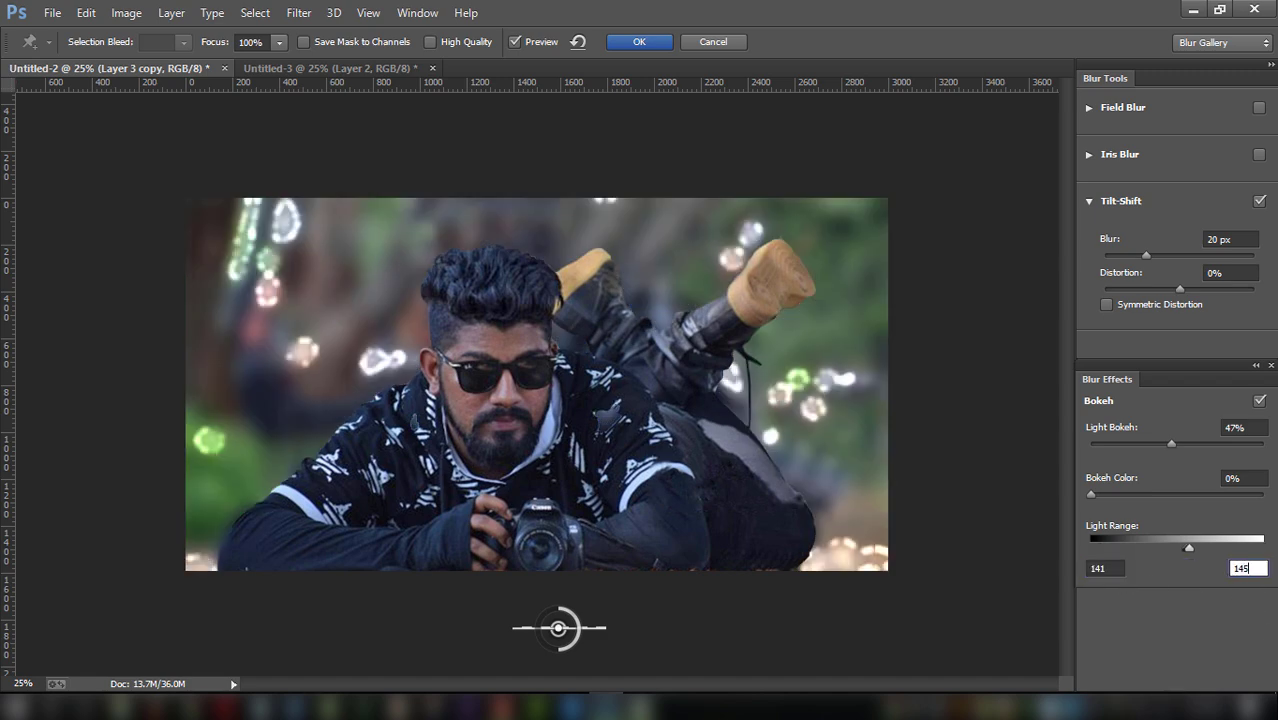
Tune the blur and bokeh sliders to 61 px and 48%, then commit the blur.
drag(1148, 256, 1166, 256)
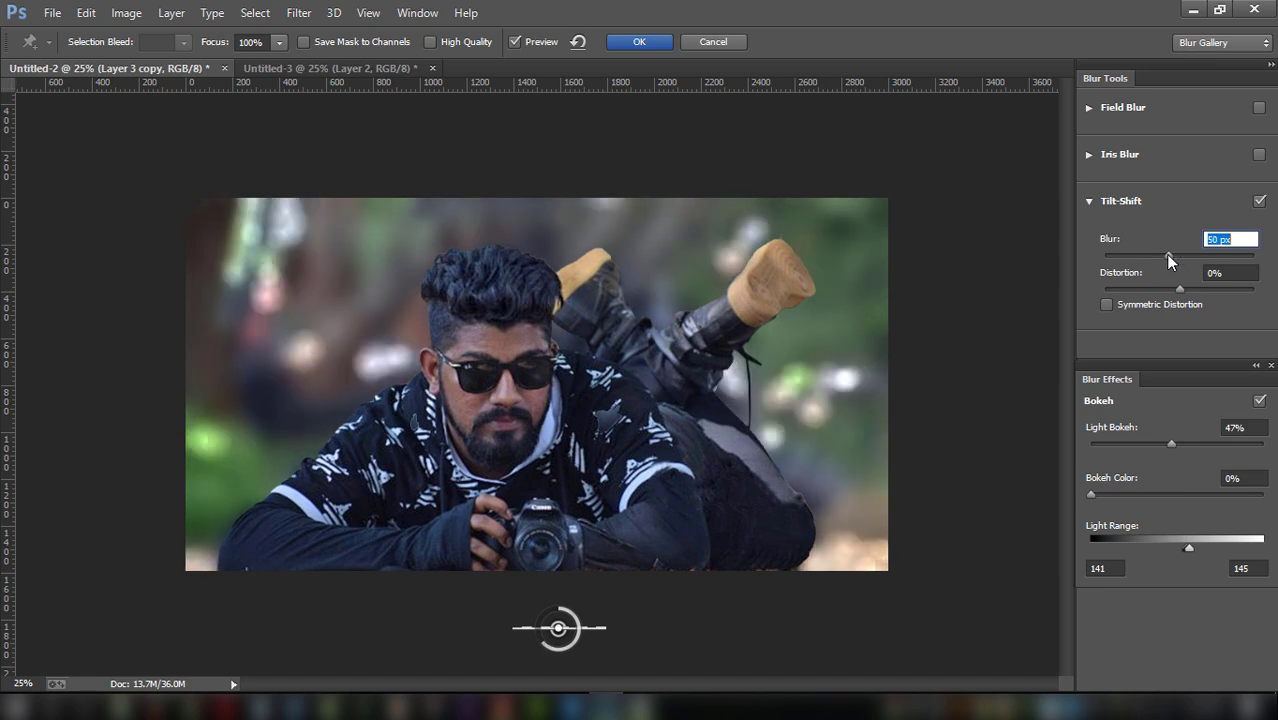
click(1143, 444)
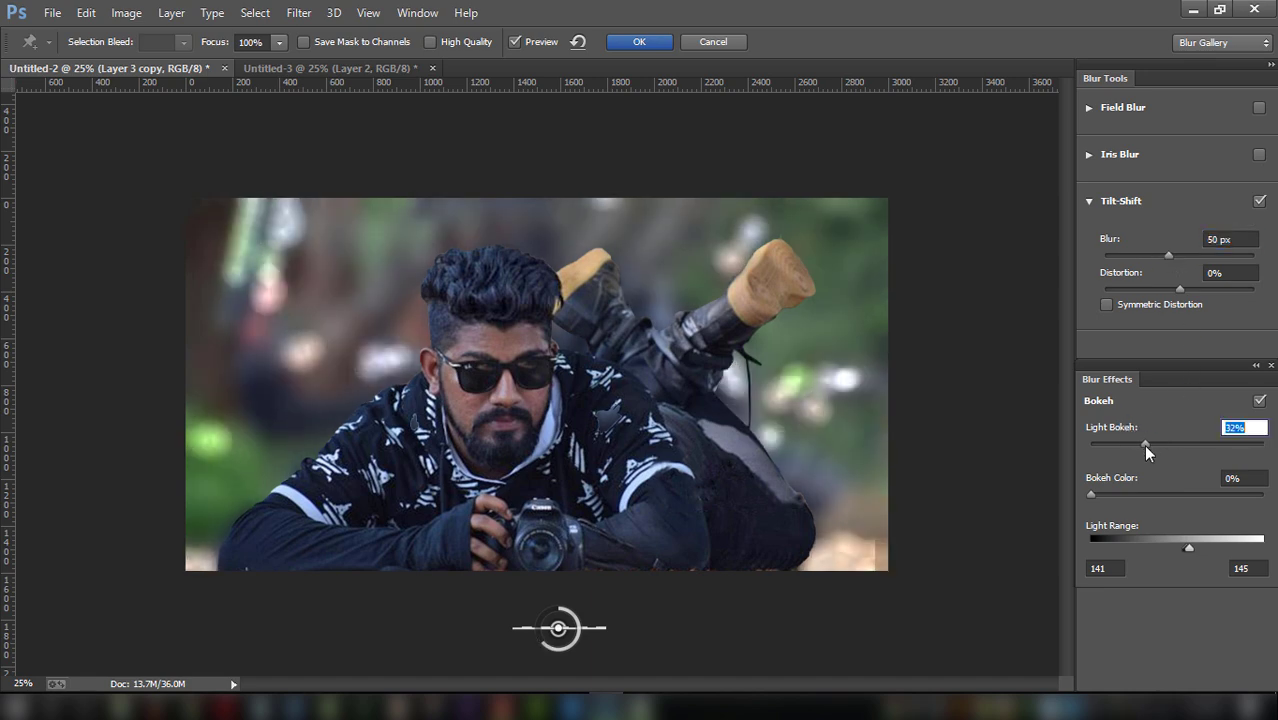
drag(1150, 445, 1178, 444)
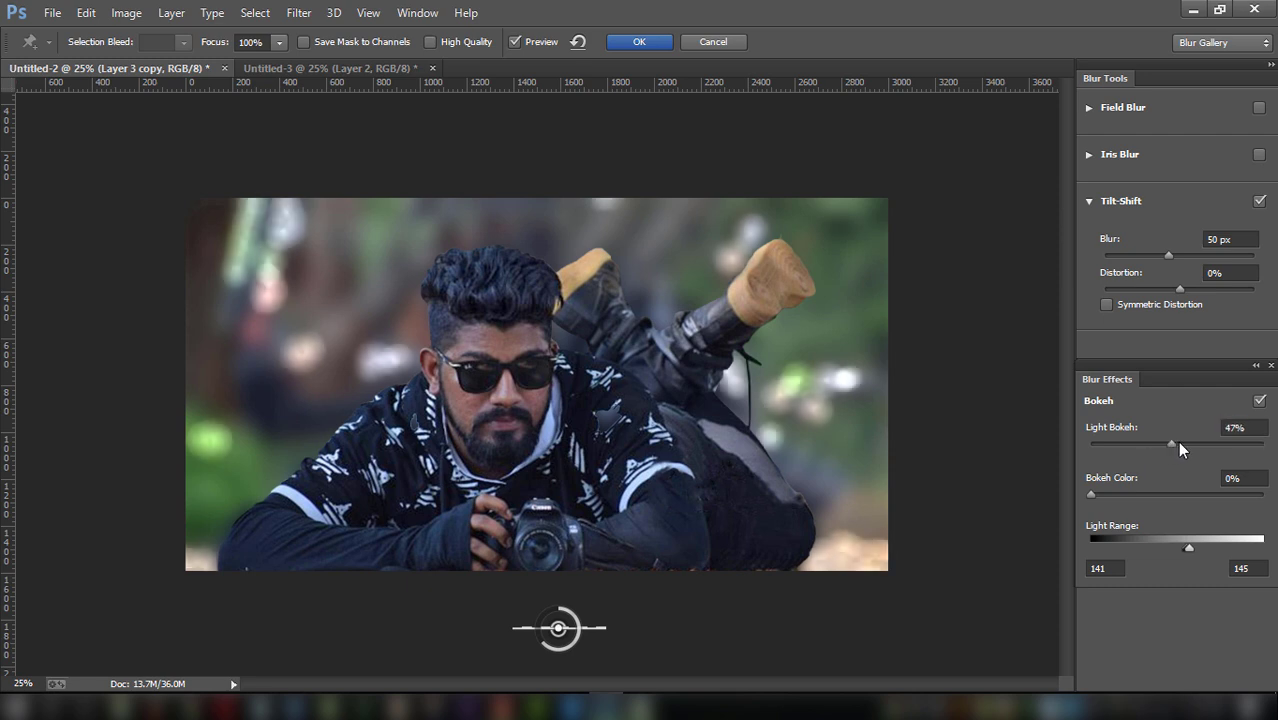
mouse_move(1168, 450)
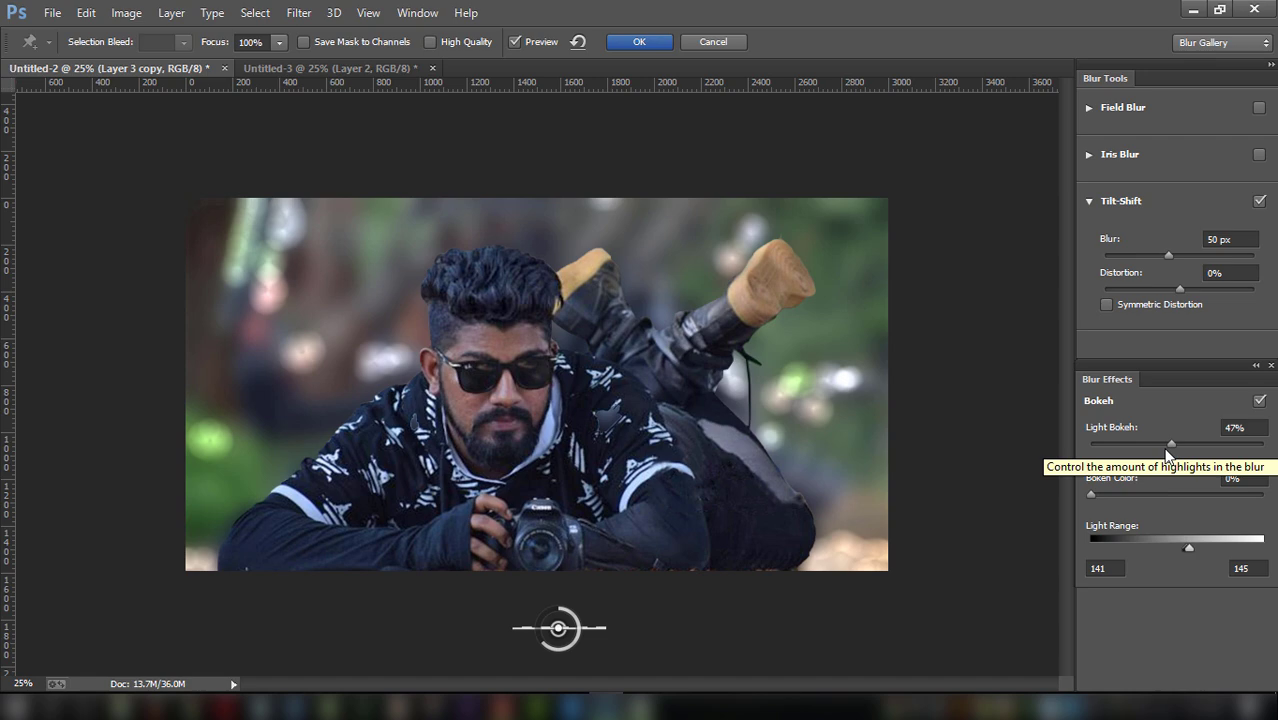
drag(1170, 446, 1169, 446)
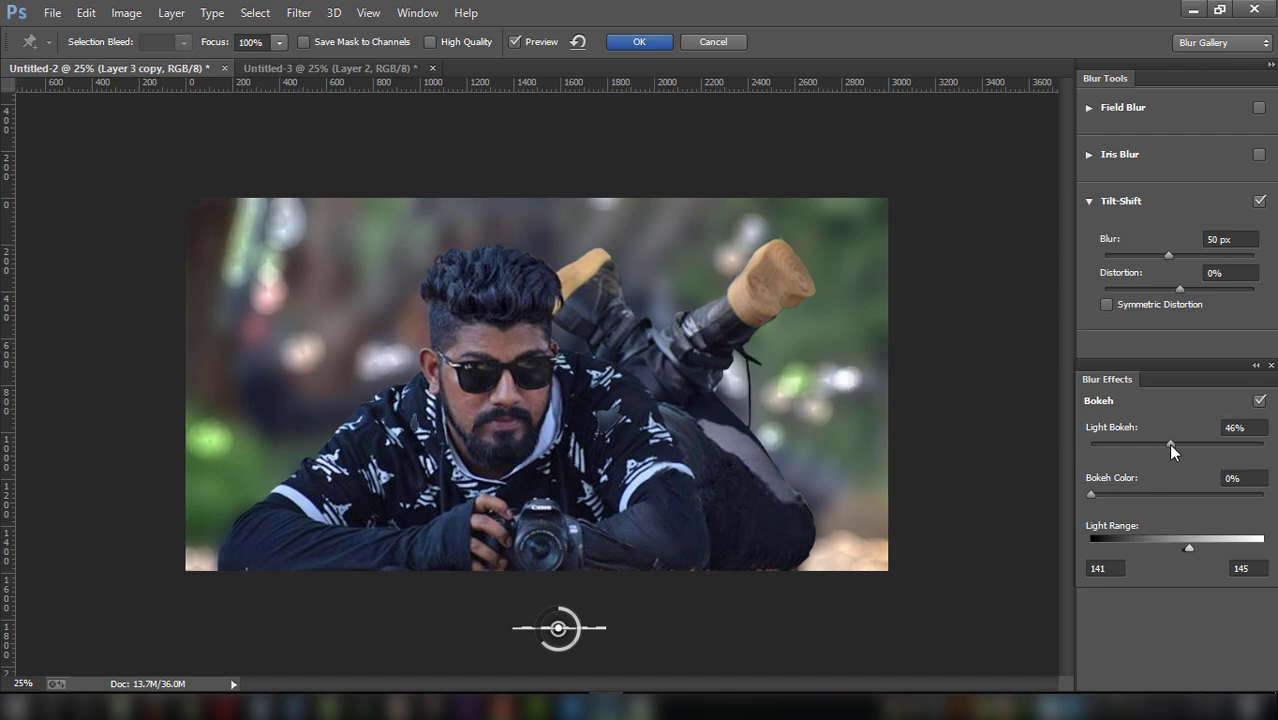
mouse_move(1134, 493)
mouse_down()
mouse_move(1167, 495)
mouse_move(1078, 491)
mouse_up()
mouse_move(1169, 257)
mouse_down()
mouse_move(1152, 255)
mouse_move(1169, 256)
mouse_up()
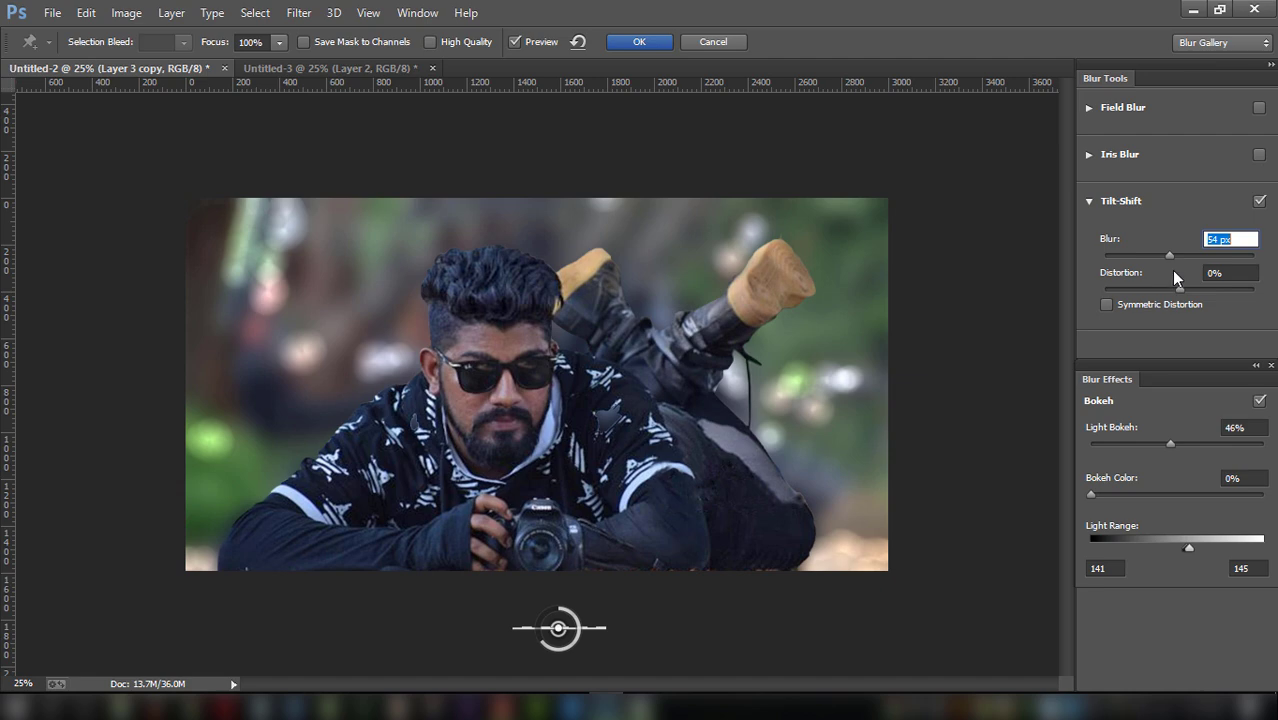
drag(1159, 444, 1164, 442)
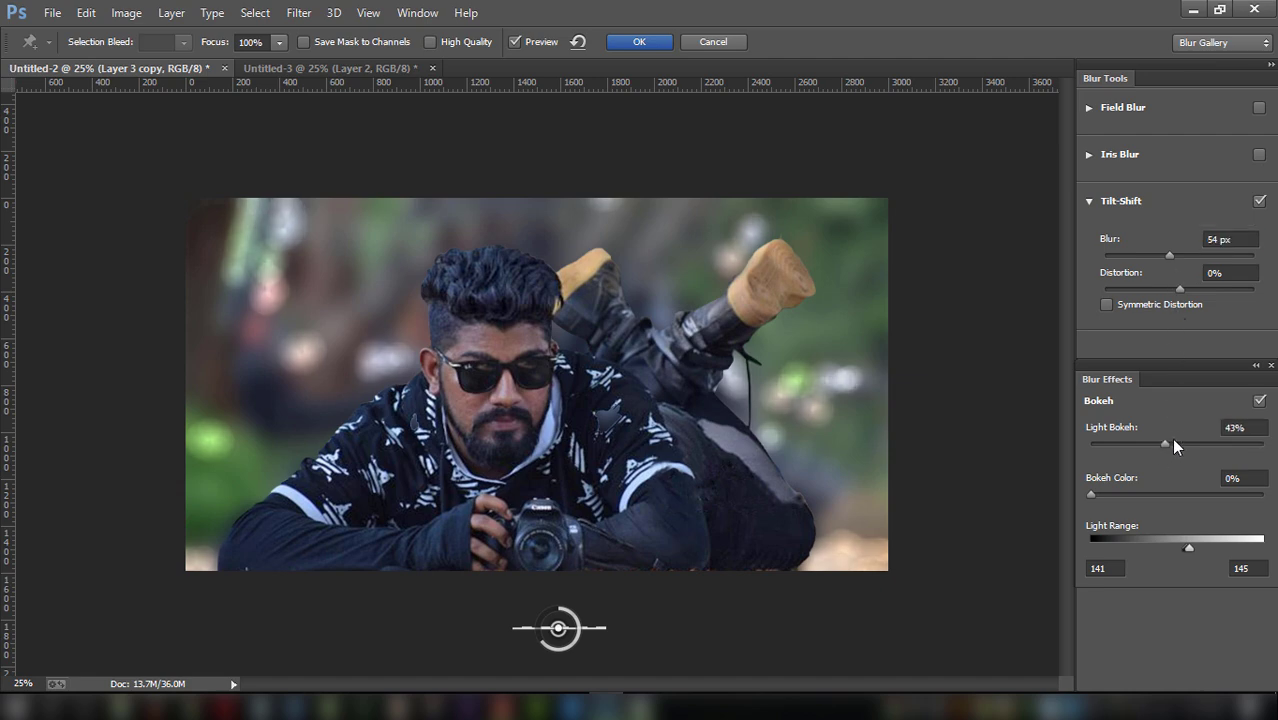
drag(1174, 439, 1171, 440)
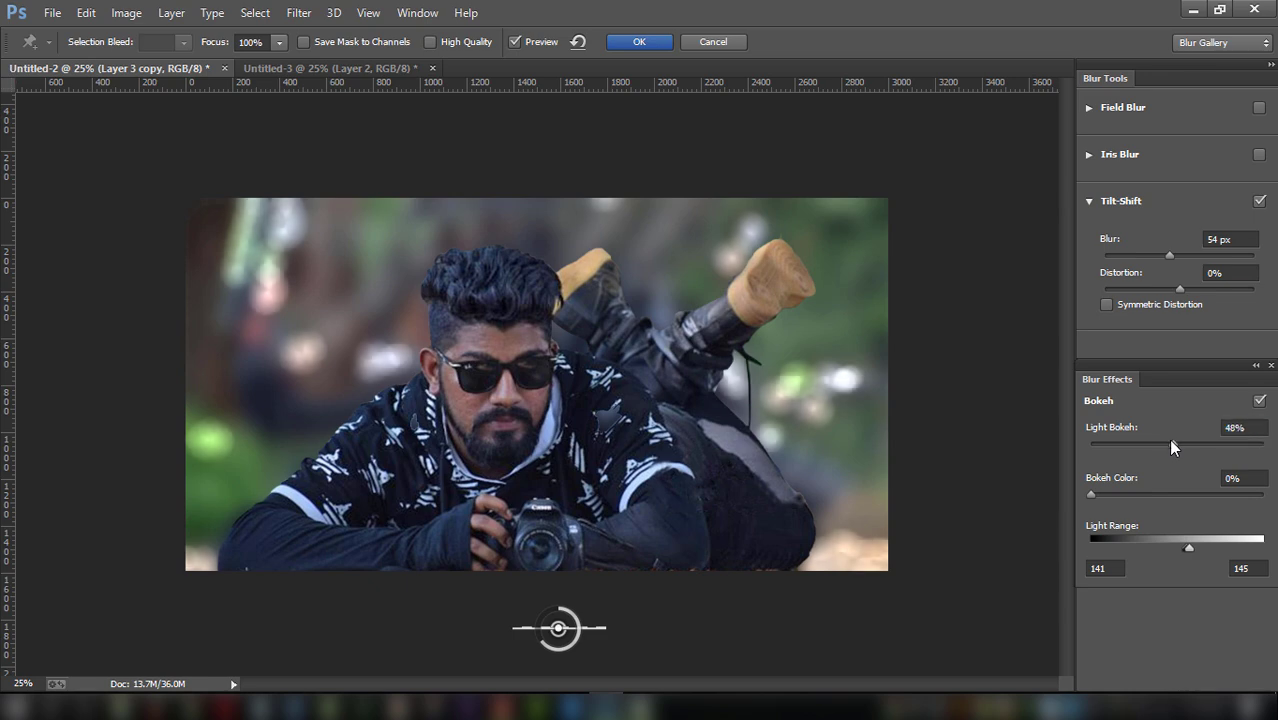
drag(1167, 258, 1169, 257)
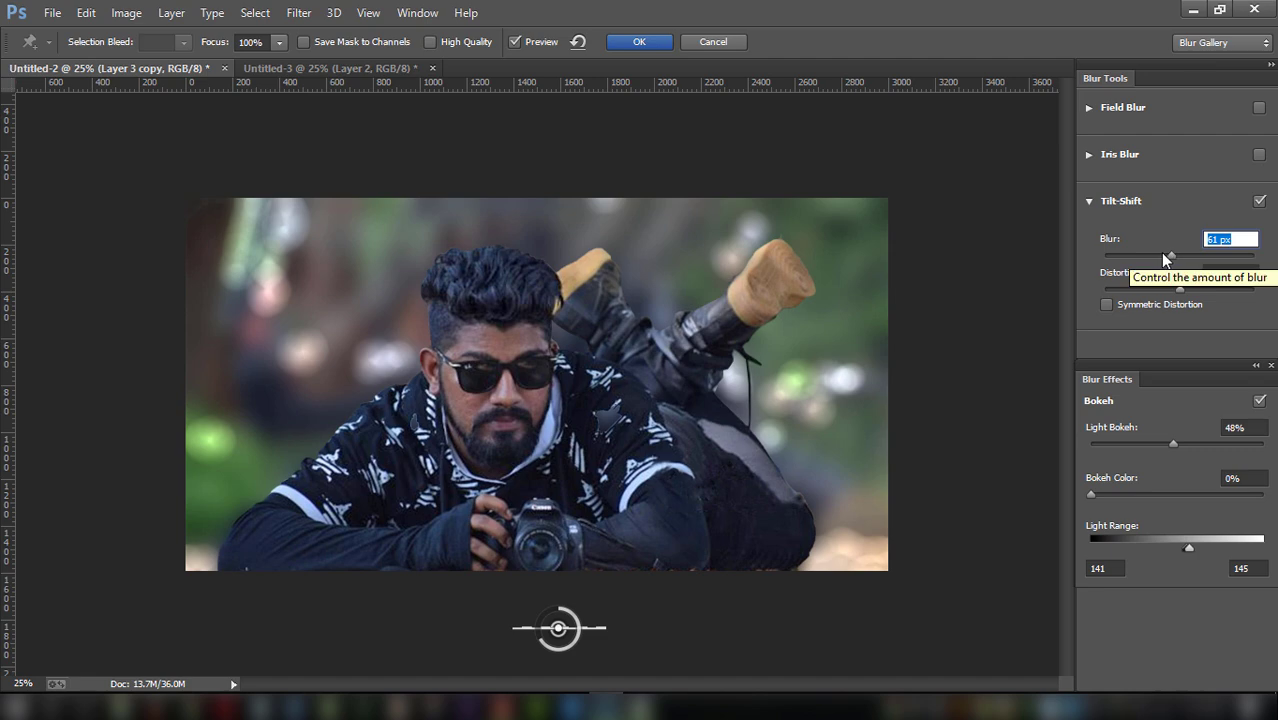
click(730, 45)
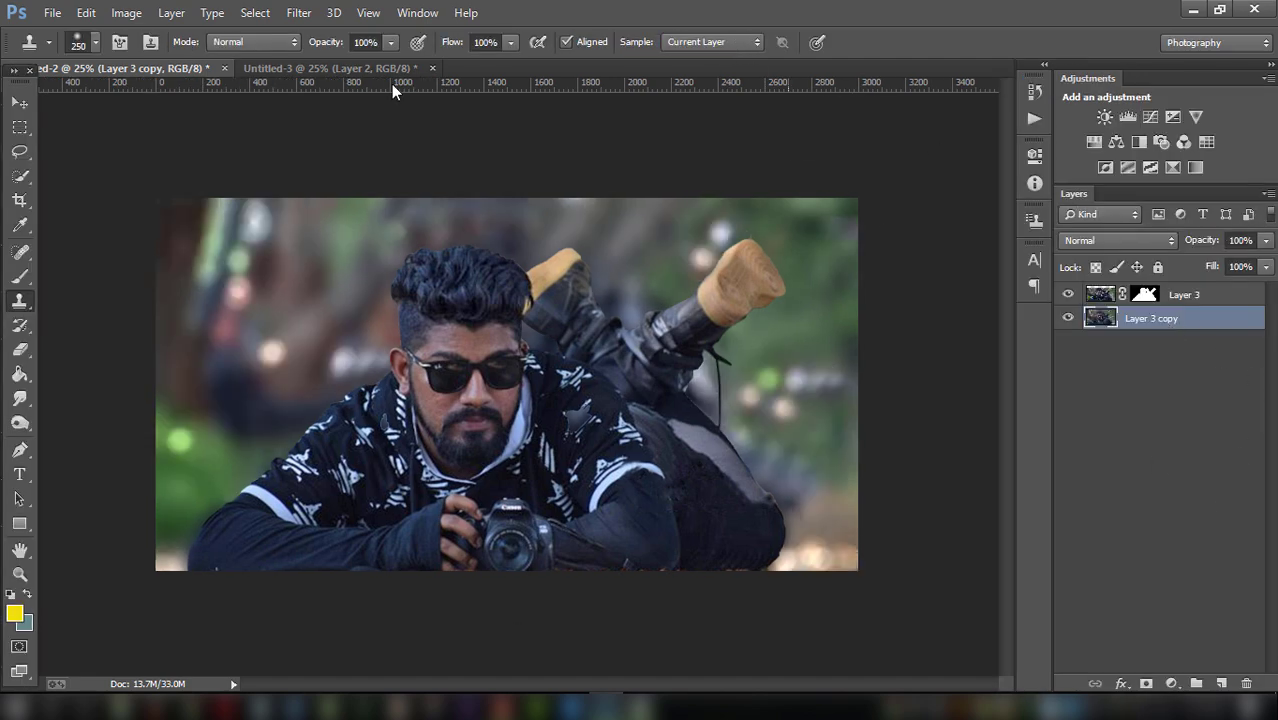
Launch Nik Color Efex Pro 4 on the Layer 3 copy from the Filter menu.
click(299, 12)
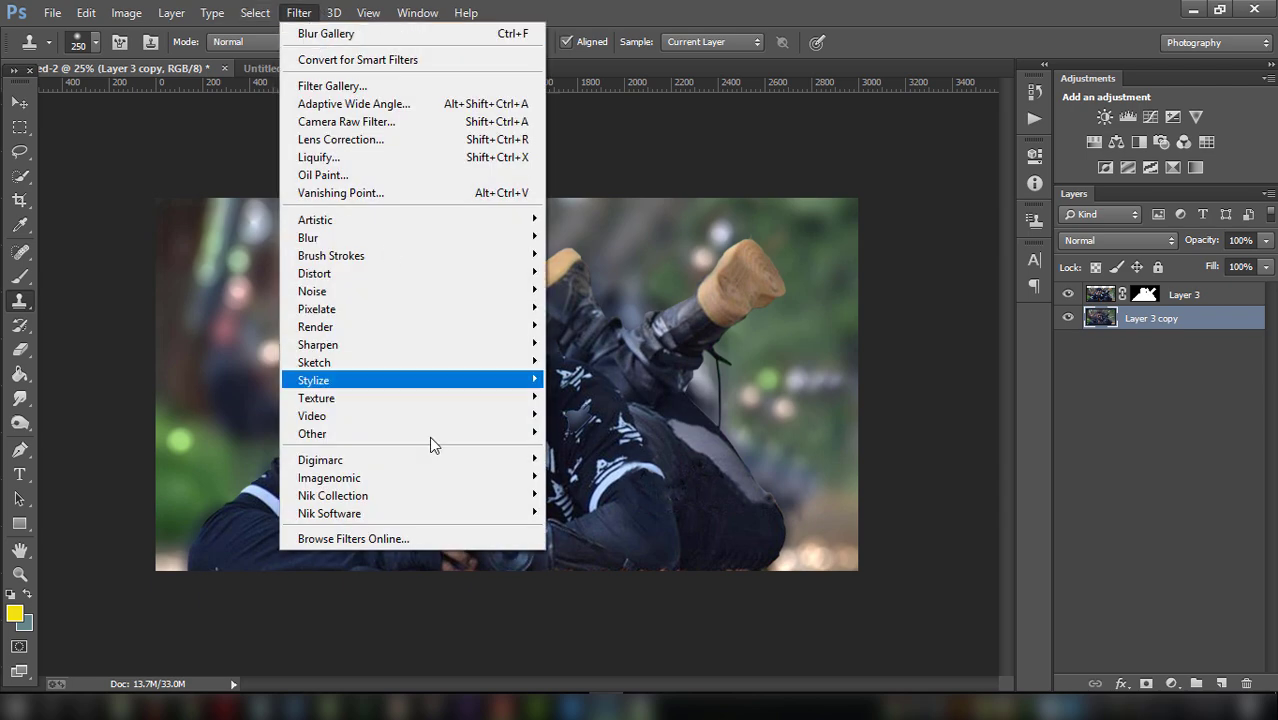
mouse_move(333, 495)
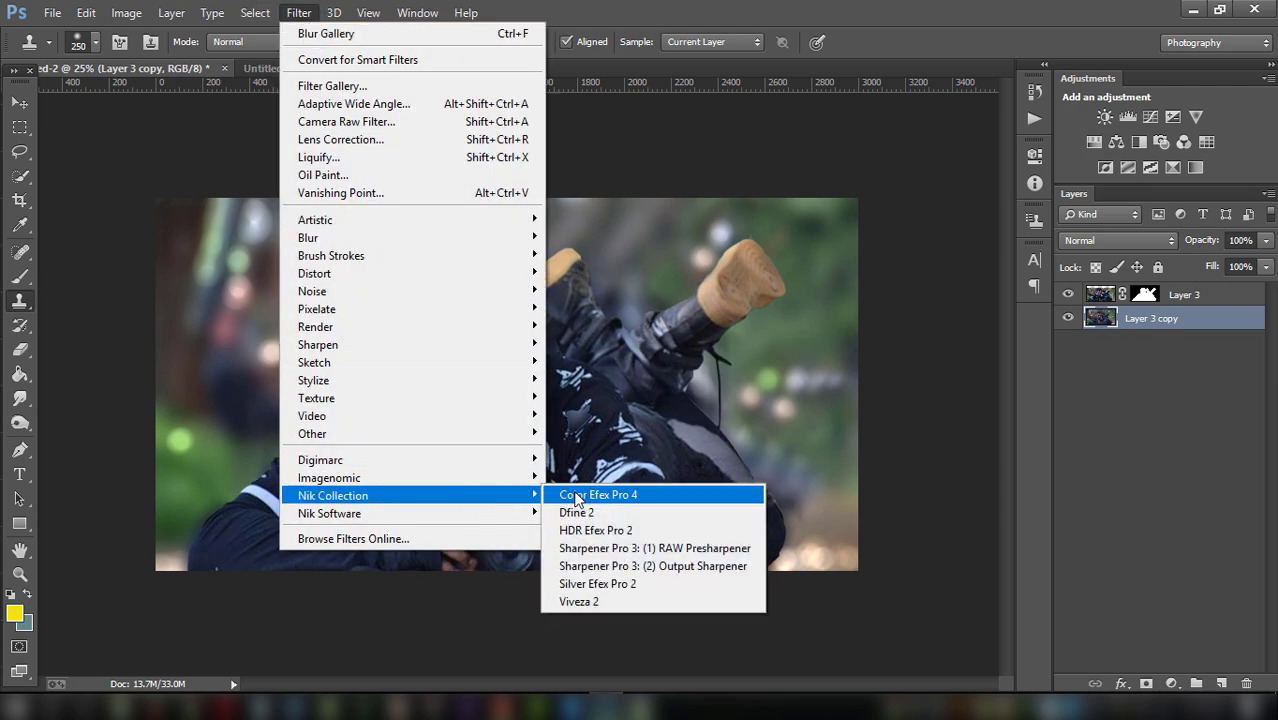
click(577, 497)
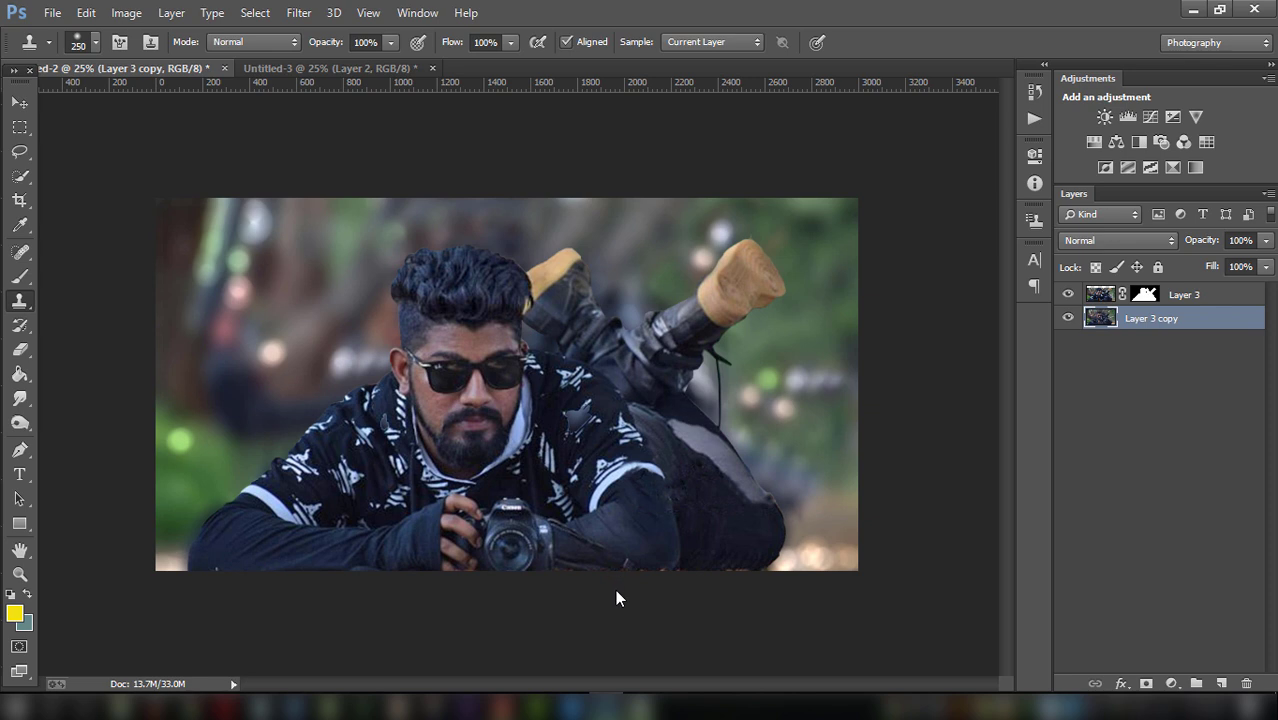
key(ctrl+f)
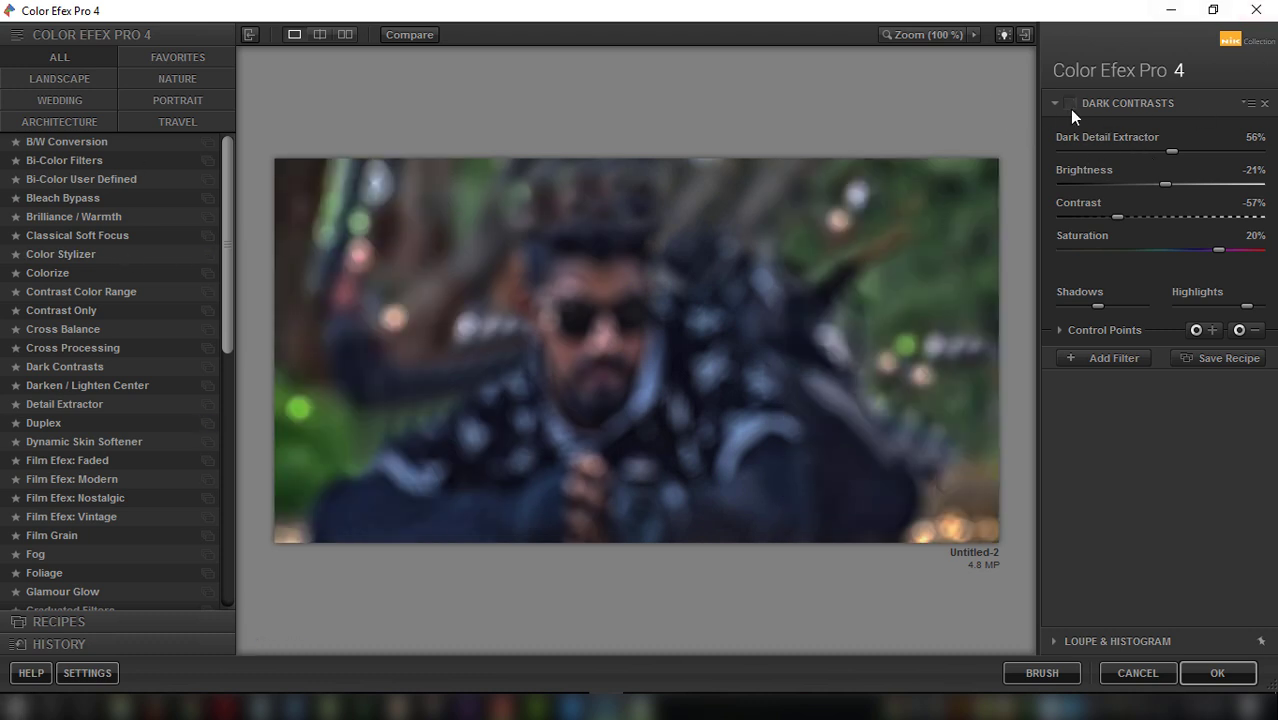
Compare the image with Dark Contrasts off and on, then add an Indian Summer filter.
click(1069, 104)
click(1119, 358)
drag(225, 255, 229, 347)
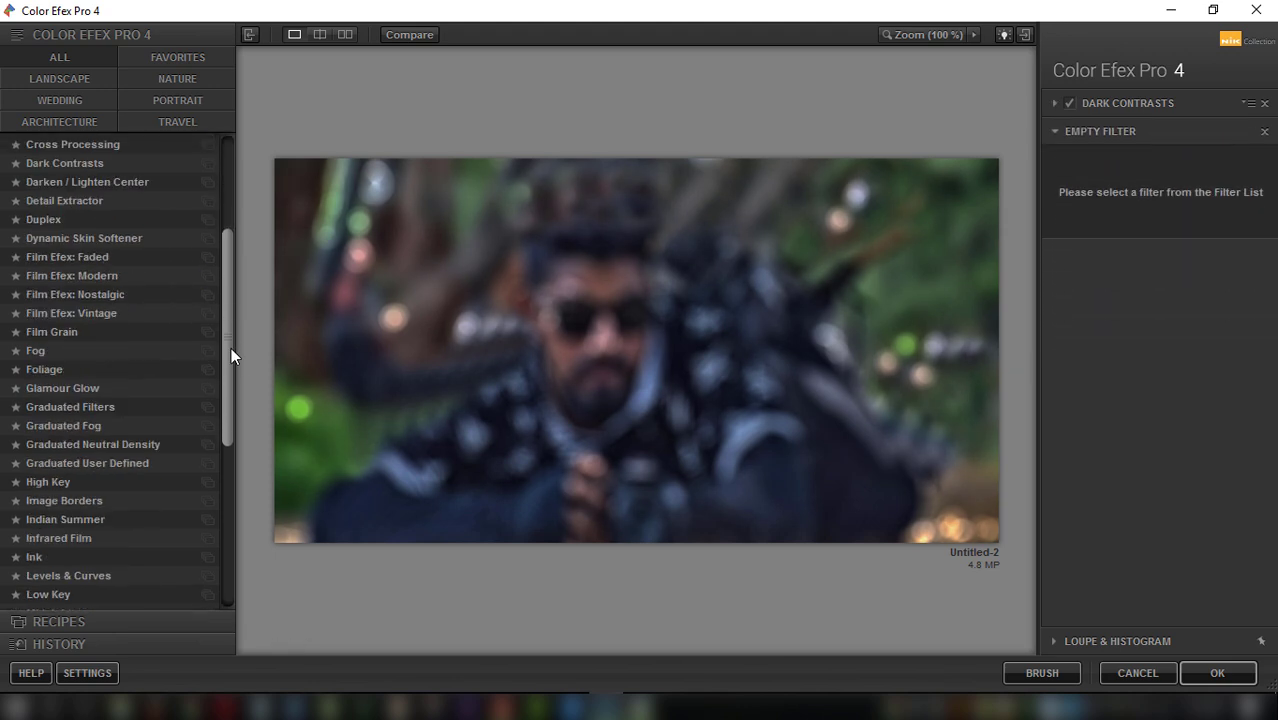
click(33, 519)
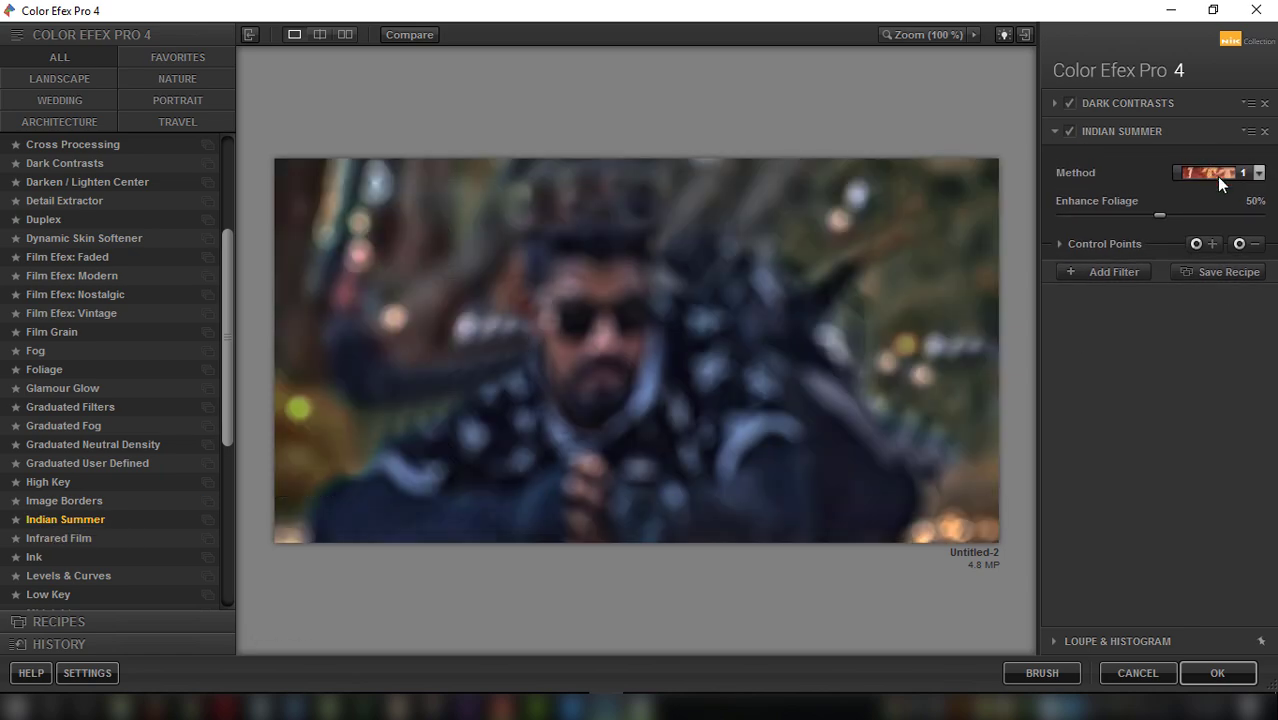
Try Indian Summer methods 2 and 1 while adjusting Enhance Foliage.
click(1218, 176)
click(1222, 218)
mouse_move(1162, 216)
mouse_down()
mouse_move(1219, 213)
mouse_move(1182, 213)
mouse_up()
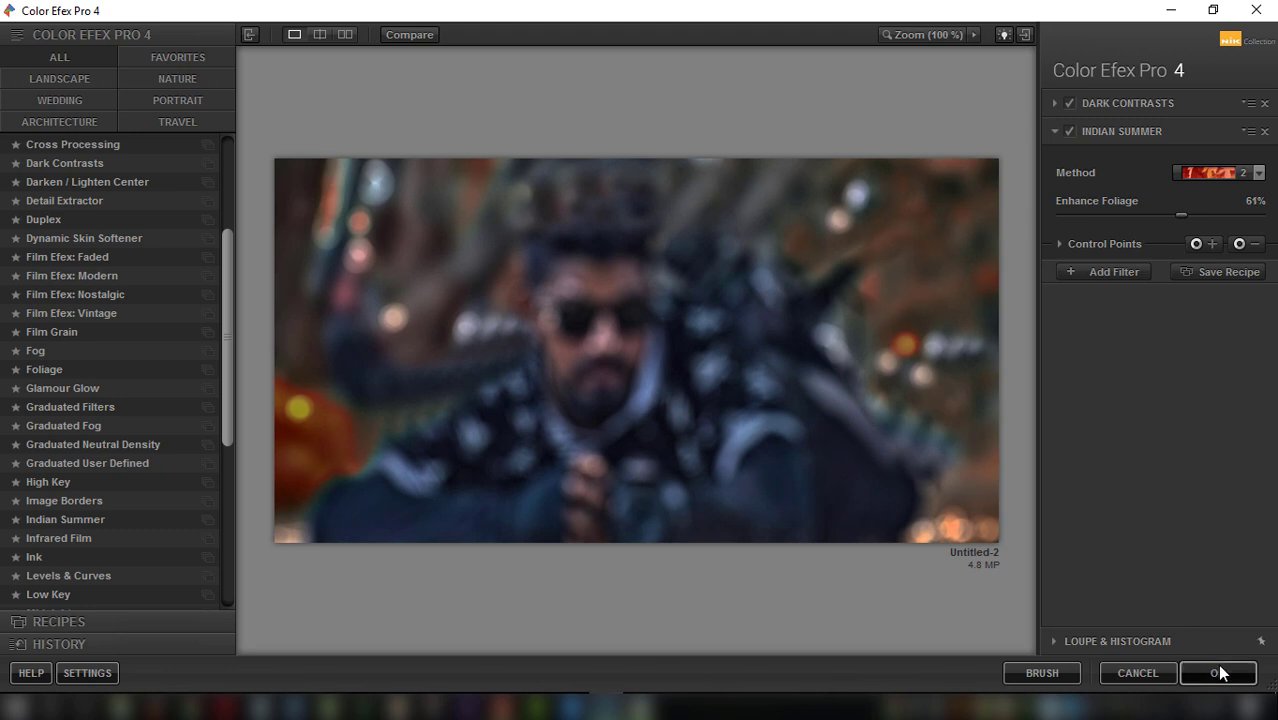
mouse_move(1177, 216)
mouse_down()
mouse_move(1220, 216)
mouse_move(1182, 216)
mouse_up()
click(1215, 173)
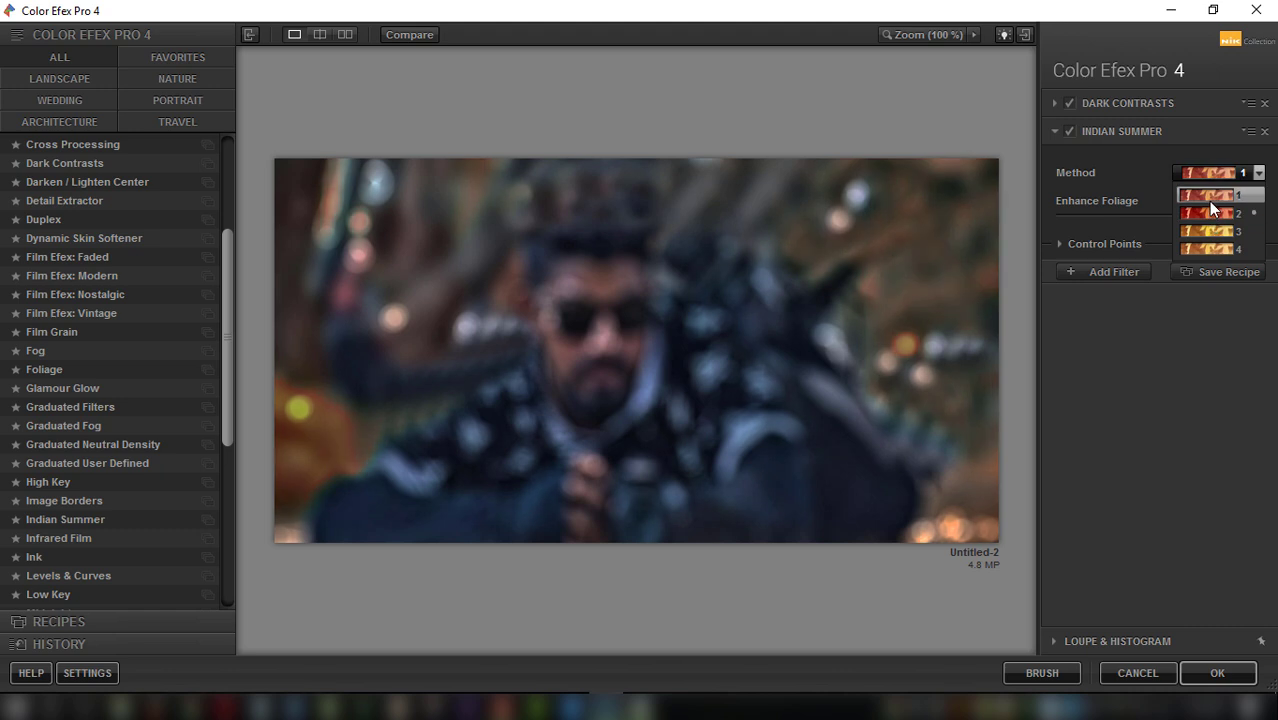
click(1208, 201)
drag(1191, 217, 1260, 214)
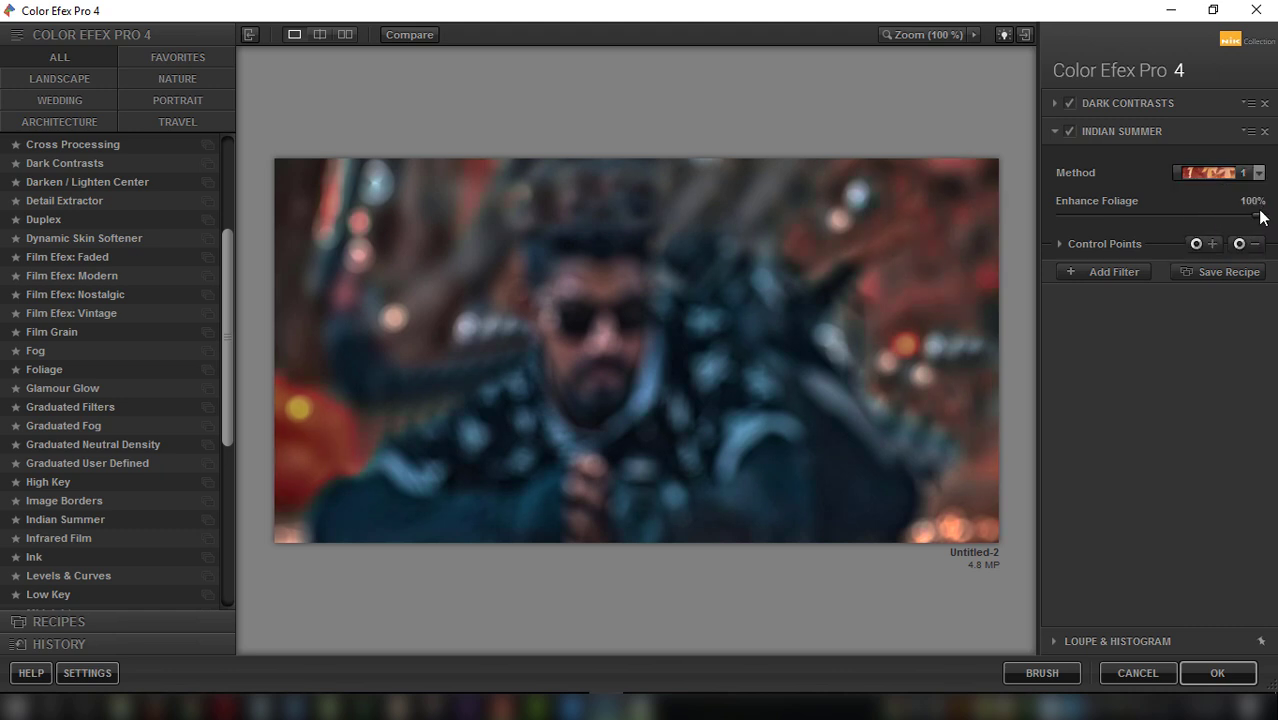
Settle on Indian Summer method 2 with Enhance Foliage at 67% and apply the filters.
click(1220, 177)
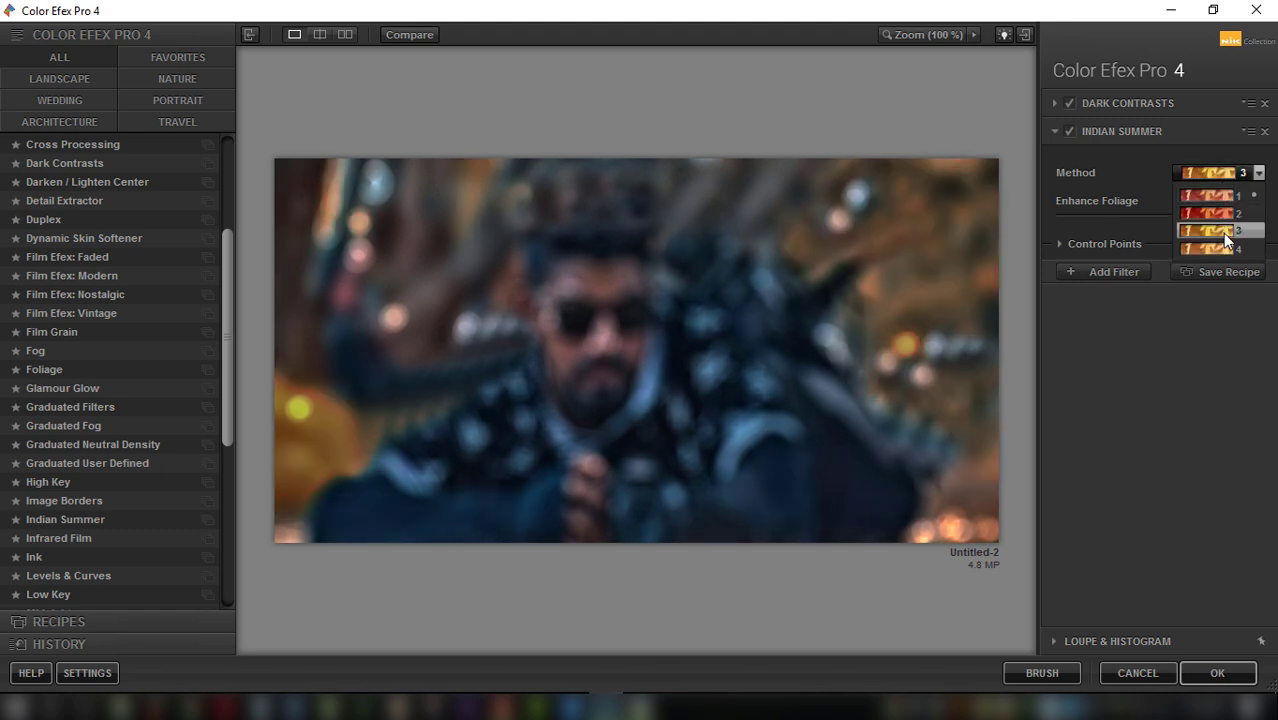
click(1222, 233)
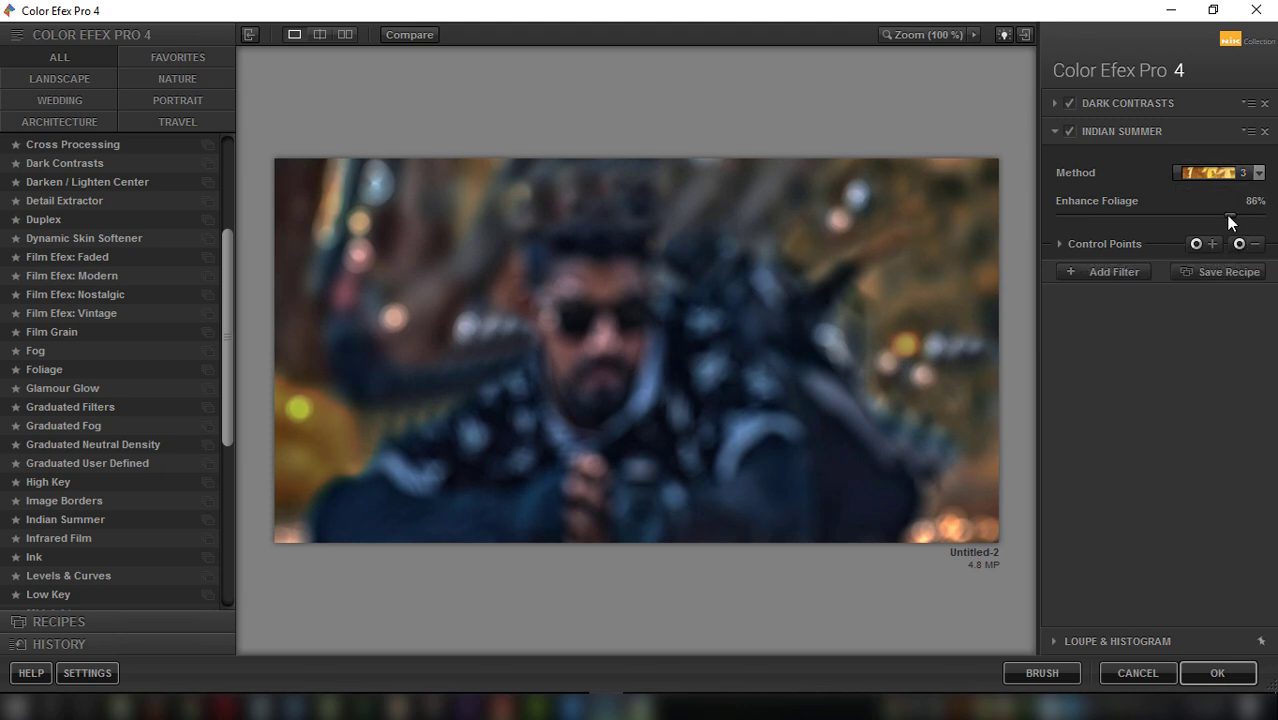
click(1215, 178)
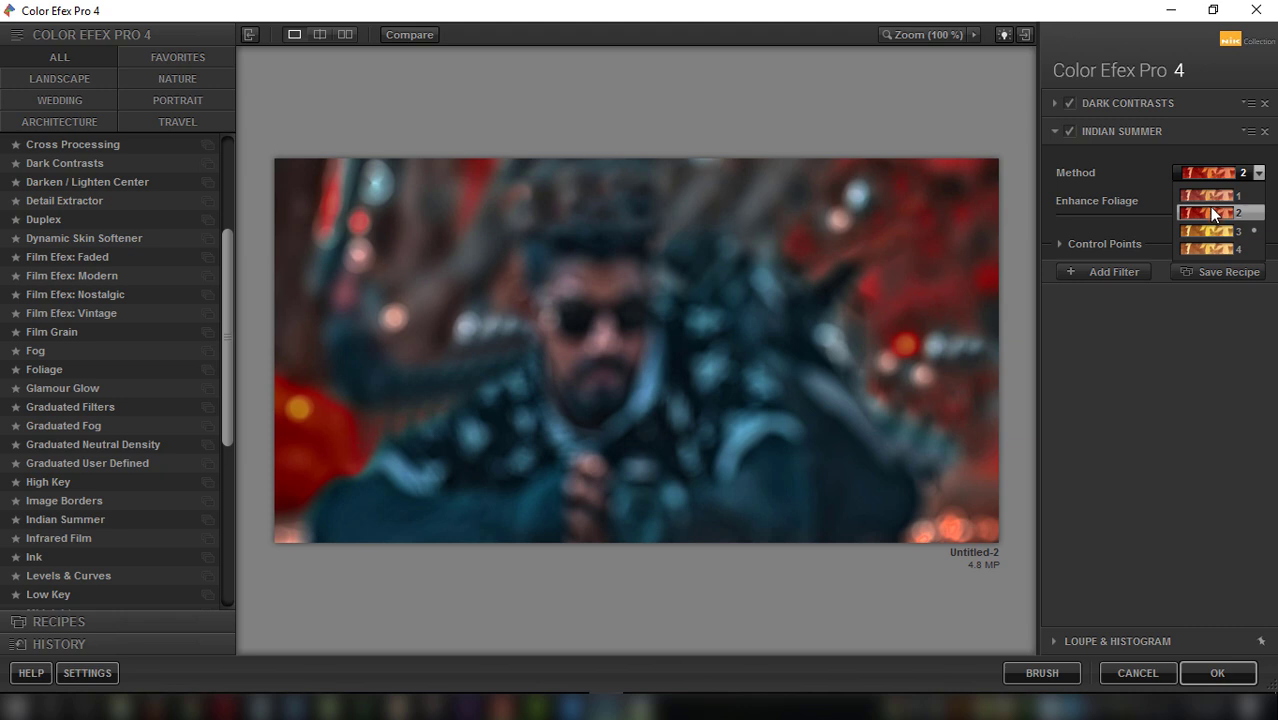
click(1210, 209)
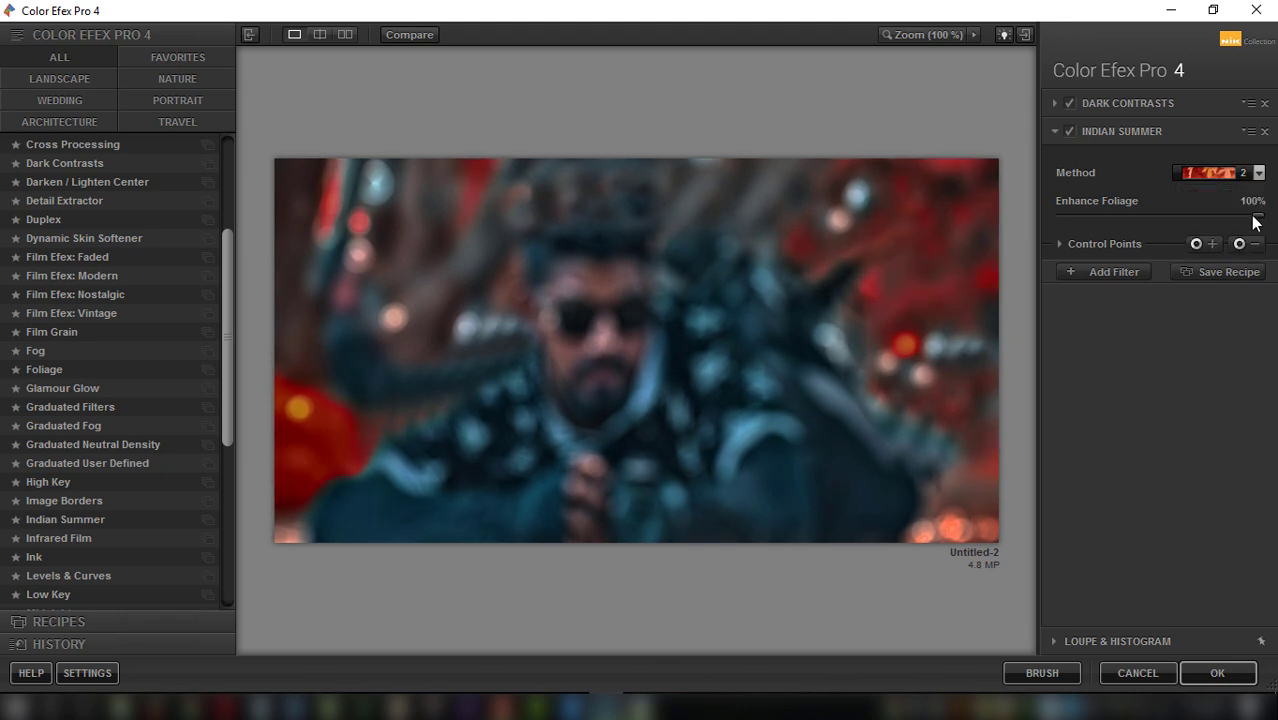
mouse_move(1253, 215)
mouse_down()
mouse_move(1159, 219)
mouse_move(1193, 221)
mouse_up()
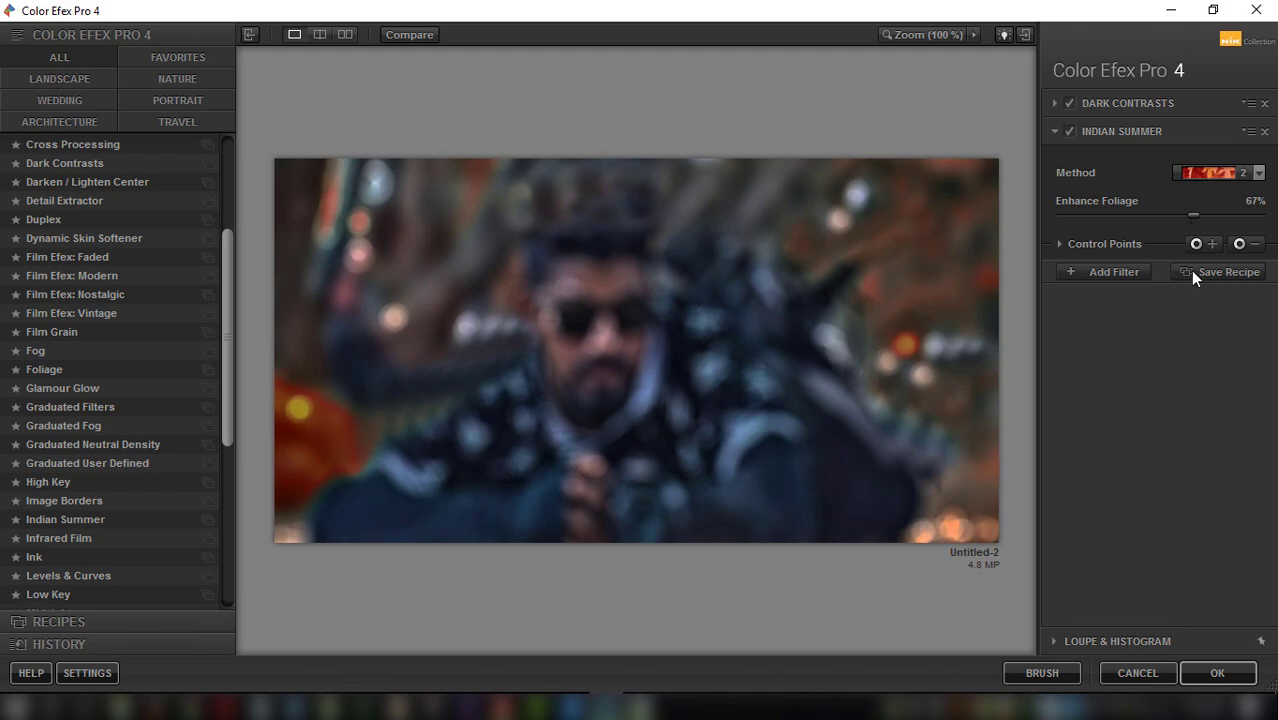
click(1217, 672)
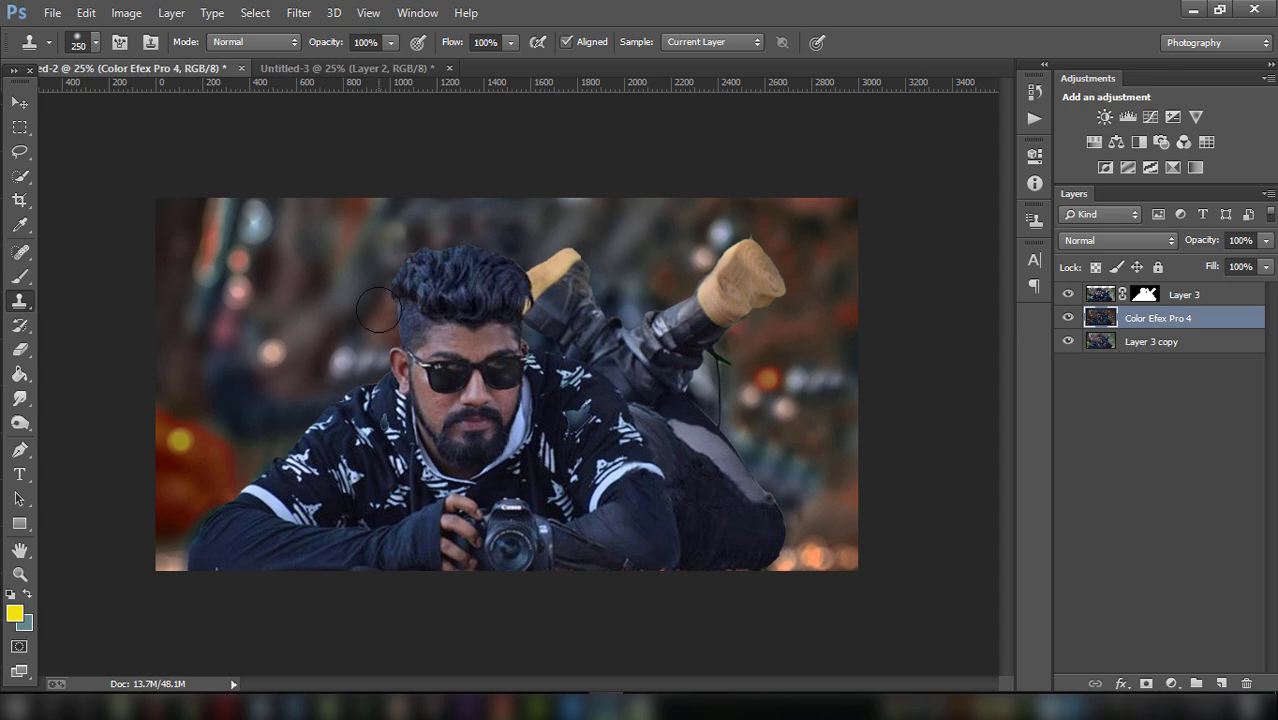
Apply Layer 3's mask permanently.
key(ctrl+plus)
key(ctrl+plus)
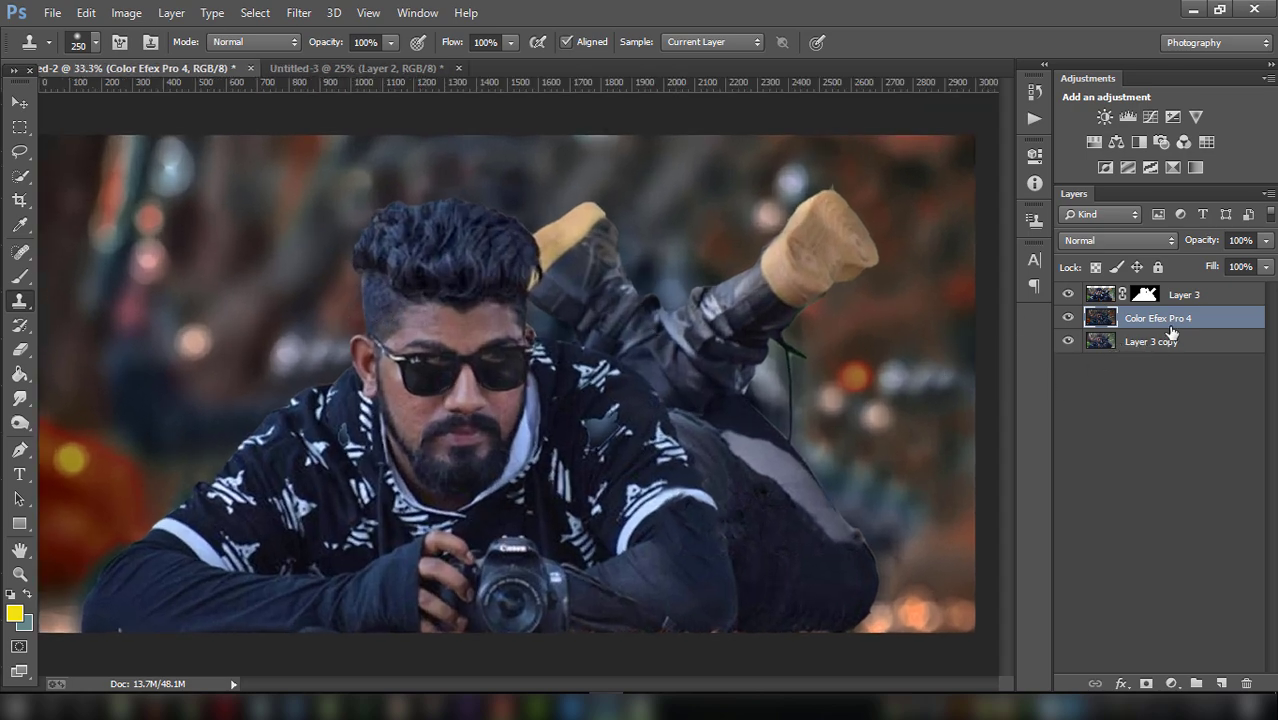
click(1145, 294)
right_click(1145, 296)
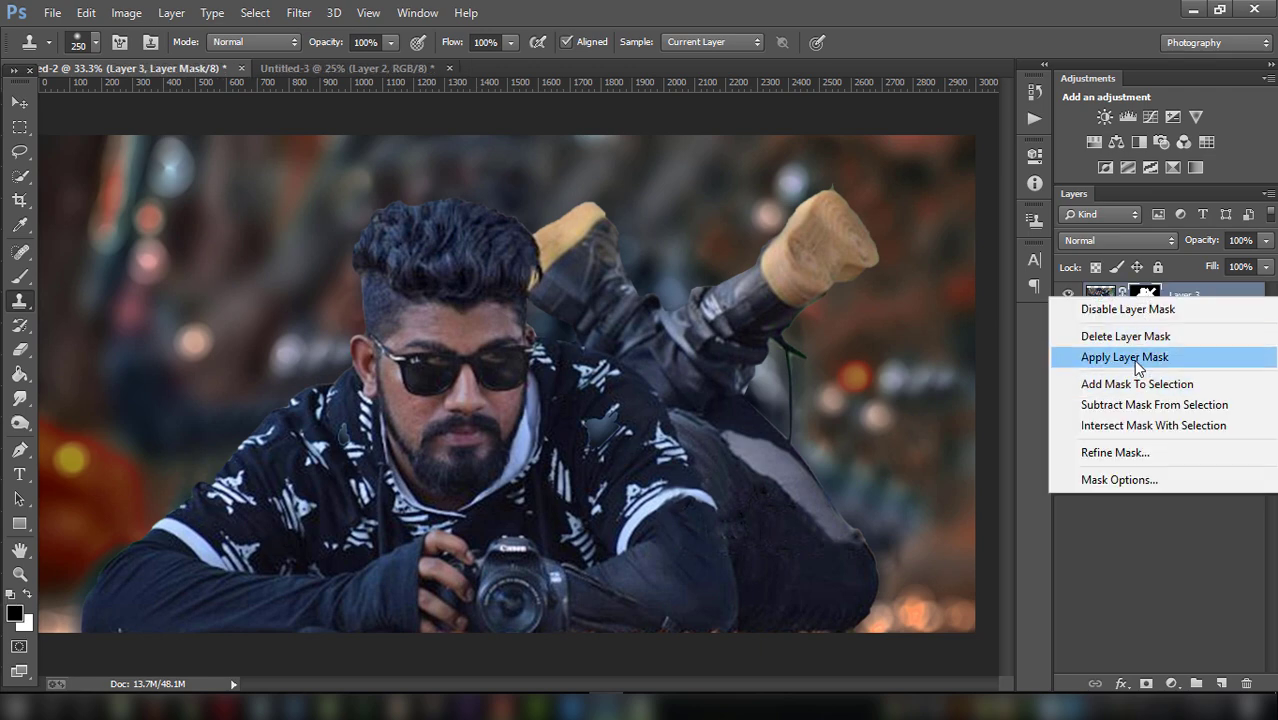
click(1150, 354)
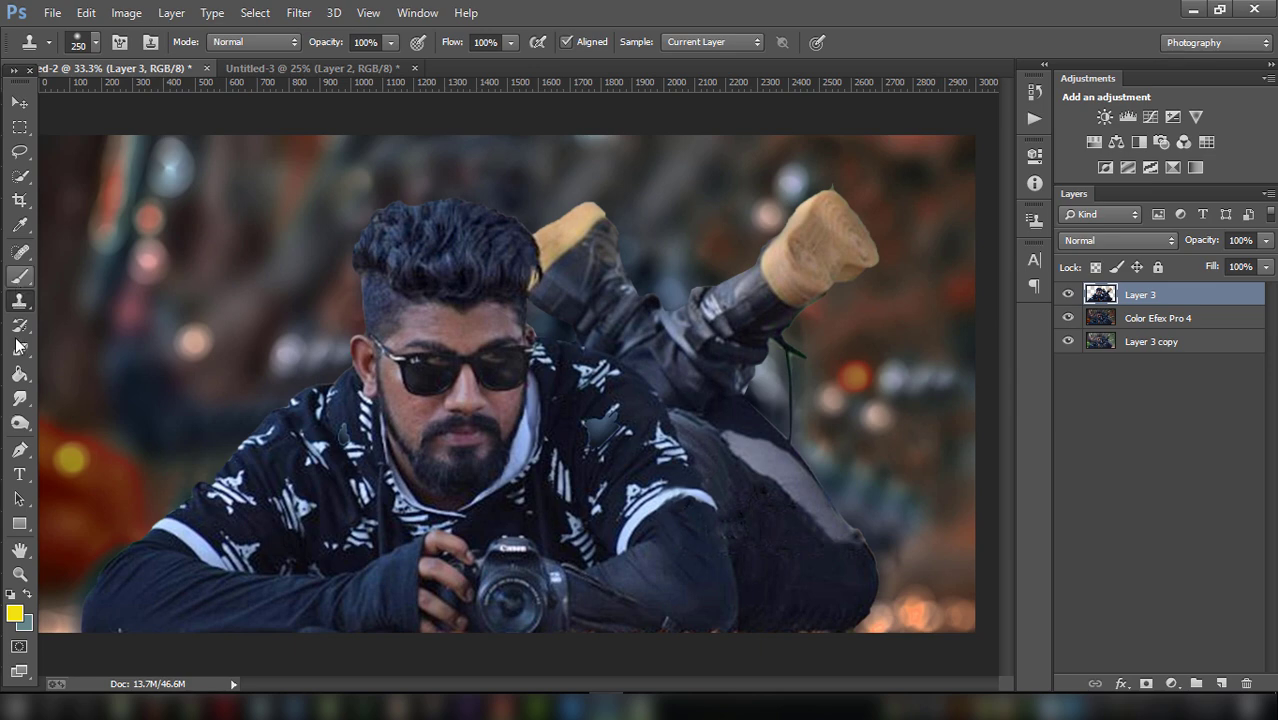
Lasso the man's face and copy it onto a new Layer 4 with Layer via Copy.
click(19, 151)
mouse_move(348, 334)
mouse_down()
mouse_move(407, 496)
mouse_move(460, 525)
mouse_move(540, 472)
mouse_move(548, 380)
mouse_move(350, 344)
mouse_up()
right_click(411, 364)
click(480, 443)
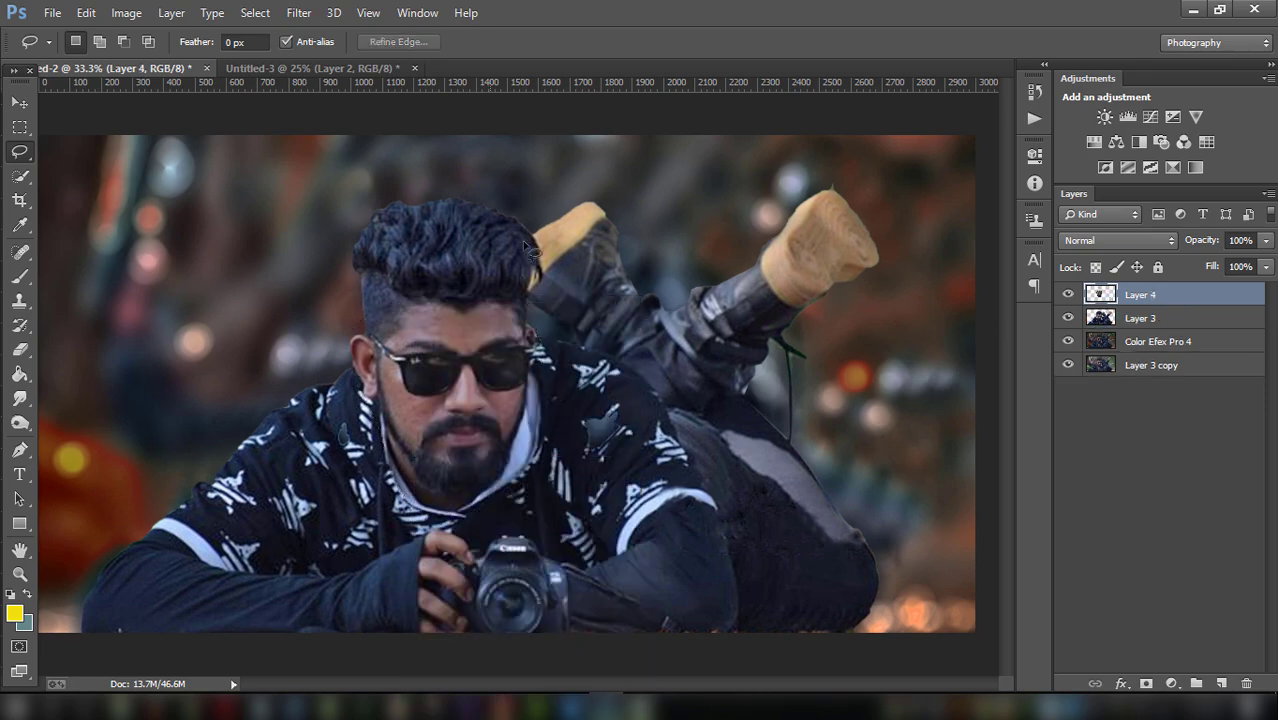
Smooth the face with Portraiture, narrowing the skin-tone mask to saturation 56, luminance 72.
click(298, 12)
mouse_move(329, 478)
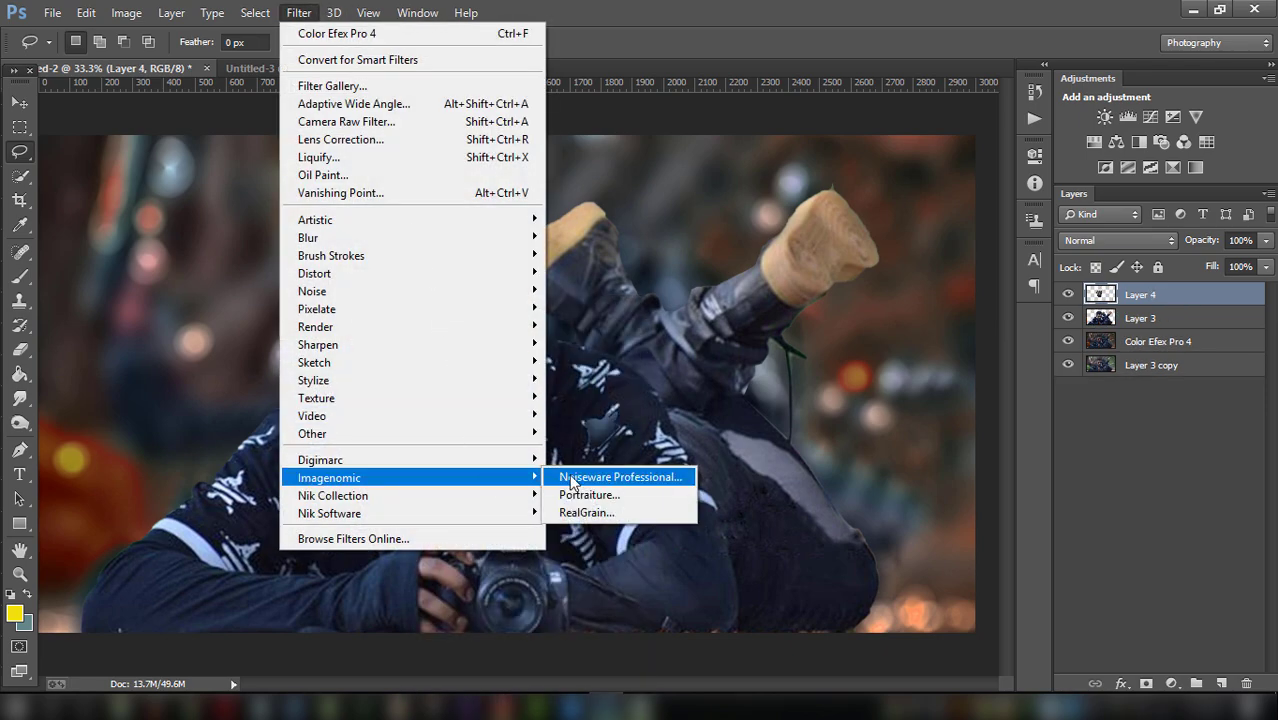
click(578, 496)
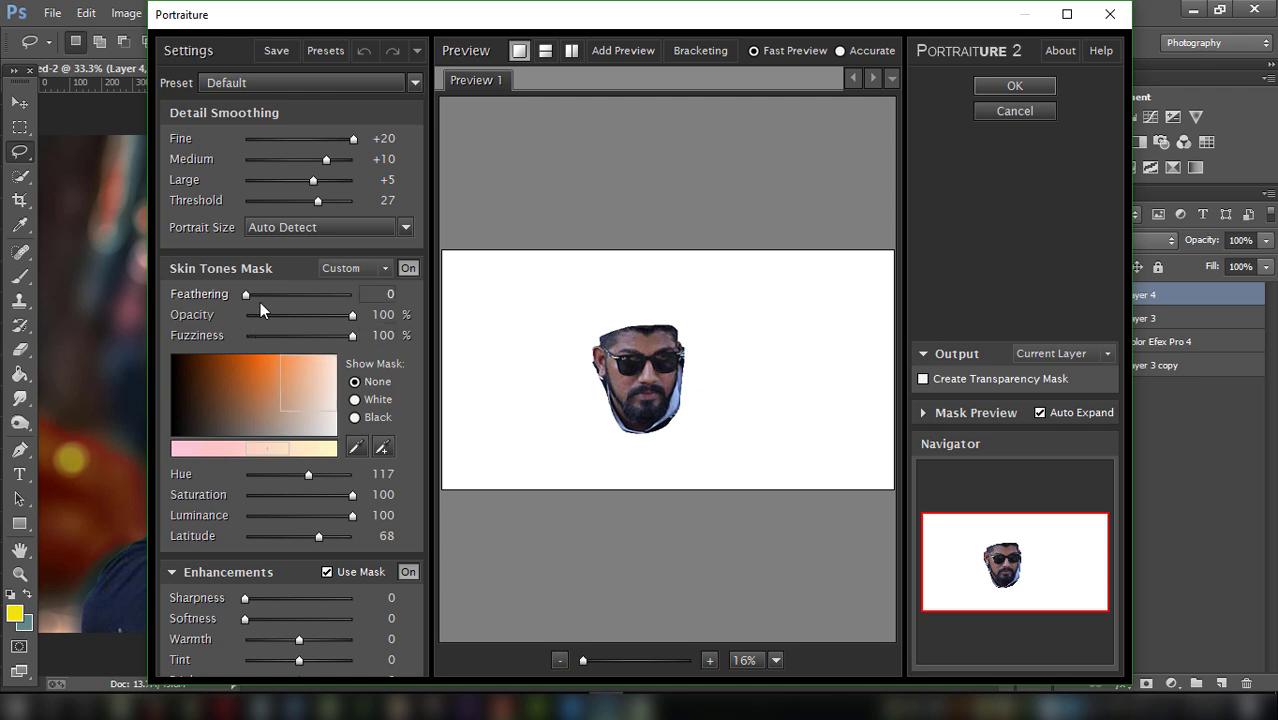
click(257, 401)
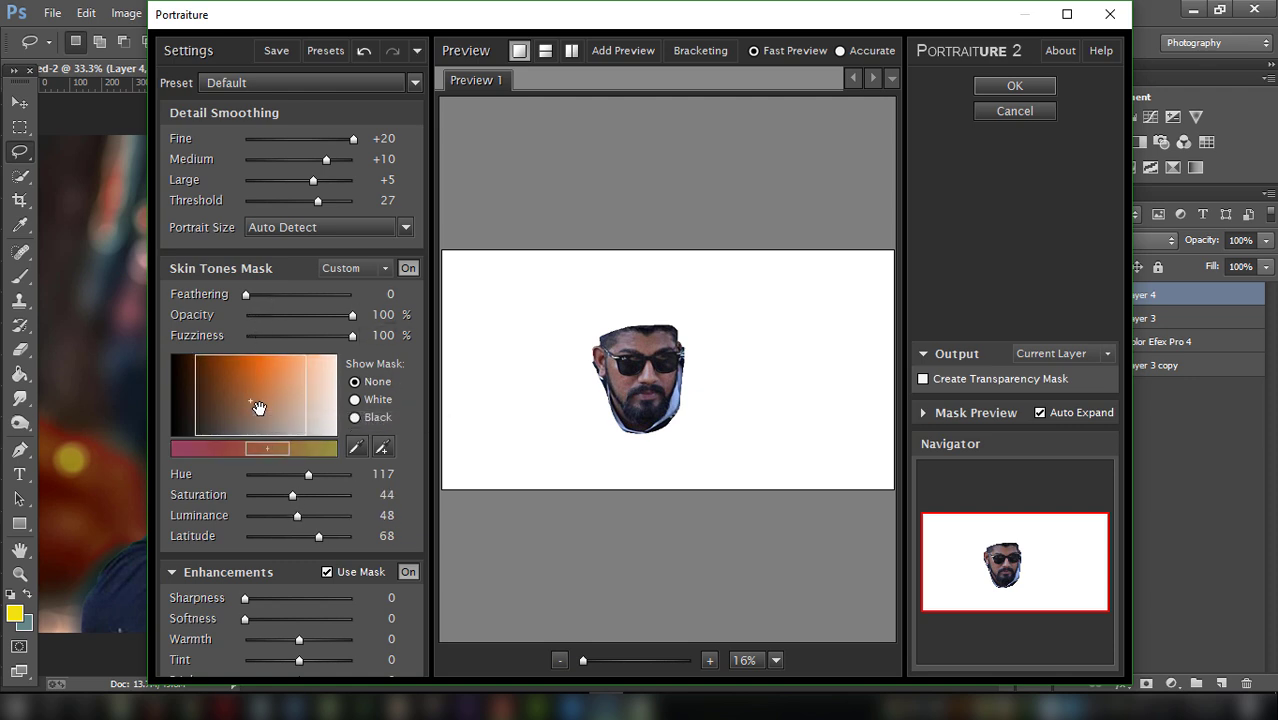
drag(273, 408, 290, 409)
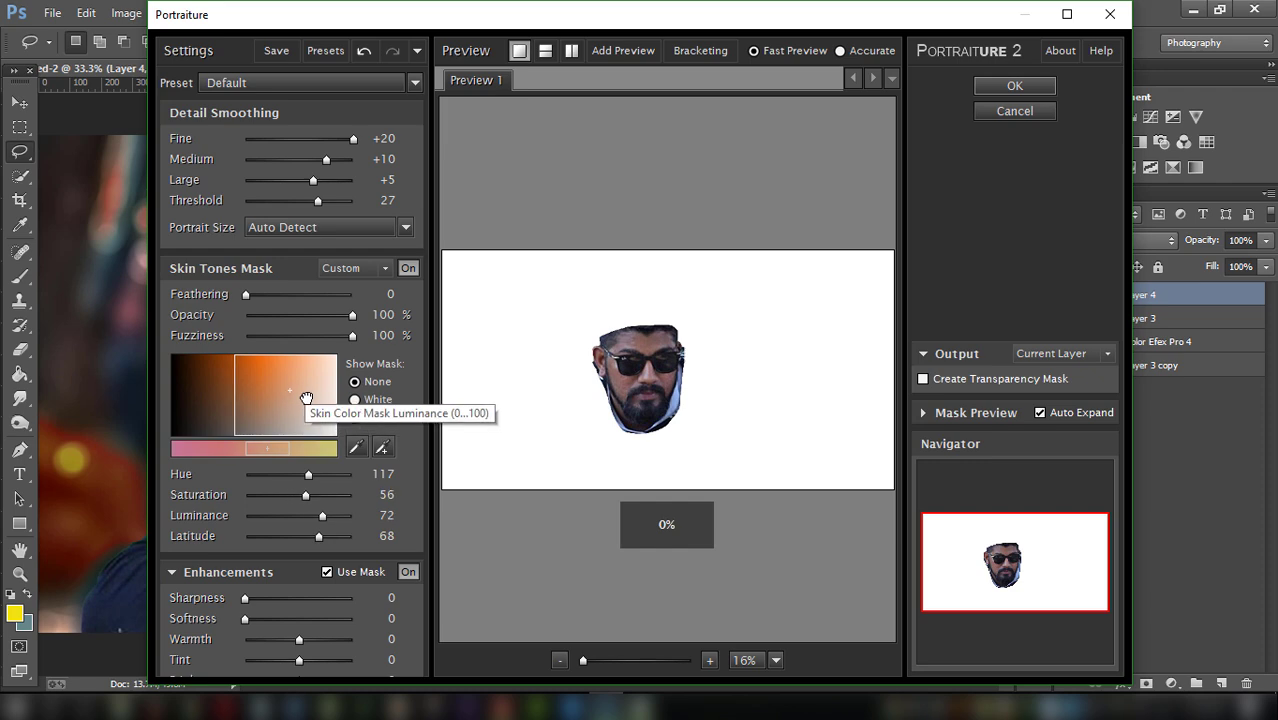
drag(307, 410, 316, 404)
click(1014, 87)
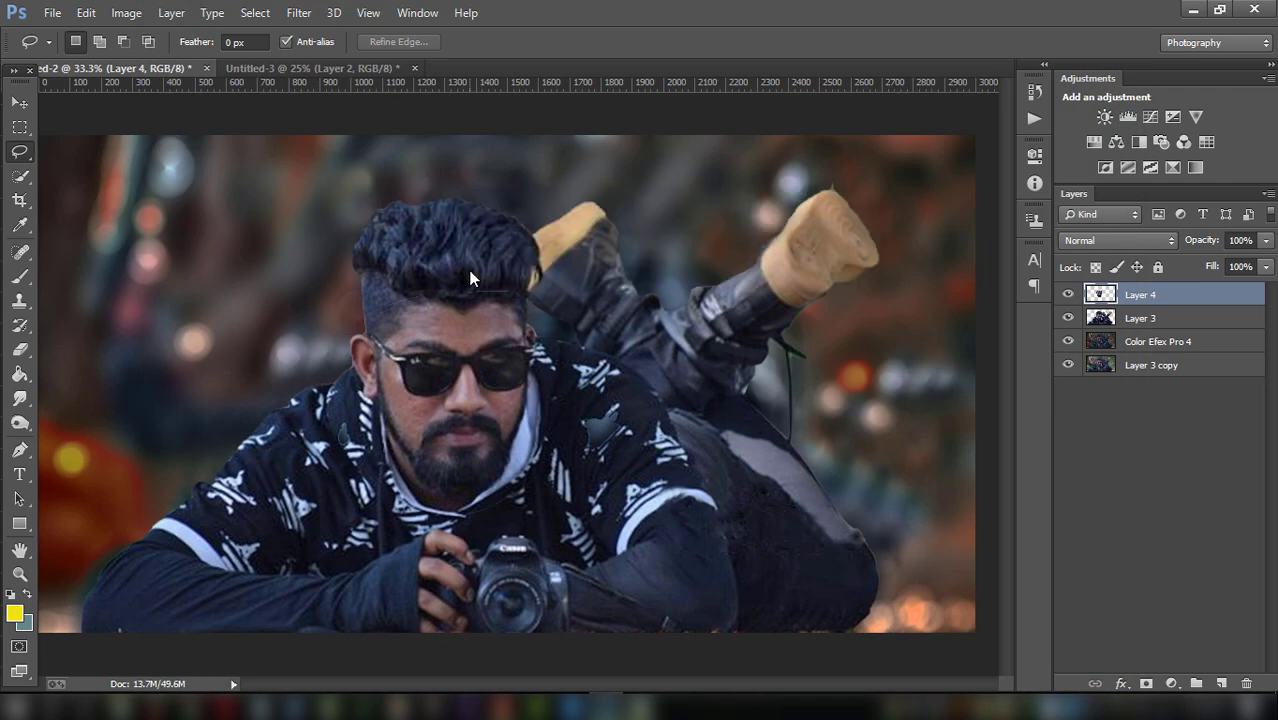
Run Noiseware Professional with Default settings on the face layer.
click(299, 13)
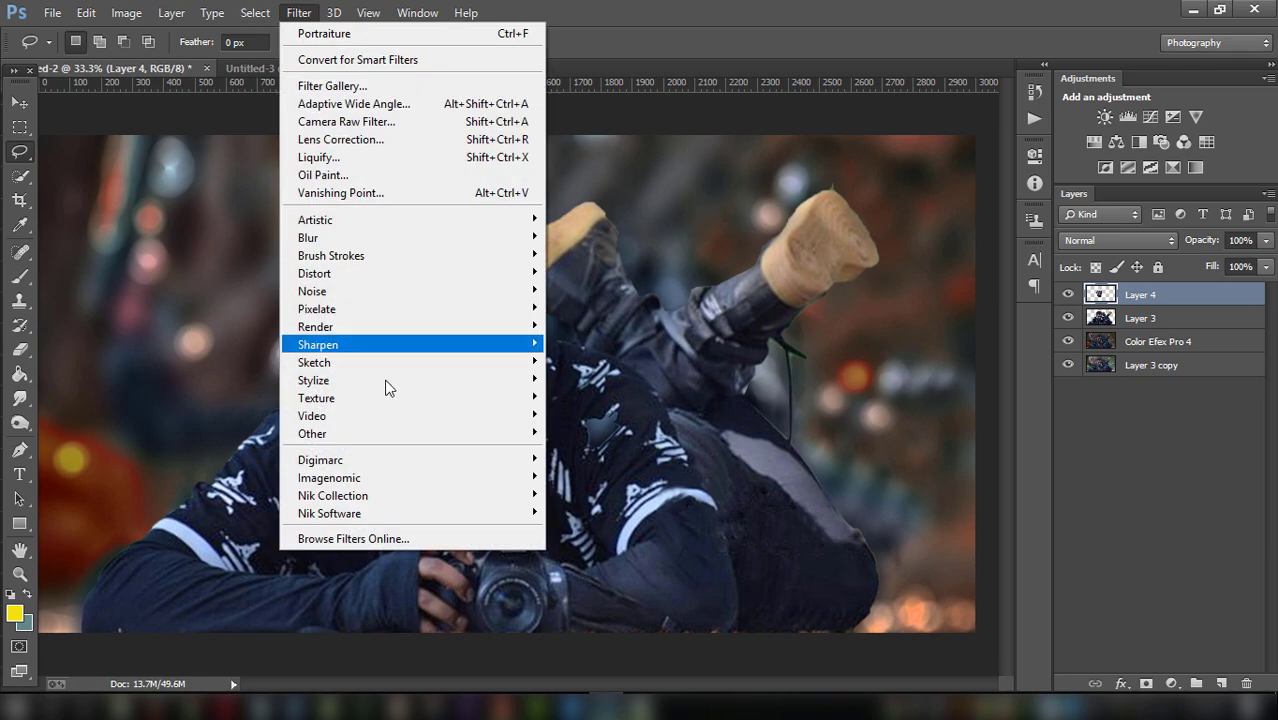
mouse_move(329, 478)
click(580, 470)
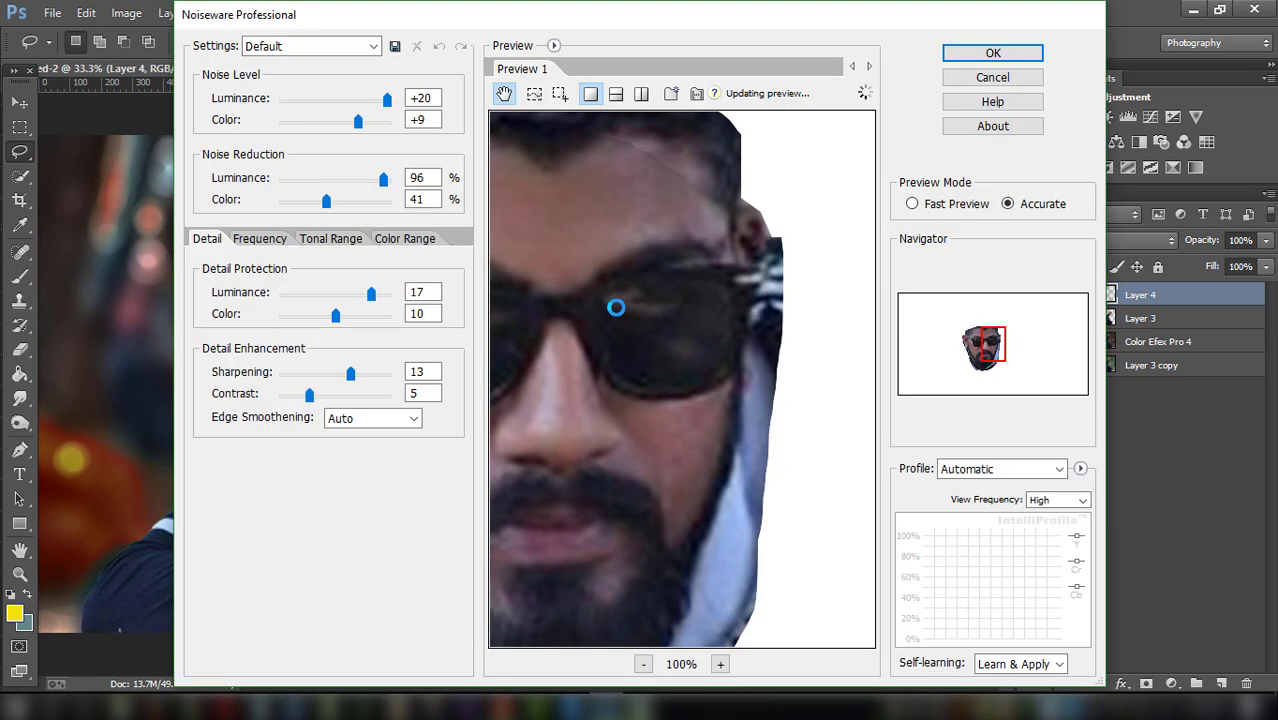
click(990, 52)
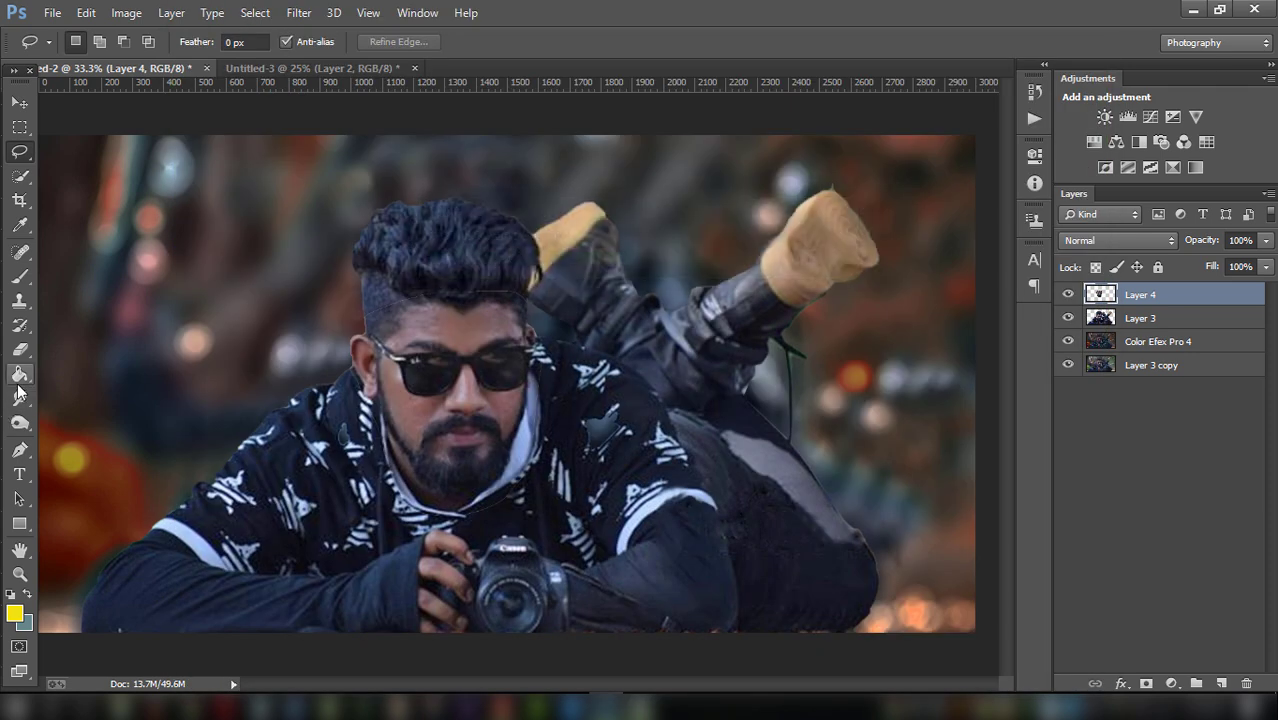
Brighten the face layer with Brightness/Contrast.
click(126, 12)
mouse_move(154, 60)
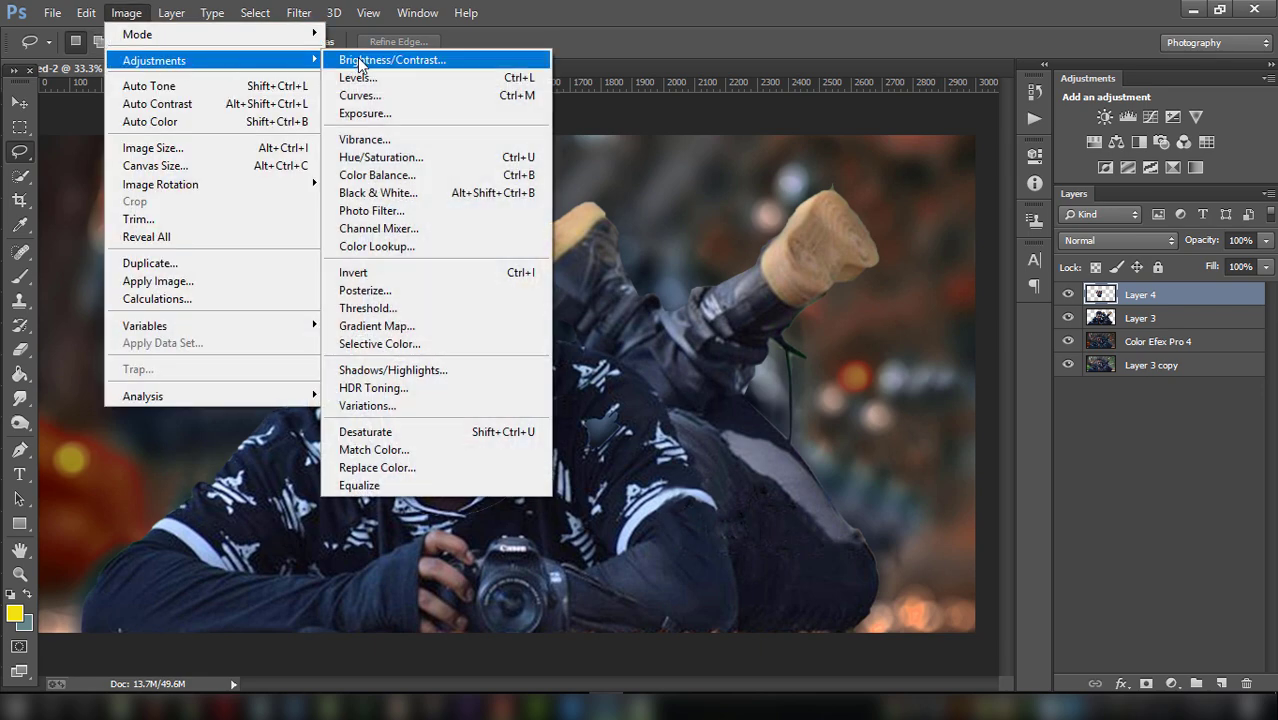
click(362, 60)
drag(919, 234, 933, 238)
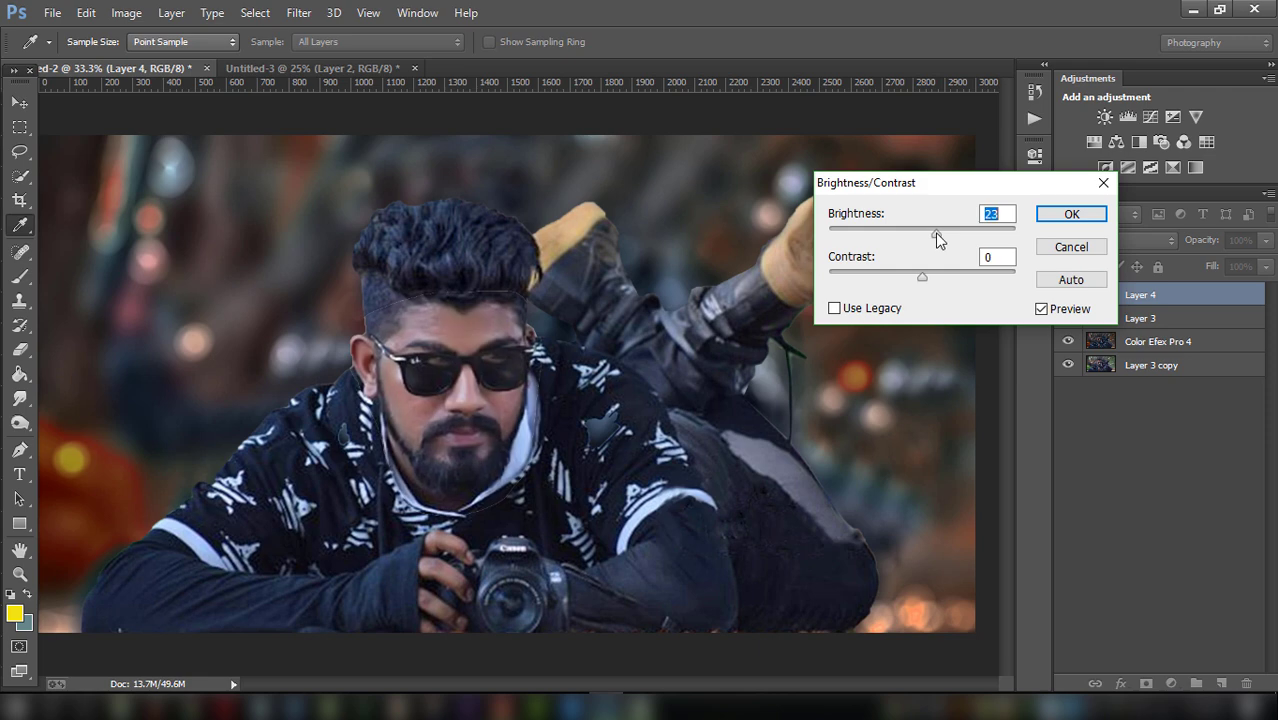
click(1071, 213)
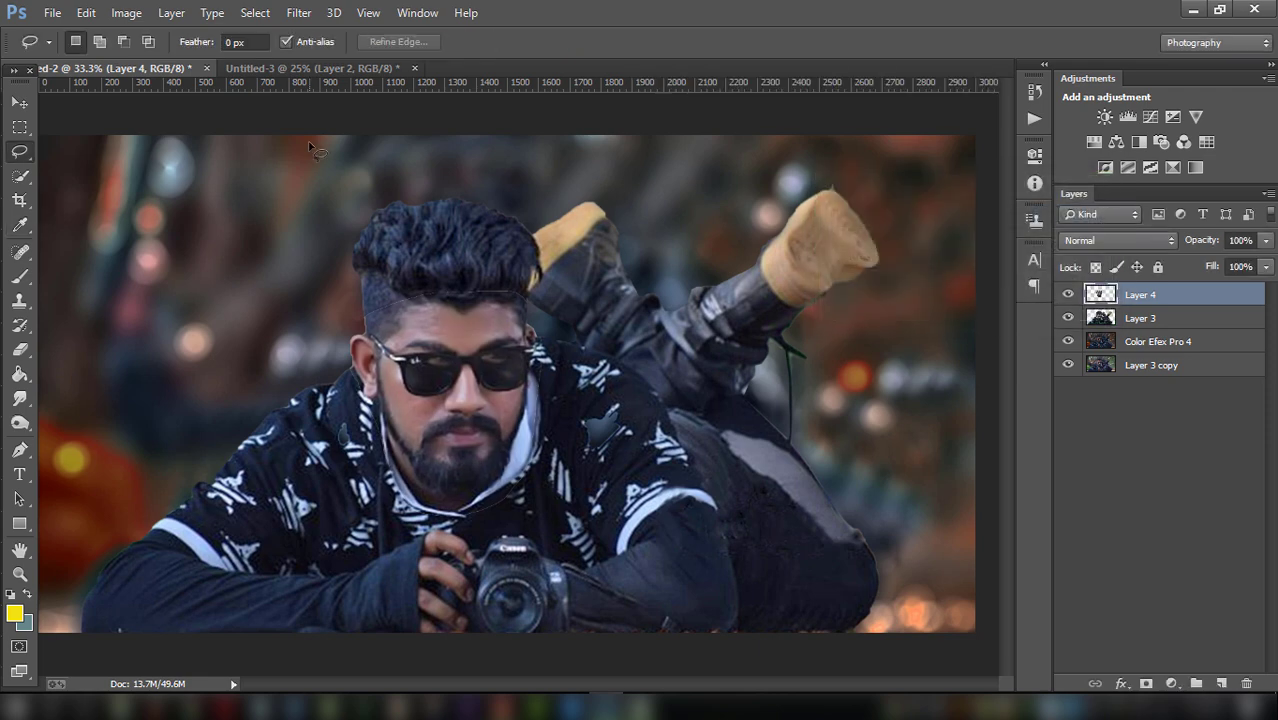
Erase the face layer's edges so it blends, checking by toggling its visibility.
click(19, 349)
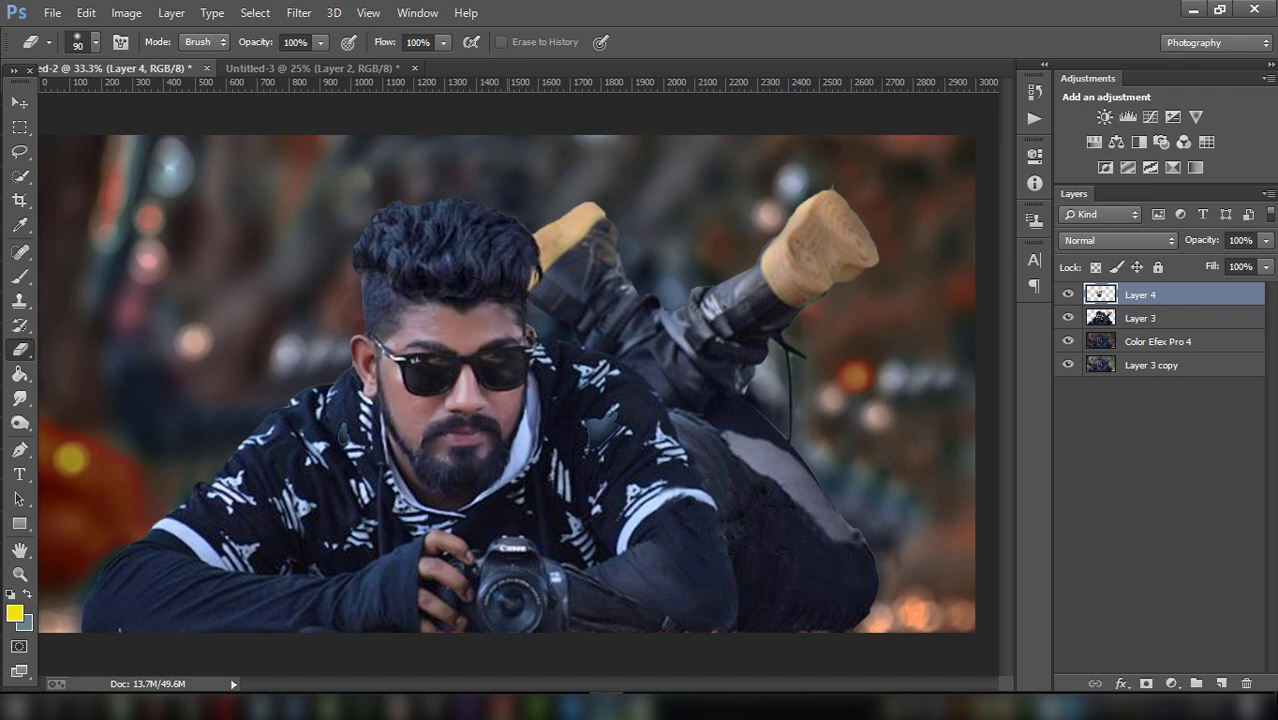
click(1068, 295)
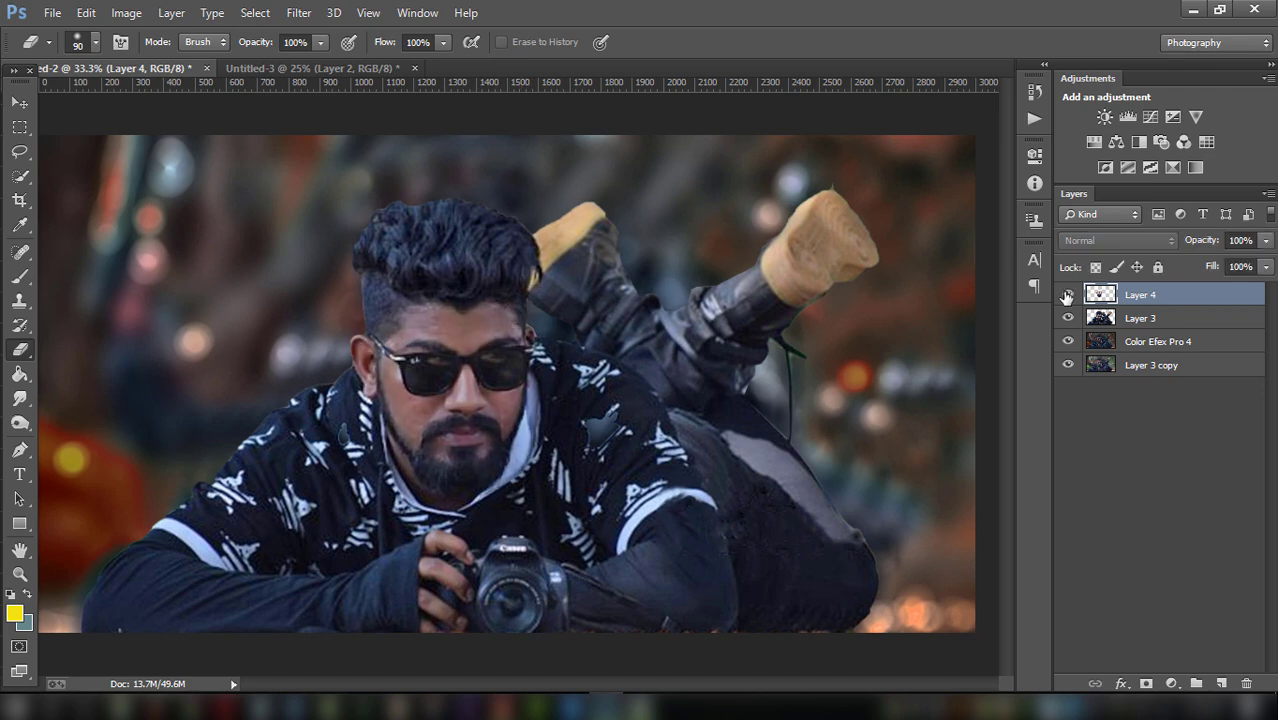
click(1067, 297)
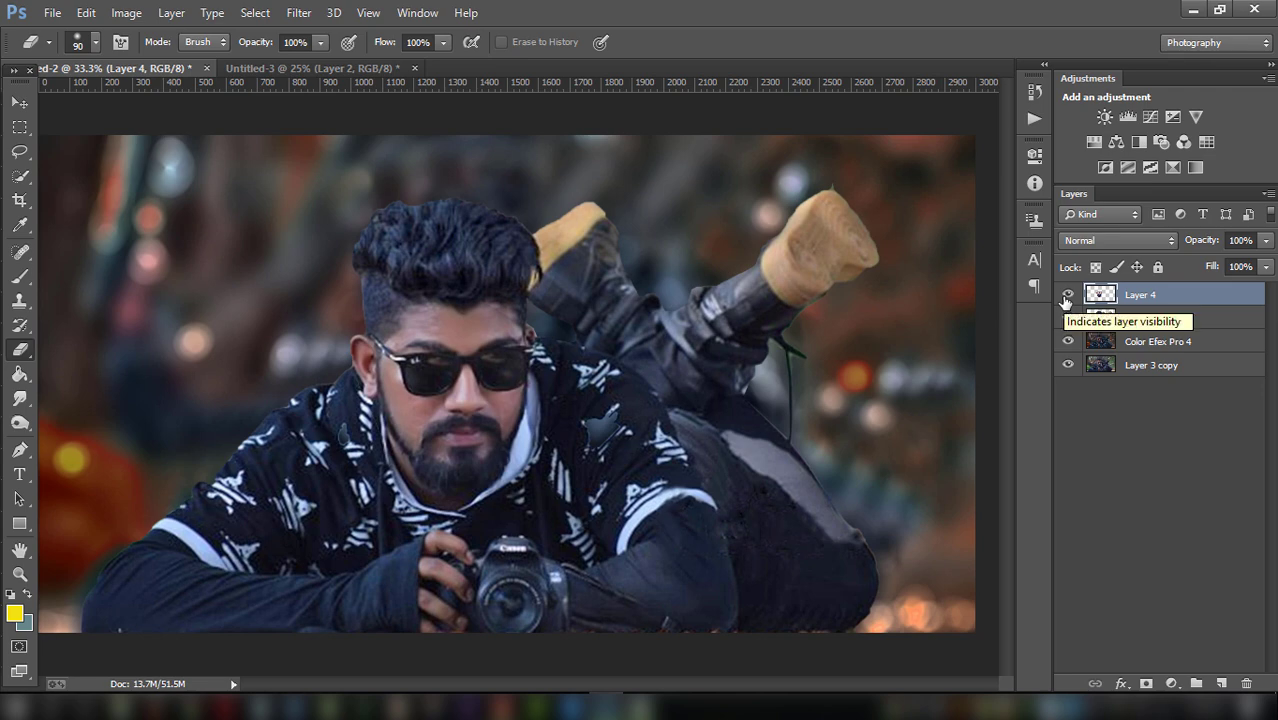
key(ctrl+minus)
key(ctrl+minus)
key(ctrl+minus)
key(ctrl+plus)
key(ctrl+plus)
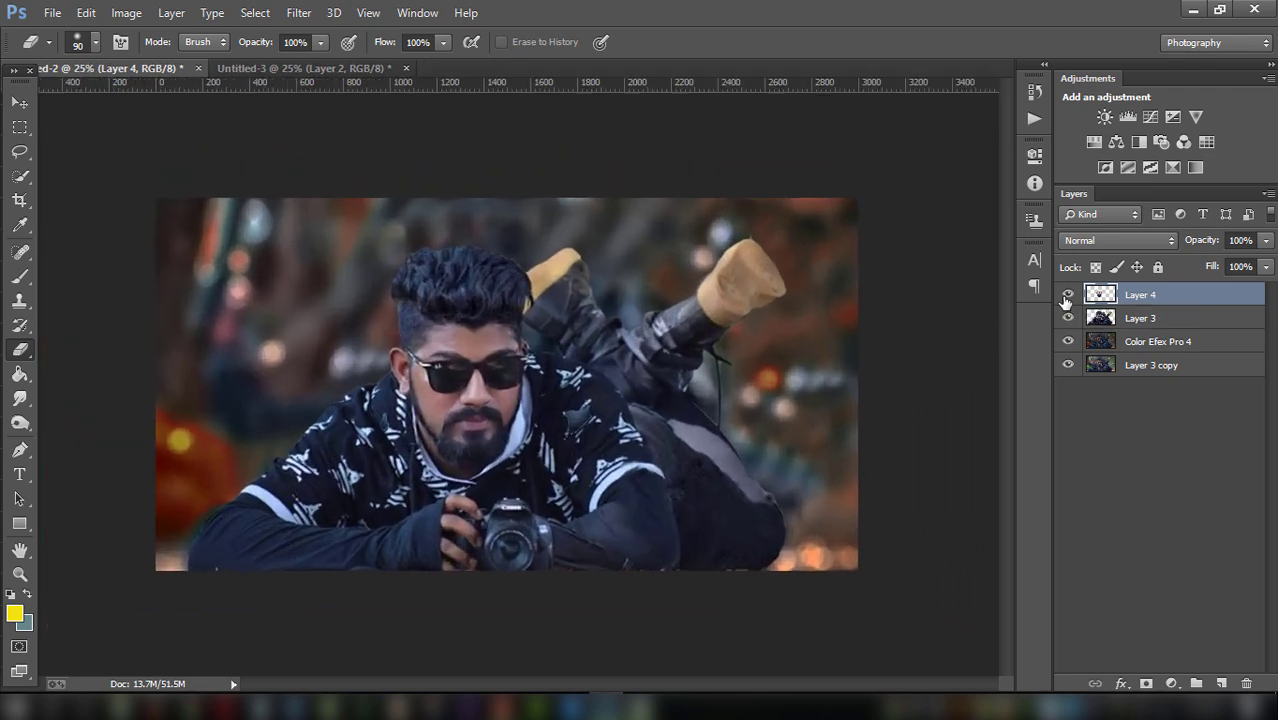
key(ctrl+plus)
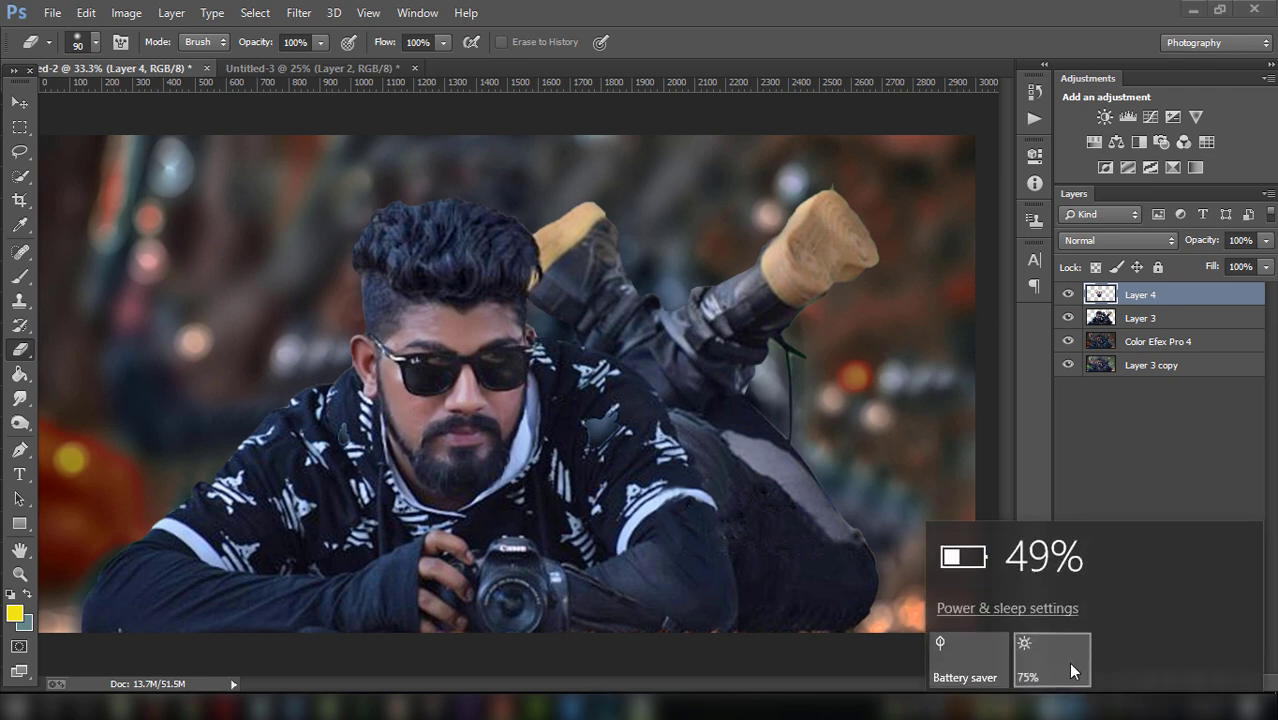
click(1102, 461)
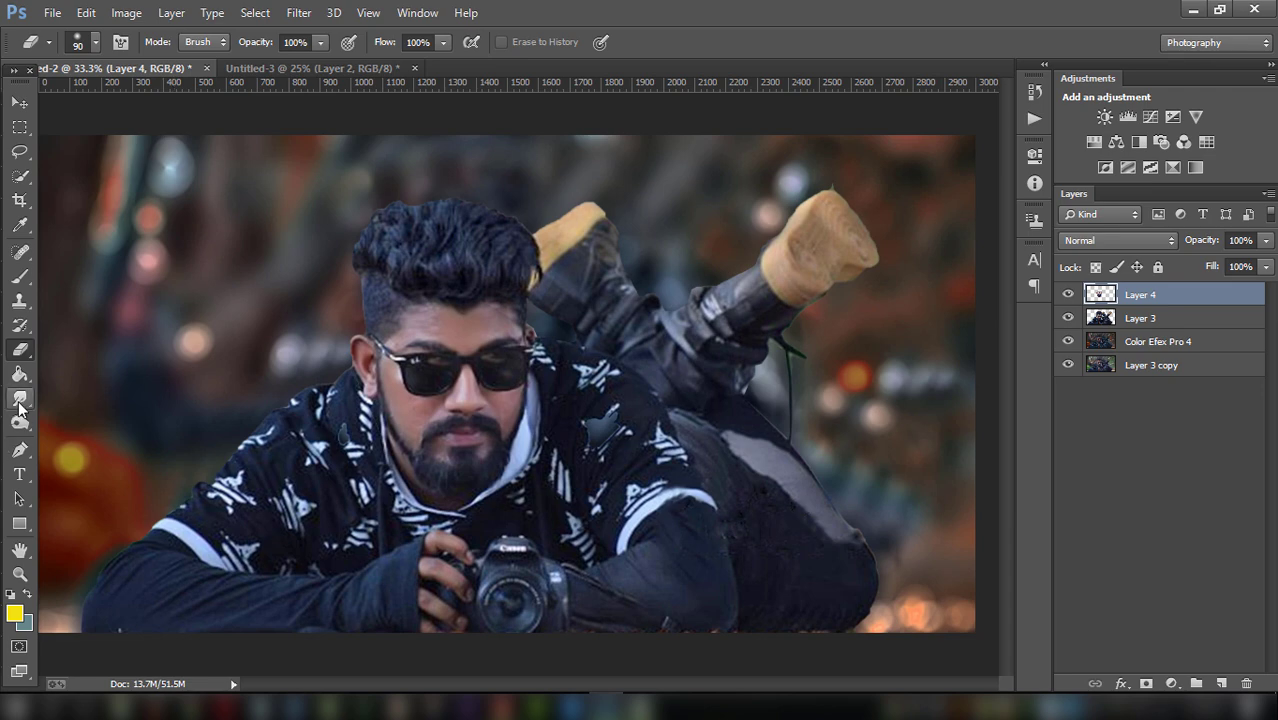
Add a new Layer 5 and set the foreground colour to peach f2c0a5.
click(21, 225)
click(1223, 682)
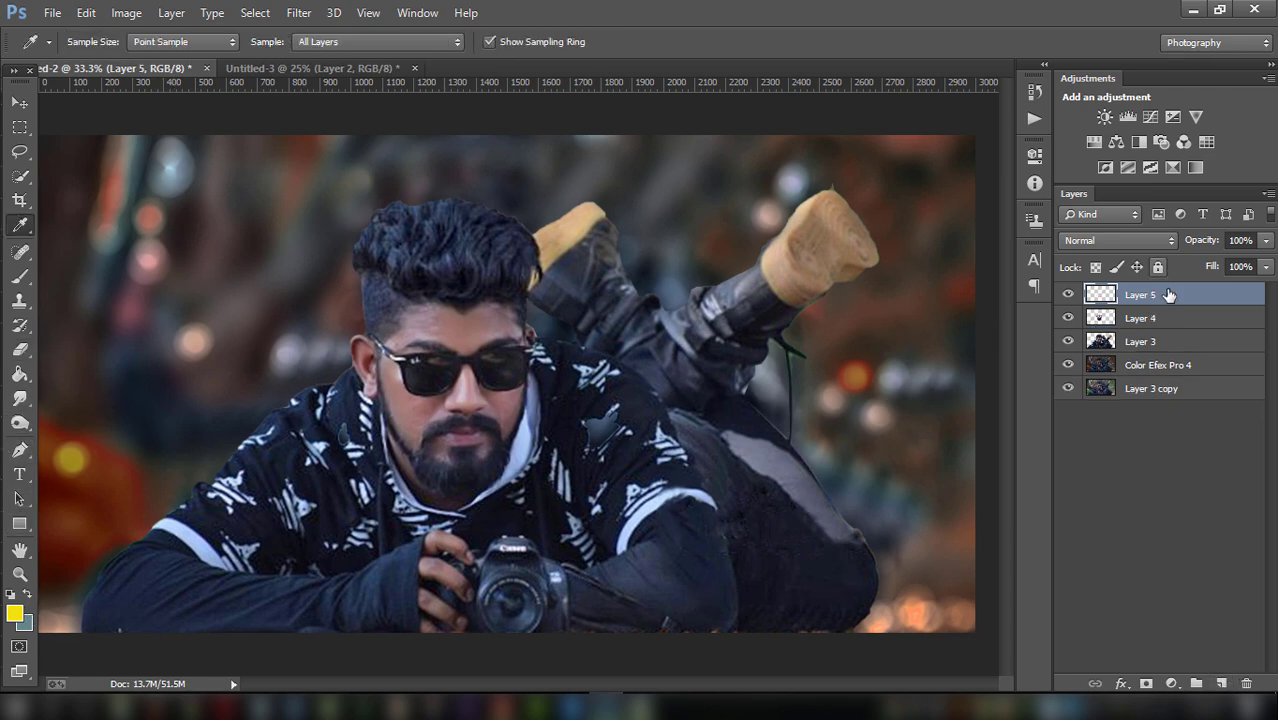
click(1265, 241)
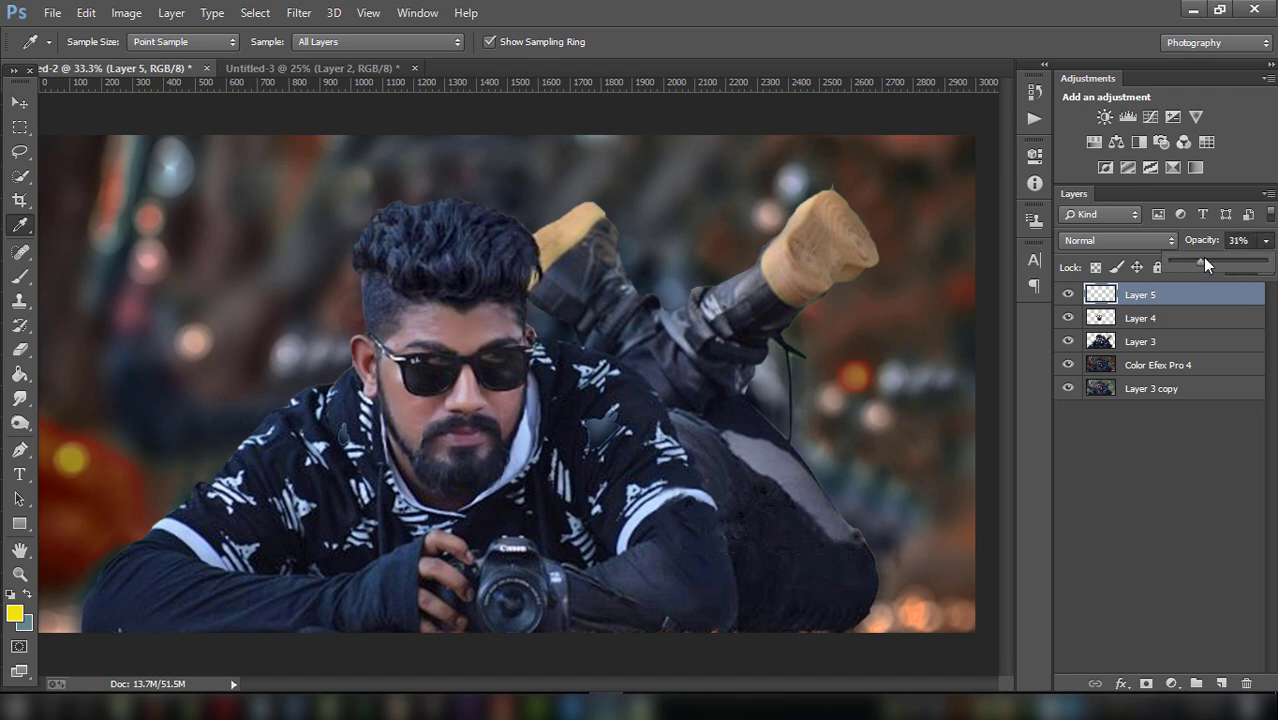
click(15, 614)
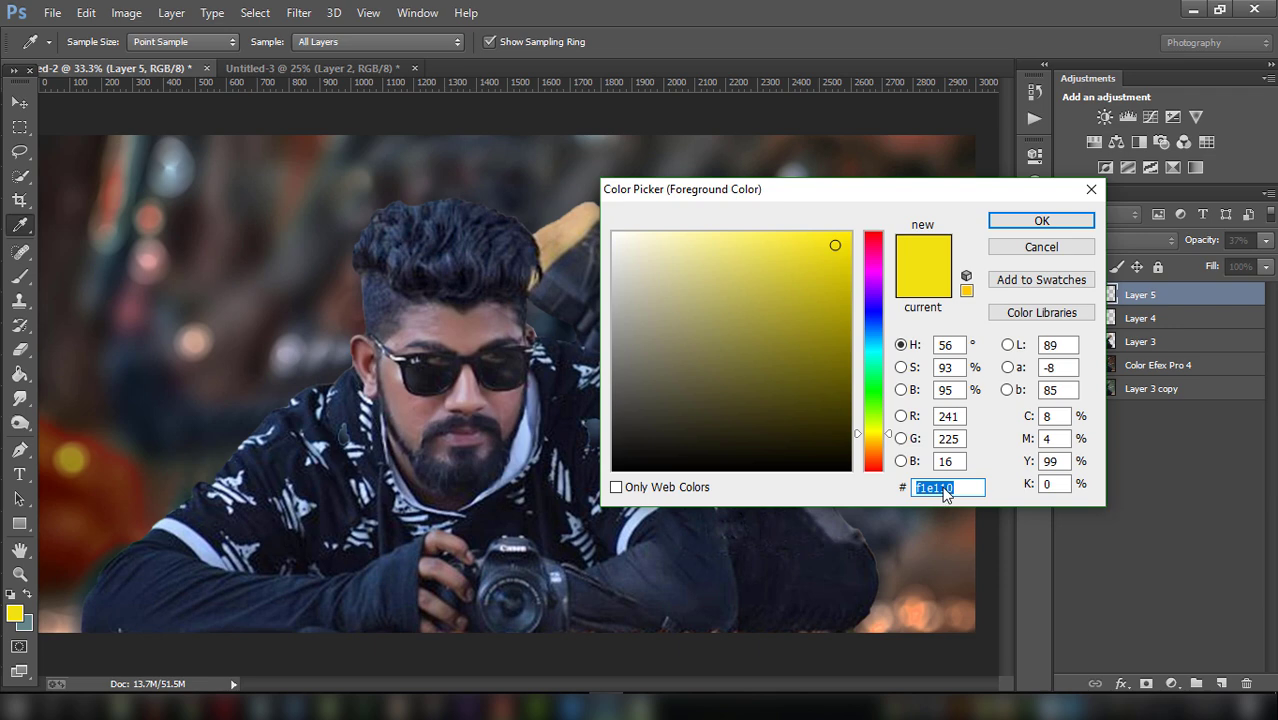
right_click(973, 488)
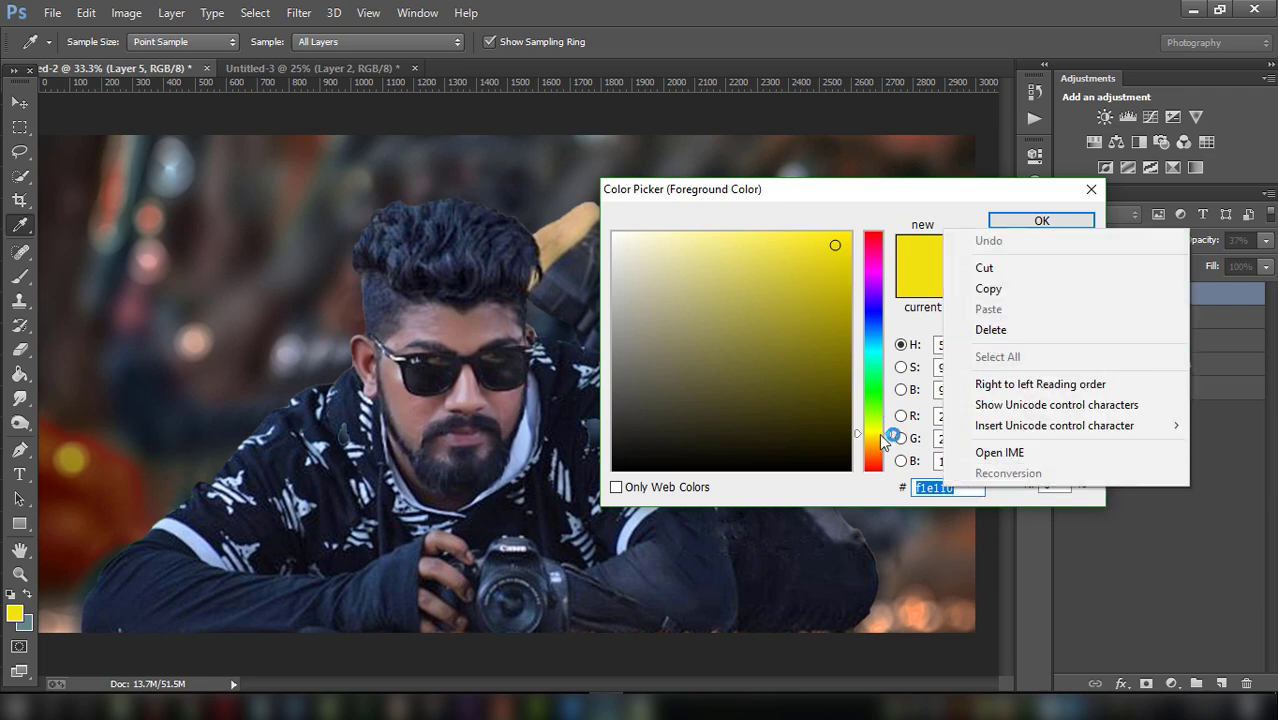
drag(884, 441, 877, 457)
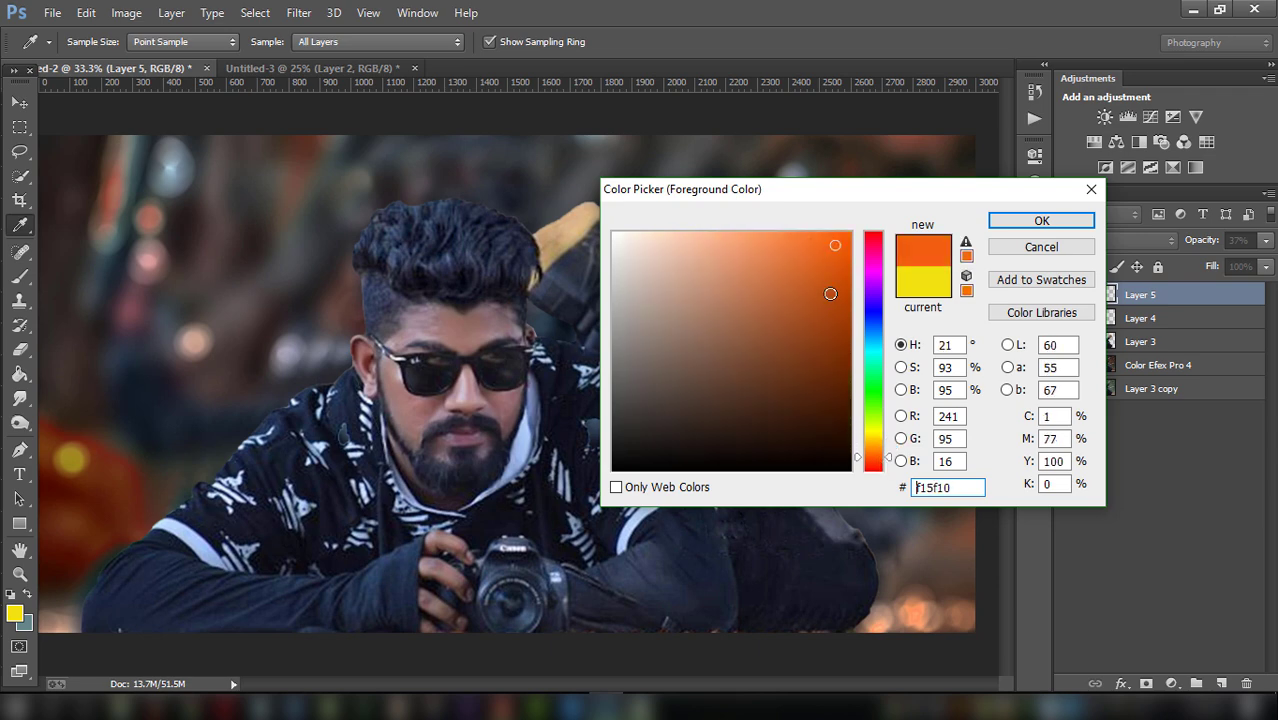
click(704, 249)
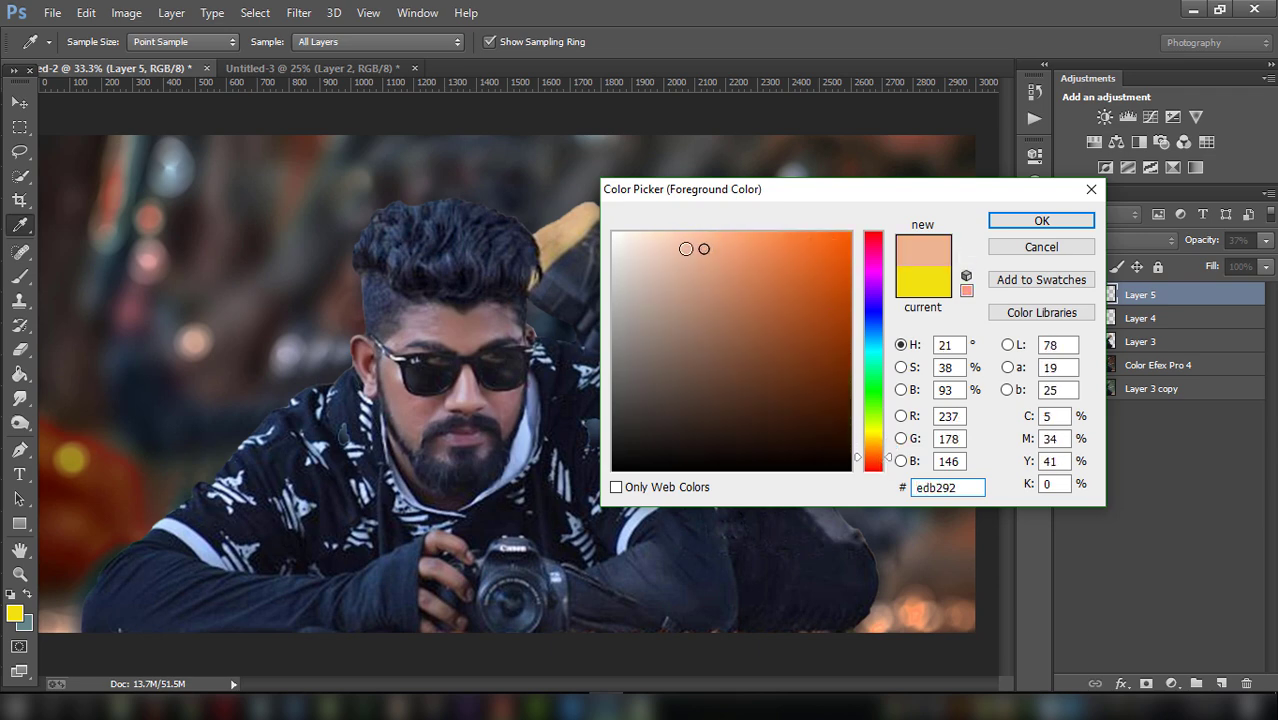
click(688, 244)
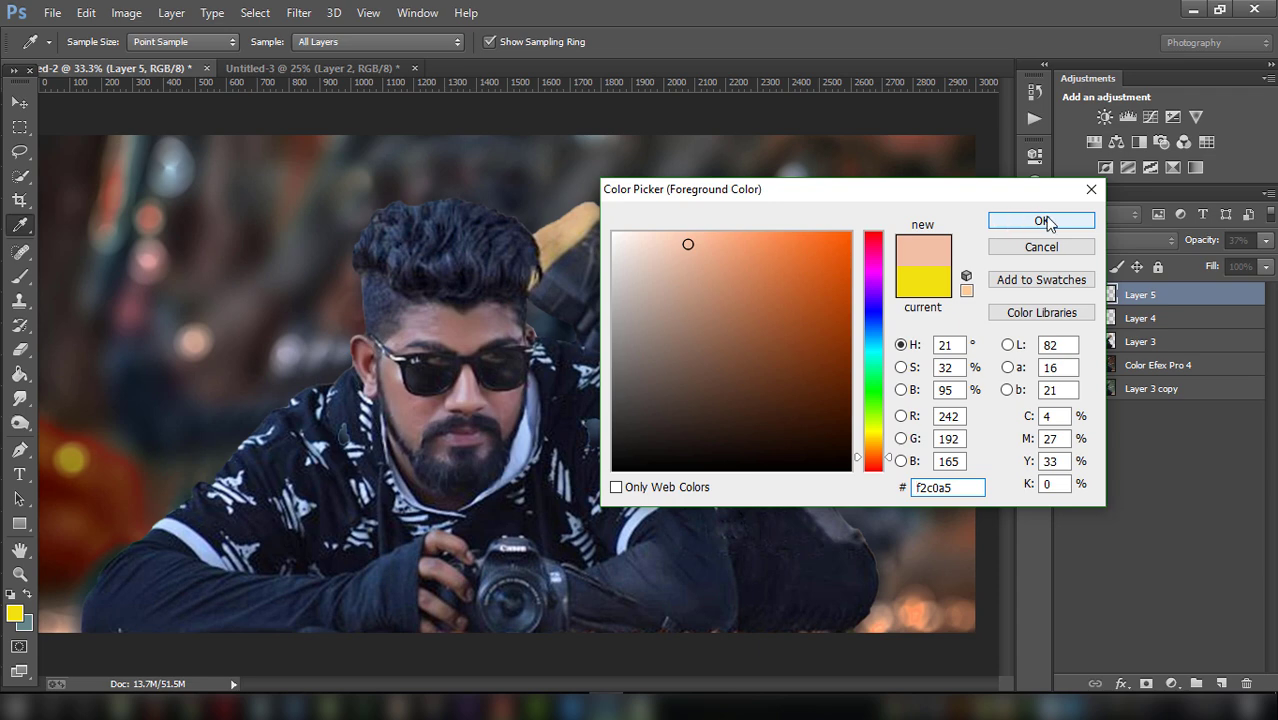
click(1042, 222)
Paint peach skin tone over the forehead with a 70-100 px brush, undoing stray strokes.
click(23, 283)
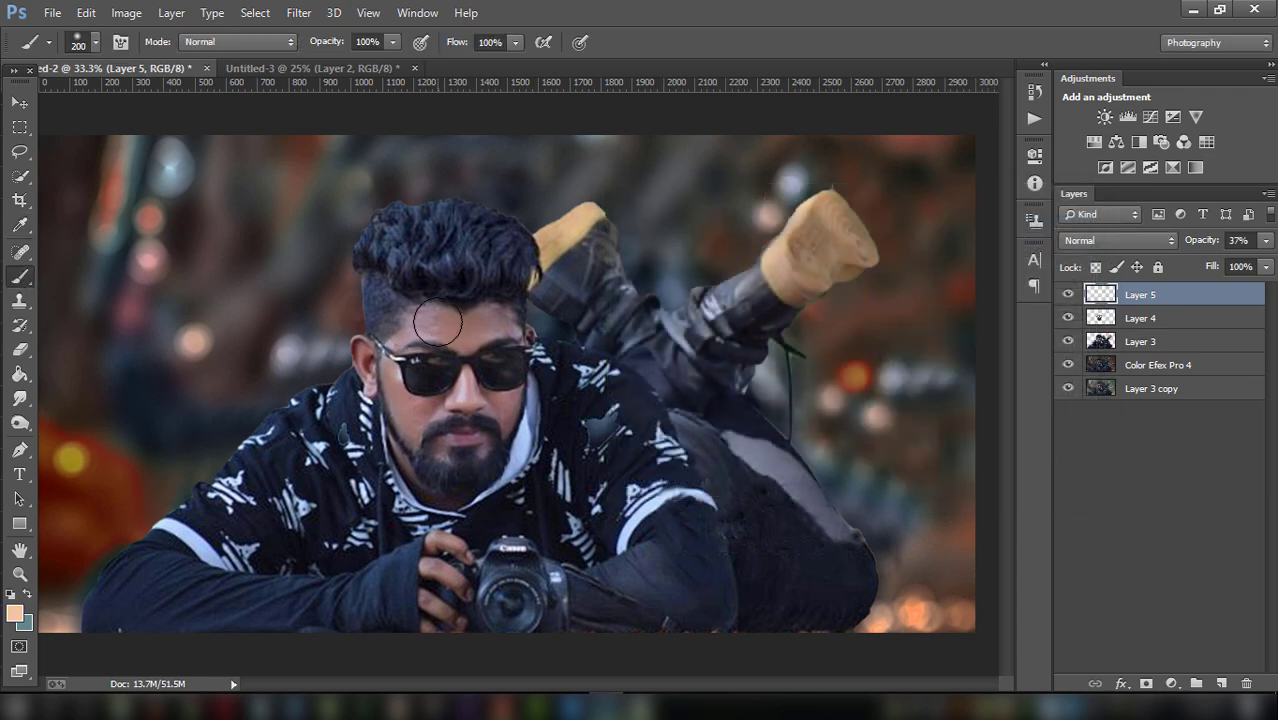
key(bracketleft)
key(bracketleft)
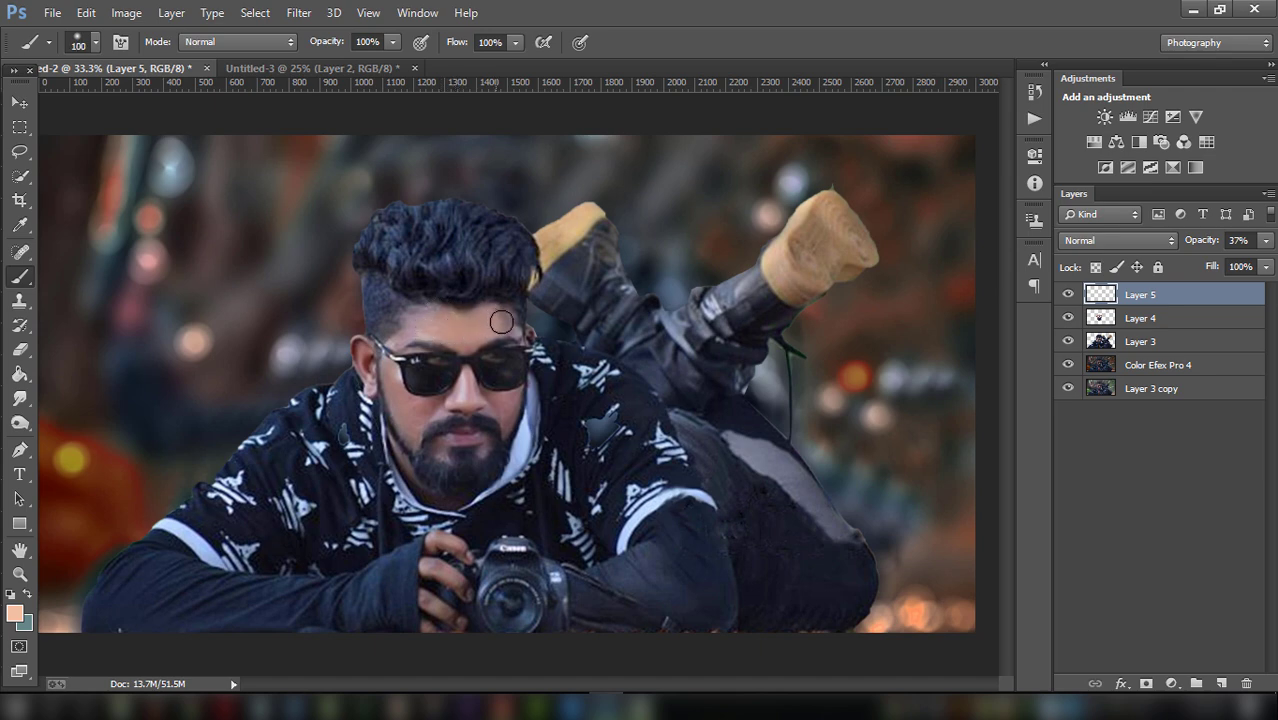
key(bracketleft)
key(bracketleft)
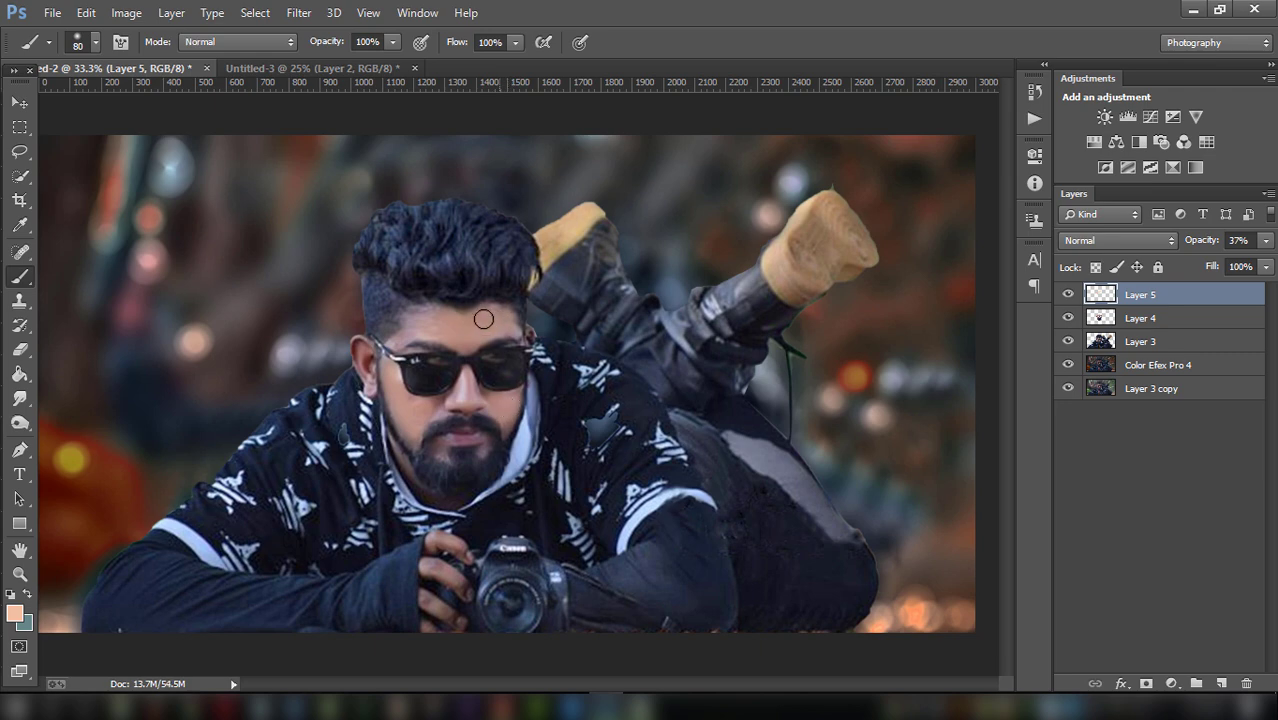
drag(485, 320, 407, 332)
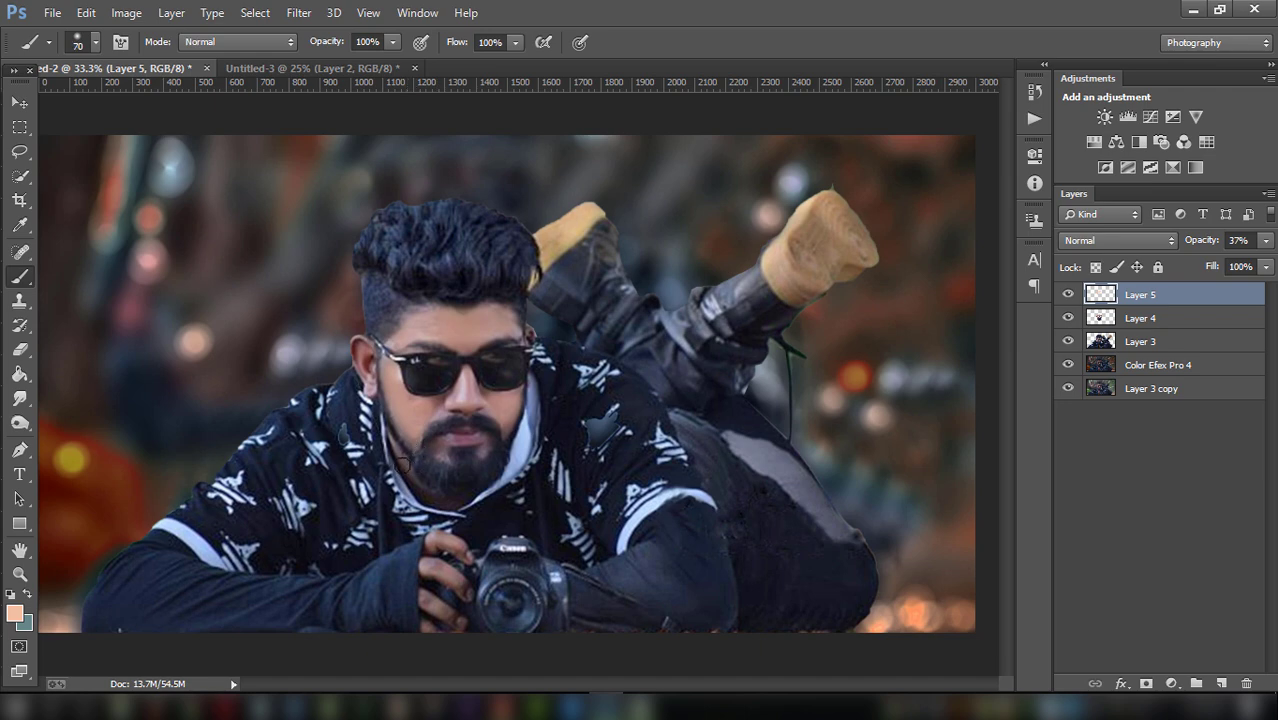
key(bracketleft)
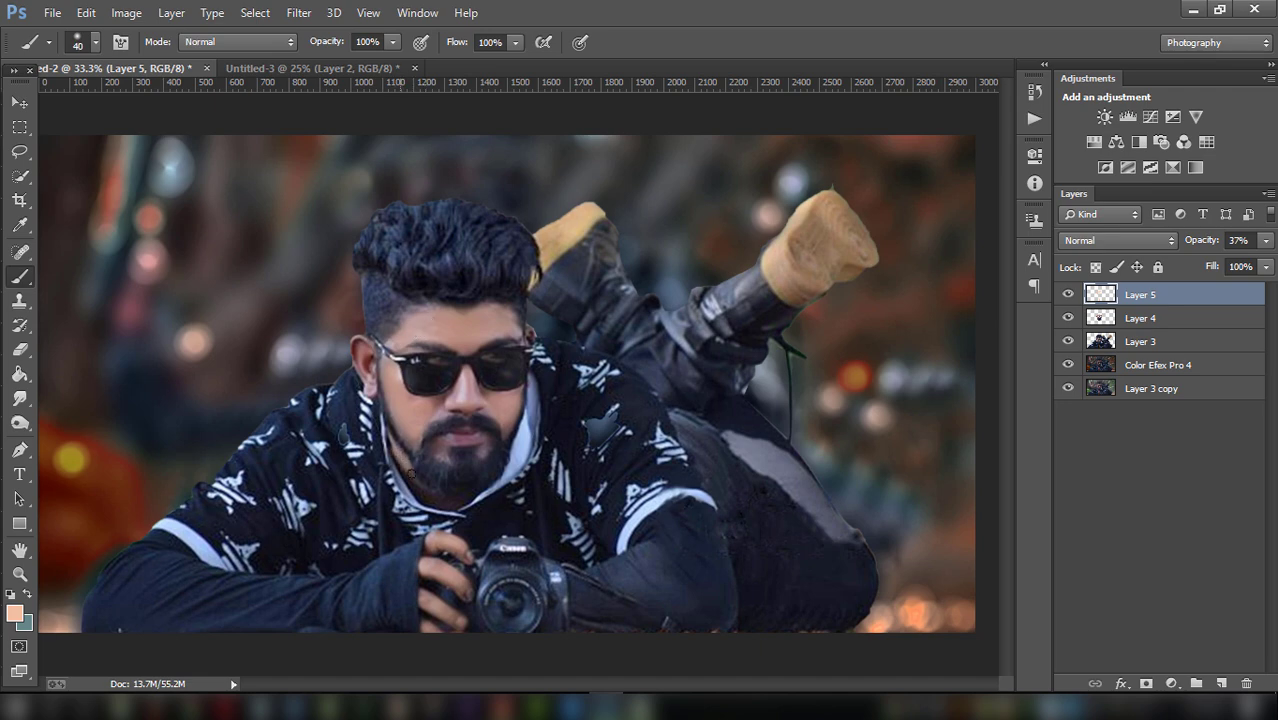
click(86, 12)
click(86, 12)
click(110, 43)
Set Layer 5's opacity to 46% while reviewing the whole image.
key(ctrl+minus)
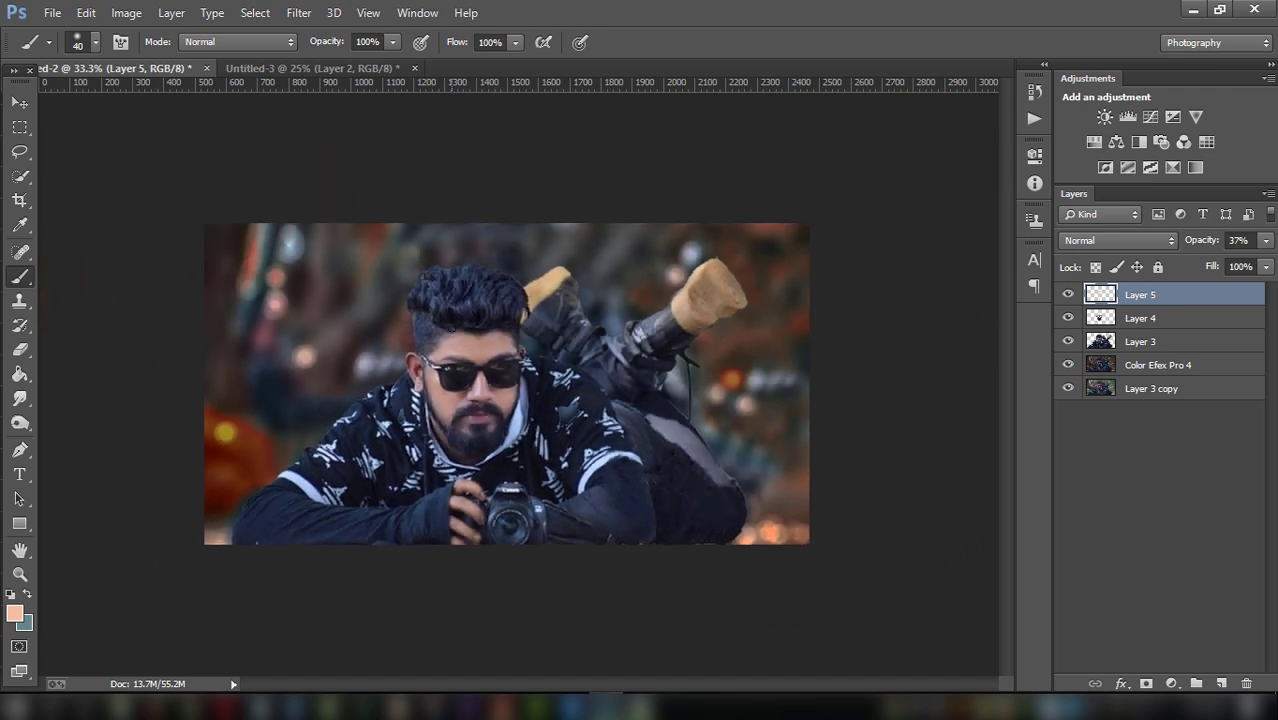
key(ctrl+minus)
key(ctrl+plus)
key(ctrl+plus)
key(ctrl+minus)
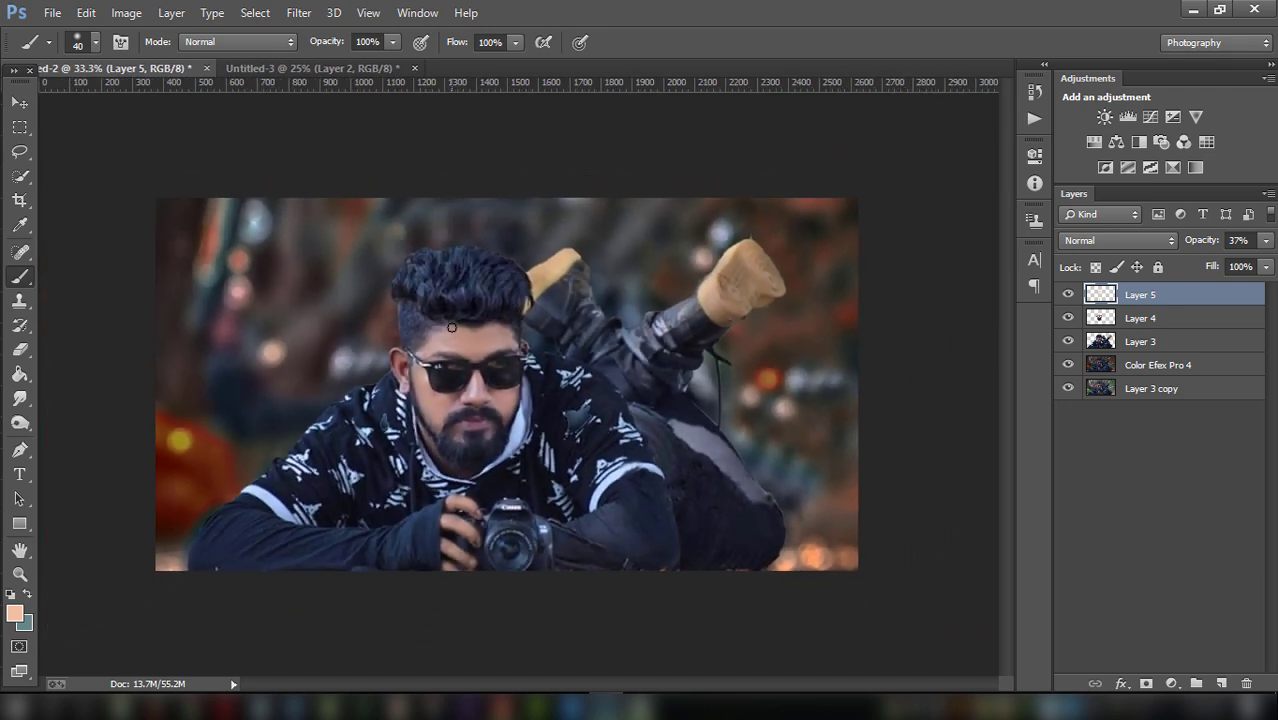
click(1266, 242)
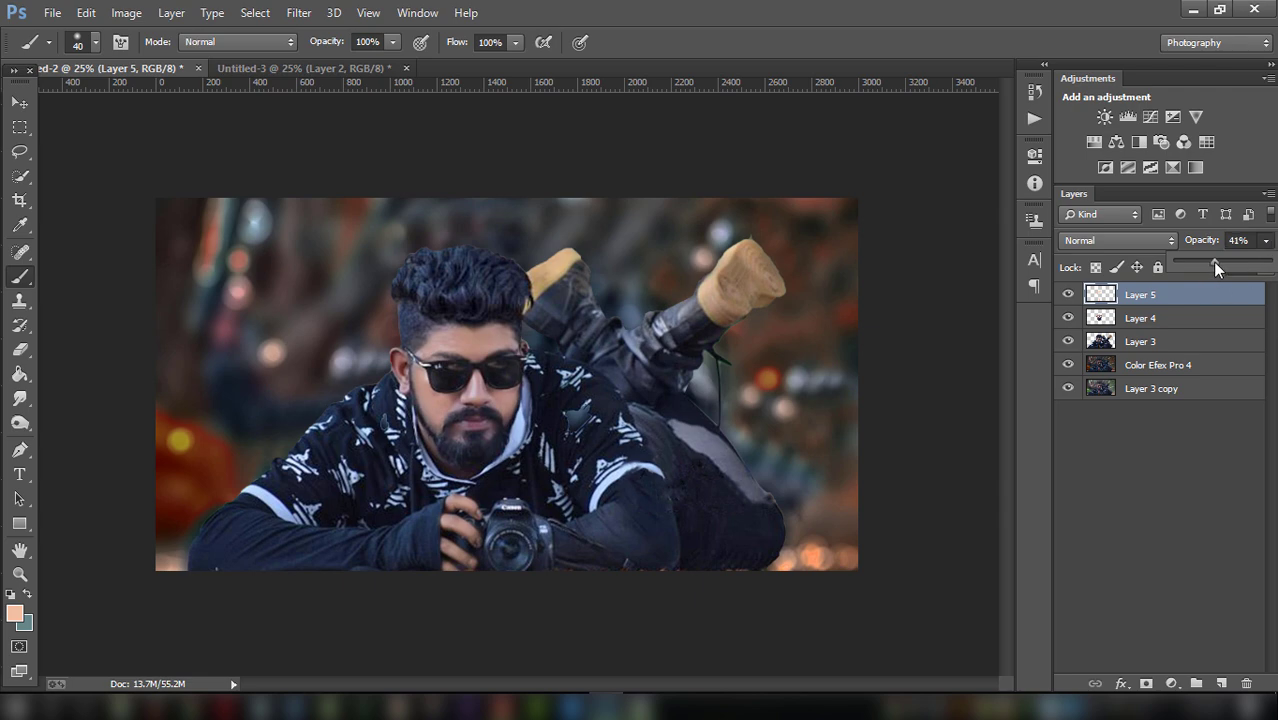
click(1227, 263)
click(443, 402)
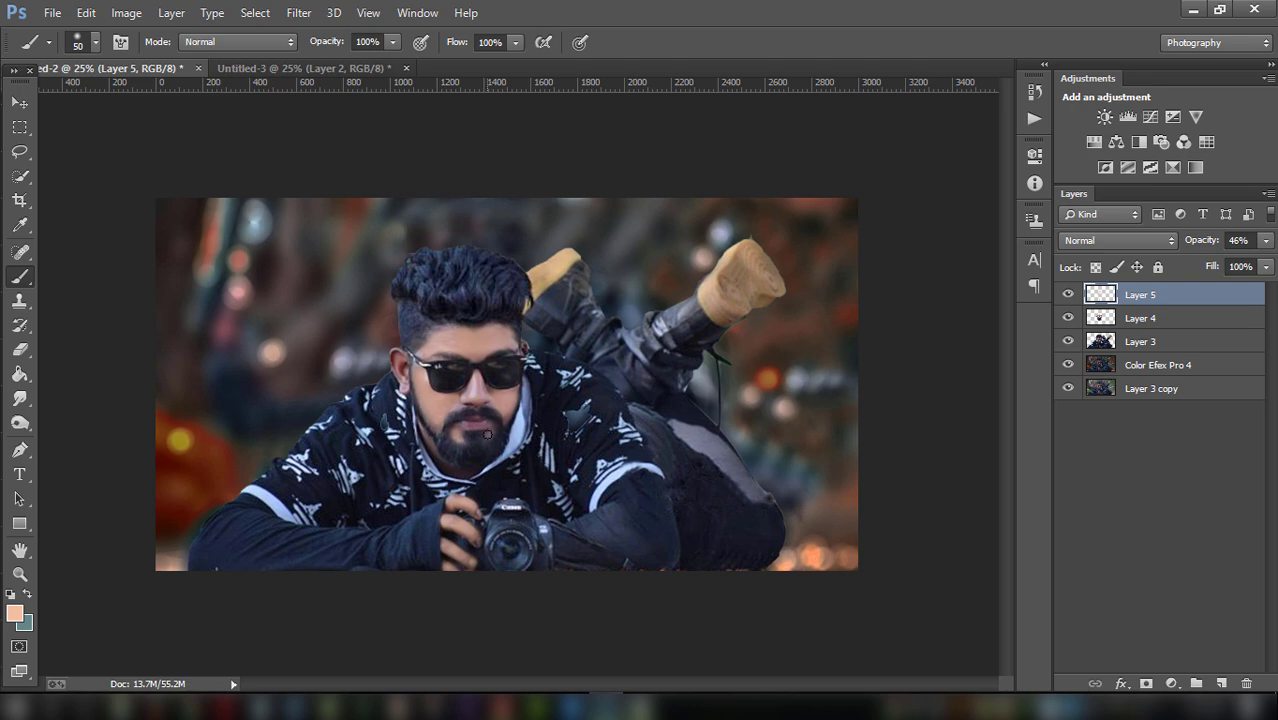
click(8, 199)
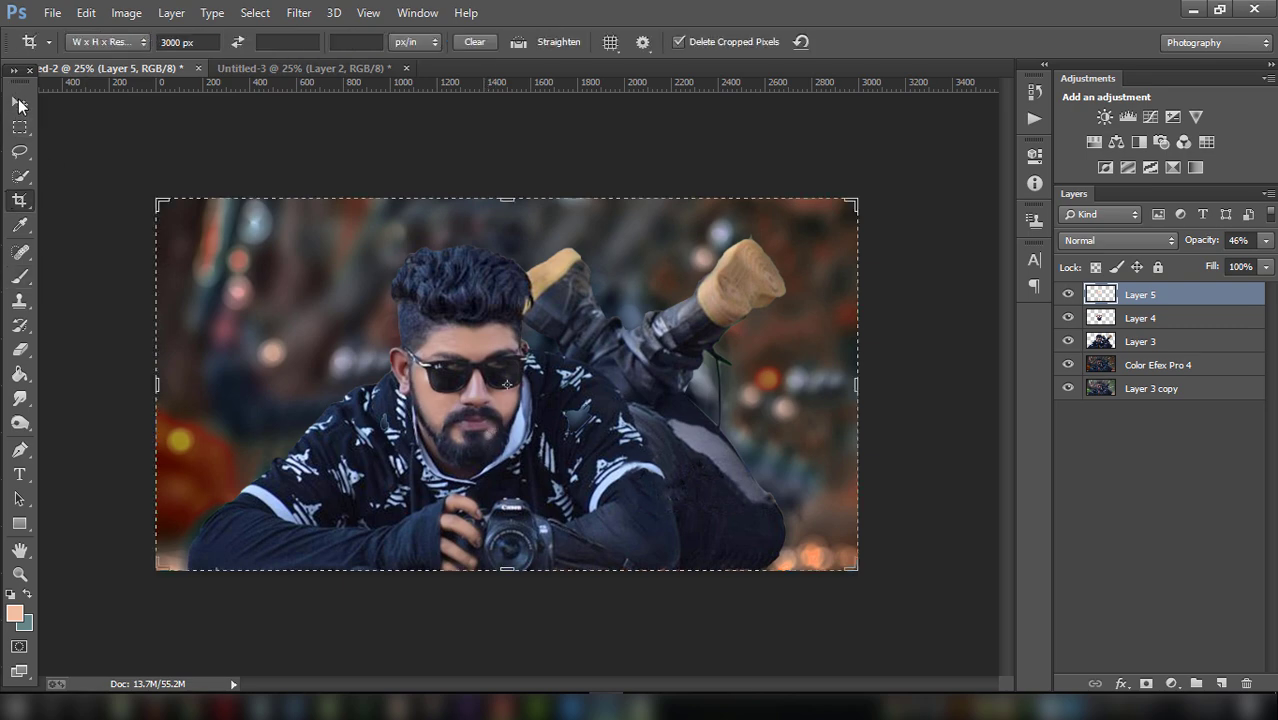
Merge Layers 5, 4 and 3 into a single Layer 5.
click(20, 103)
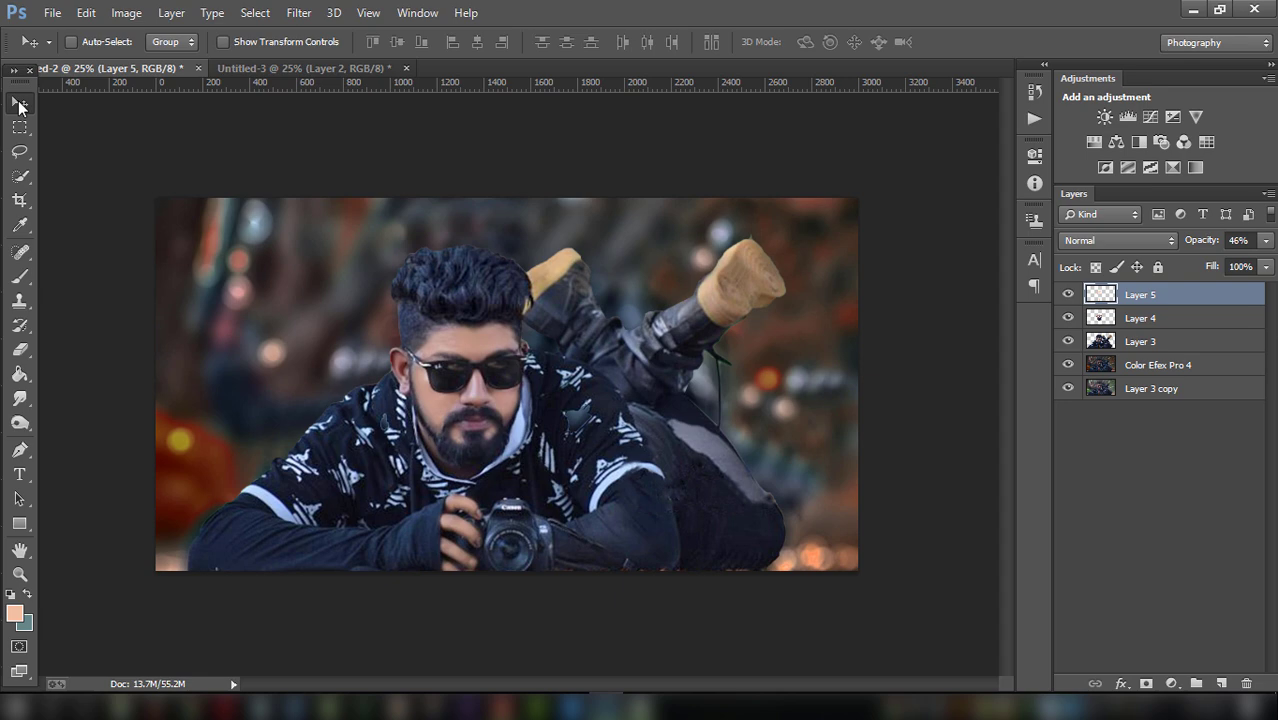
shift+click(1142, 320)
shift+click(1140, 341)
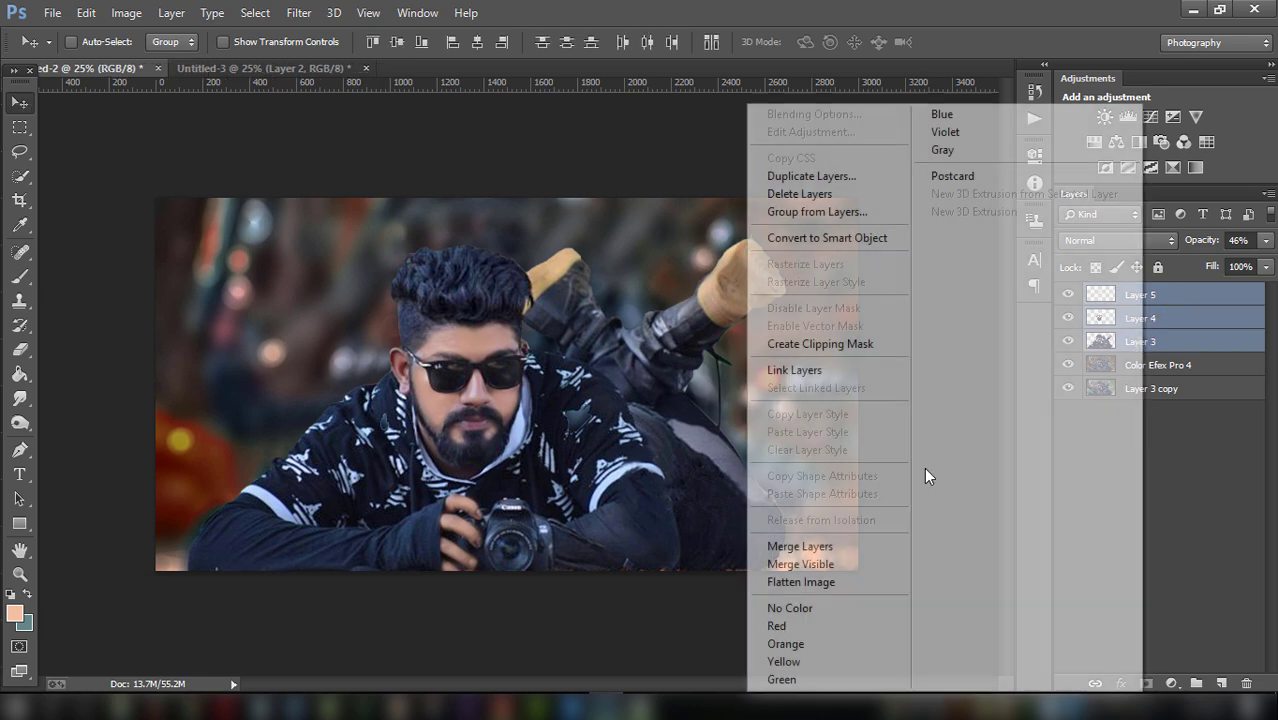
right_click(1140, 341)
click(821, 549)
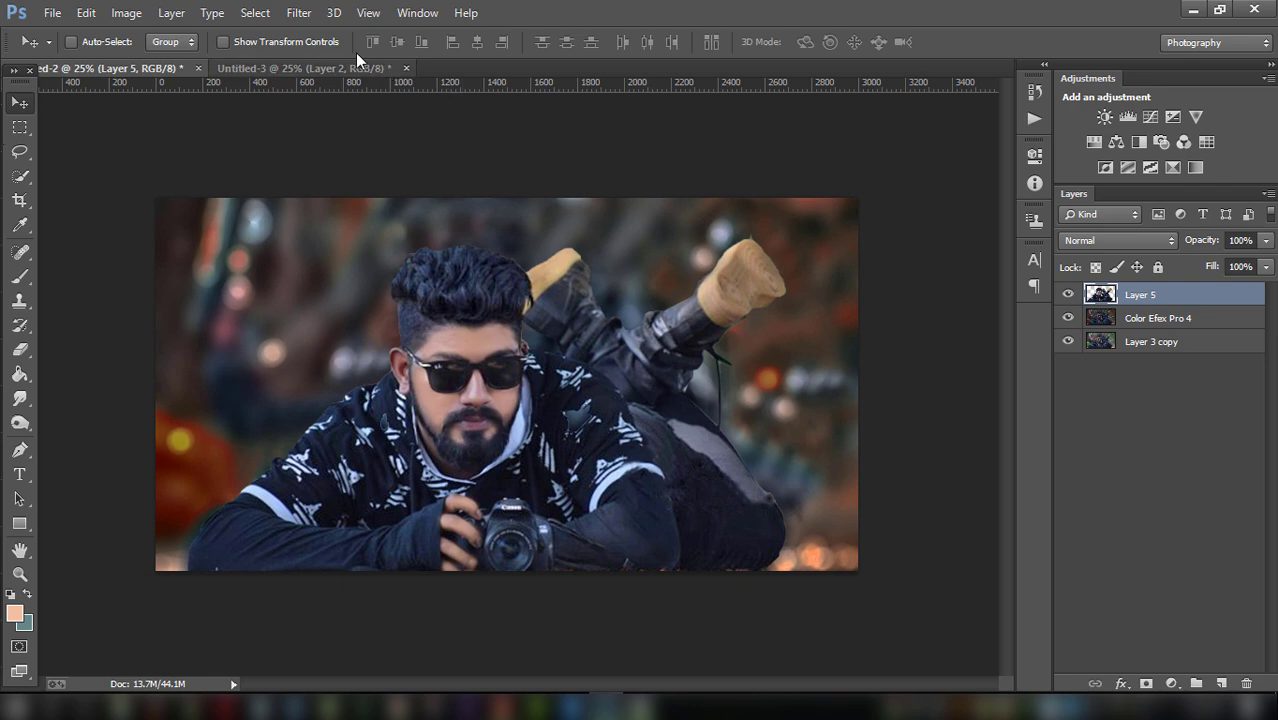
Duplicate the merged Layer 5.
click(298, 13)
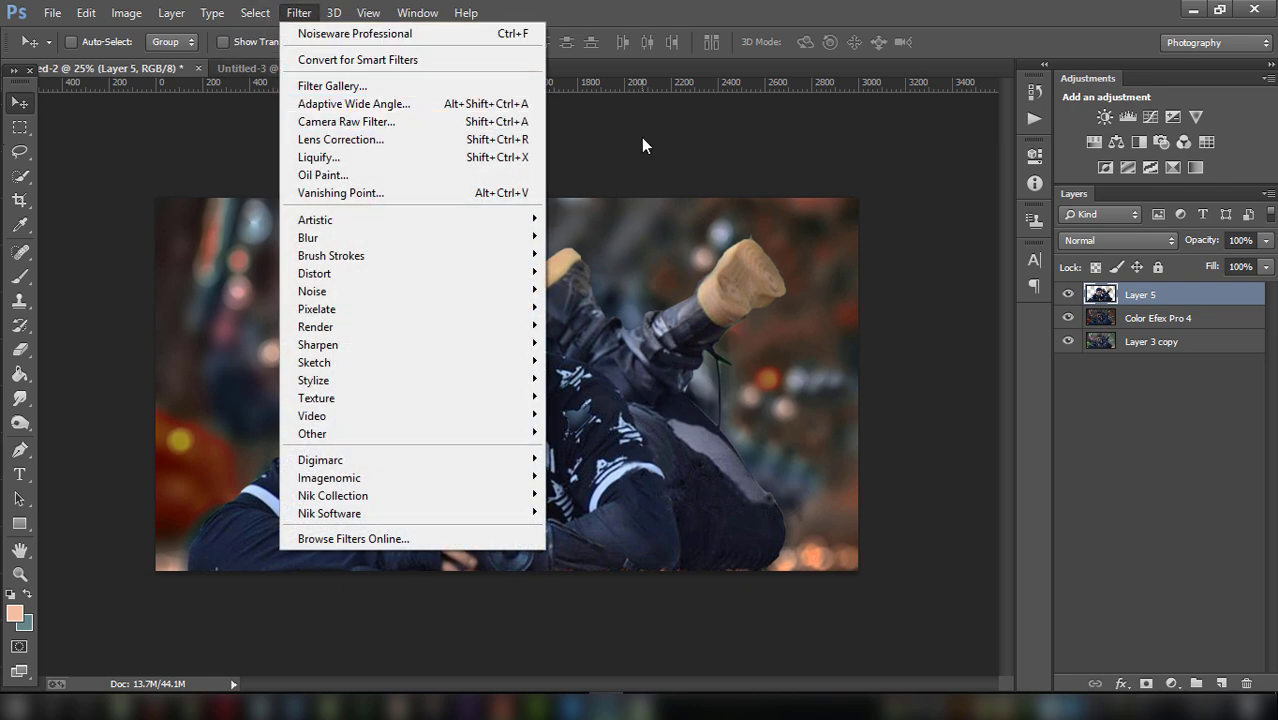
click(667, 145)
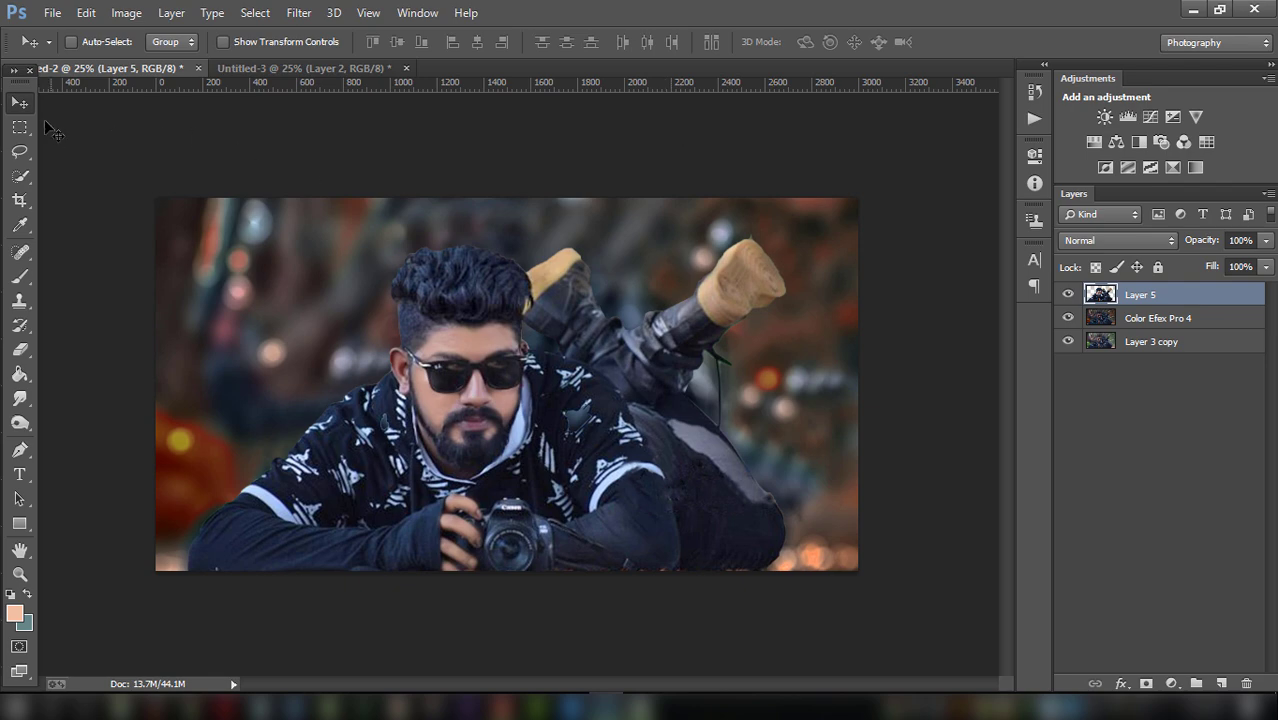
click(1155, 340)
click(1163, 300)
drag(1152, 305, 1221, 683)
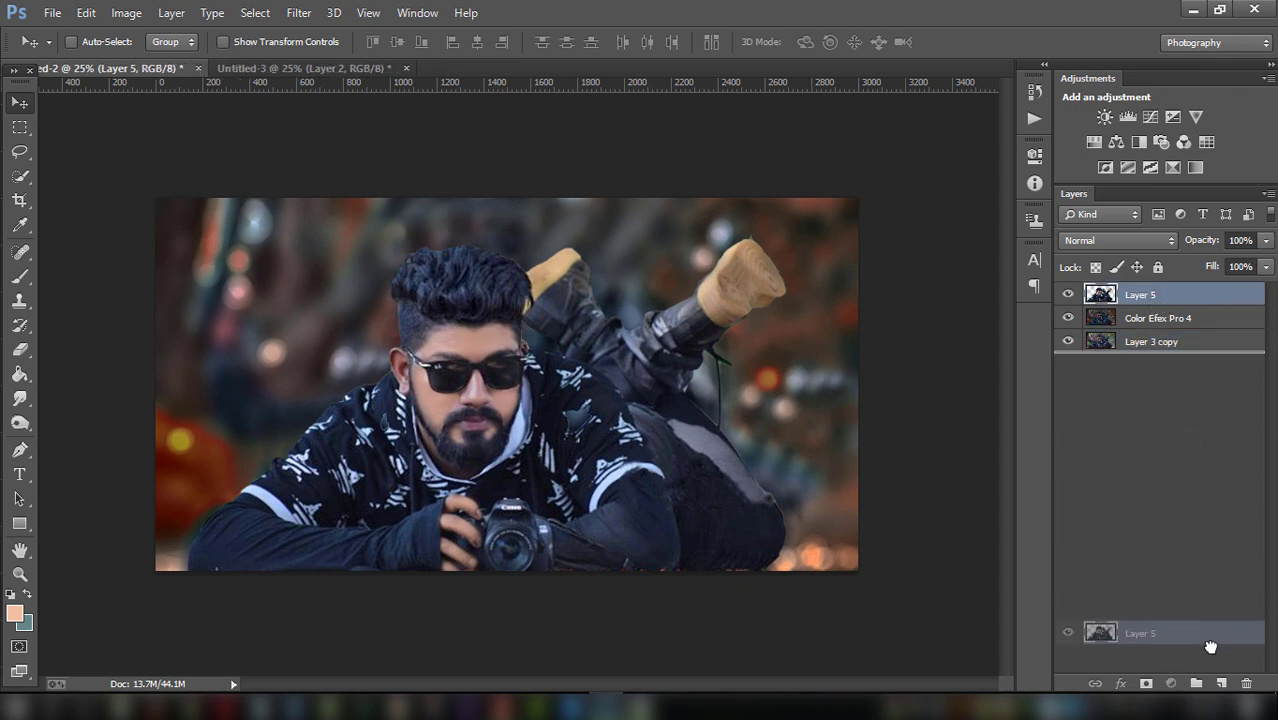
Bring the yellow shape from Untitled-3 onto the left lens and duplicate it onto the right lens.
click(341, 71)
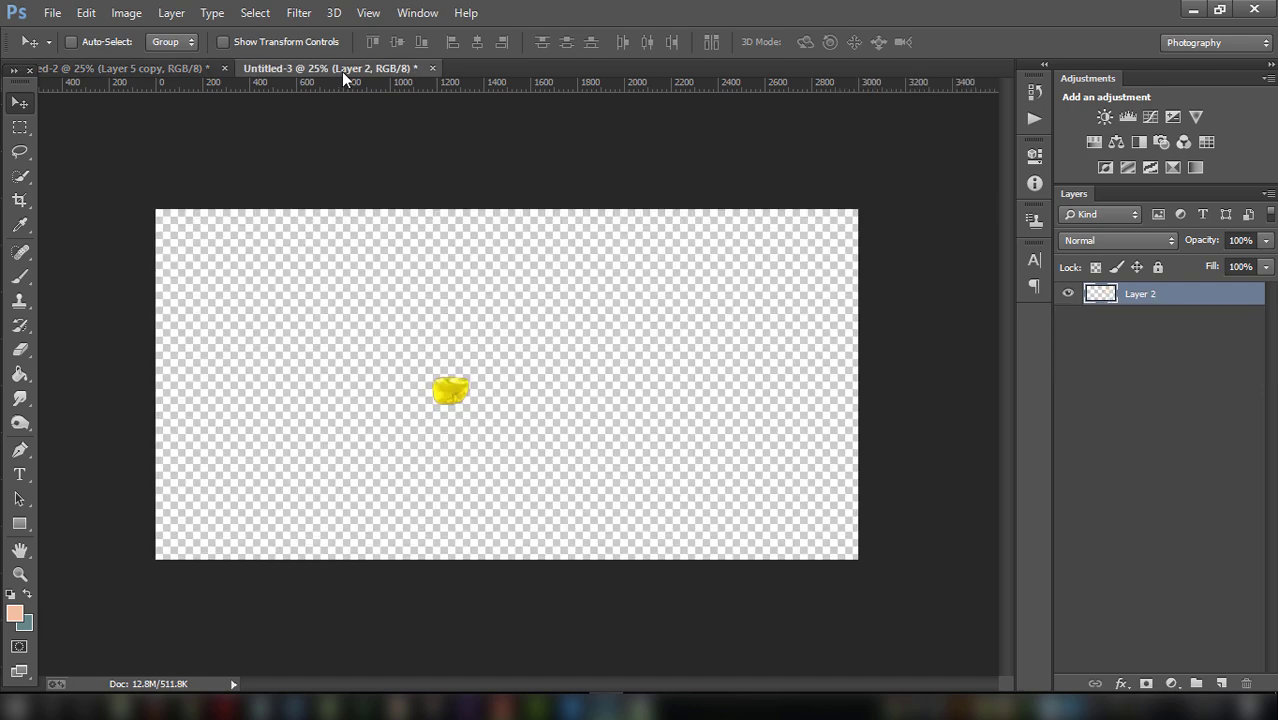
drag(459, 376, 355, 242)
drag(457, 360, 467, 388)
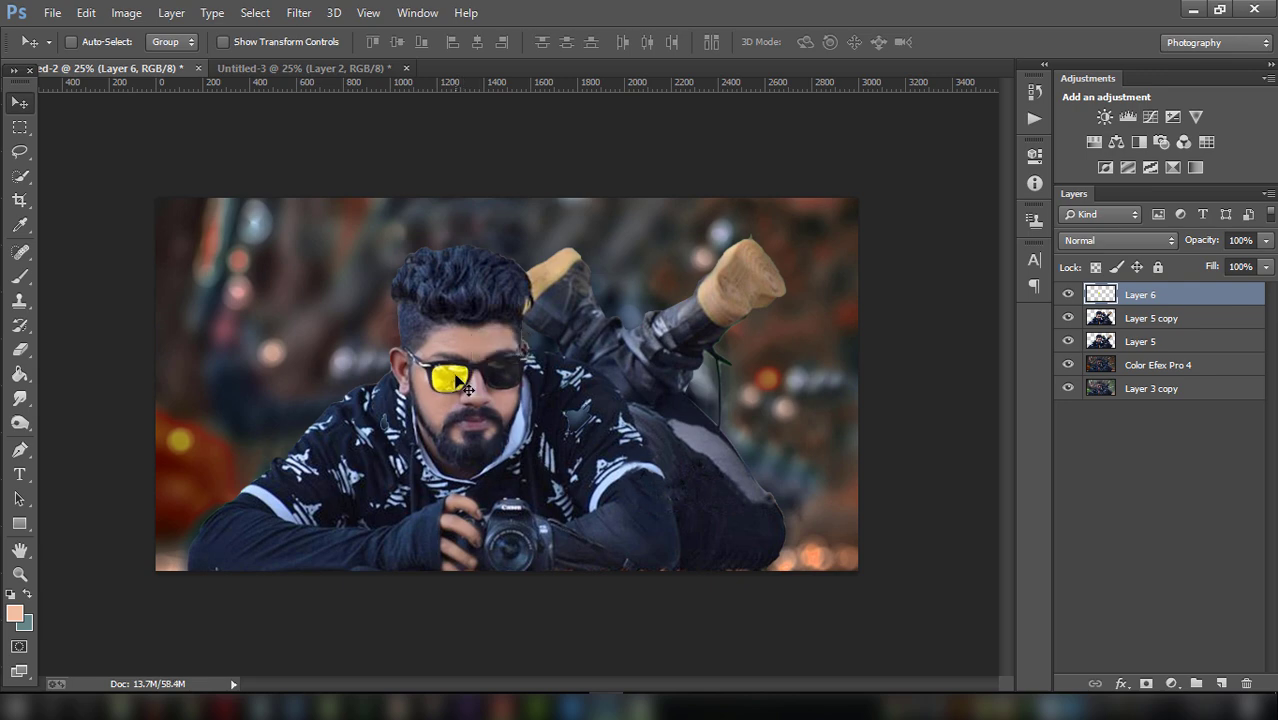
key(ctrl+plus)
key(ctrl+plus)
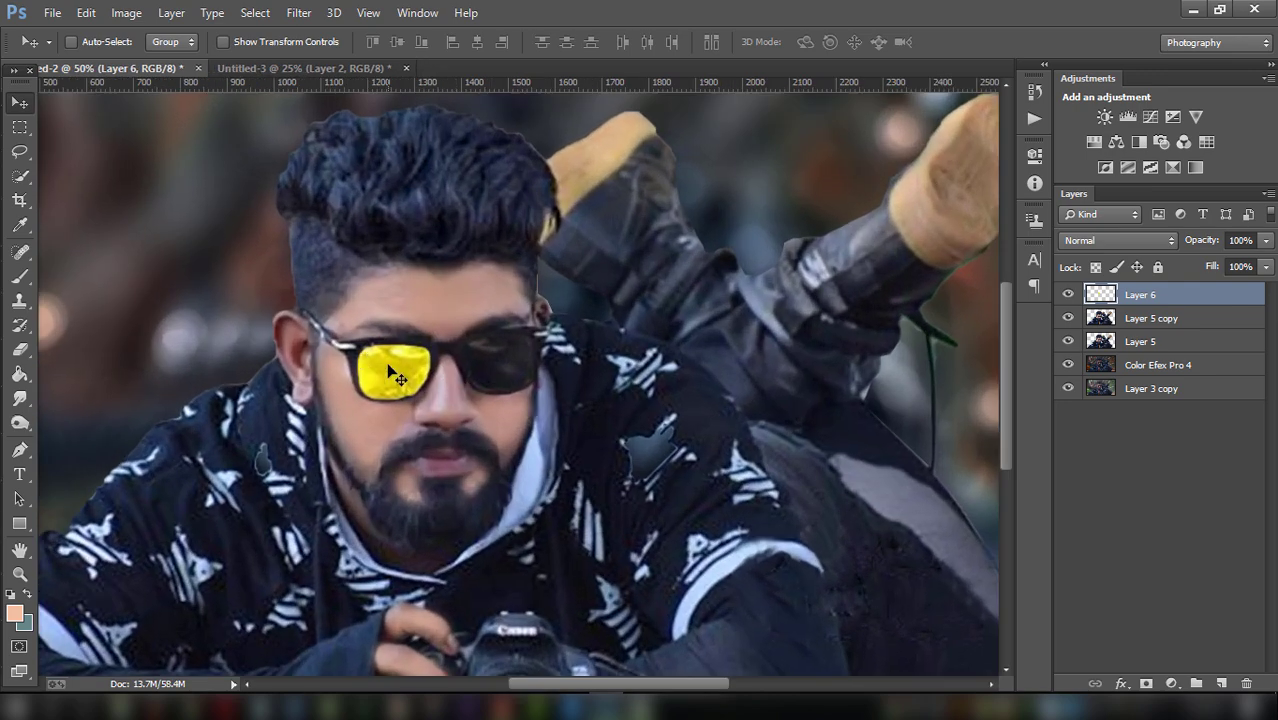
mouse_move(395, 377)
mouse_down()
mouse_move(382, 360)
mouse_move(502, 387)
mouse_move(491, 350)
mouse_up()
key(ctrl+j)
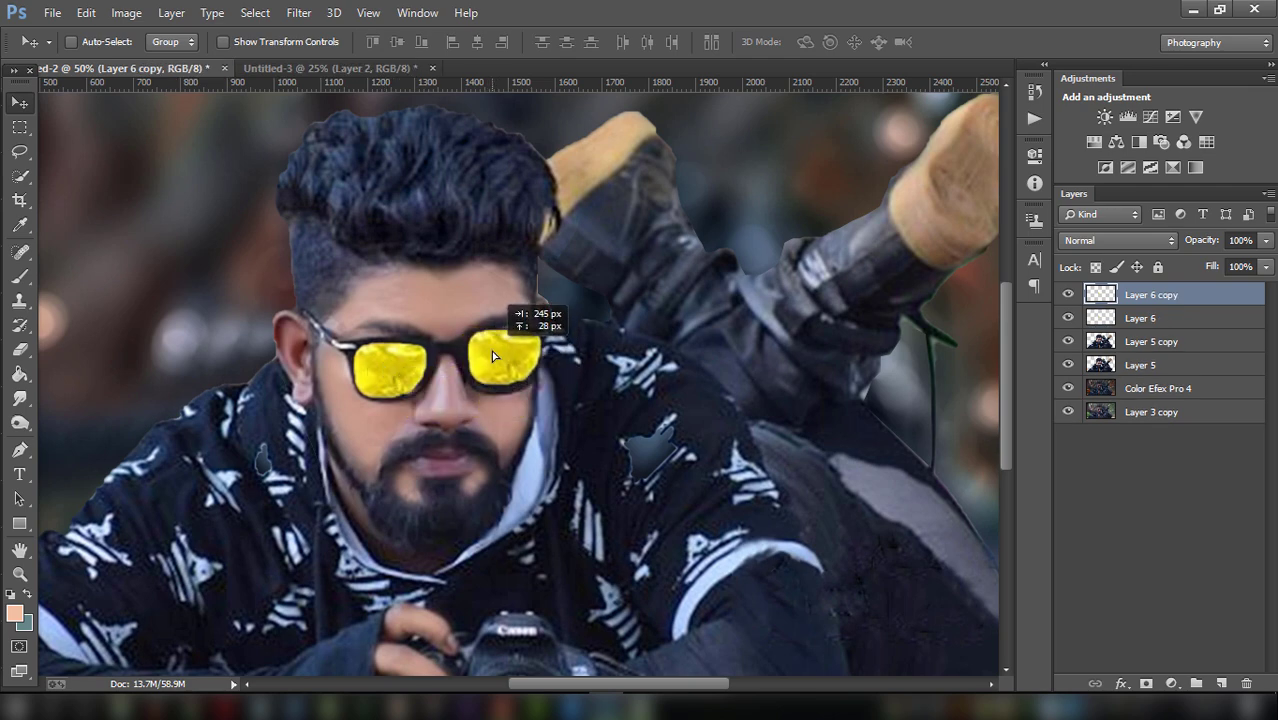
drag(491, 350, 499, 353)
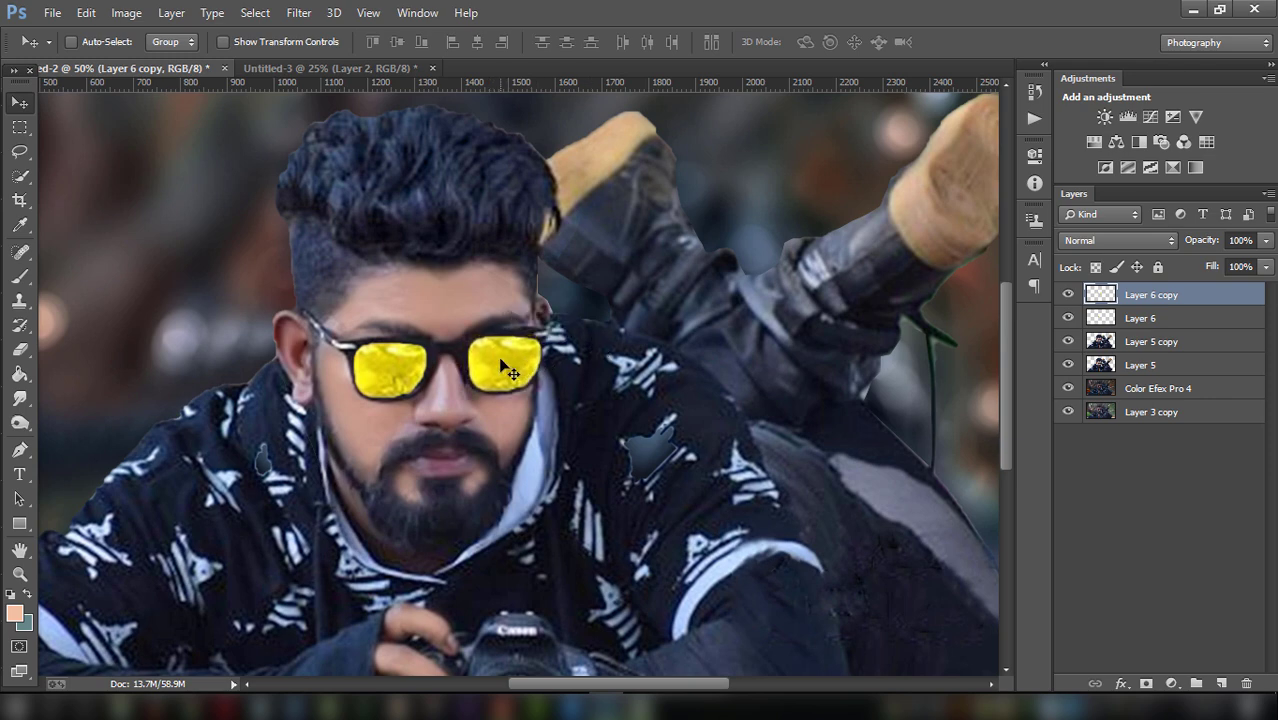
Trim the yellow lens shapes with the Eraser and merge Layer 6 with Layer 6 copy.
click(22, 350)
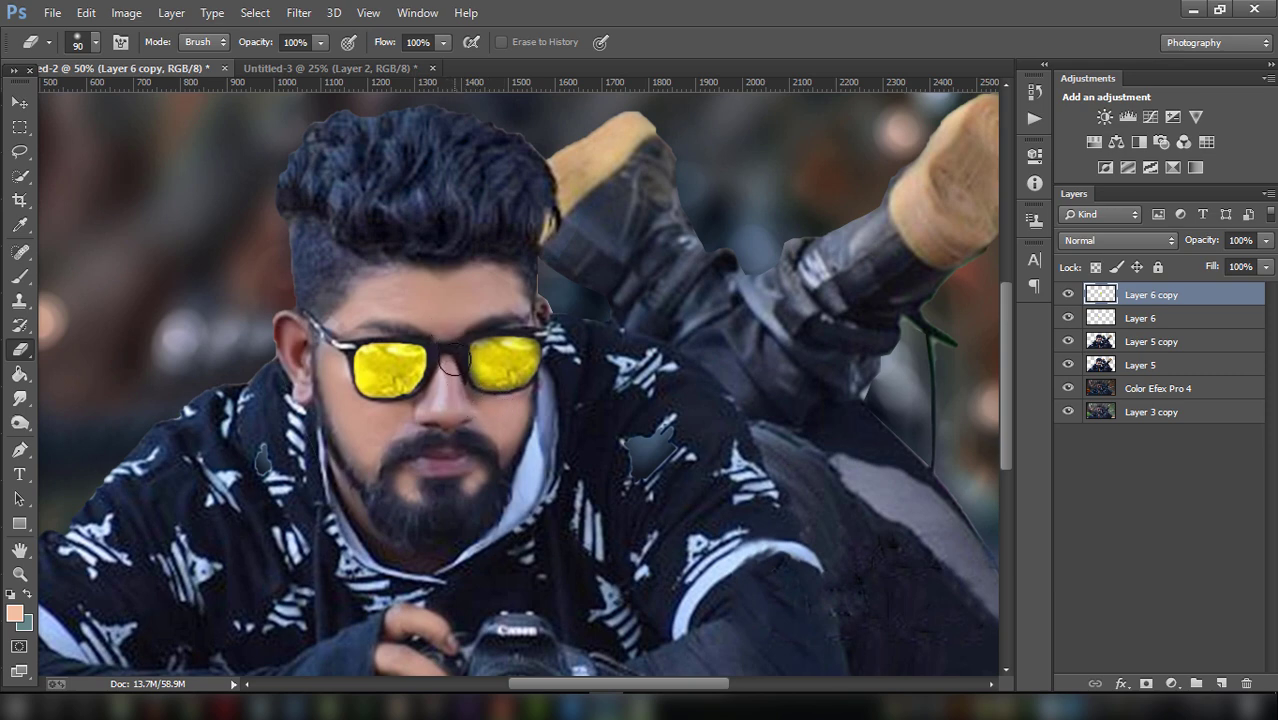
click(1112, 320)
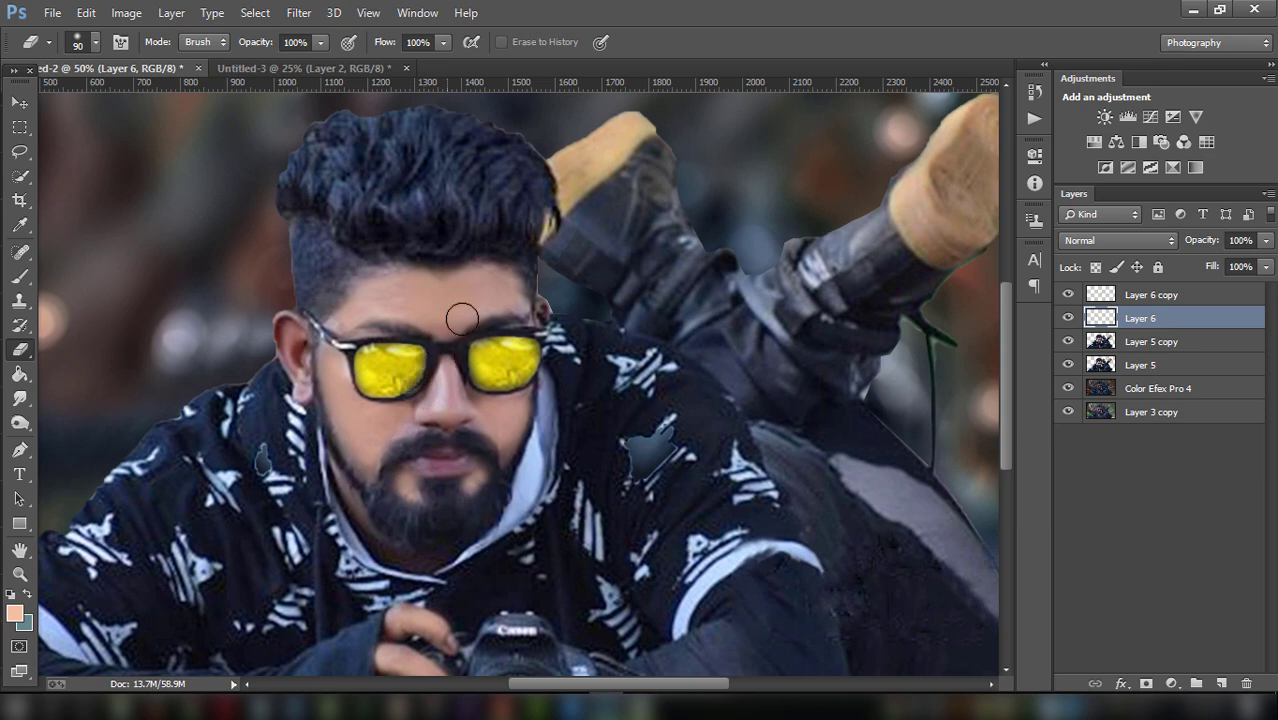
shift+click(1160, 299)
right_click(1160, 300)
click(816, 546)
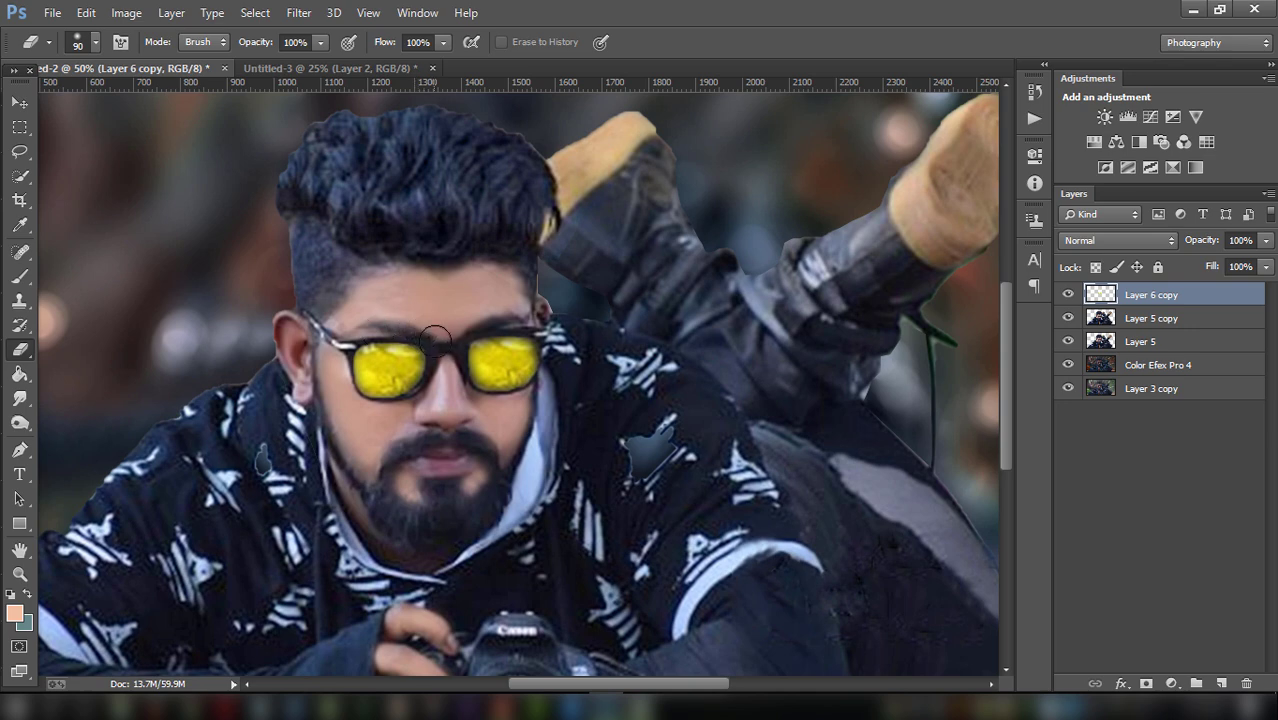
key(ctrl+minus)
key(ctrl+minus)
key(ctrl+minus)
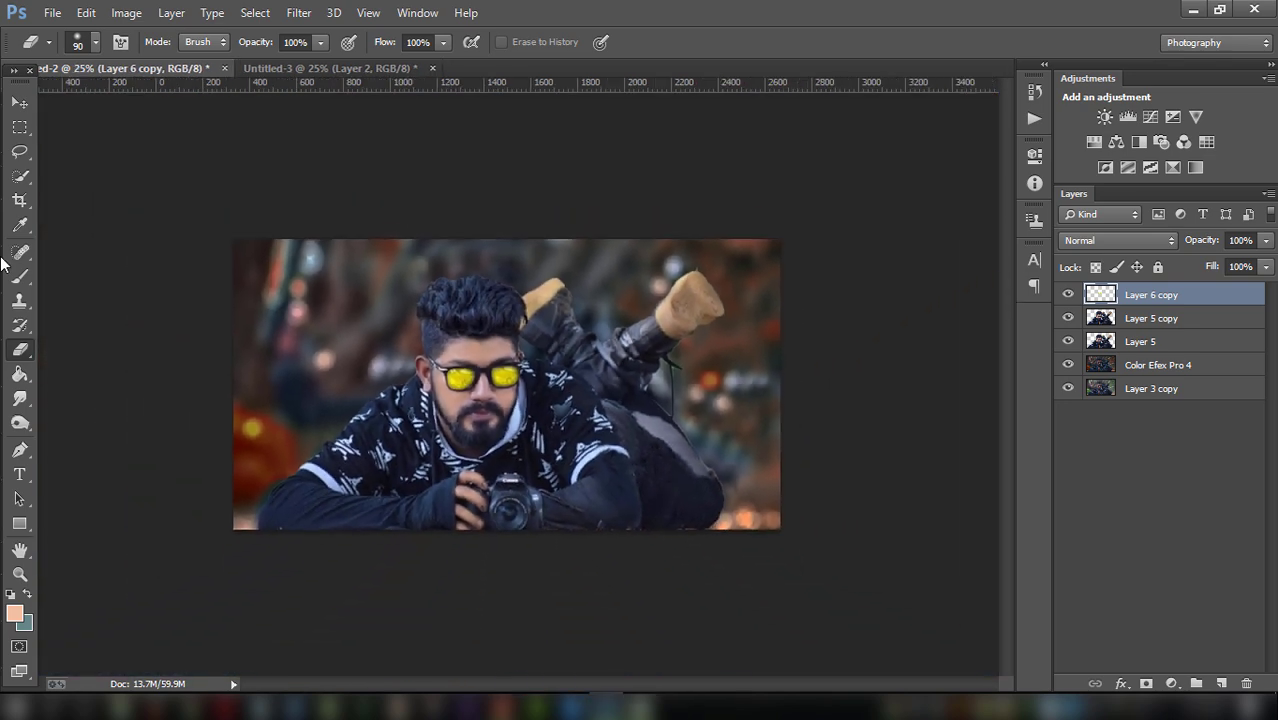
key(ctrl+plus)
Apply Hue/Saturation to the yellow lens layer at Saturation -10 and Lightness -6.
click(126, 12)
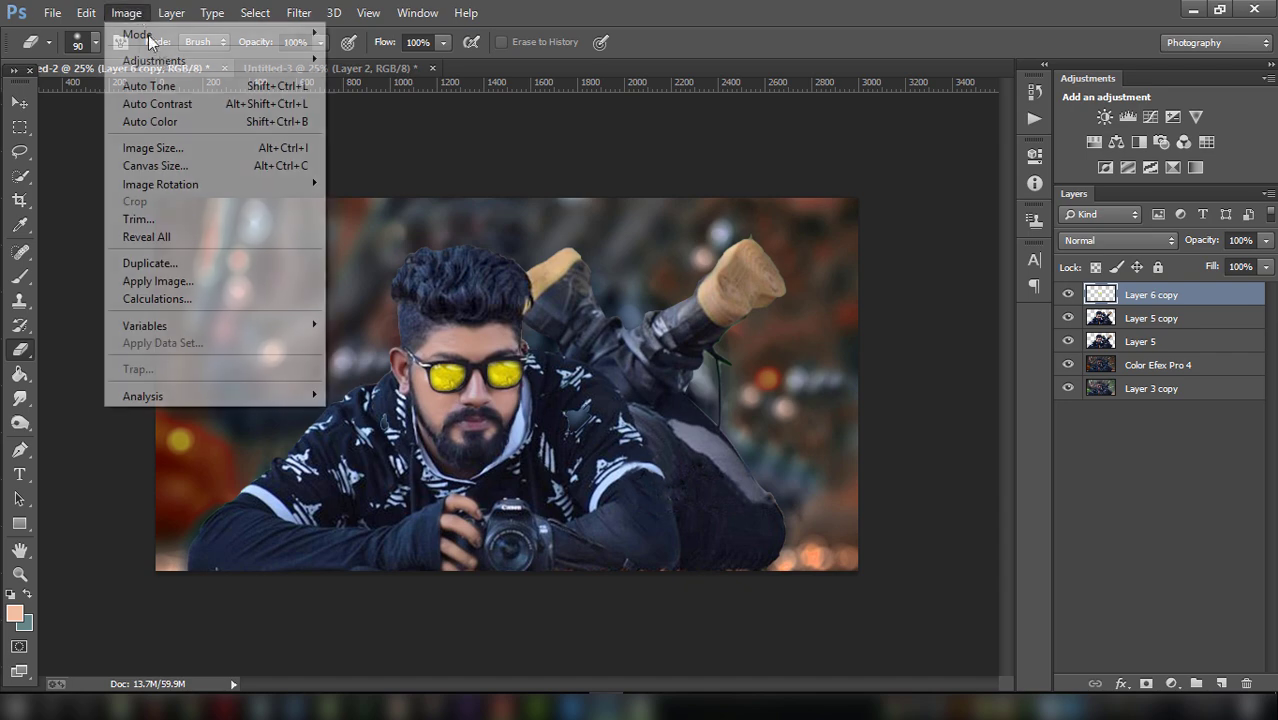
click(400, 158)
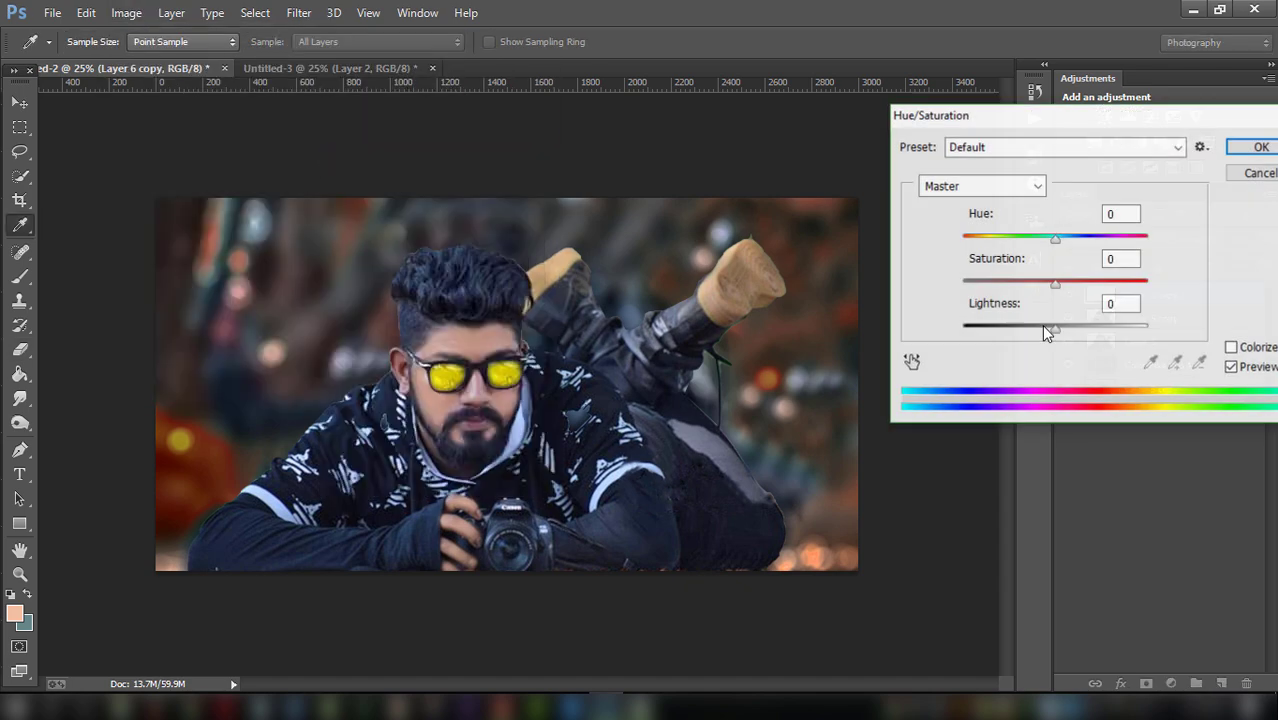
mouse_move(1055, 285)
mouse_down()
mouse_move(1143, 282)
mouse_move(1023, 282)
mouse_move(1045, 282)
mouse_up()
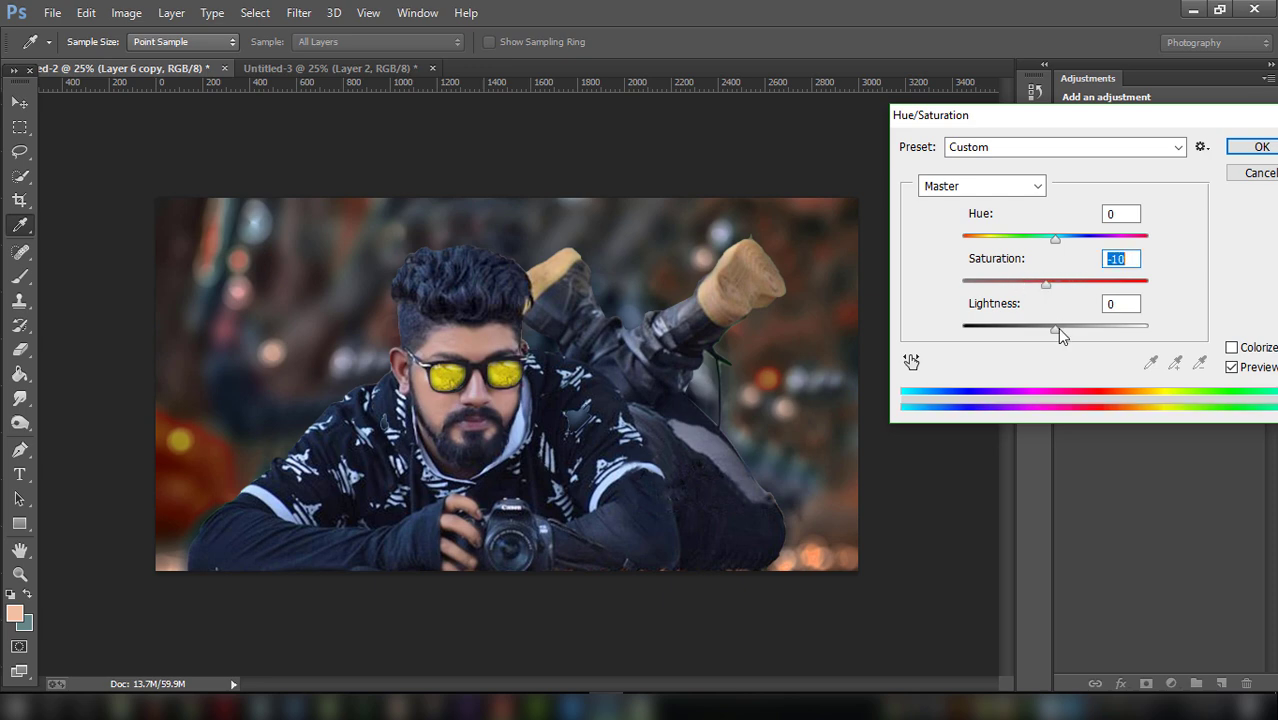
drag(1055, 327, 1050, 325)
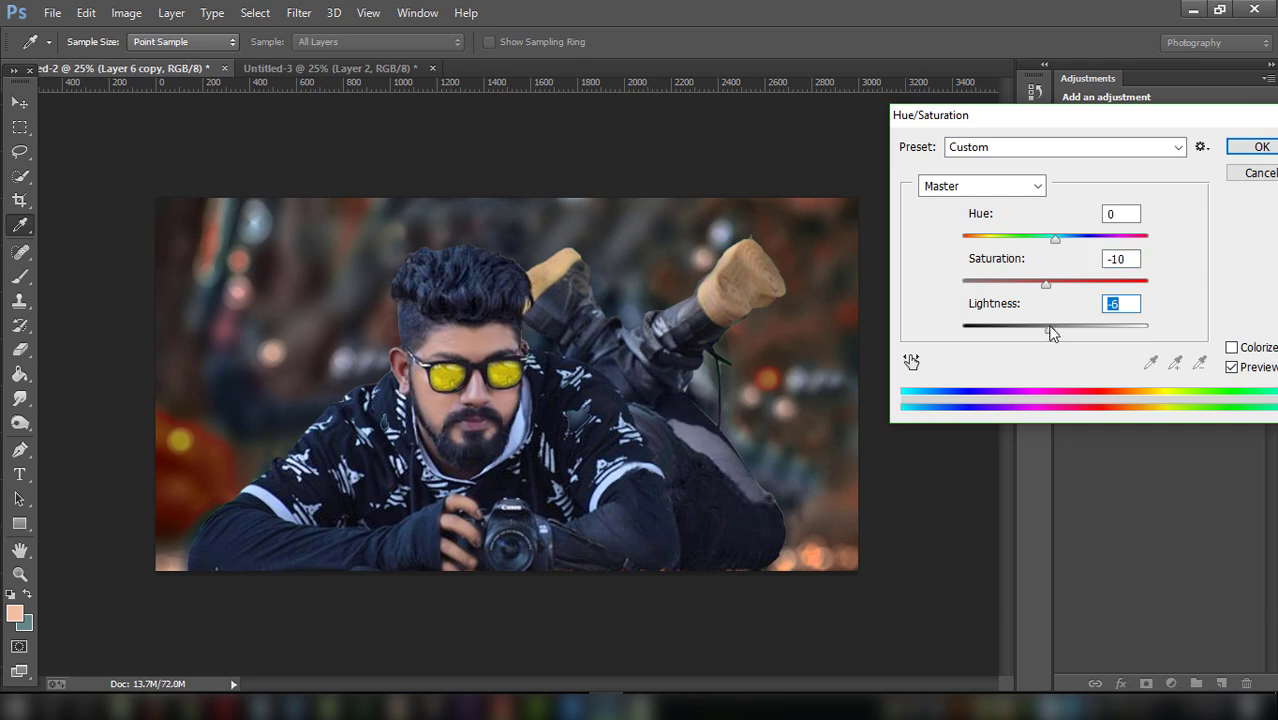
click(1260, 147)
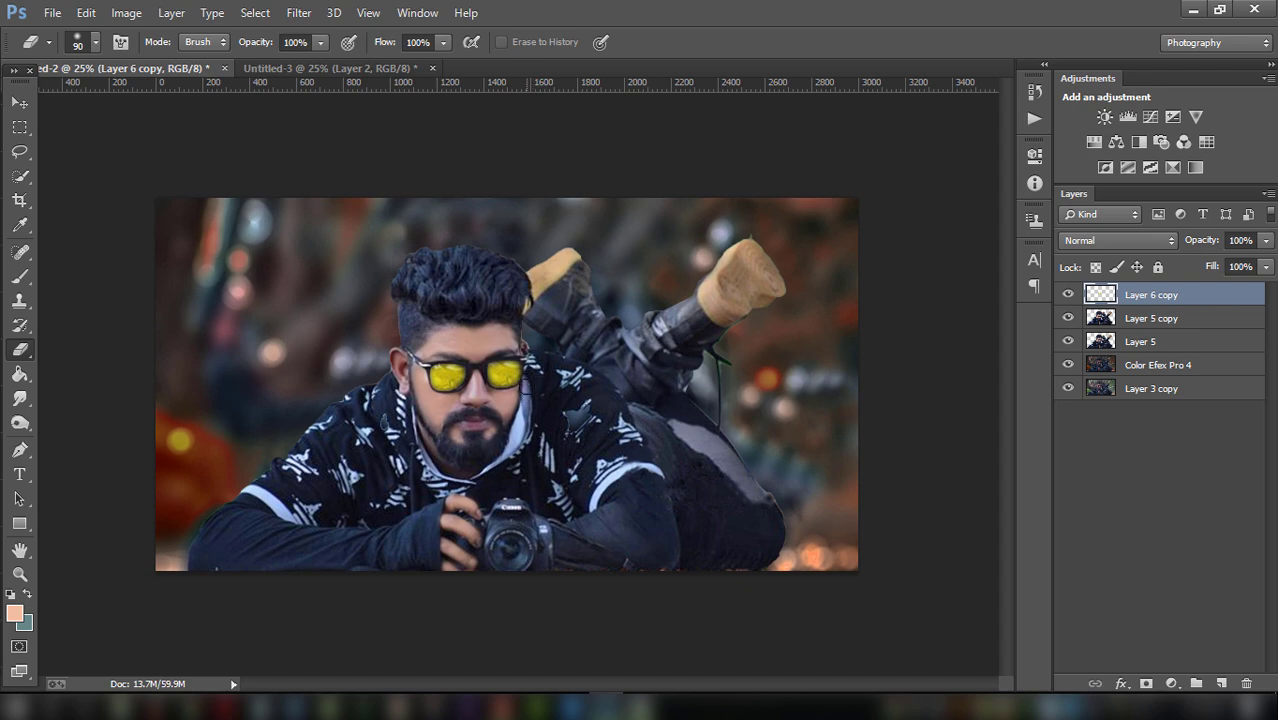
Merge Layer 5 copy with the lens tint layer, pick the Smudge tool and zoom to 33.3%.
shift+click(1148, 318)
right_click(1150, 318)
click(805, 546)
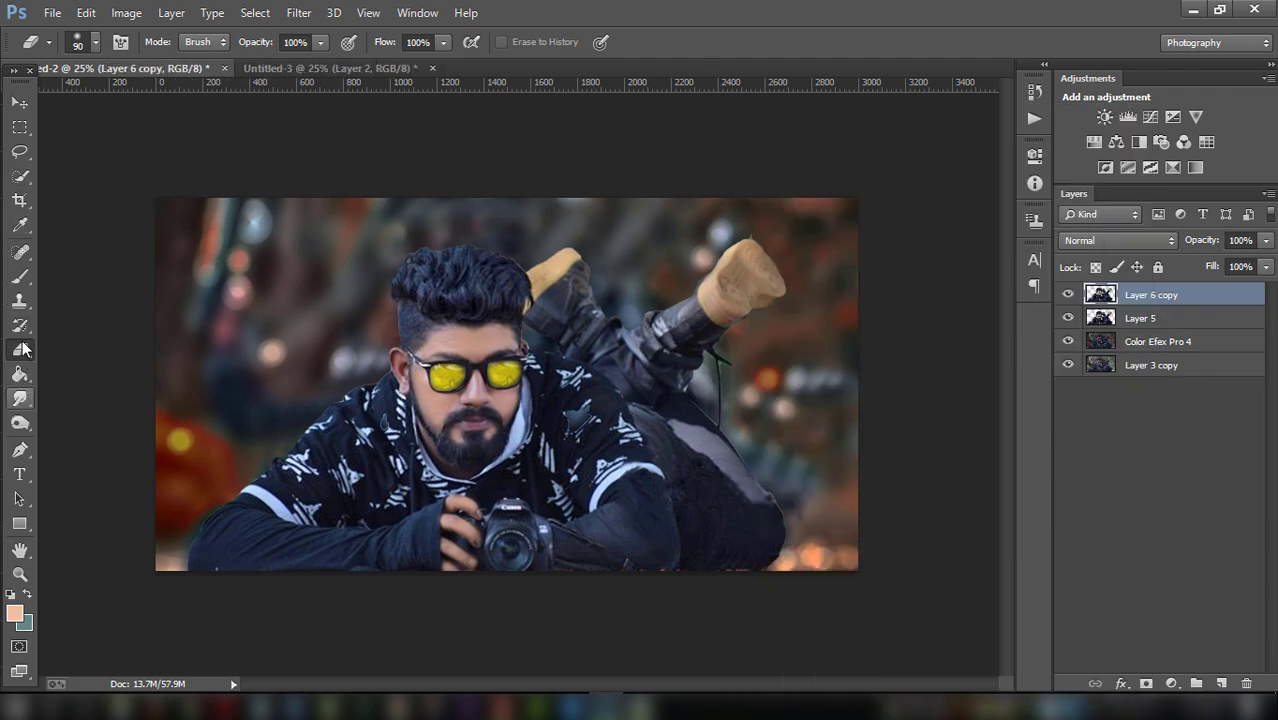
click(20, 398)
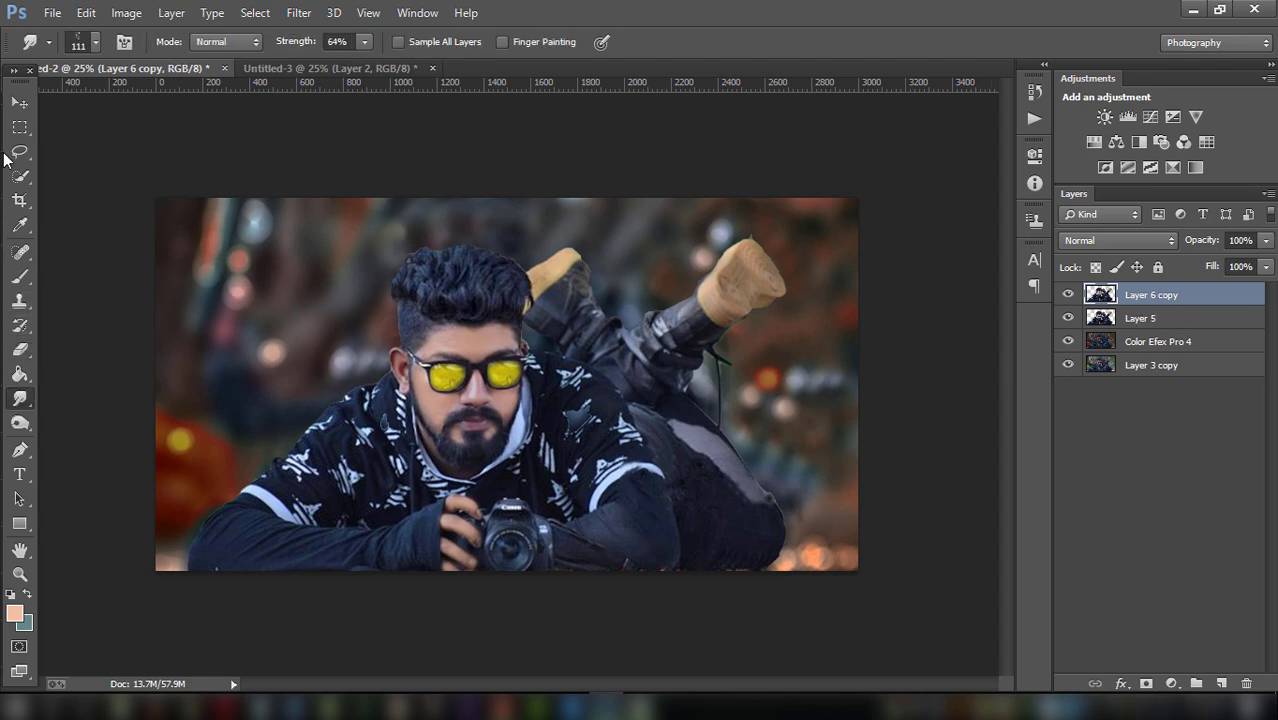
key(ctrl+plus)
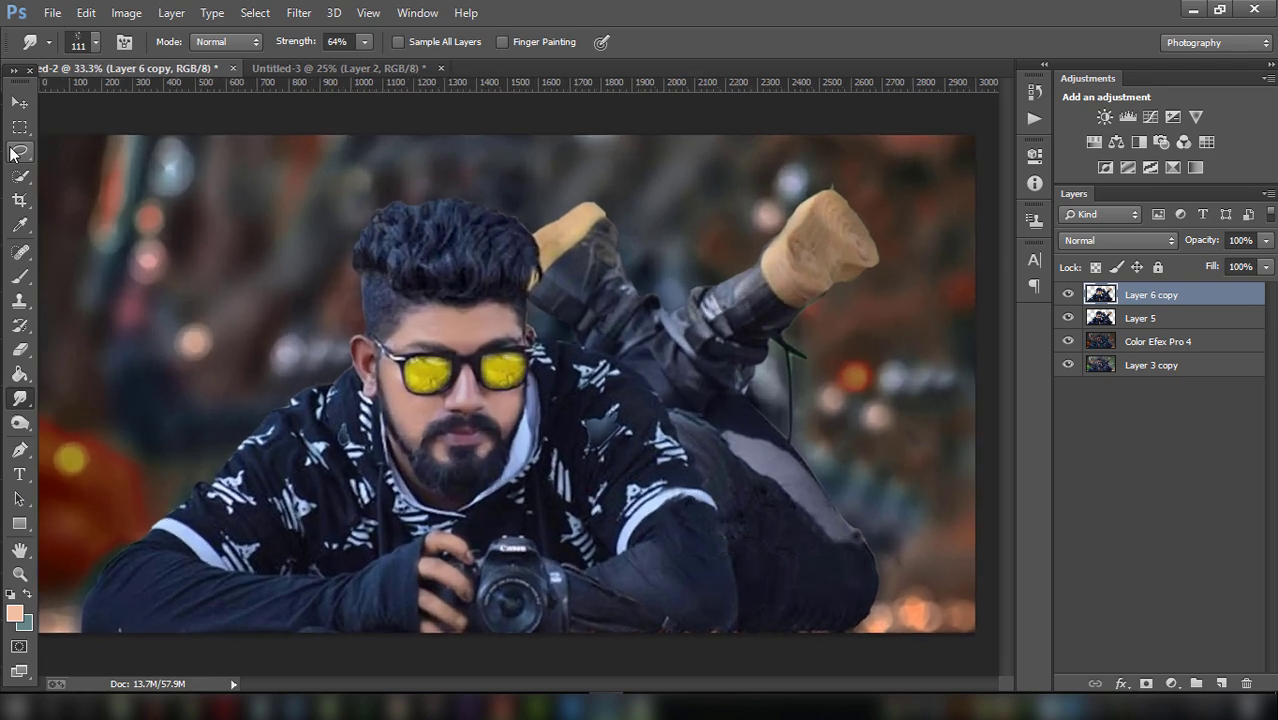
Merge Layer 5 into Layer 6 copy, undoing an accidental move to the stack bottom.
ctrl+click(1135, 318)
right_click(1135, 318)
click(800, 543)
drag(1160, 295, 1160, 655)
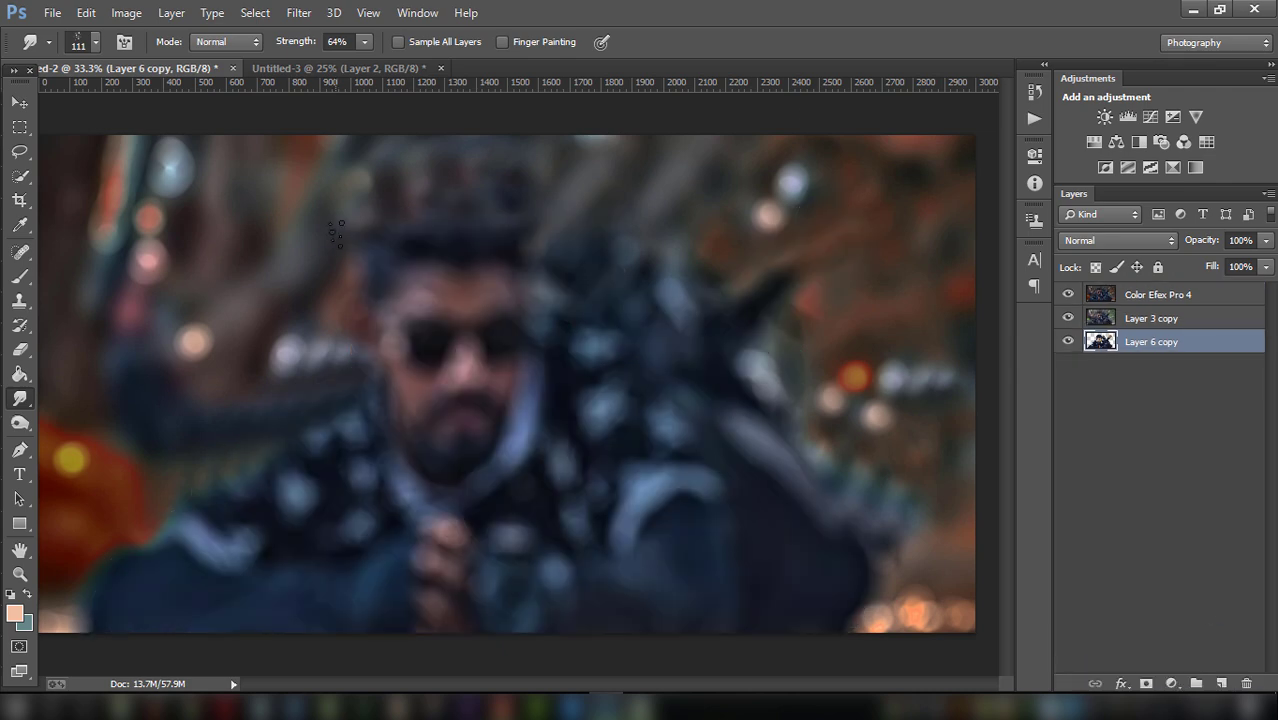
click(86, 12)
click(130, 14)
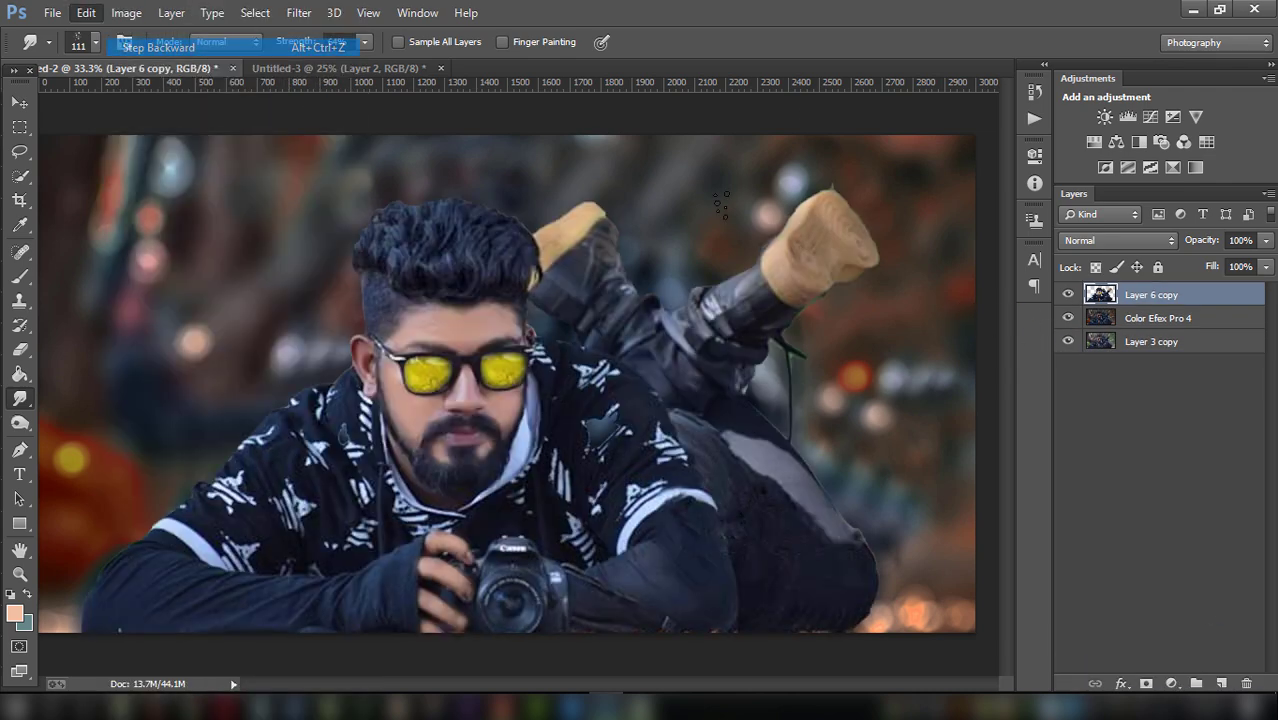
Duplicate Layer 6 copy, hide the selected copy, and set the Smudge brush to 62% strength.
drag(1185, 300, 1221, 683)
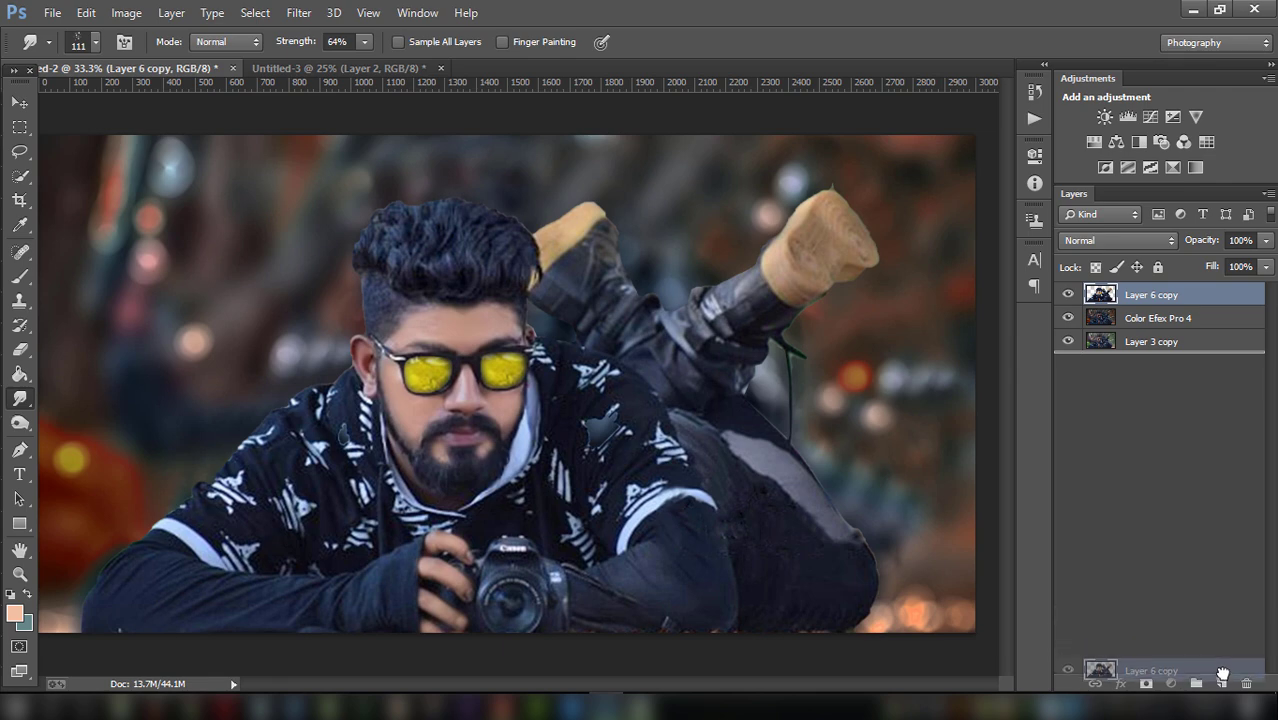
click(1100, 322)
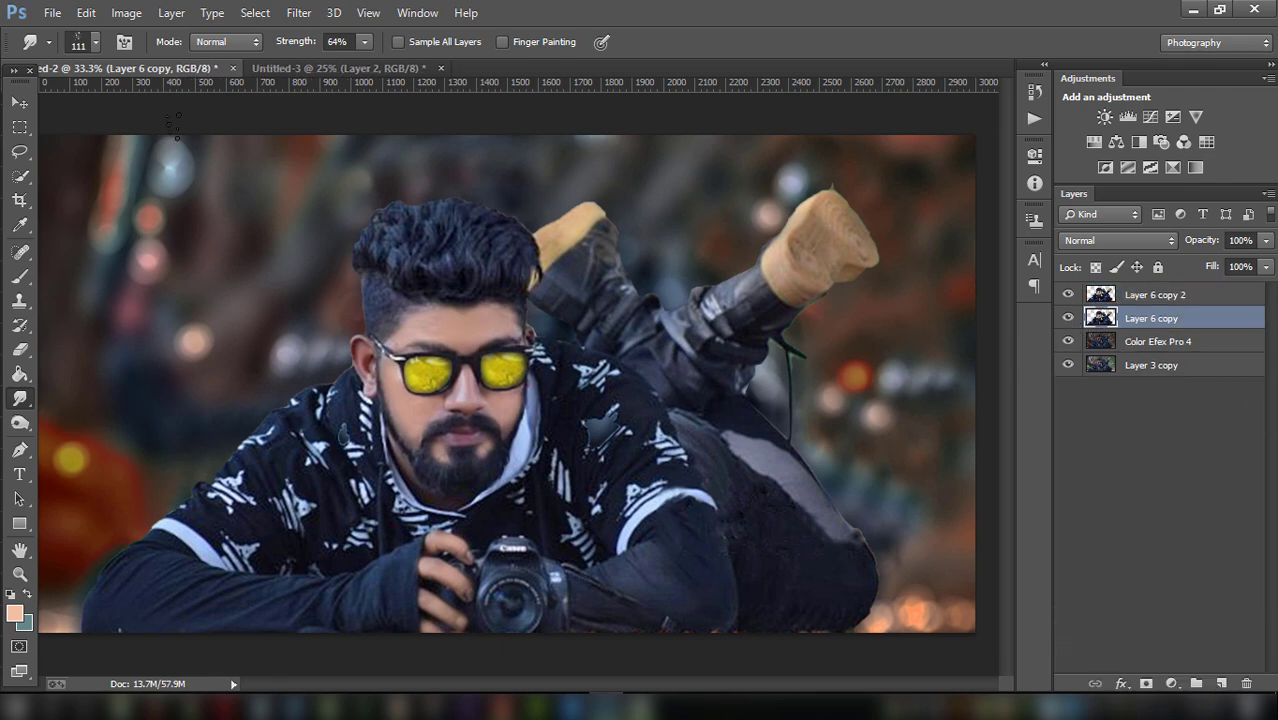
click(1068, 318)
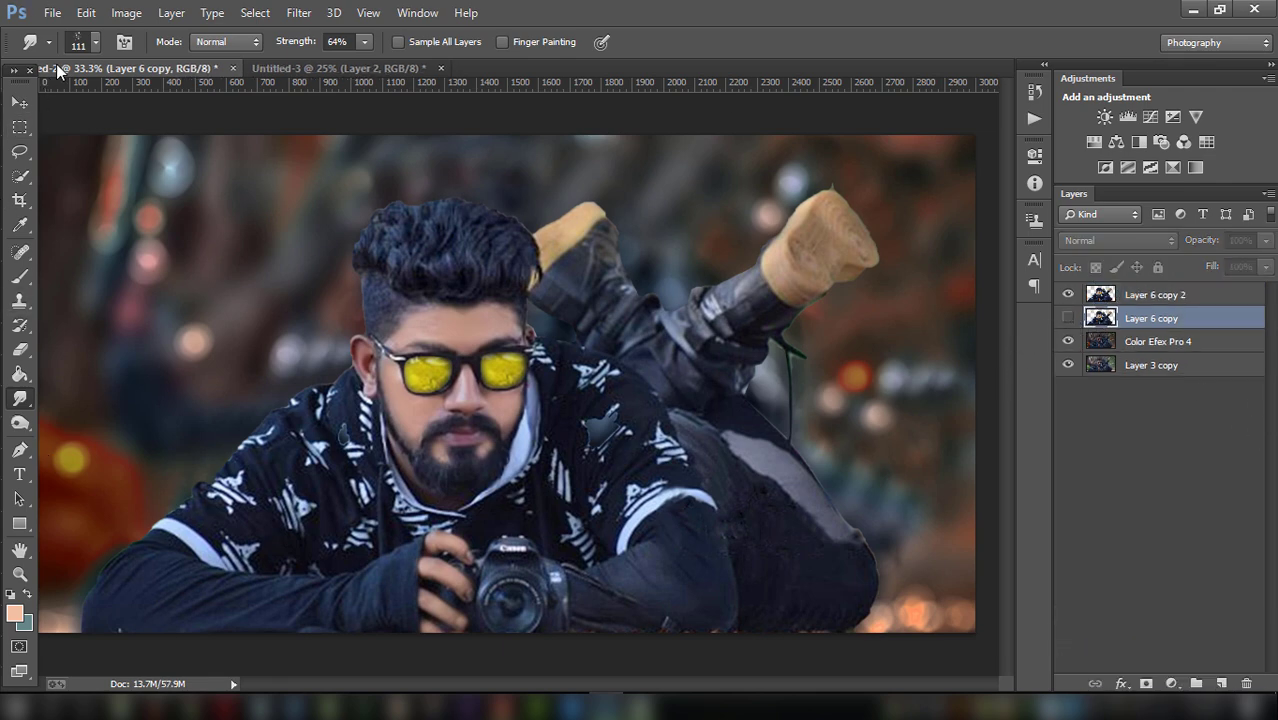
click(88, 44)
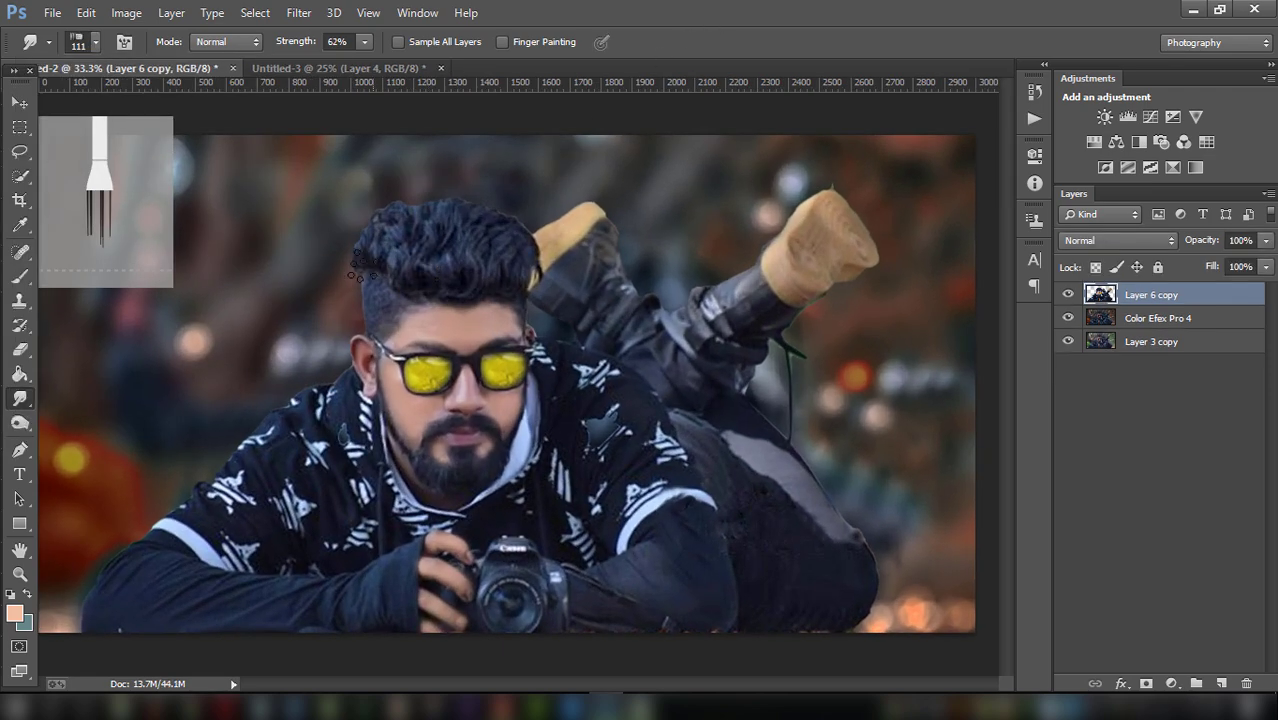
Smudge the top and right edges of the hair outward at brush sizes 80 and 60.
key(bracketleft)
key(bracketleft)
key(bracketleft)
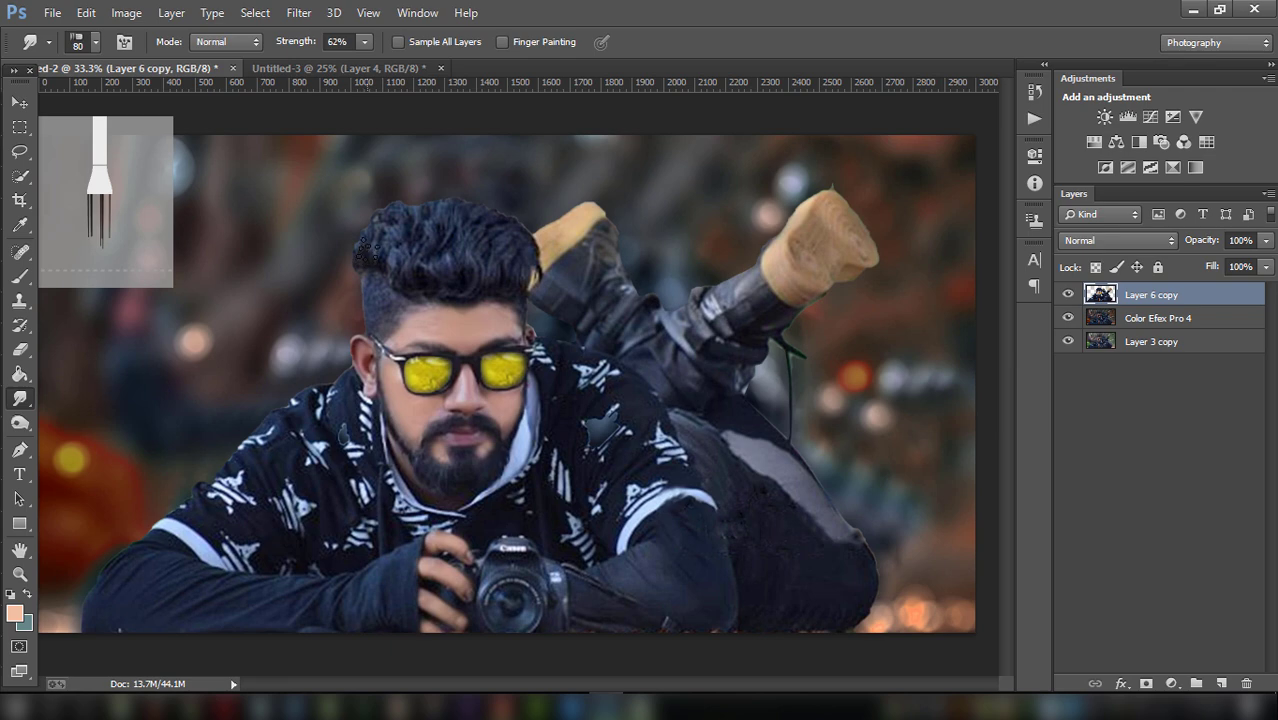
drag(368, 255, 458, 197)
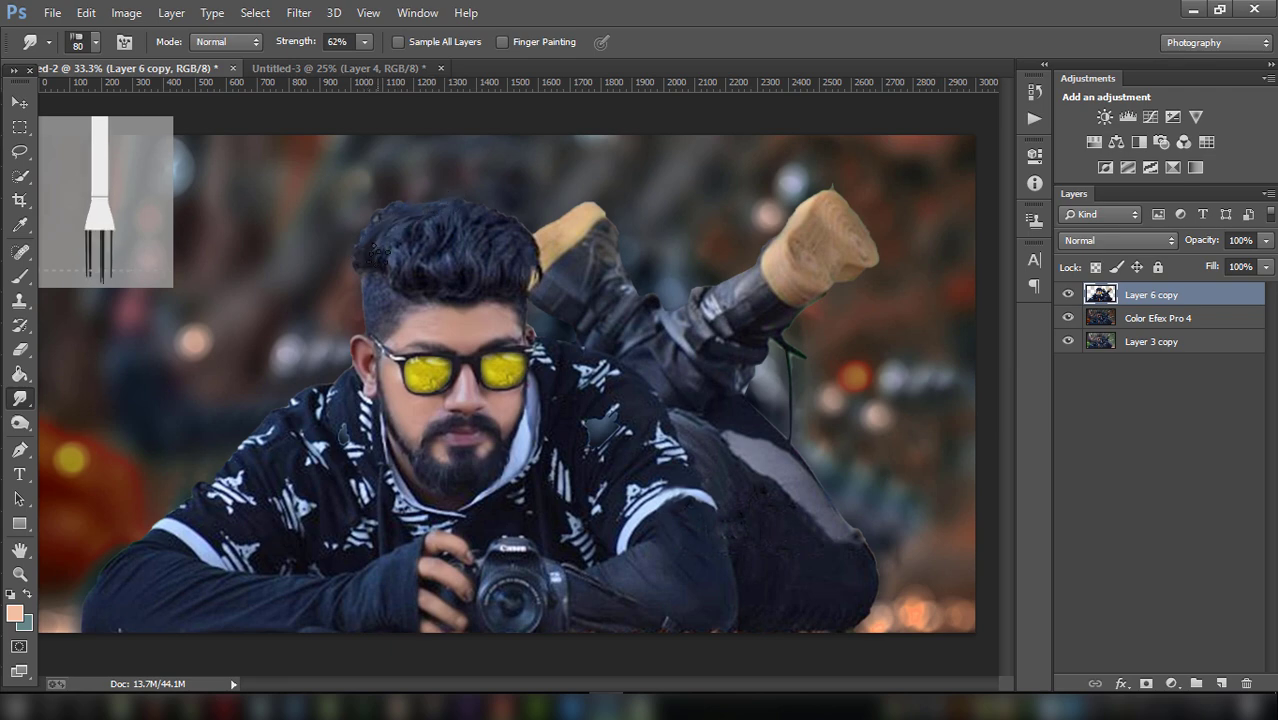
mouse_move(357, 252)
mouse_down()
mouse_move(428, 228)
mouse_move(445, 200)
mouse_up()
mouse_move(430, 266)
mouse_down()
mouse_move(462, 222)
mouse_move(520, 210)
mouse_move(500, 260)
mouse_up()
mouse_move(418, 218)
mouse_down()
mouse_move(454, 262)
mouse_move(560, 250)
mouse_up()
key(bracketleft)
key(bracketleft)
mouse_move(486, 262)
mouse_down()
mouse_move(552, 244)
mouse_move(545, 236)
mouse_up()
drag(495, 285, 540, 280)
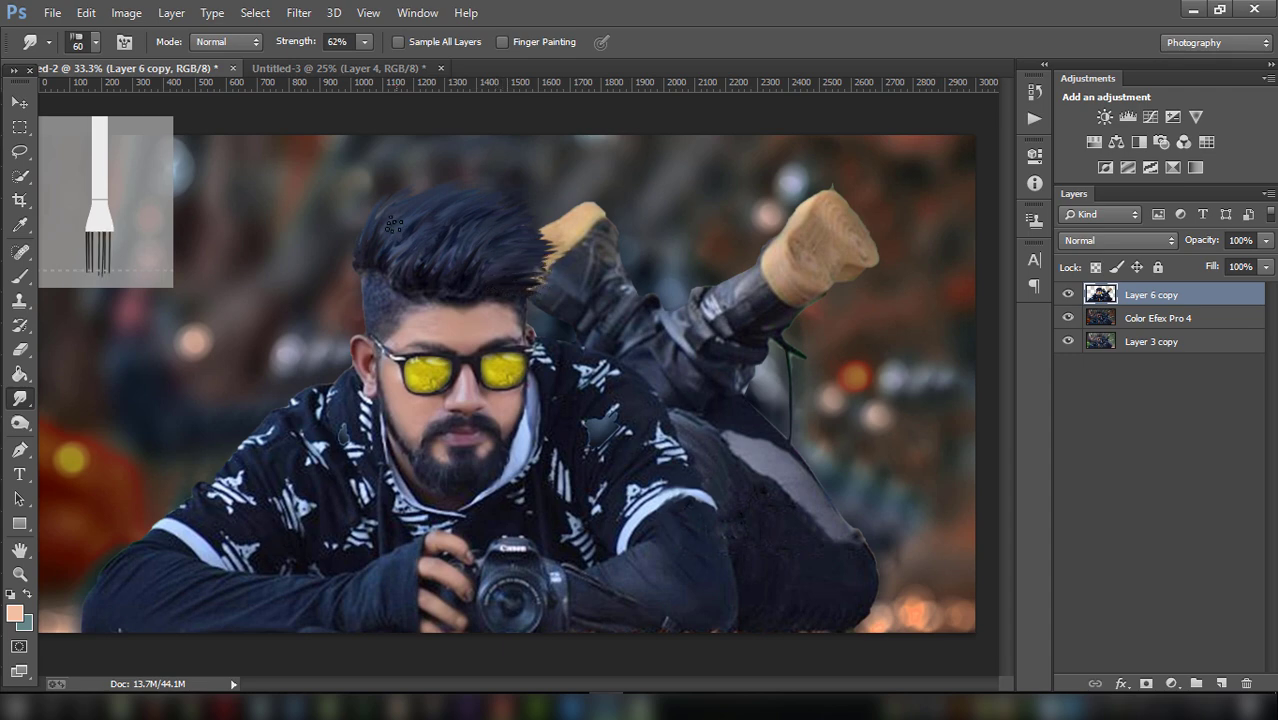
drag(393, 225, 519, 208)
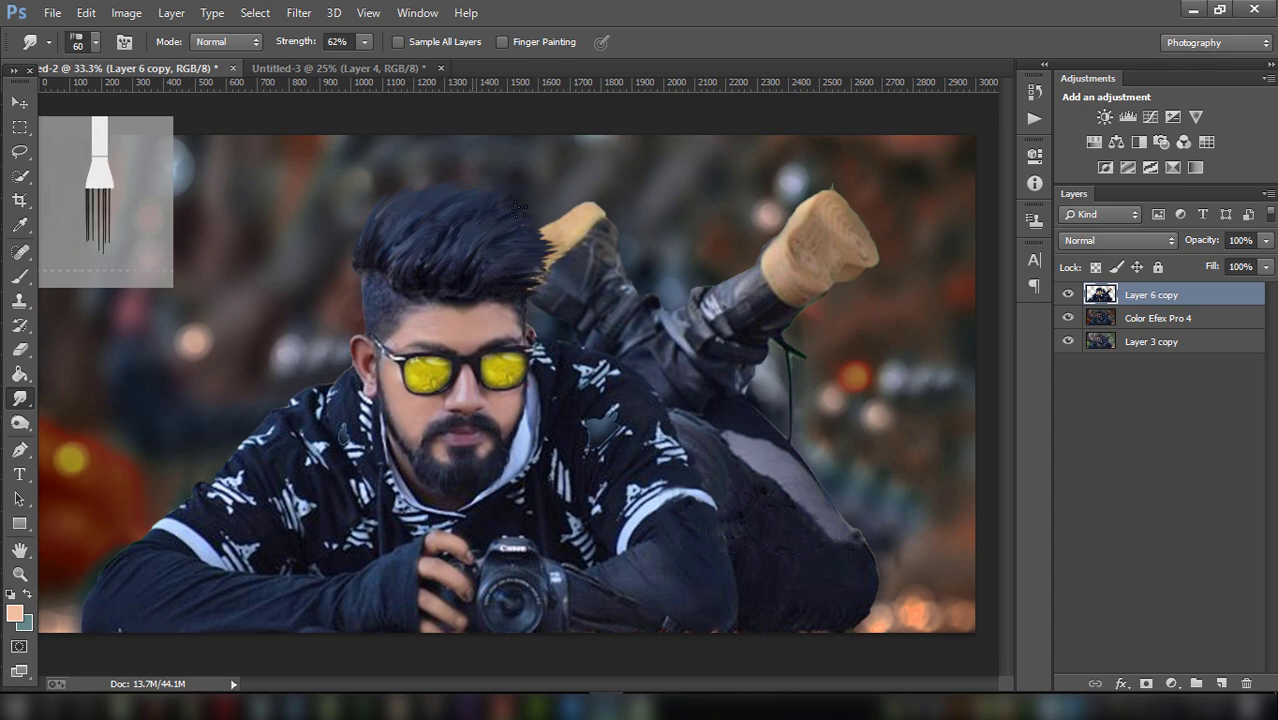
Undo one stroke, then re-smudge the top of the head and the right edge at size 90.
click(86, 12)
click(117, 47)
click(86, 12)
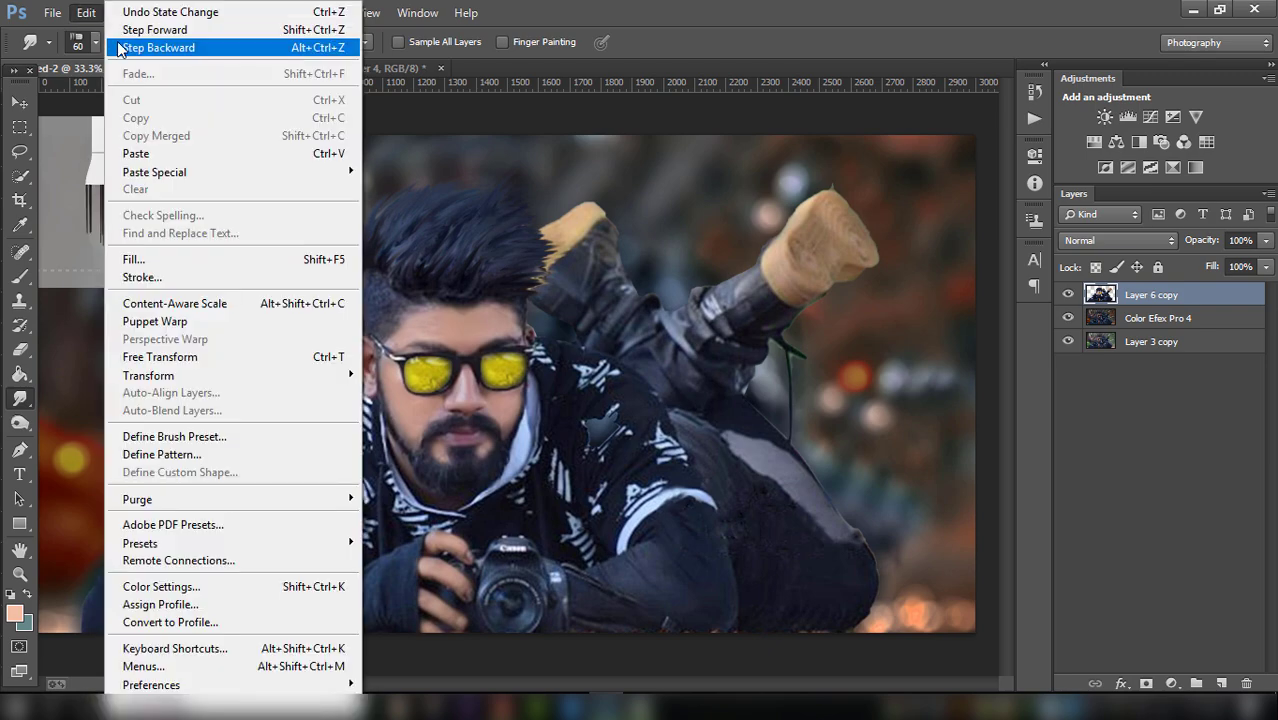
click(117, 47)
drag(494, 228, 489, 210)
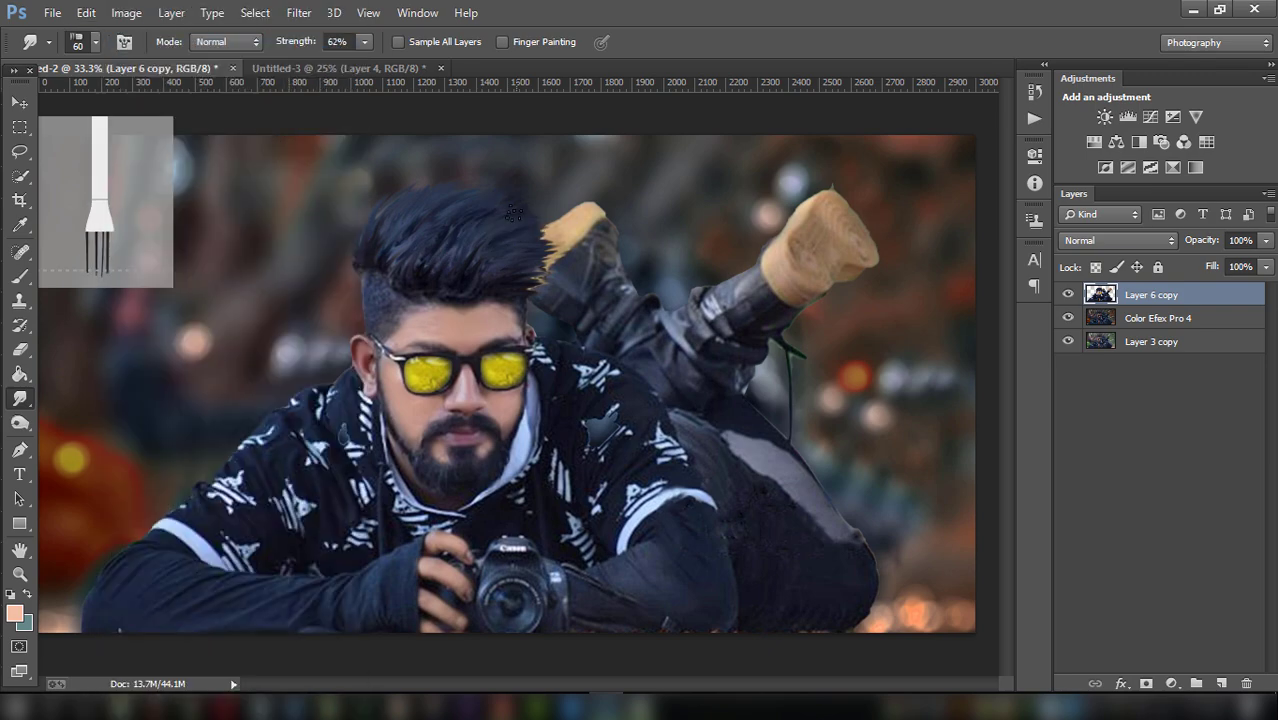
drag(436, 178, 440, 283)
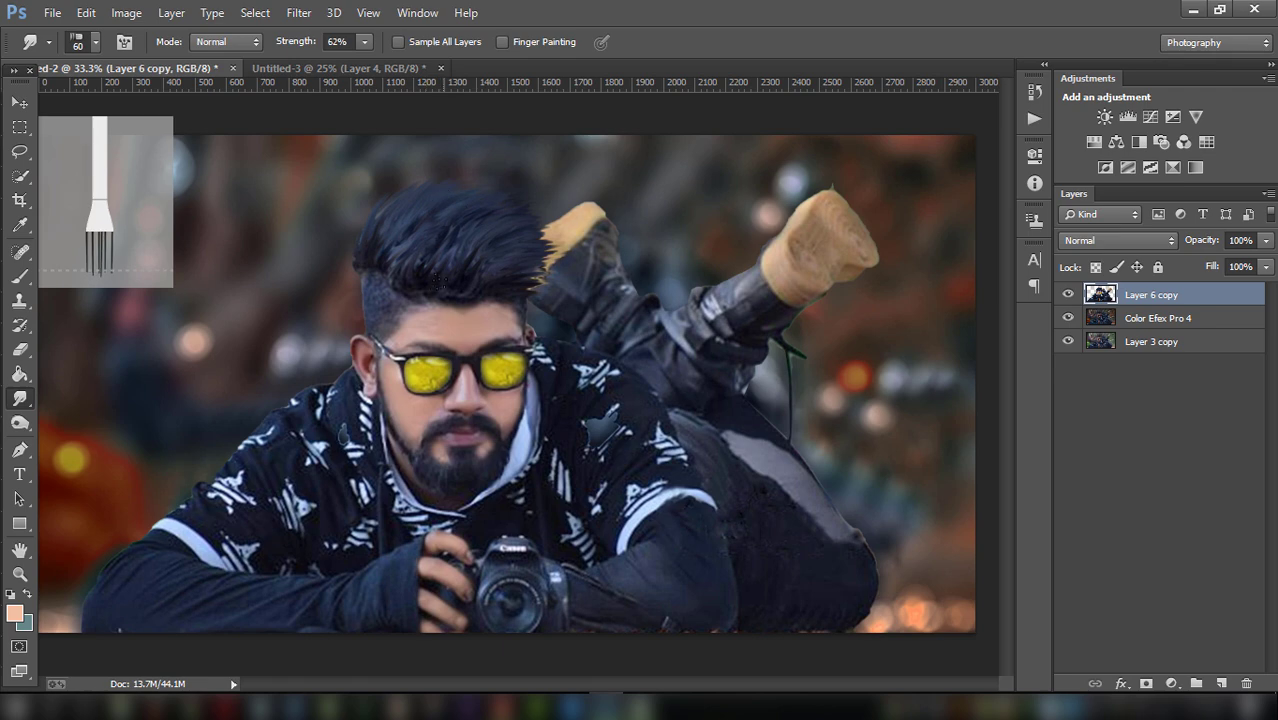
mouse_move(366, 240)
mouse_down()
mouse_move(373, 188)
mouse_move(404, 188)
mouse_up()
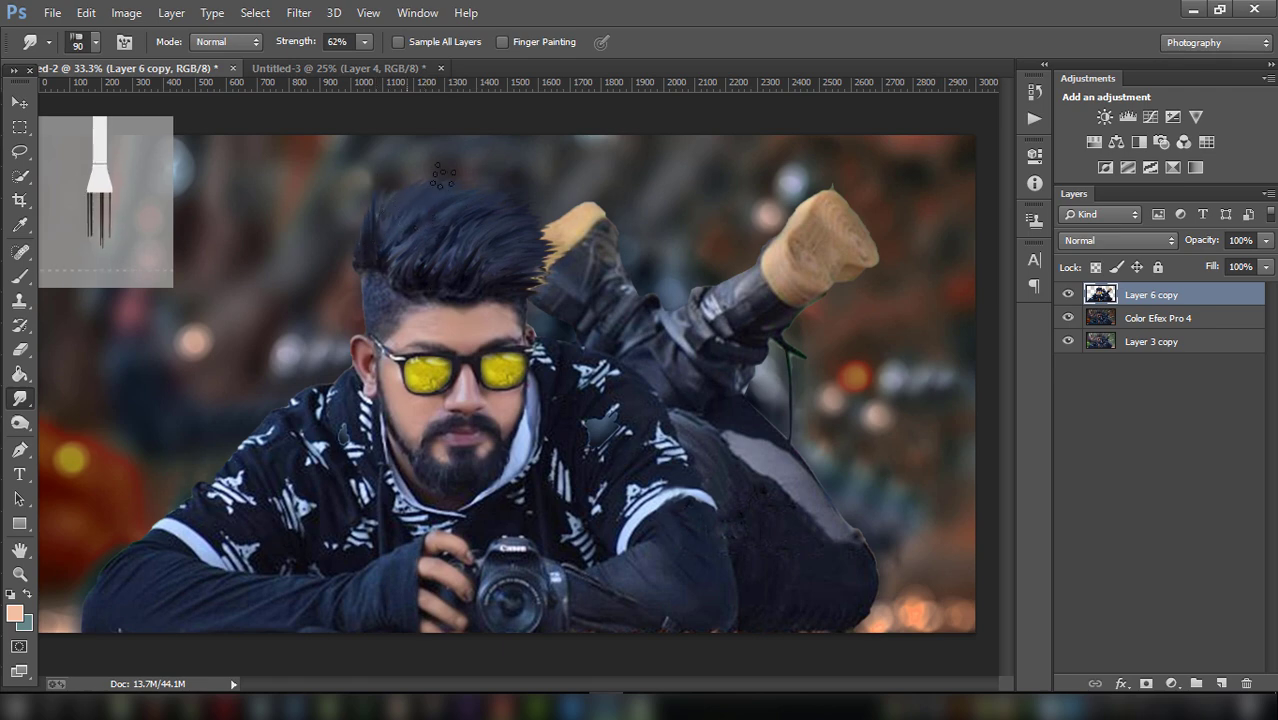
key(bracketright)
key(bracketright)
key(bracketright)
mouse_move(498, 262)
mouse_down()
mouse_move(548, 276)
mouse_move(566, 256)
mouse_move(558, 220)
mouse_up()
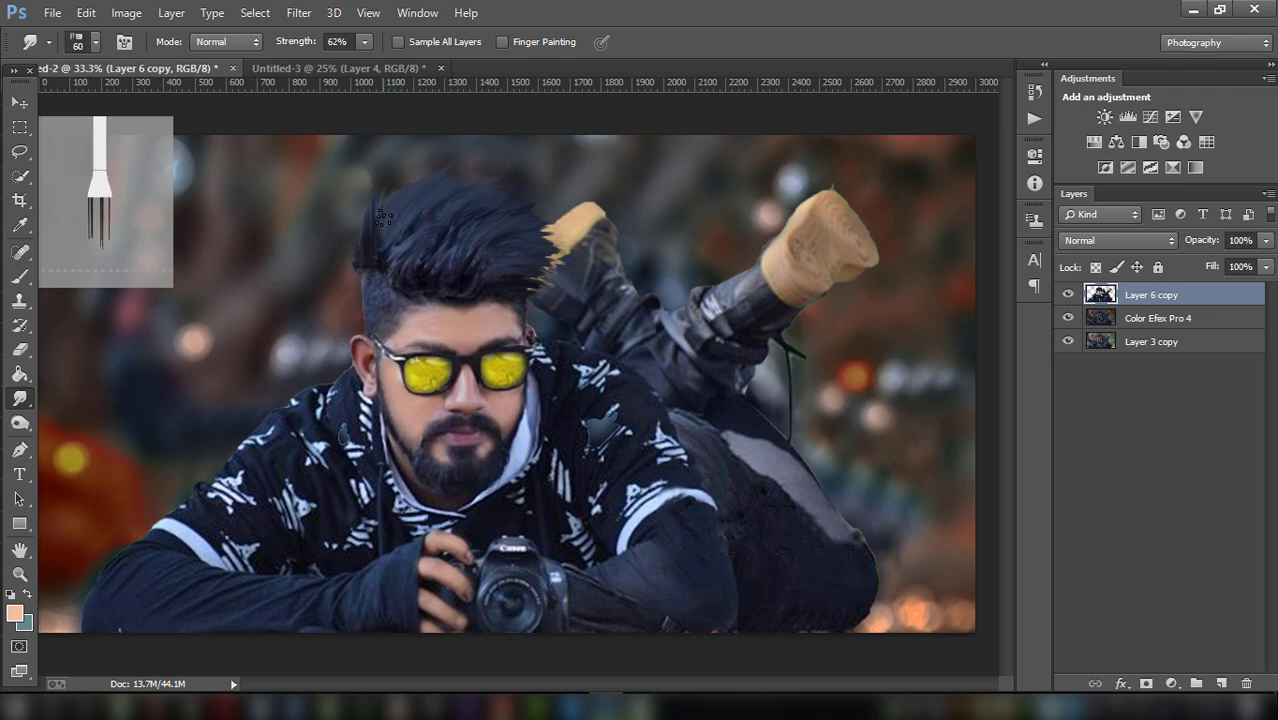
key(bracketleft)
key(bracketleft)
key(bracketleft)
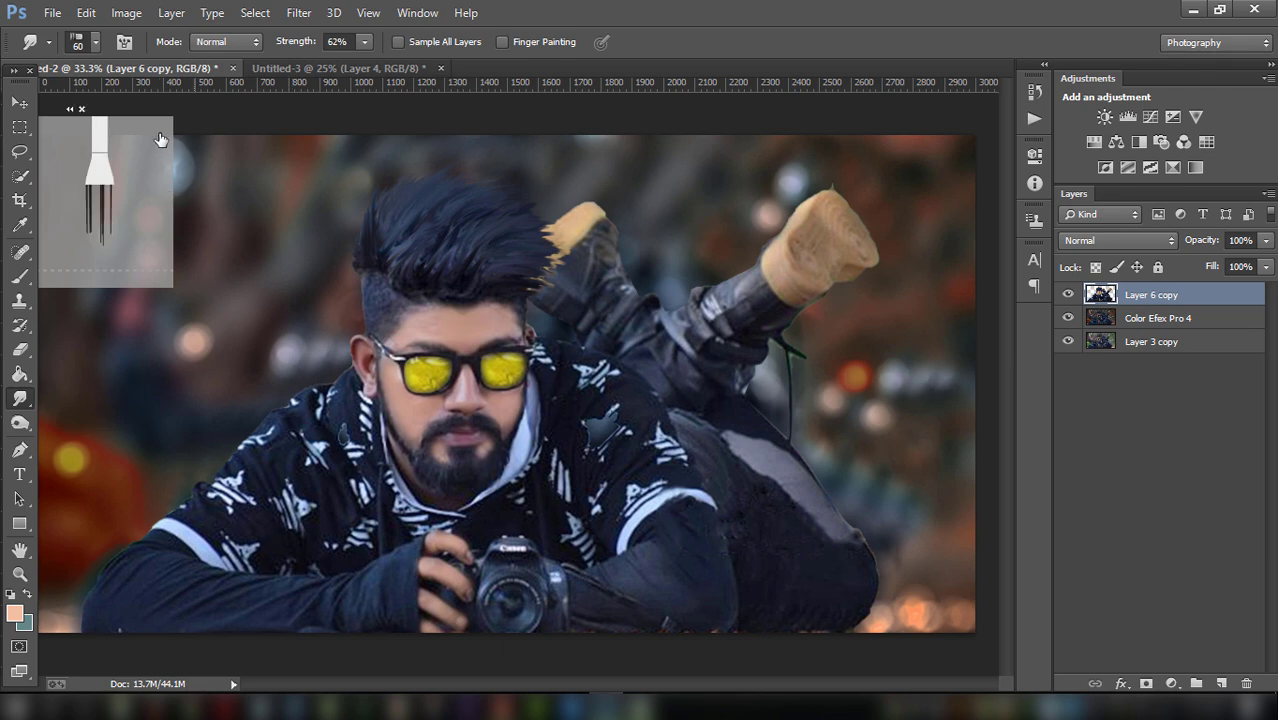
click(19, 151)
Lasso the man's hair and copy it onto a new Layer 1.
drag(352, 191, 340, 262)
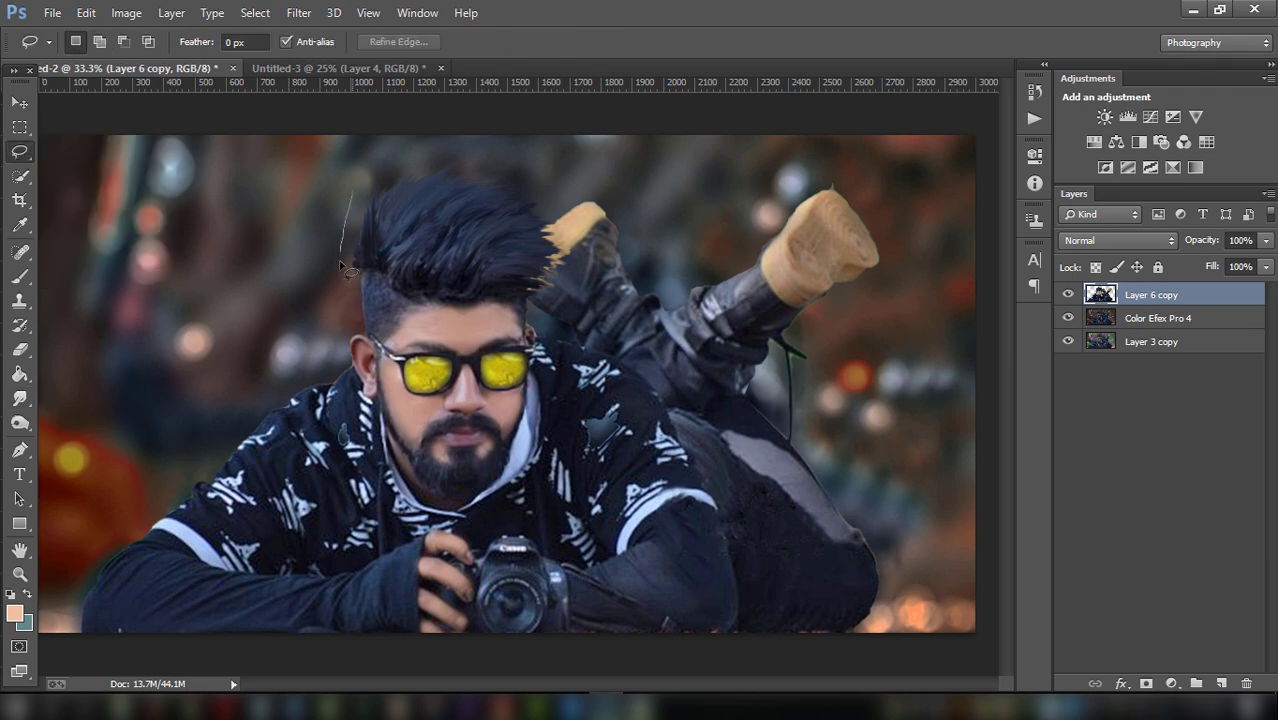
drag(421, 335, 477, 311)
drag(579, 278, 345, 186)
right_click(423, 219)
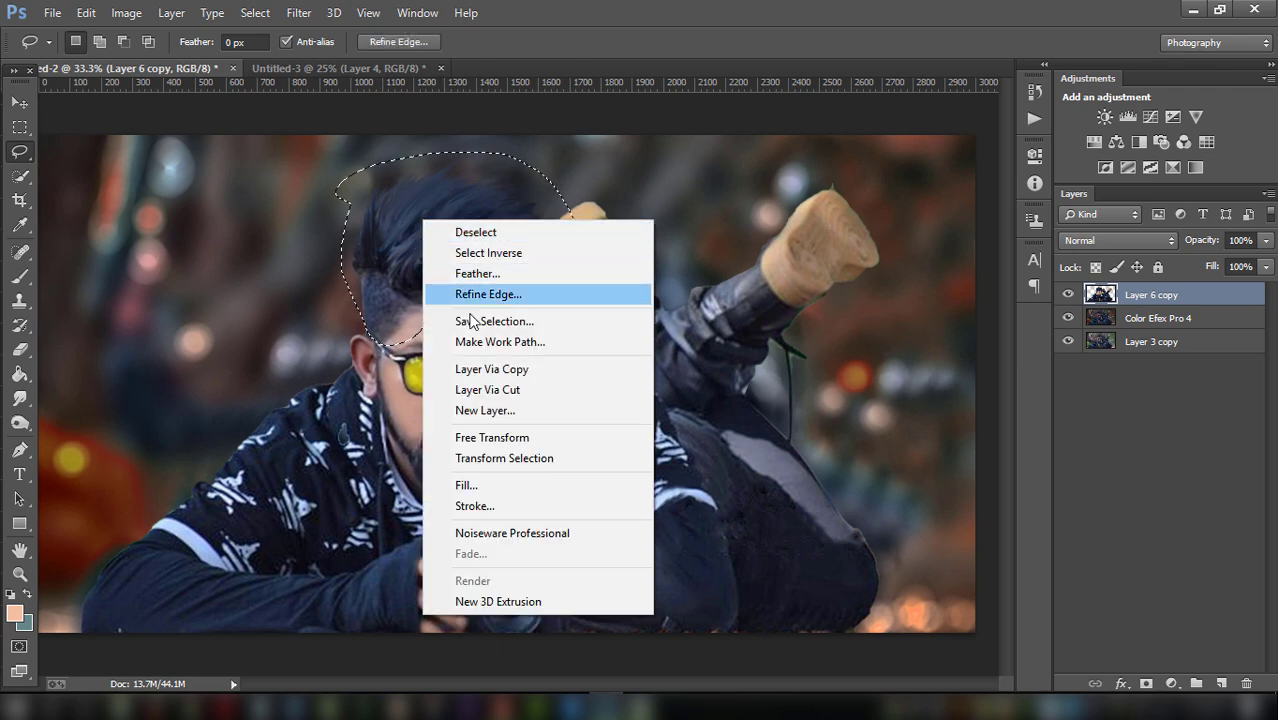
click(489, 370)
Darken the hair copy with Brightness/Contrast at Brightness -35 and Contrast 18.
click(126, 12)
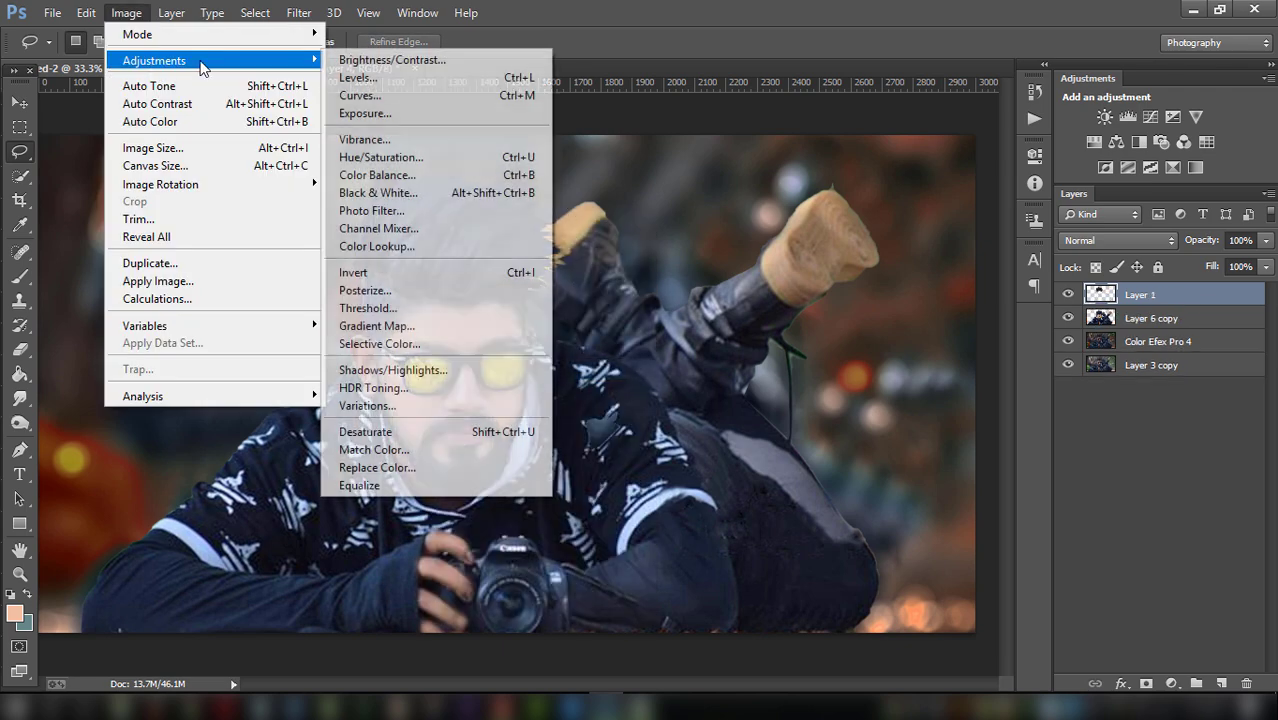
click(392, 59)
click(934, 236)
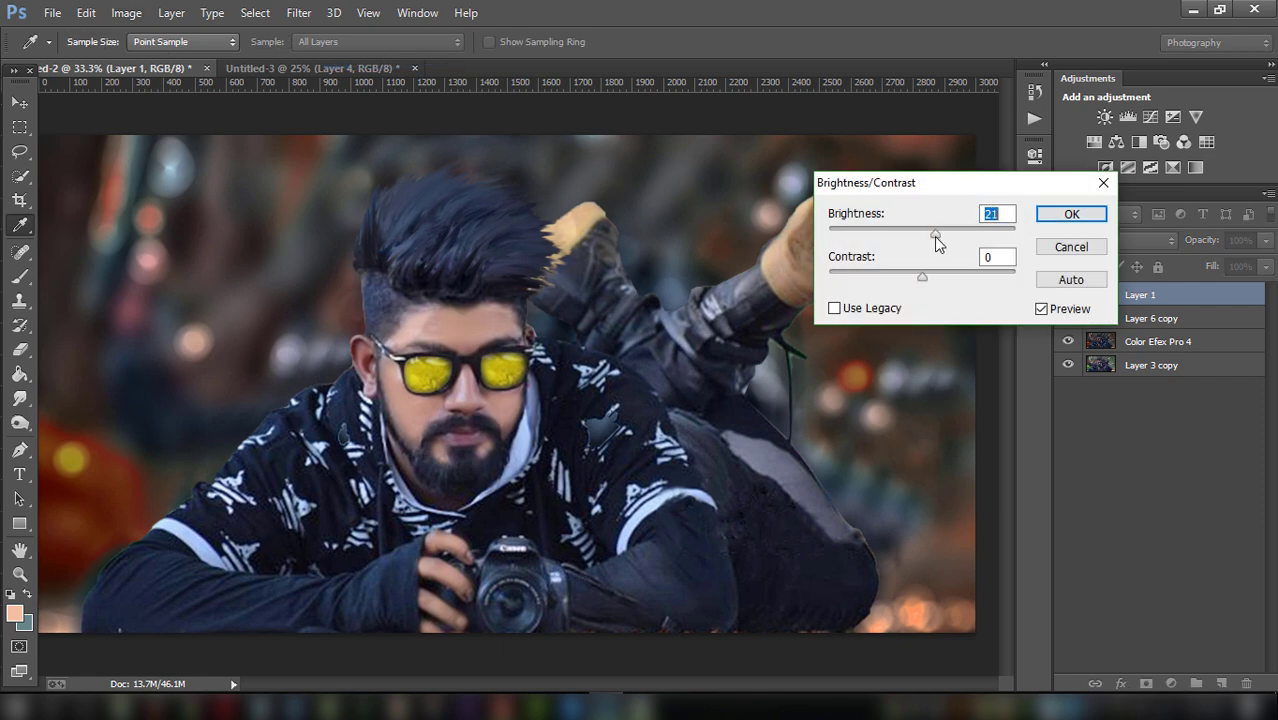
drag(934, 236, 901, 233)
drag(922, 277, 904, 277)
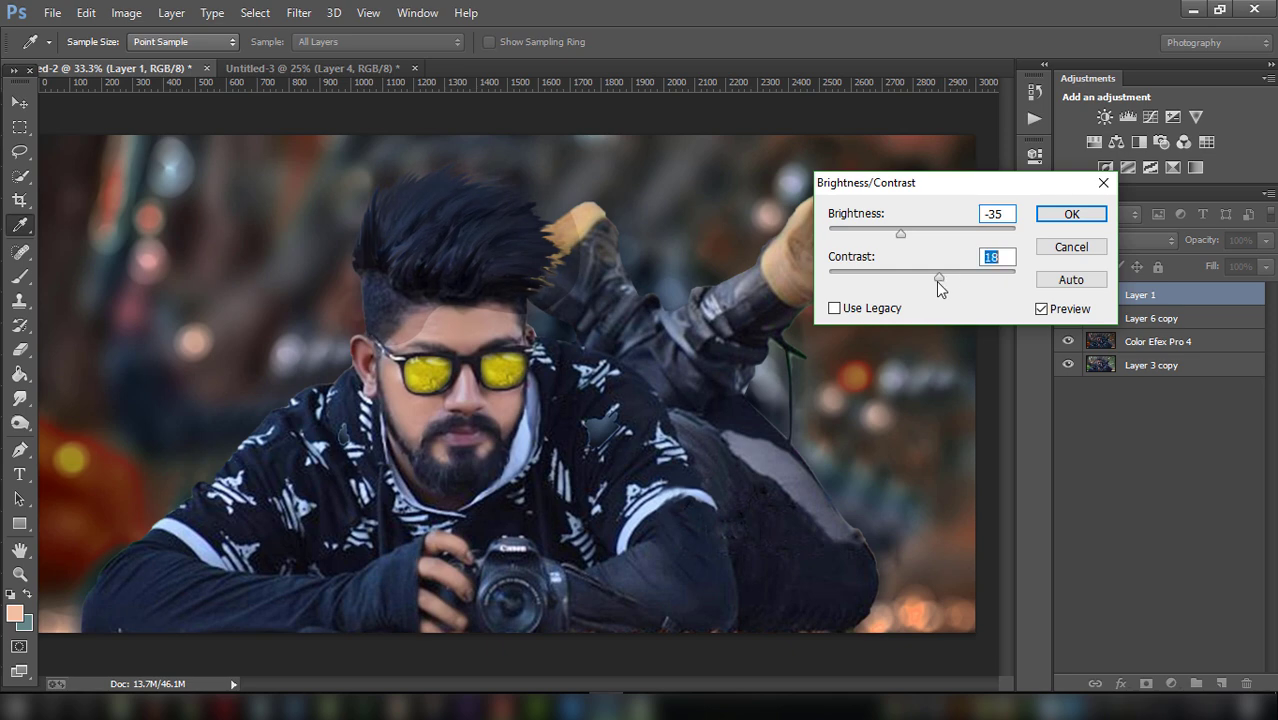
click(1046, 213)
Apply the Oil Paint filter to the hair layer with Stylization 6.83.
key(l)
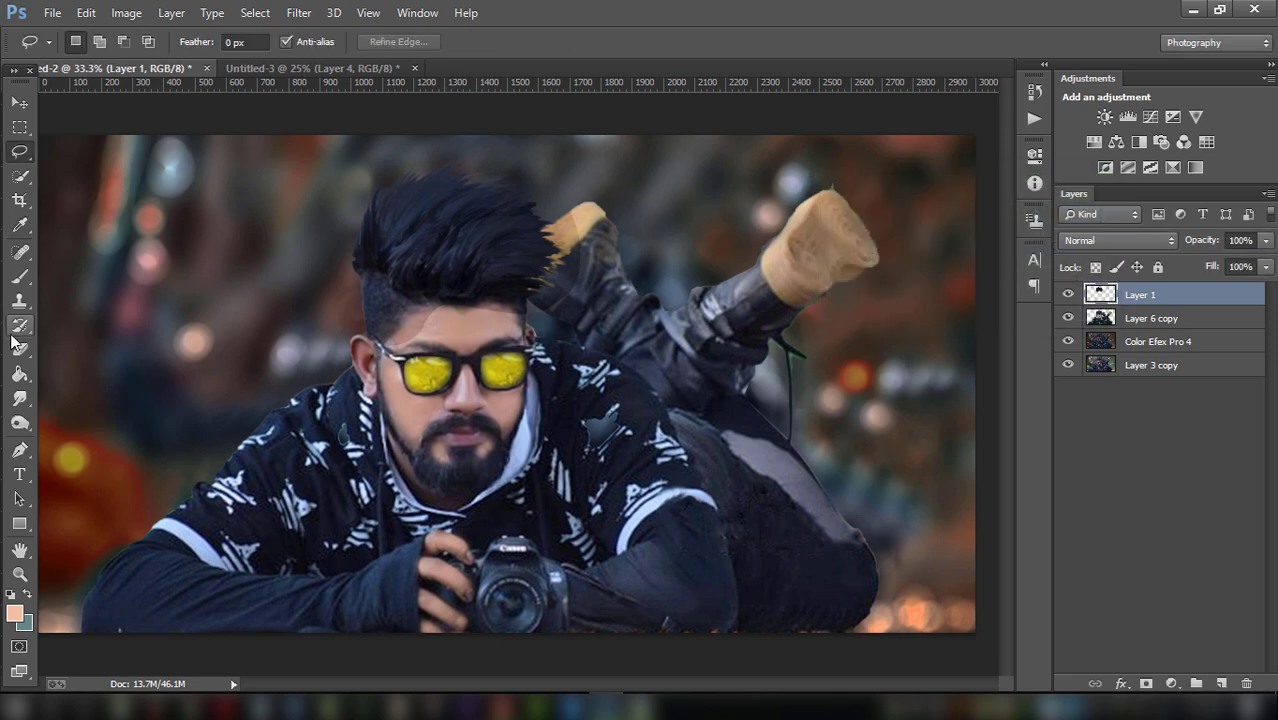
click(18, 348)
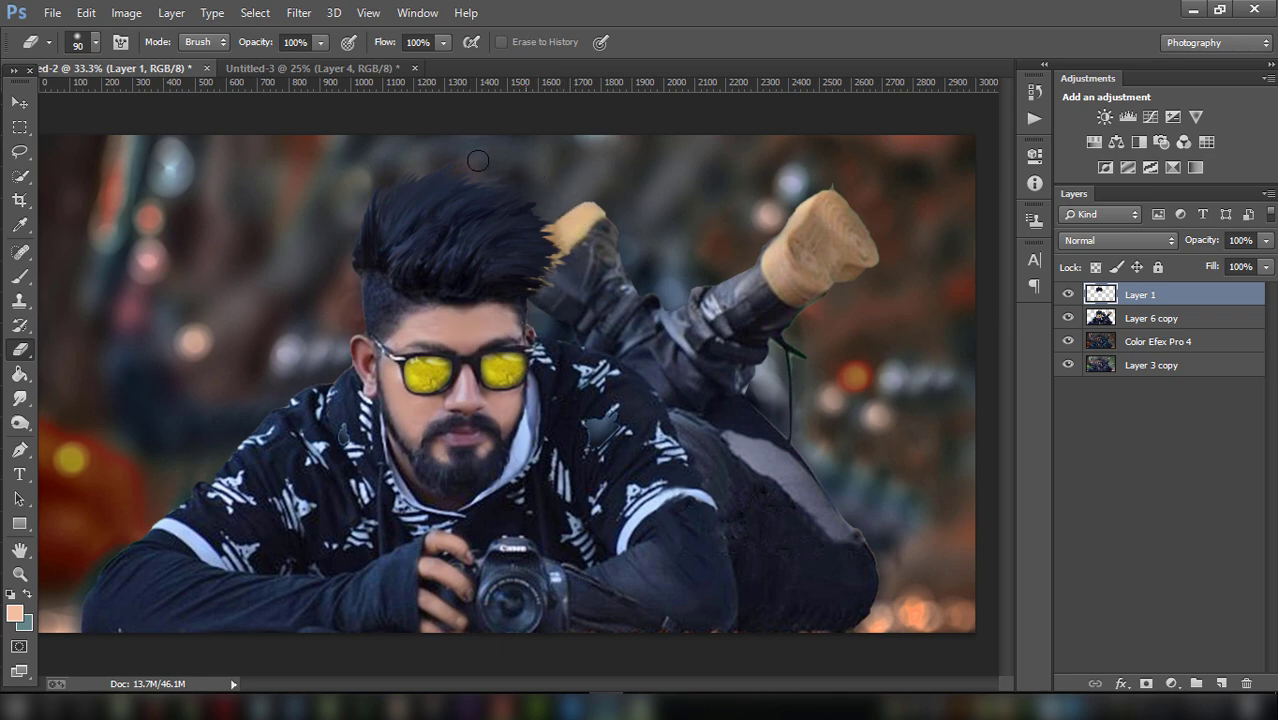
click(298, 12)
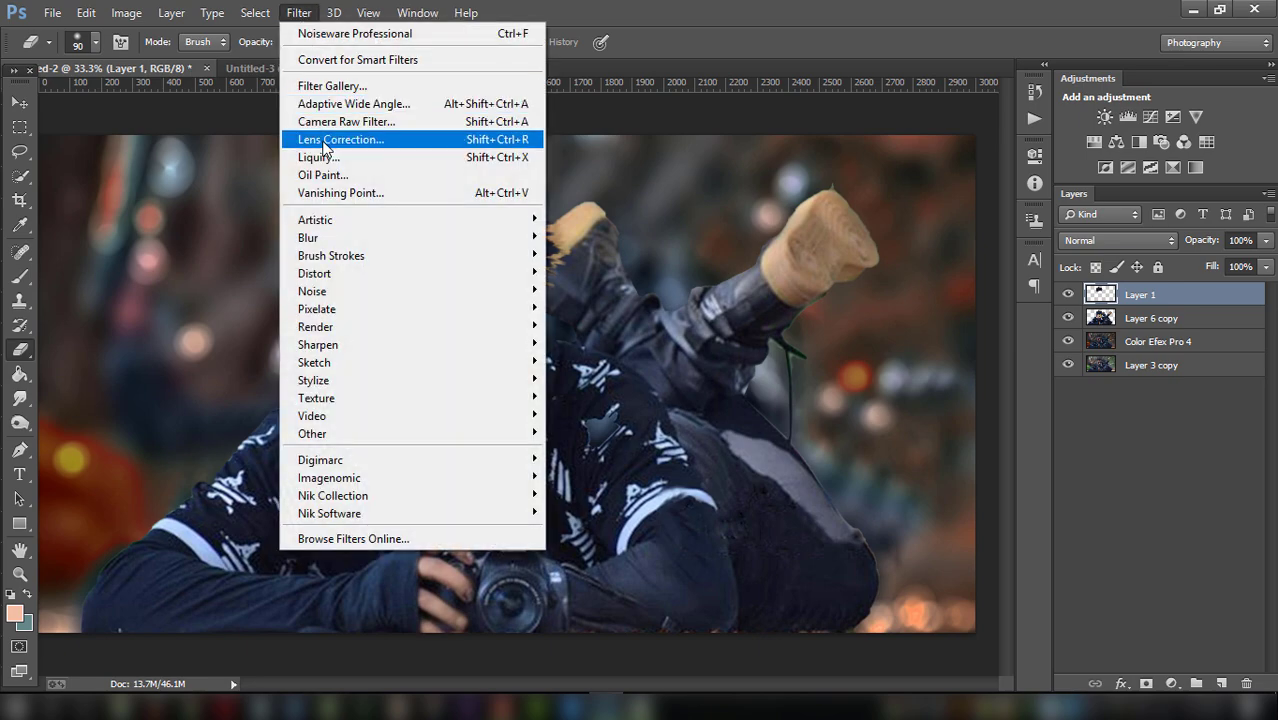
click(326, 175)
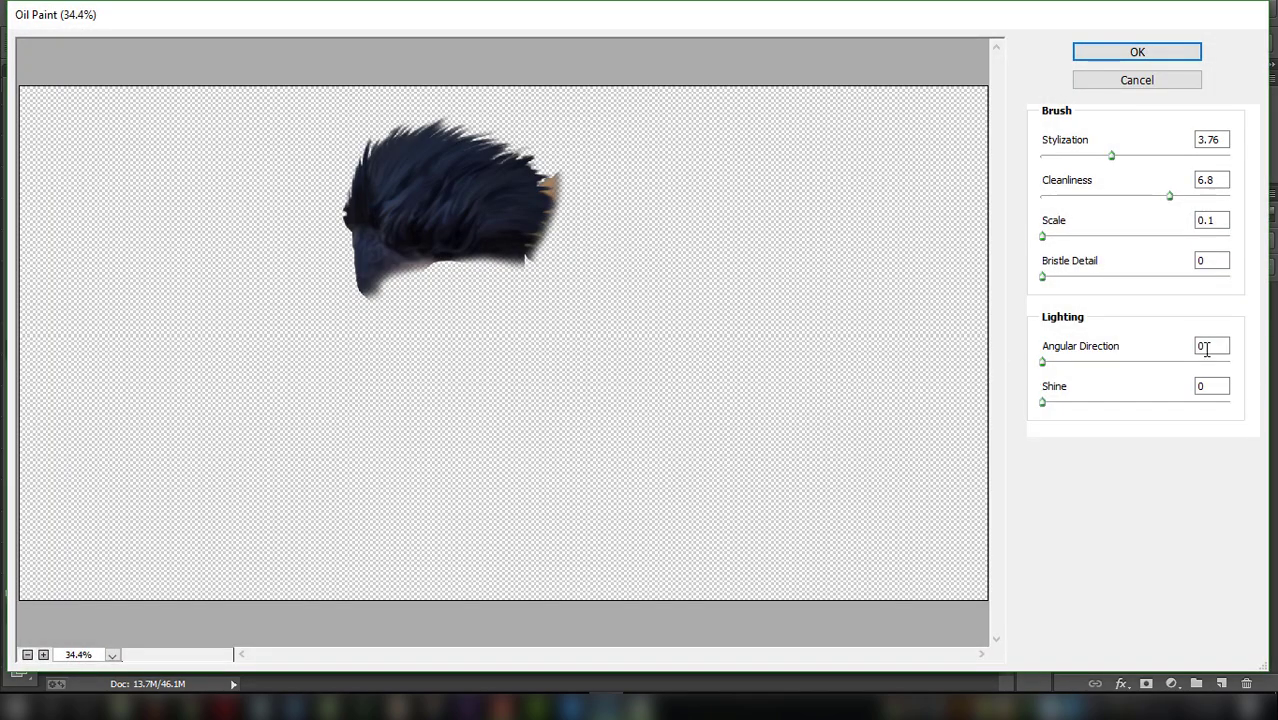
drag(1151, 157, 1169, 157)
click(1137, 55)
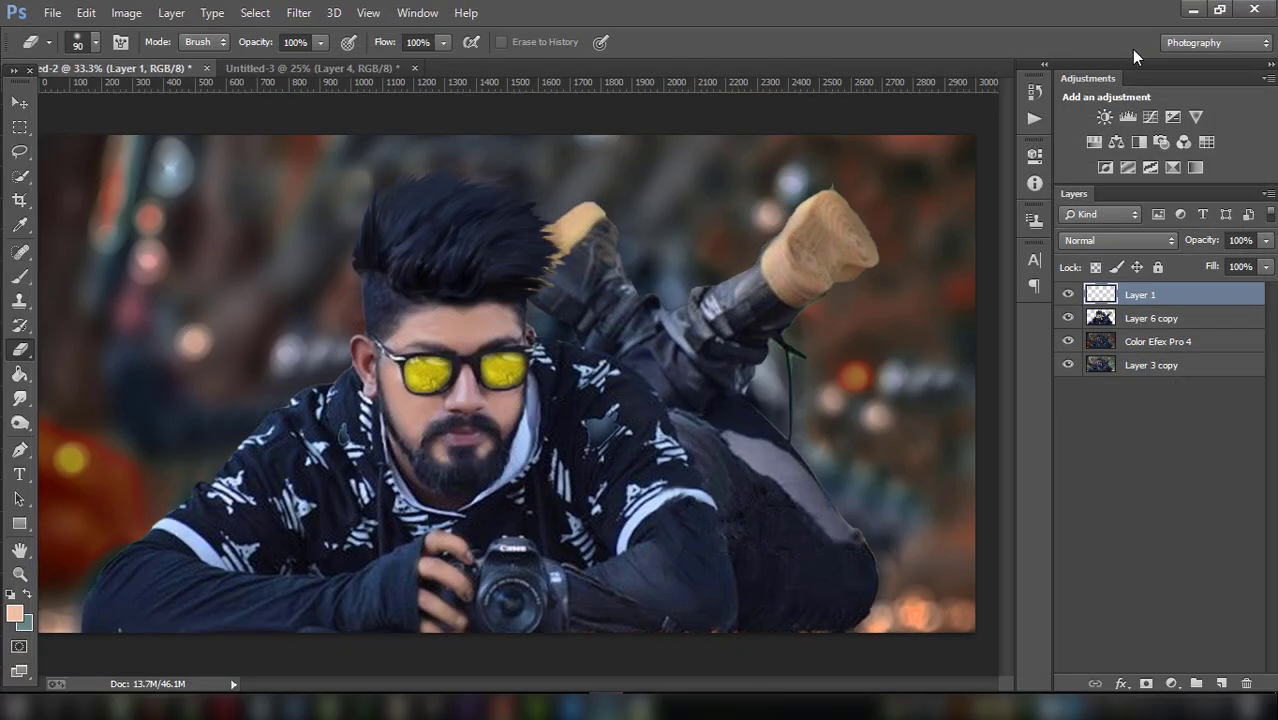
Apply a Camera Raw Filter to the hair with Clarity +73 and Sharpening Amount 70.
click(299, 12)
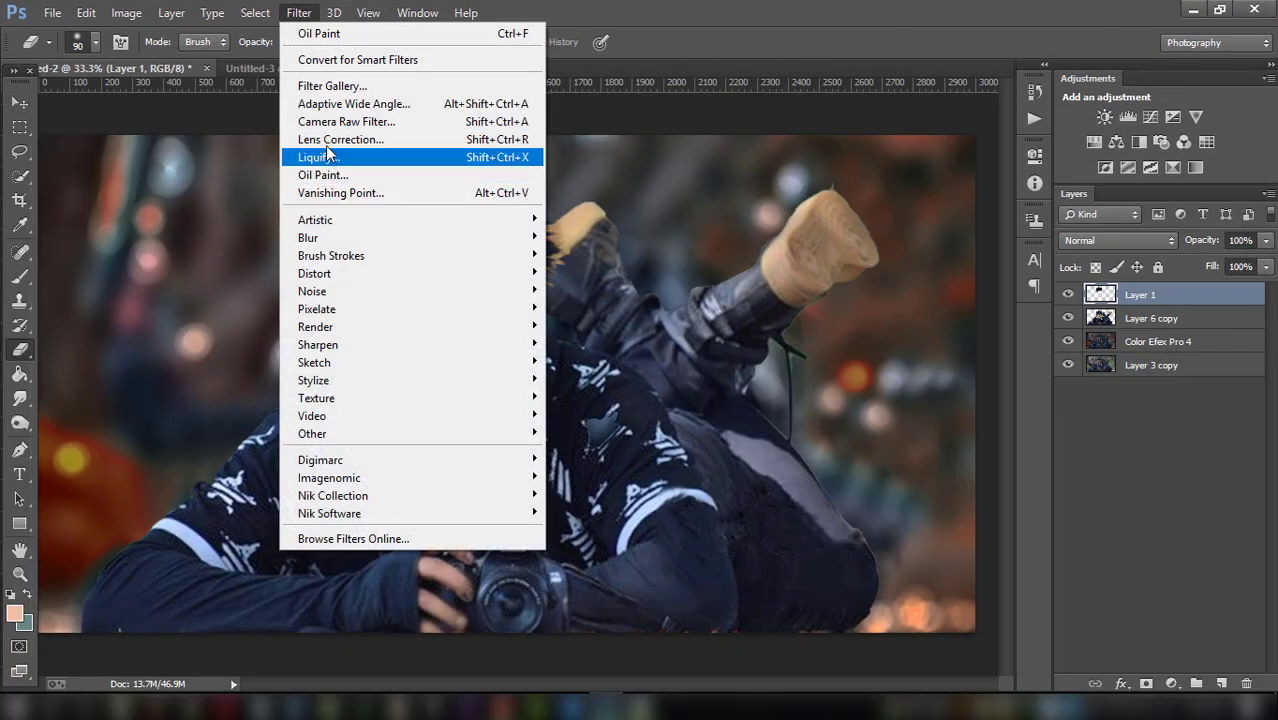
click(335, 121)
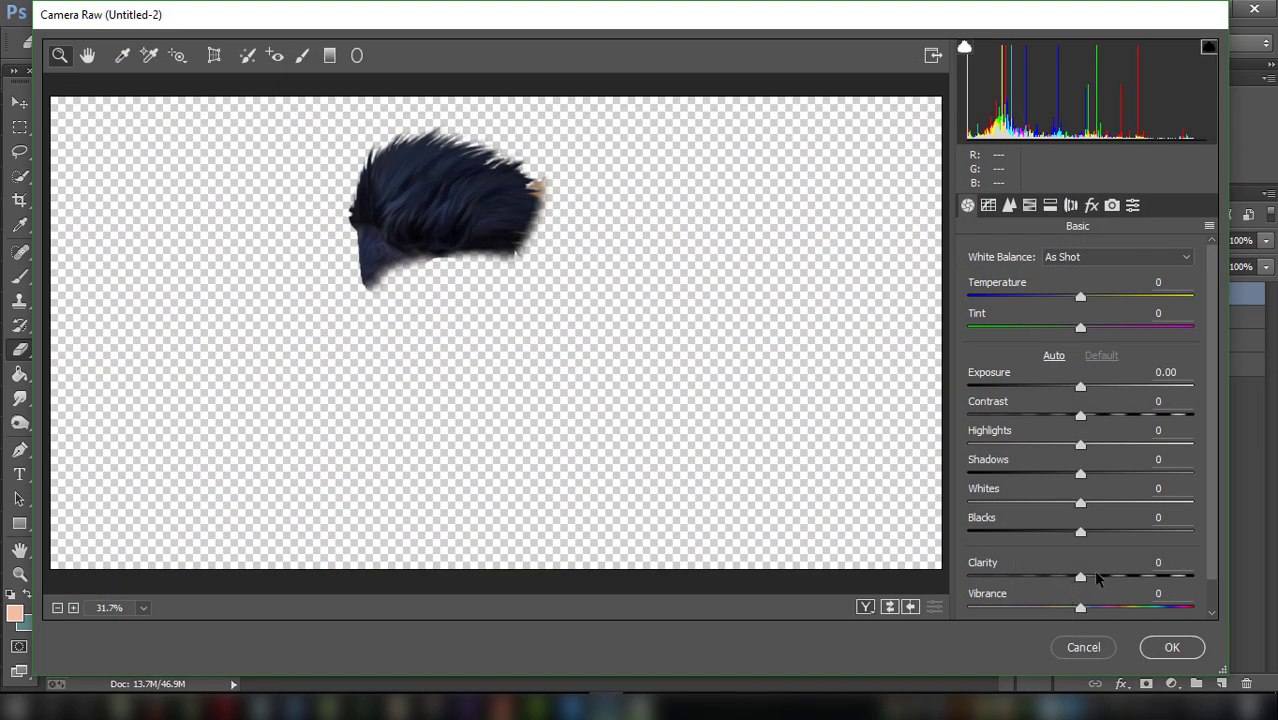
click(1008, 208)
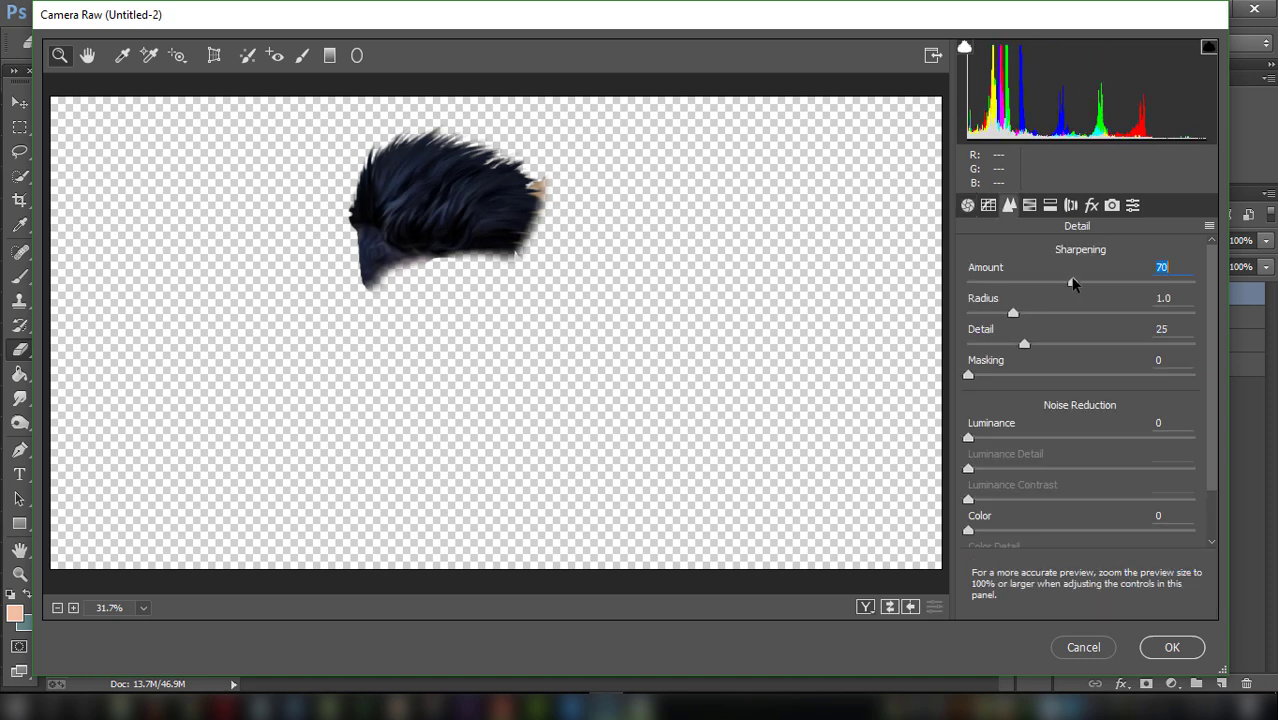
click(1172, 647)
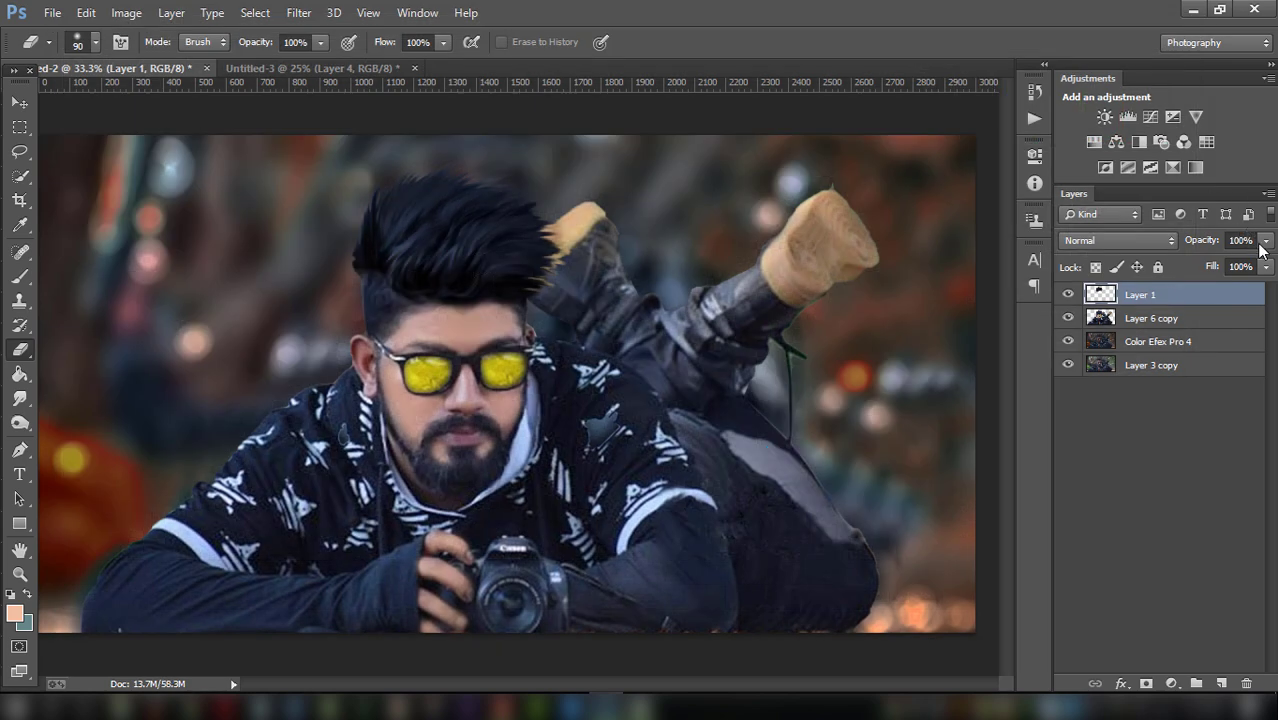
Set the hair layer to 77% opacity and merge all layers into a single Layer 1.
drag(1259, 243, 1245, 264)
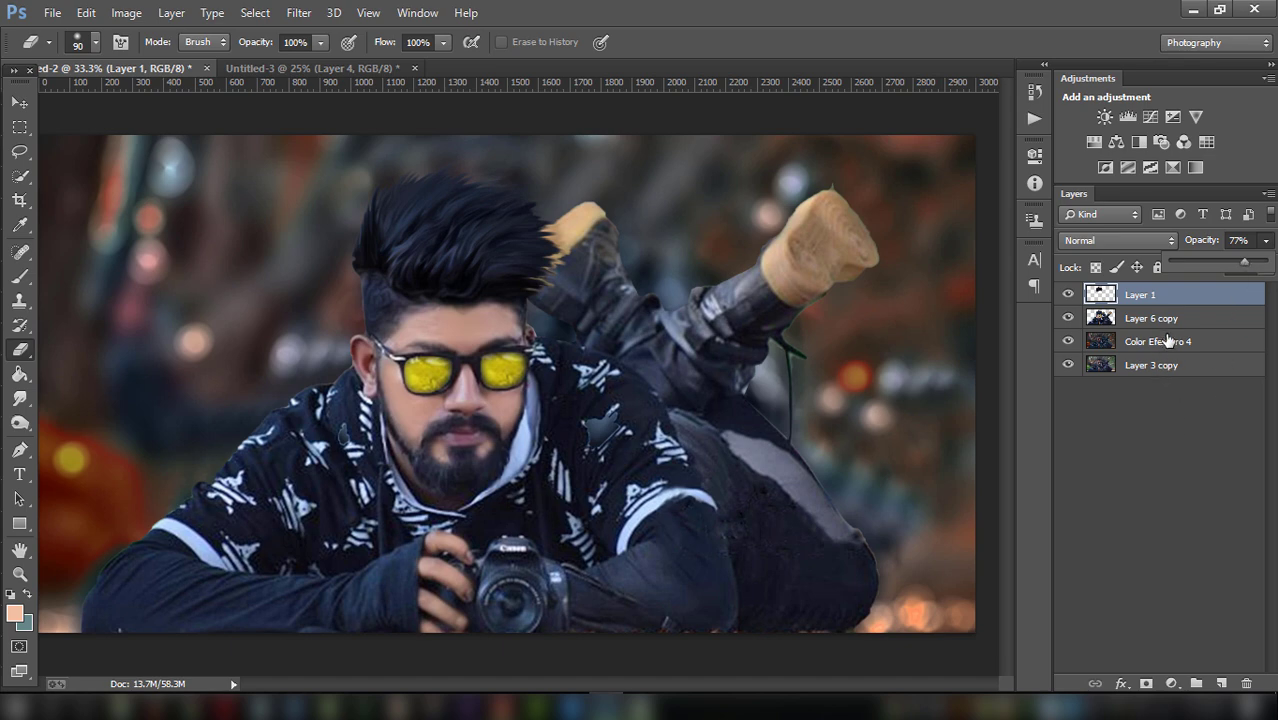
click(588, 256)
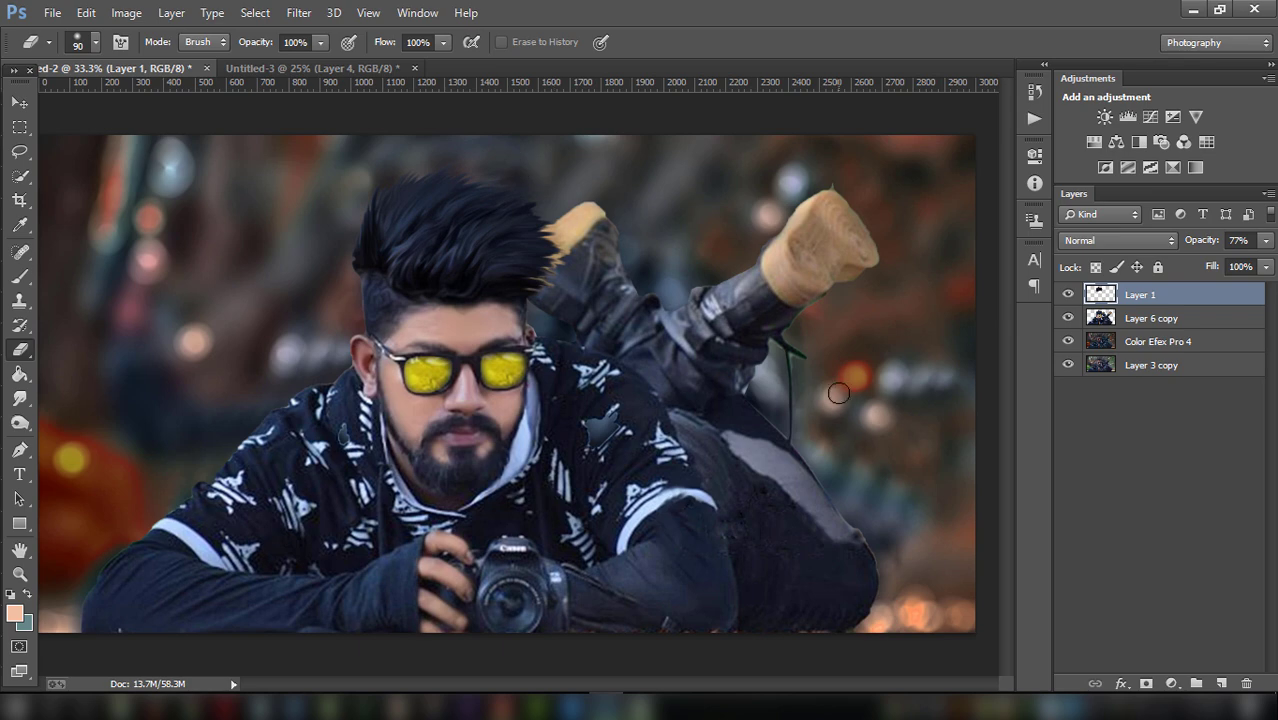
shift+click(1155, 320)
shift+click(1166, 342)
shift+click(1170, 364)
right_click(1170, 364)
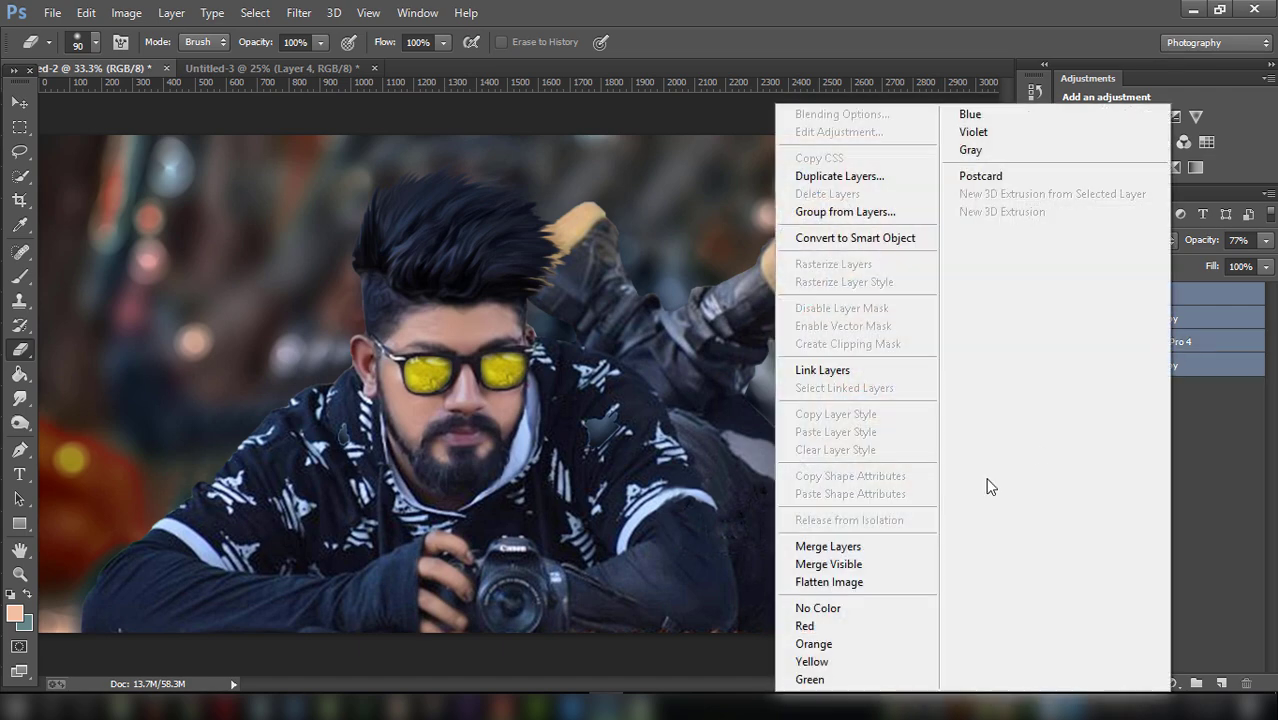
click(840, 546)
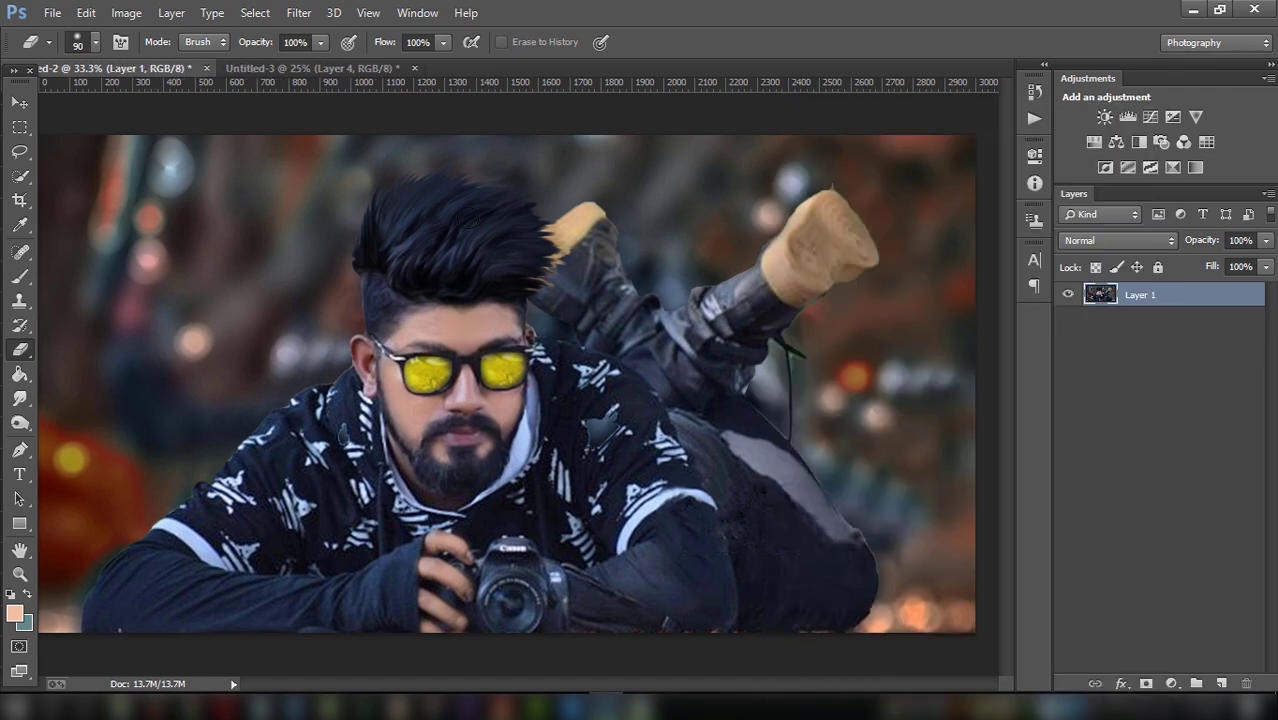
click(299, 13)
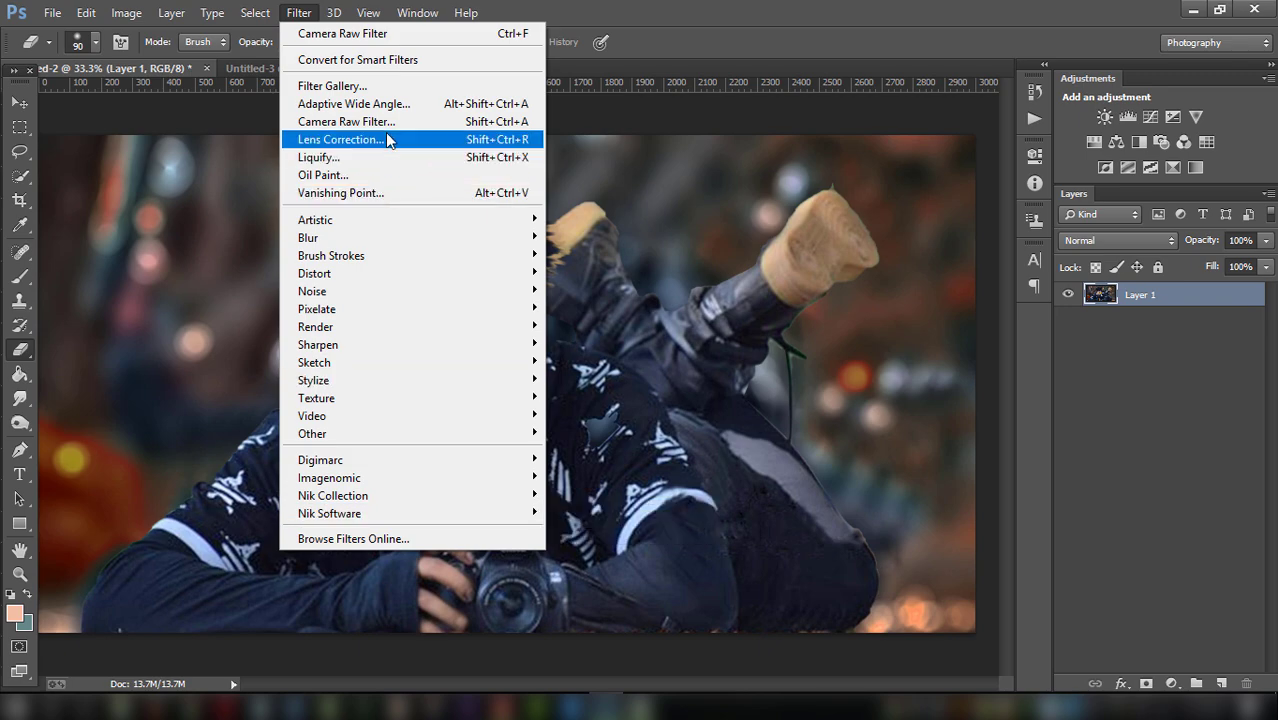
In Camera Raw, raise Clarity to +16, Shadows to +36 and Whites to +23.
key(Escape)
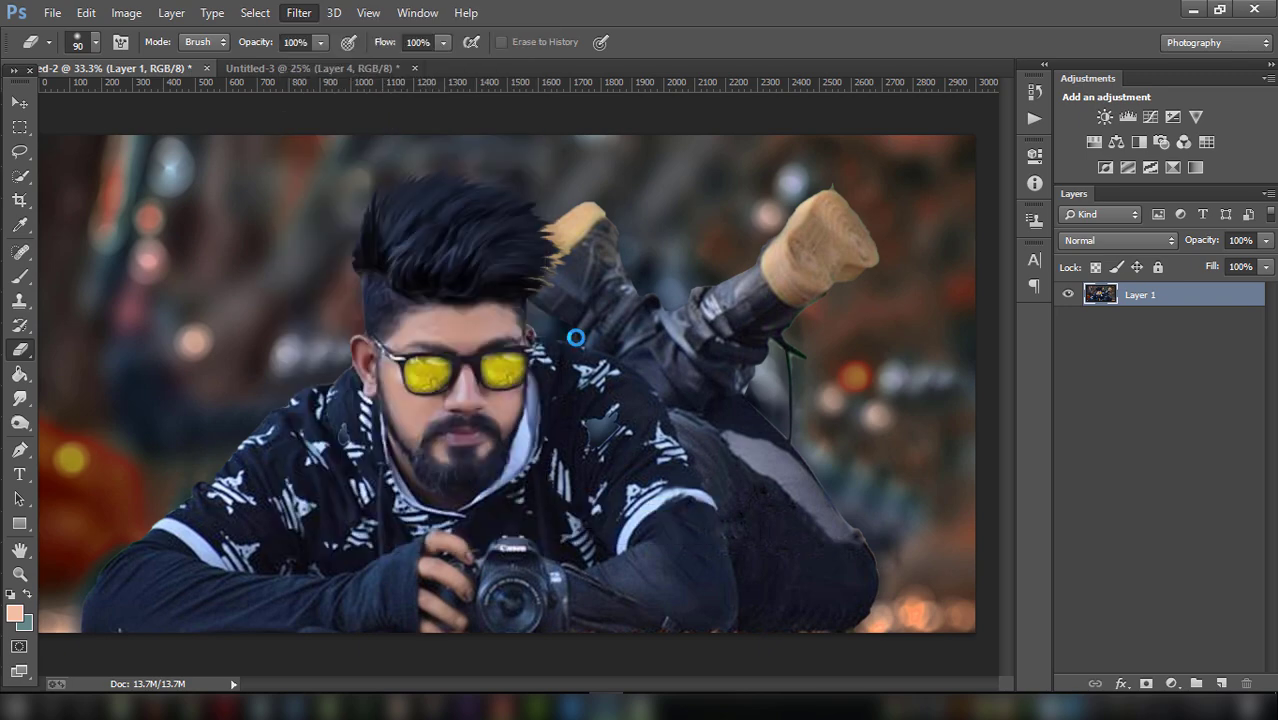
key(shift+ctrl+a)
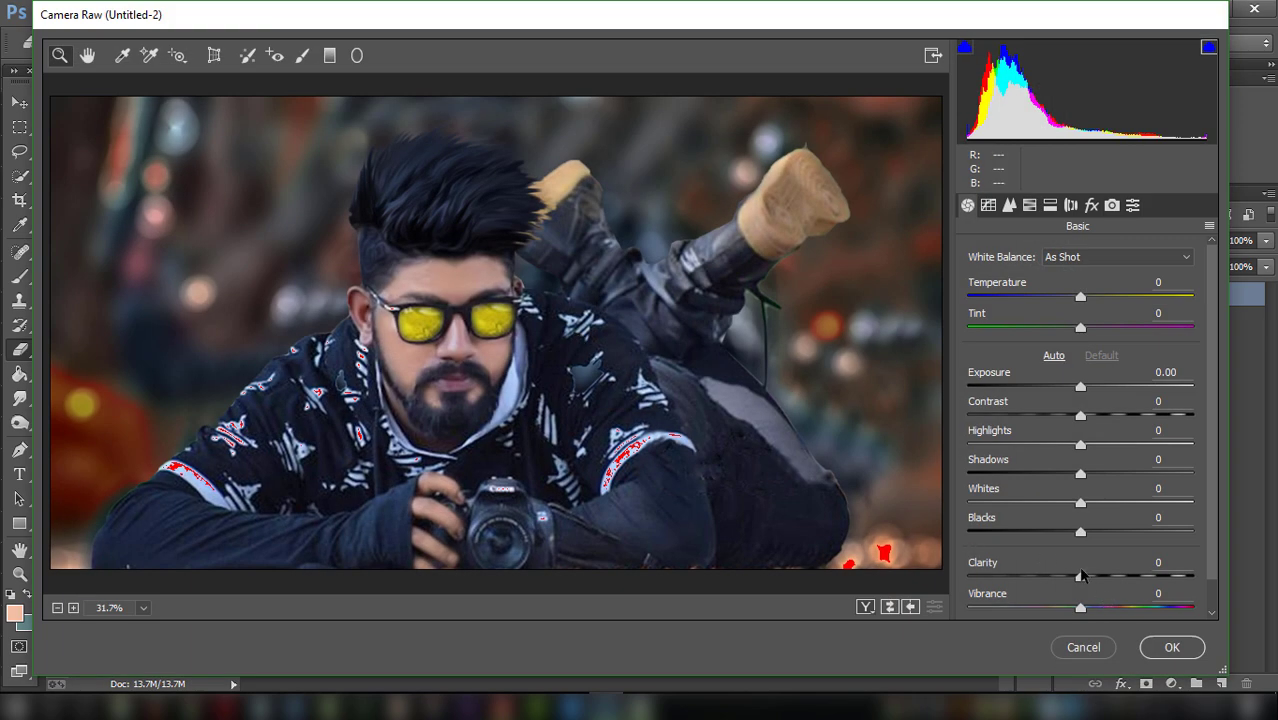
mouse_move(1082, 575)
mouse_down()
mouse_move(1097, 571)
mouse_move(1083, 532)
mouse_up()
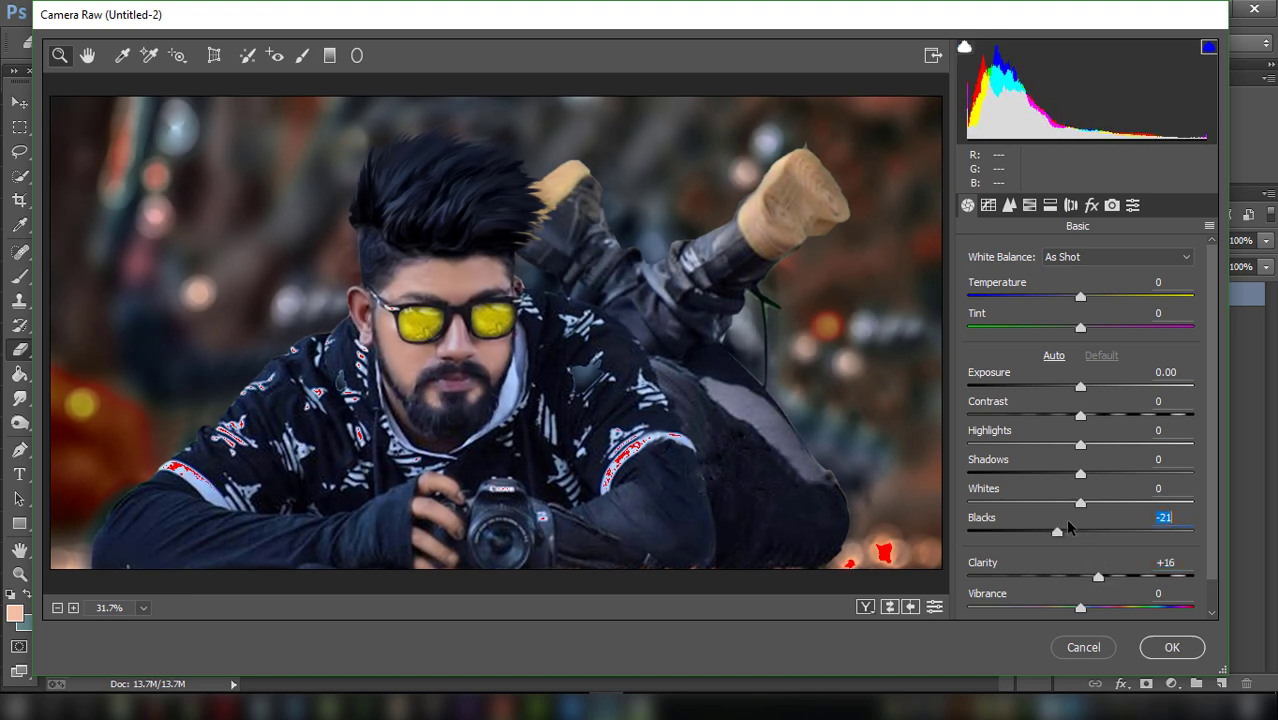
drag(1097, 501, 1119, 474)
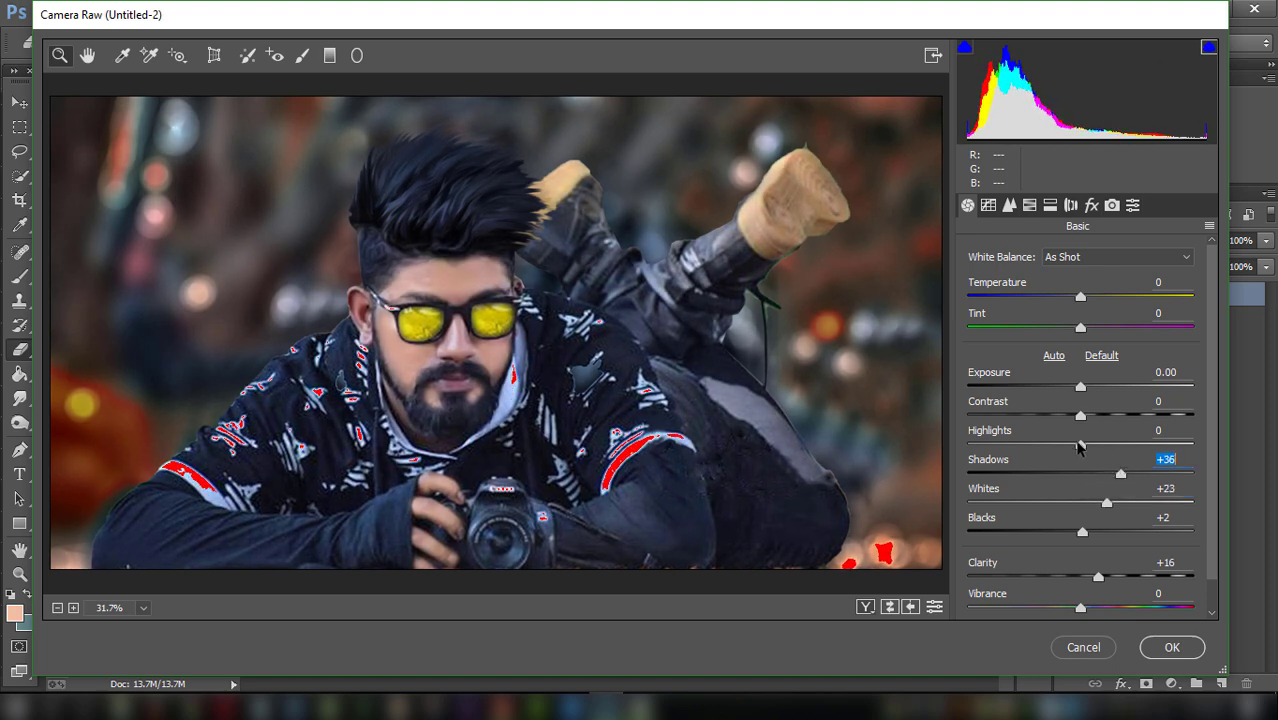
drag(1079, 445, 1092, 415)
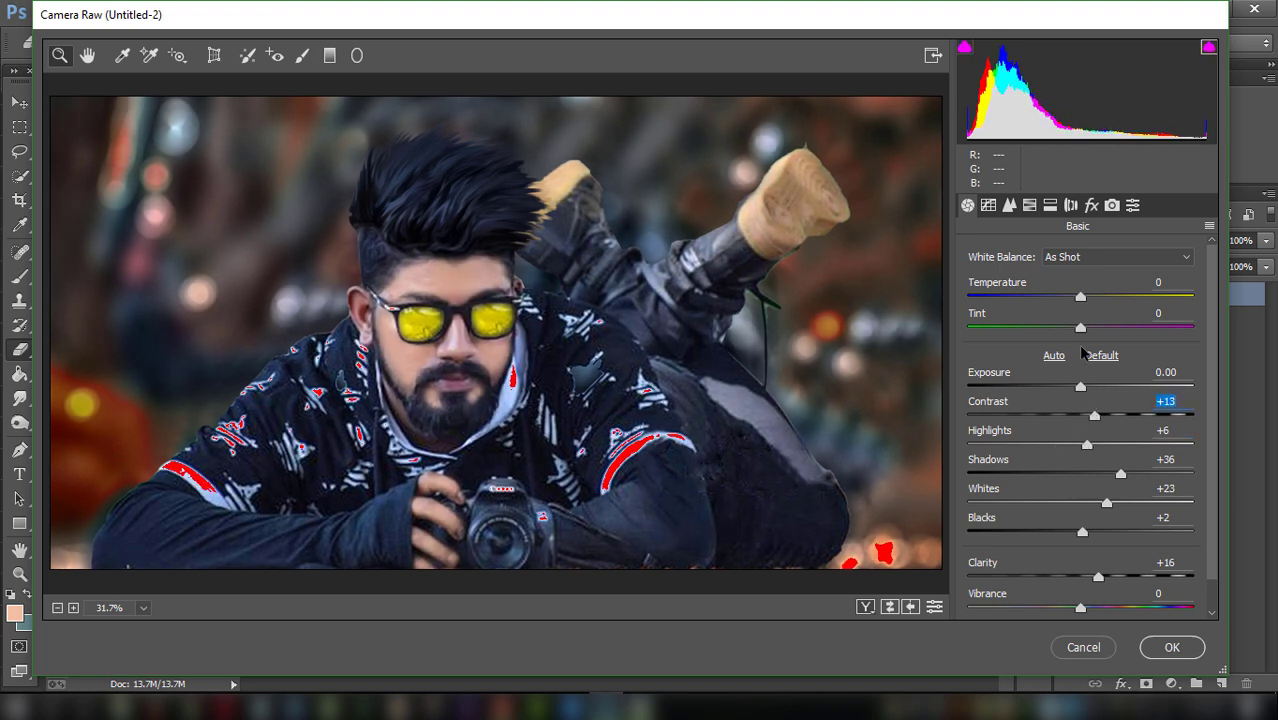
Lighten oranges, boost Yellows saturation +66 and Blues +43, and shift Yellows hue -3.
click(1030, 207)
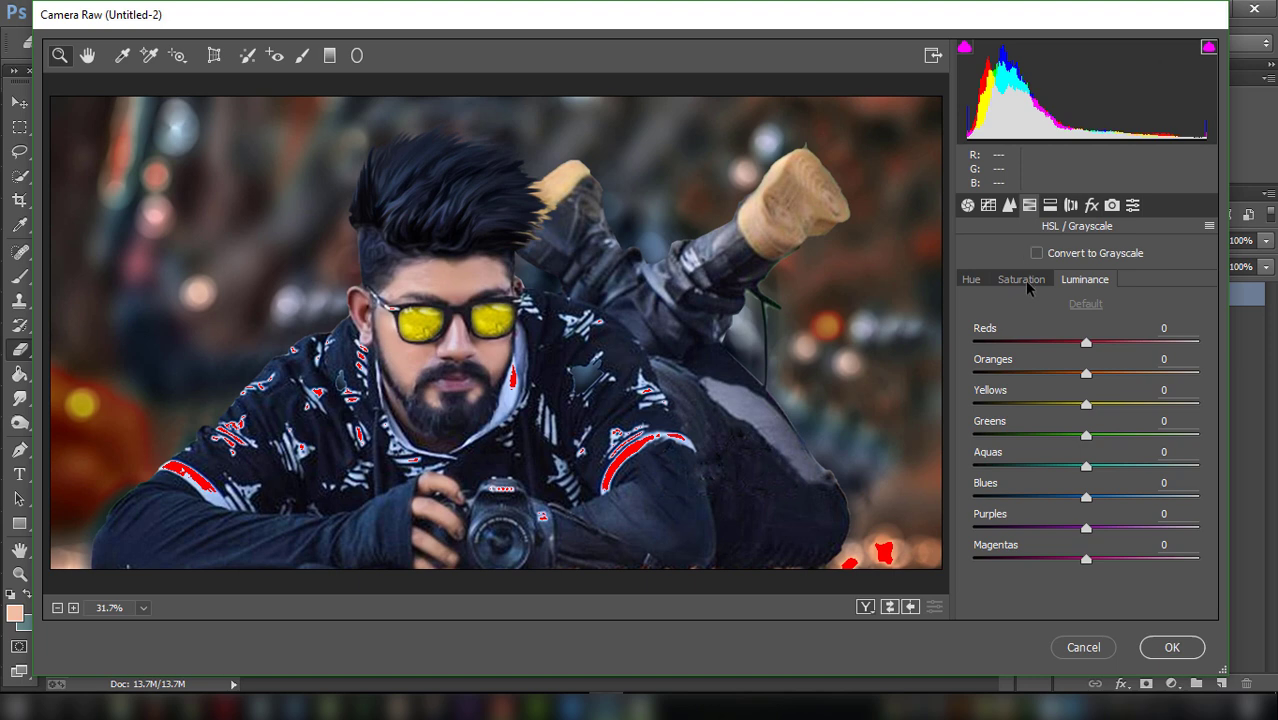
drag(1086, 374, 1110, 374)
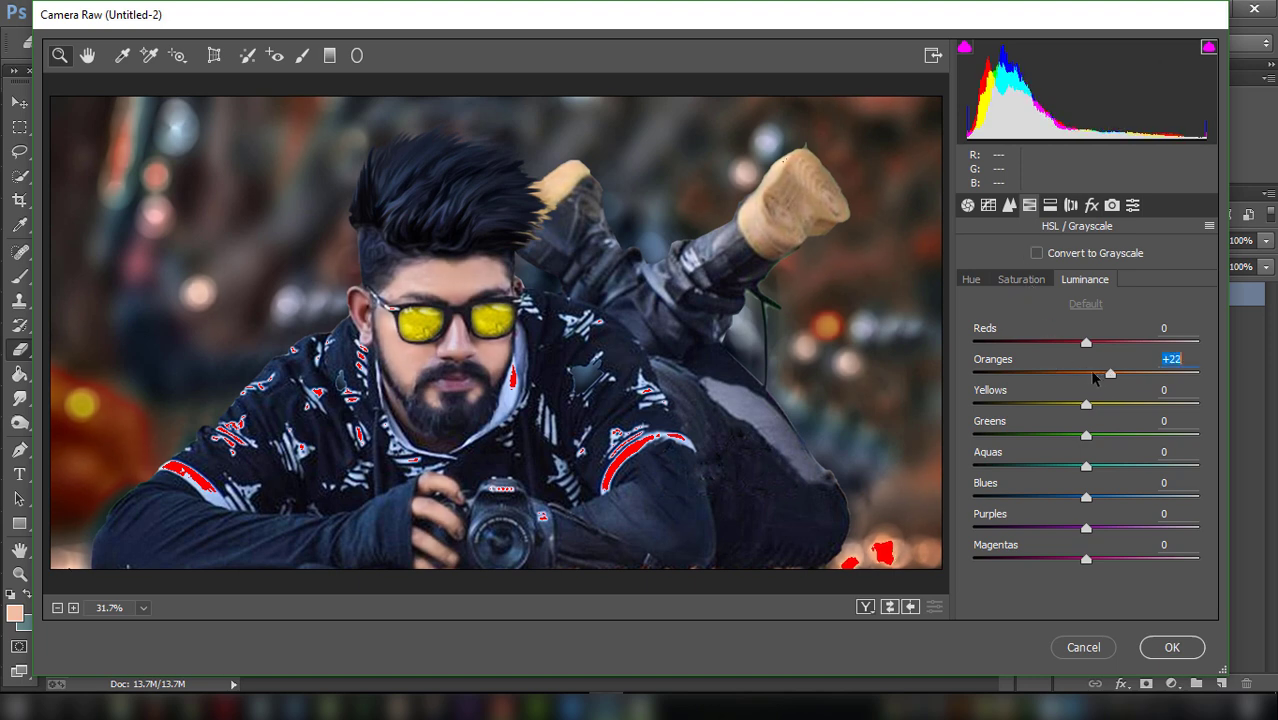
click(1108, 373)
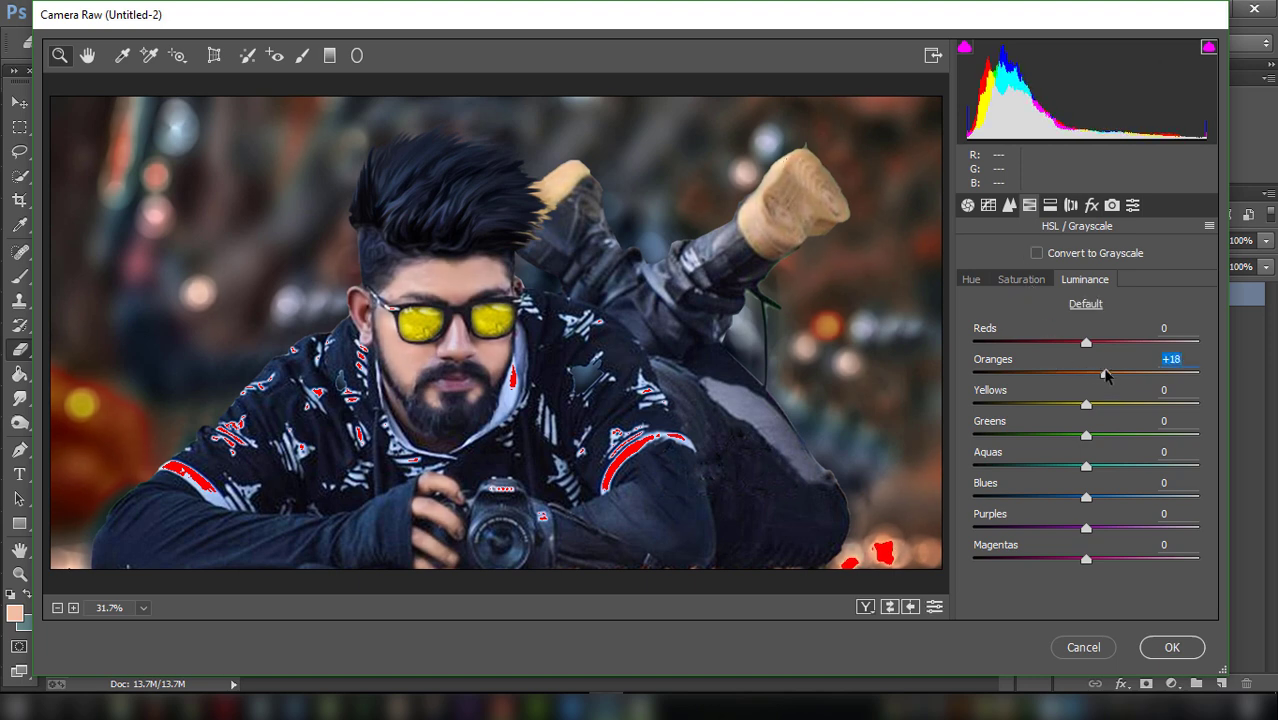
click(1040, 283)
mouse_move(1093, 405)
mouse_down()
mouse_move(1112, 404)
mouse_move(1058, 400)
mouse_move(1148, 403)
mouse_up()
mouse_move(1086, 373)
mouse_down()
mouse_move(1128, 375)
mouse_move(1066, 369)
mouse_up()
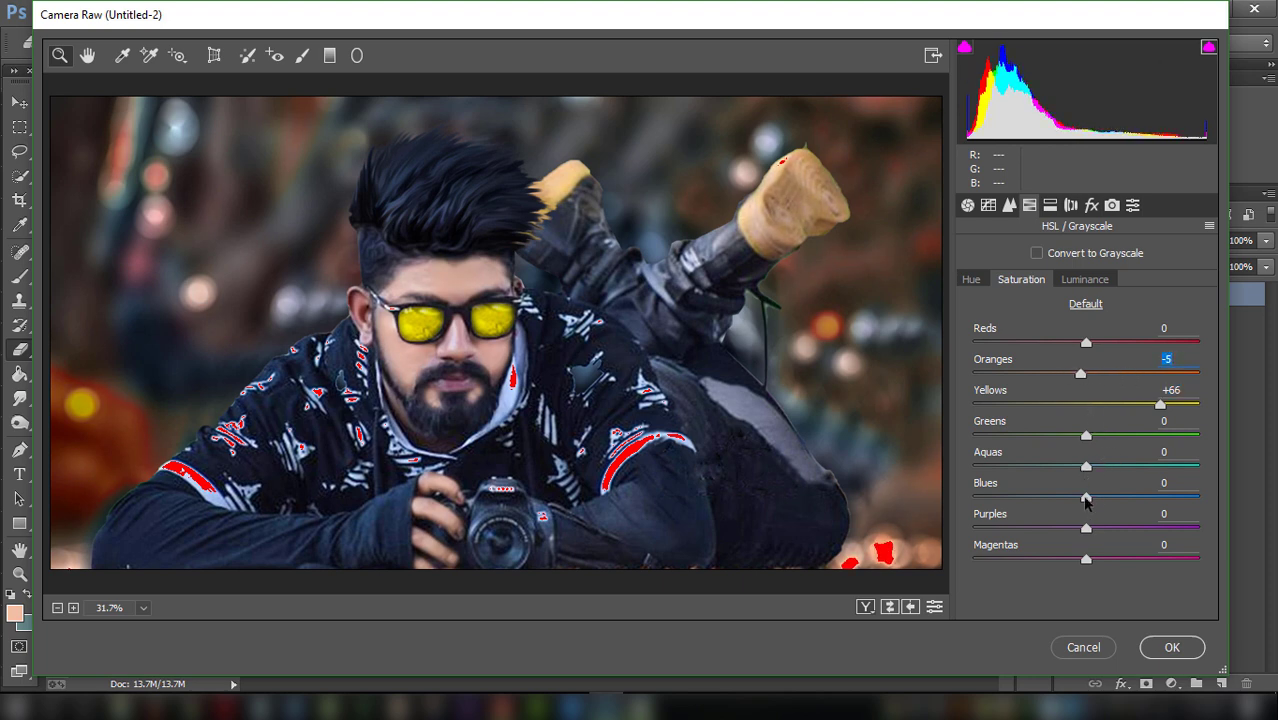
drag(1087, 500, 1133, 498)
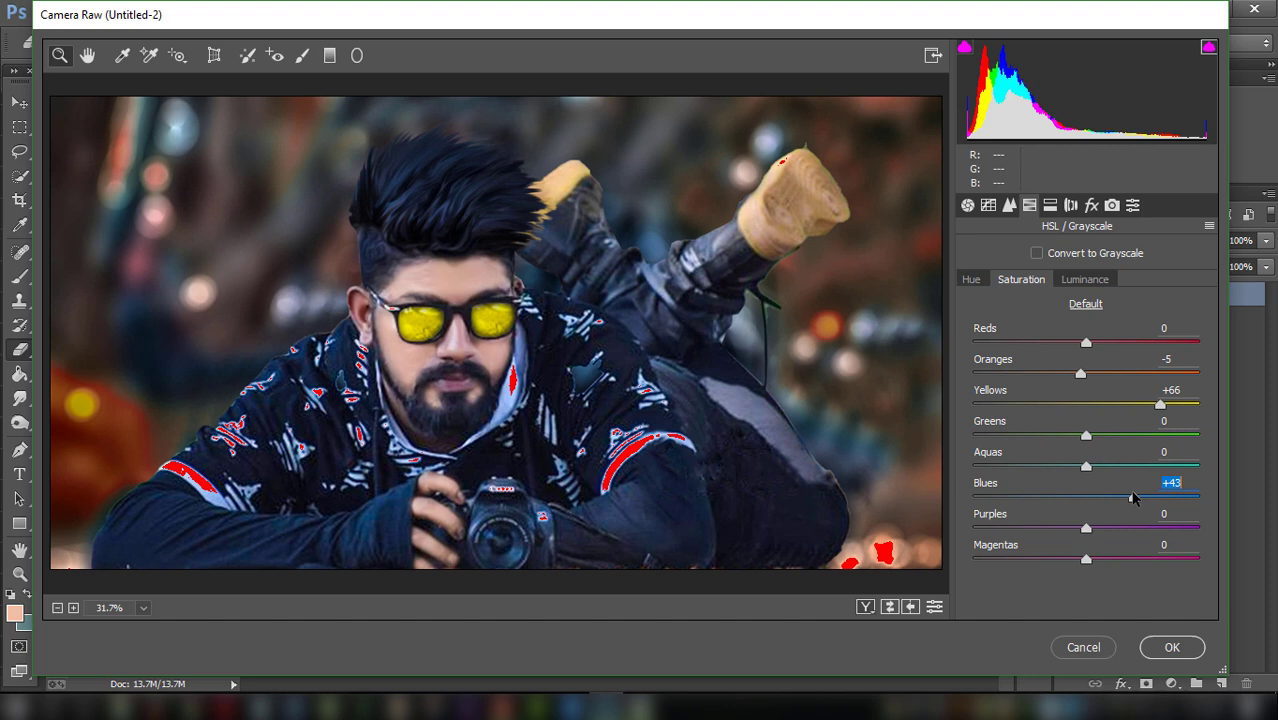
click(968, 279)
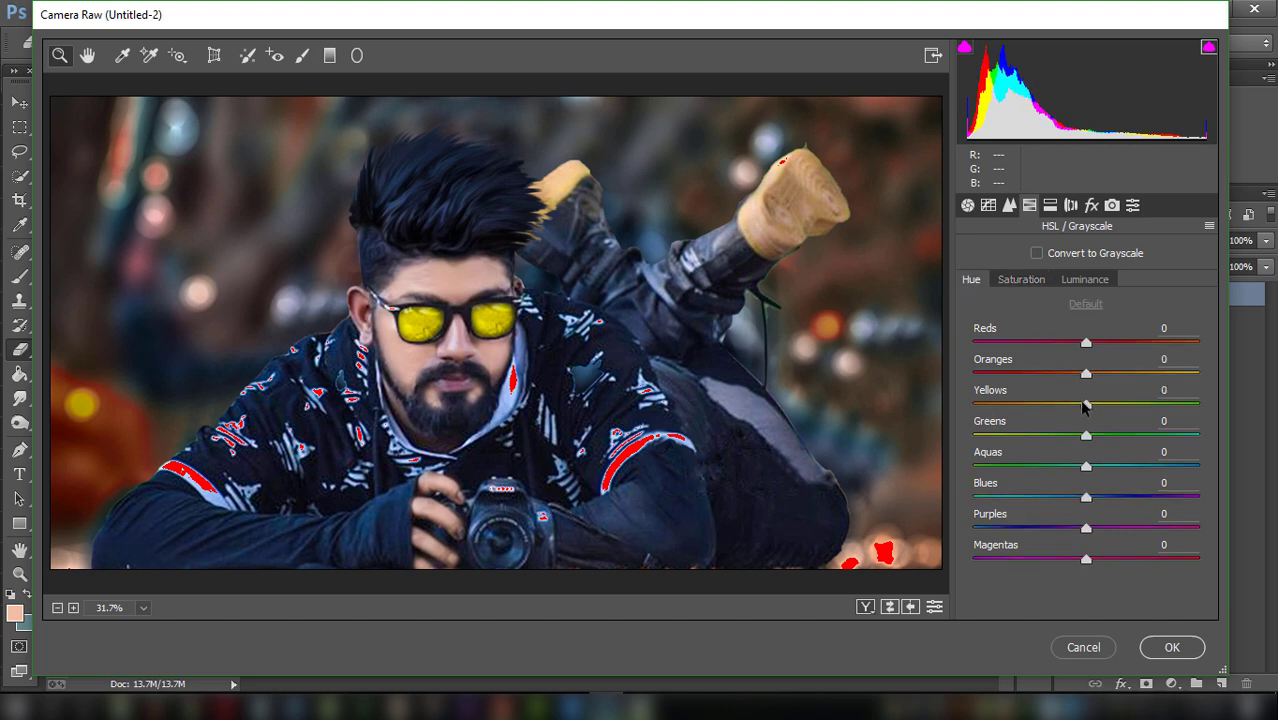
mouse_move(1086, 403)
mouse_down()
mouse_move(1034, 401)
mouse_move(1080, 403)
mouse_up()
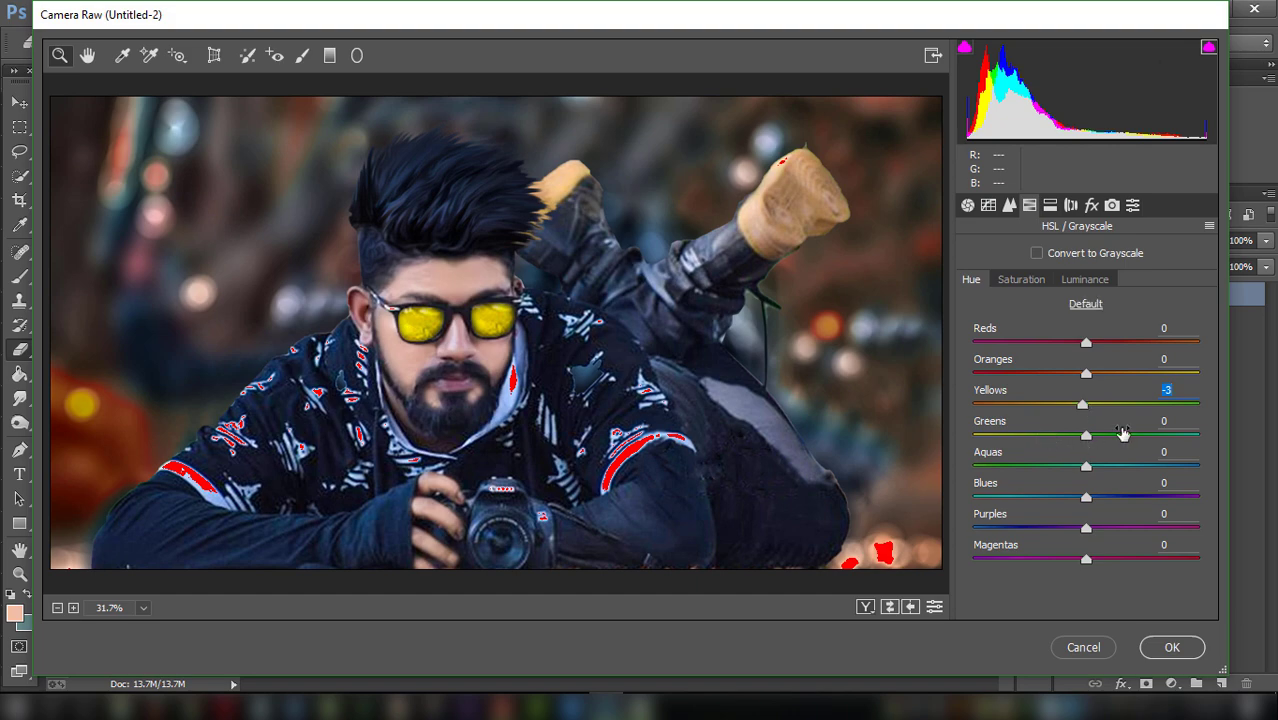
click(1174, 647)
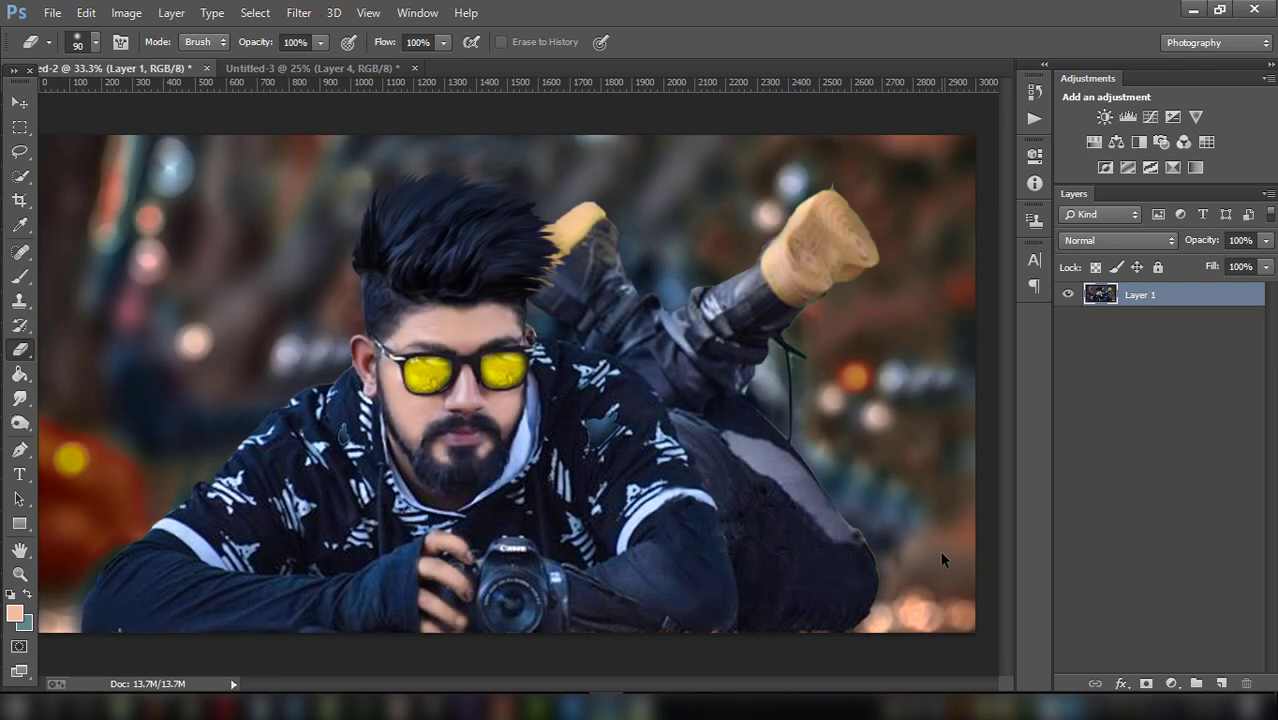
Place 'the camera' from STOCK (E:) > quotes, enlarged over the man's face.
key(ctrl+minus)
key(ctrl+minus)
key(ctrl+minus)
key(ctrl+plus)
key(ctrl+plus)
click(51, 12)
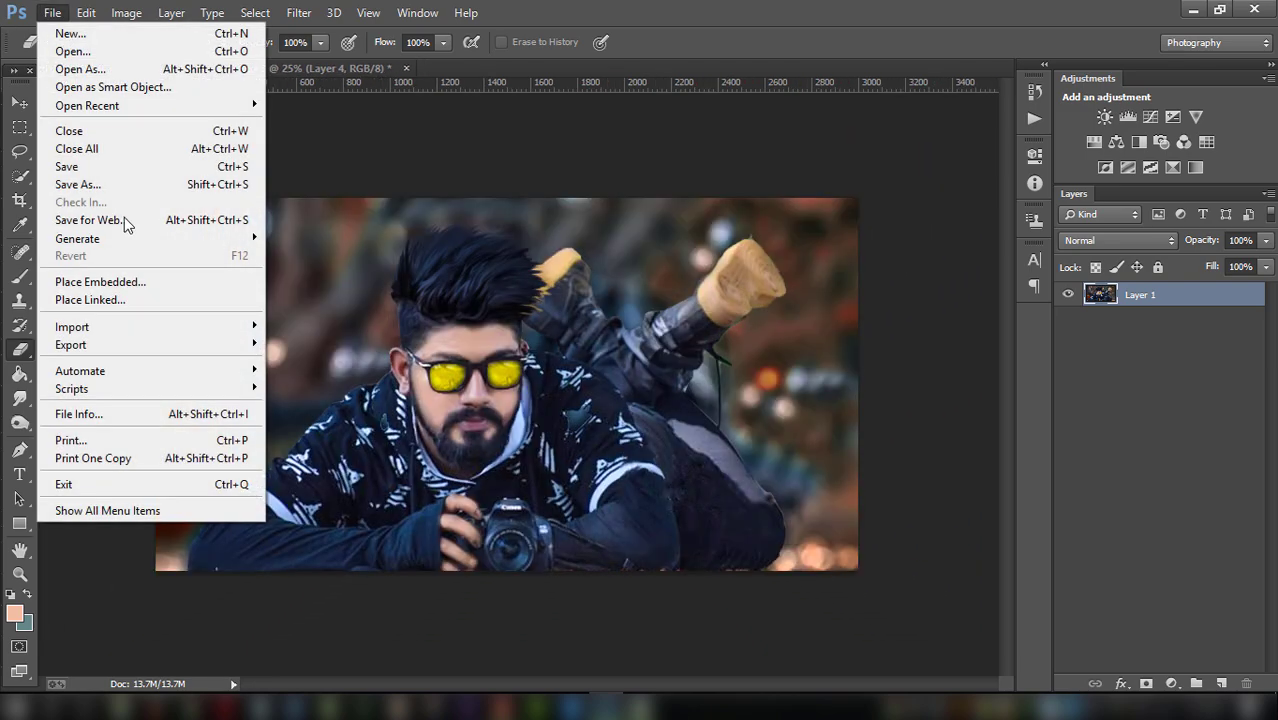
click(135, 281)
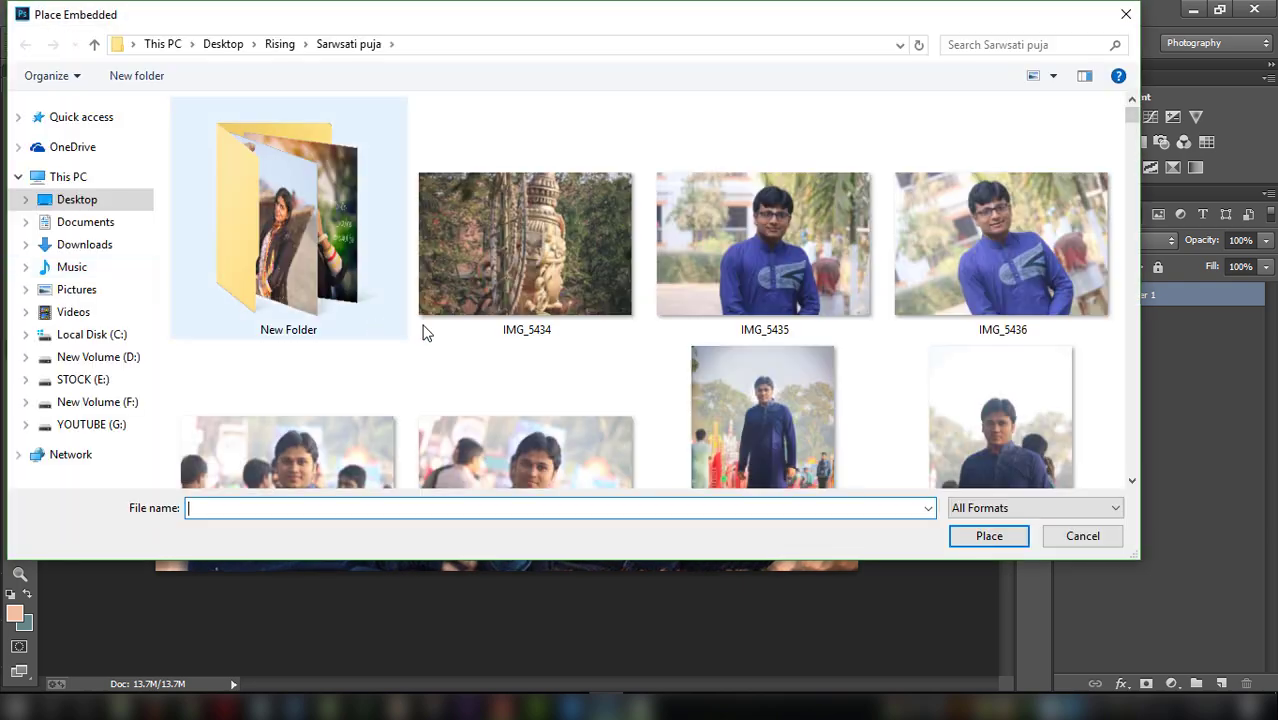
click(100, 380)
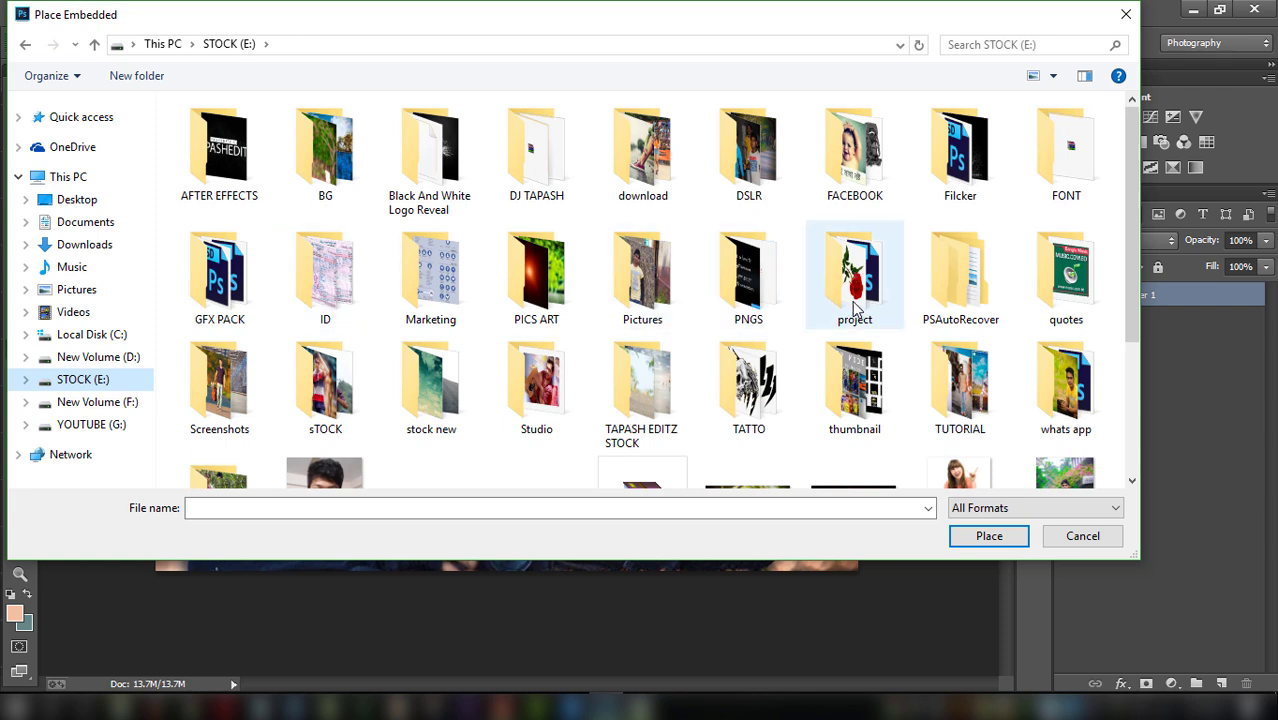
double_click(1055, 298)
click(503, 508)
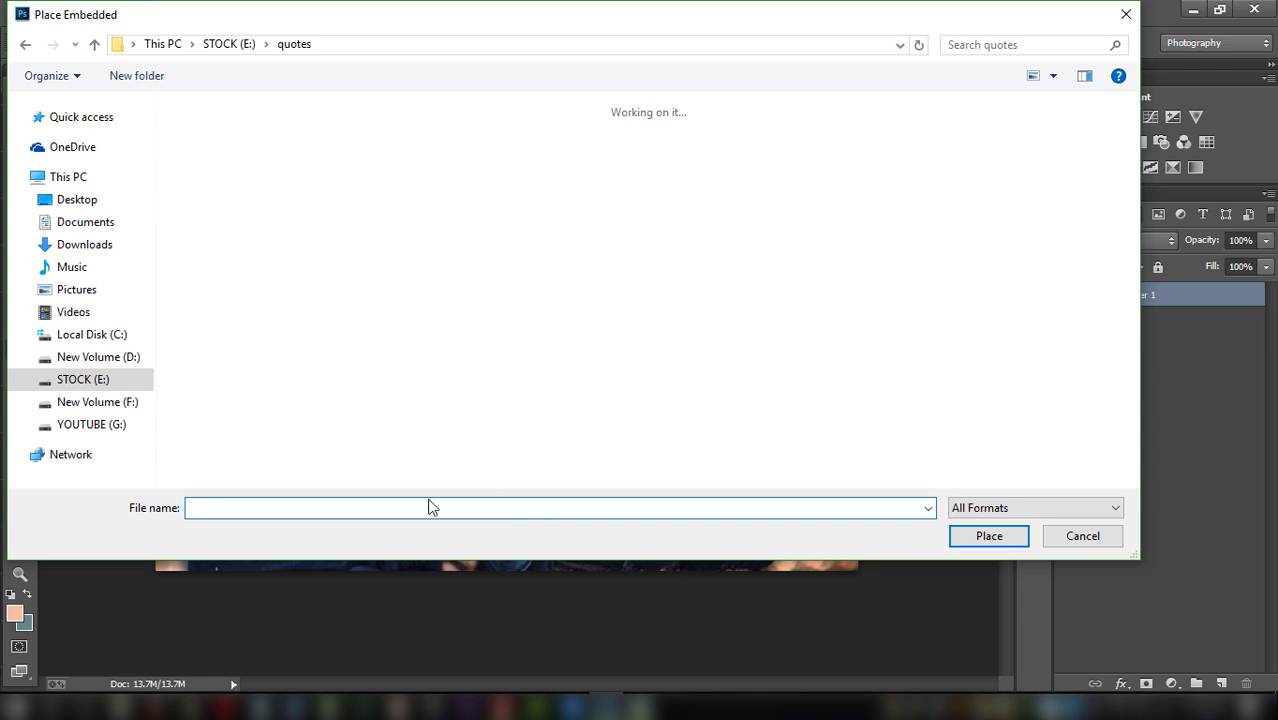
click(783, 268)
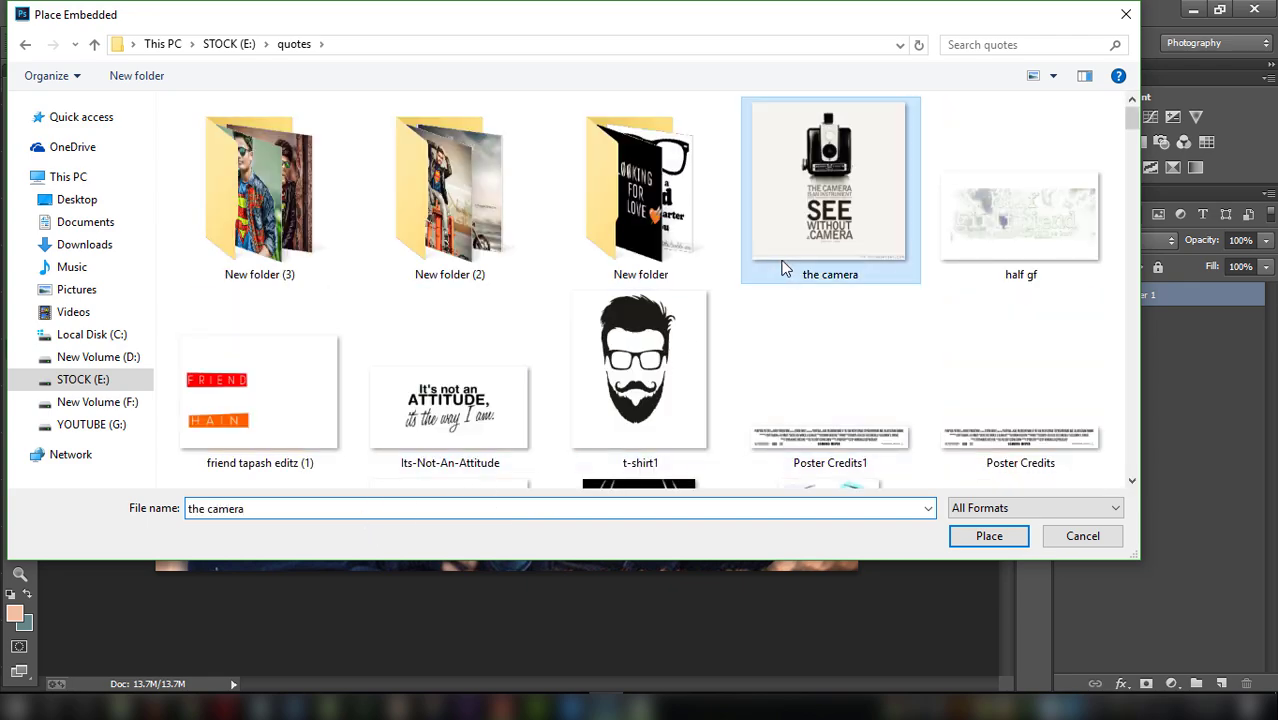
click(955, 541)
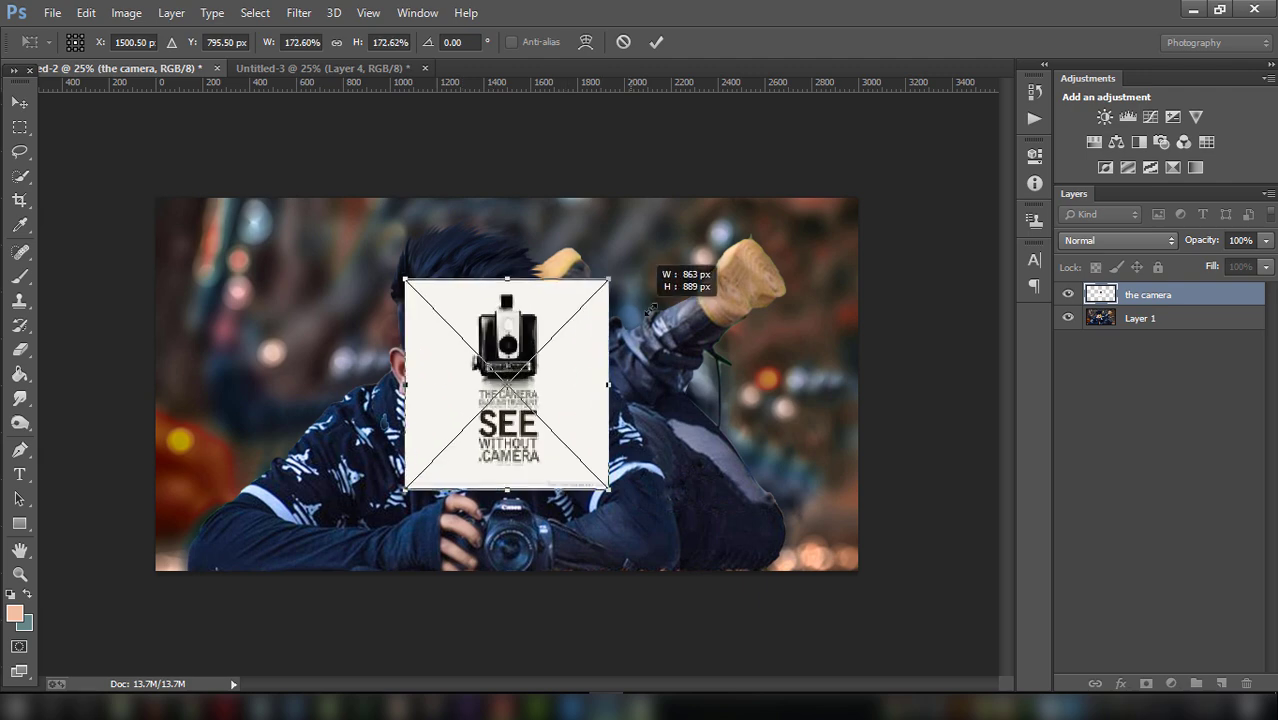
drag(566, 326, 629, 258)
right_click(480, 236)
click(495, 246)
Copy the poster's quote text onto its own layer and delete the poster layer.
key(e)
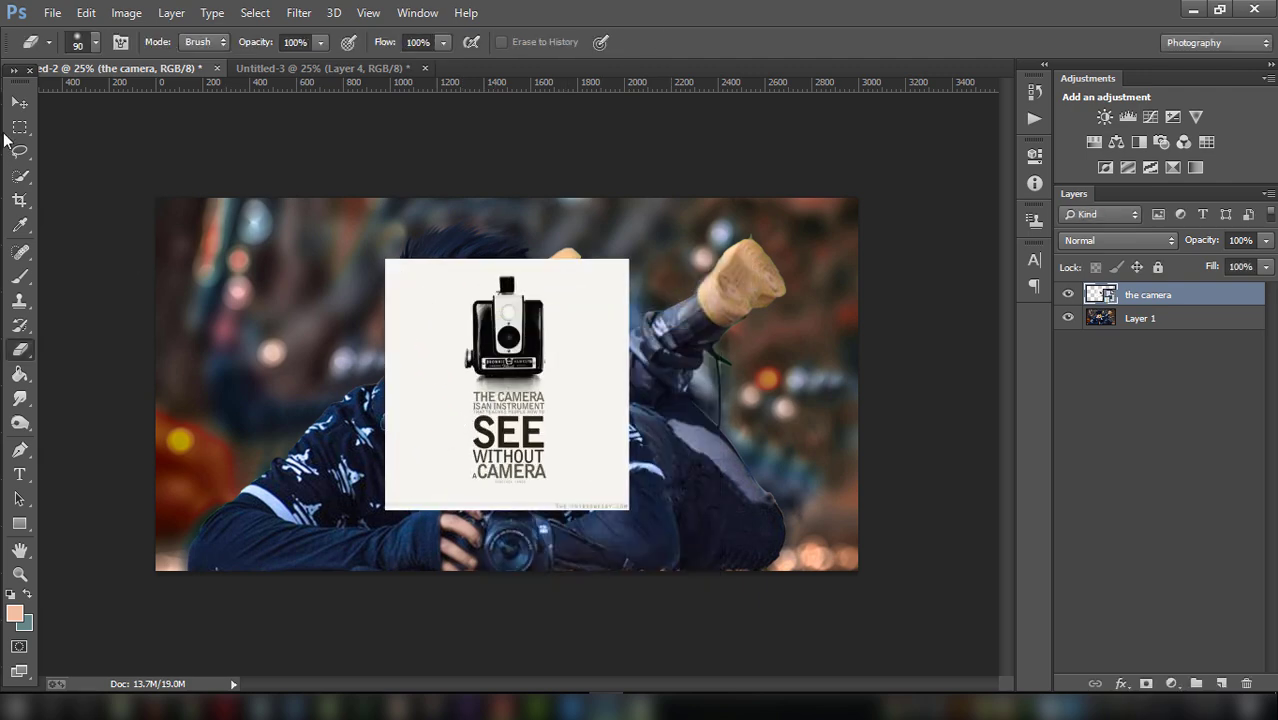
click(19, 127)
drag(455, 386, 572, 494)
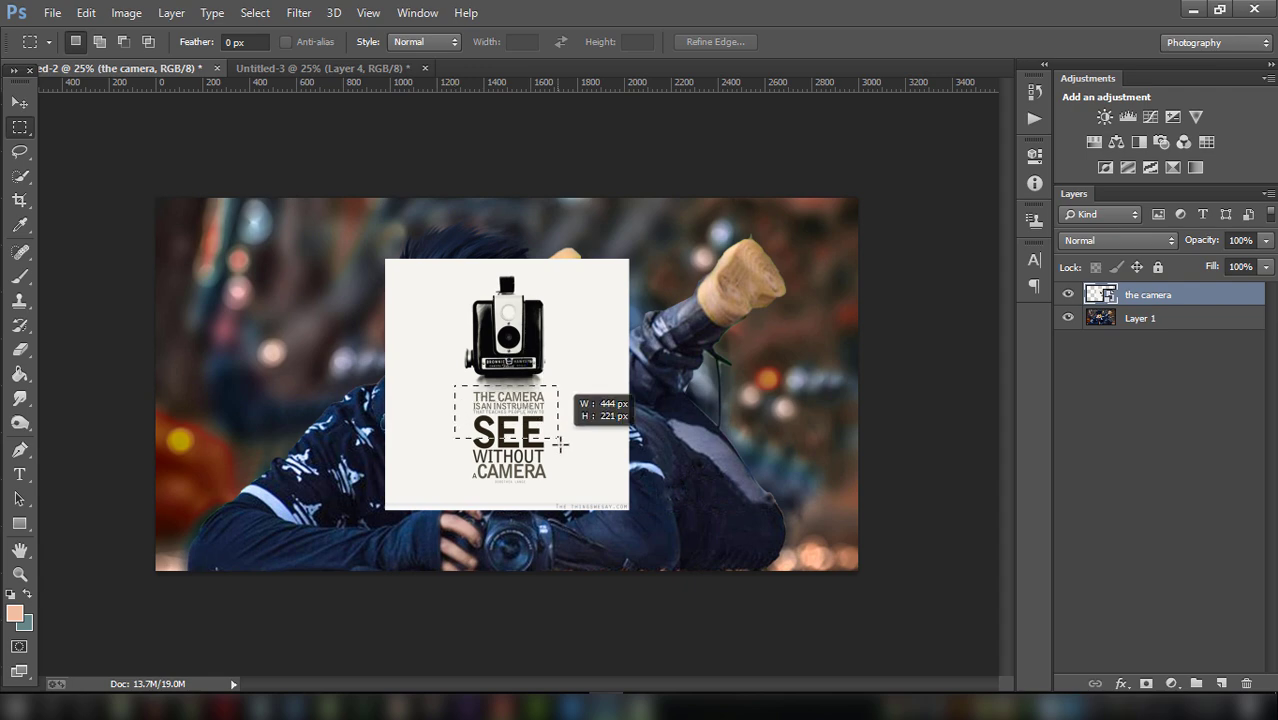
right_click(558, 462)
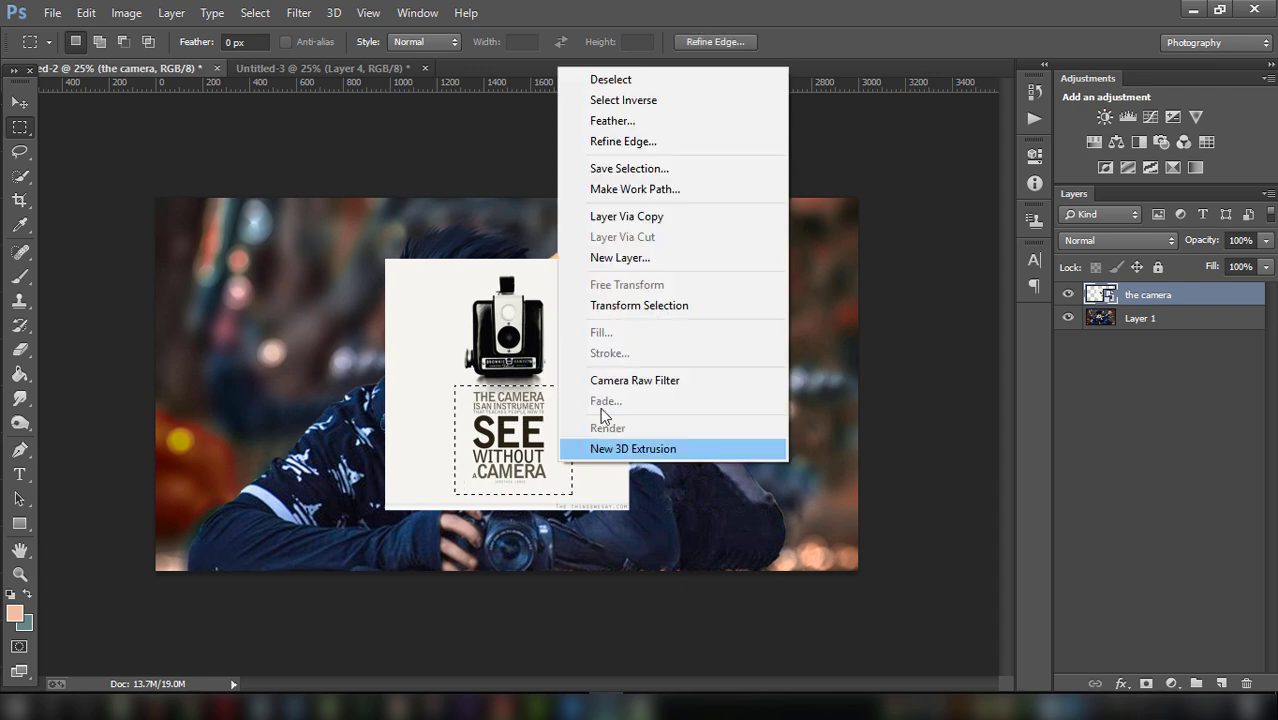
click(628, 216)
click(1145, 318)
click(1246, 683)
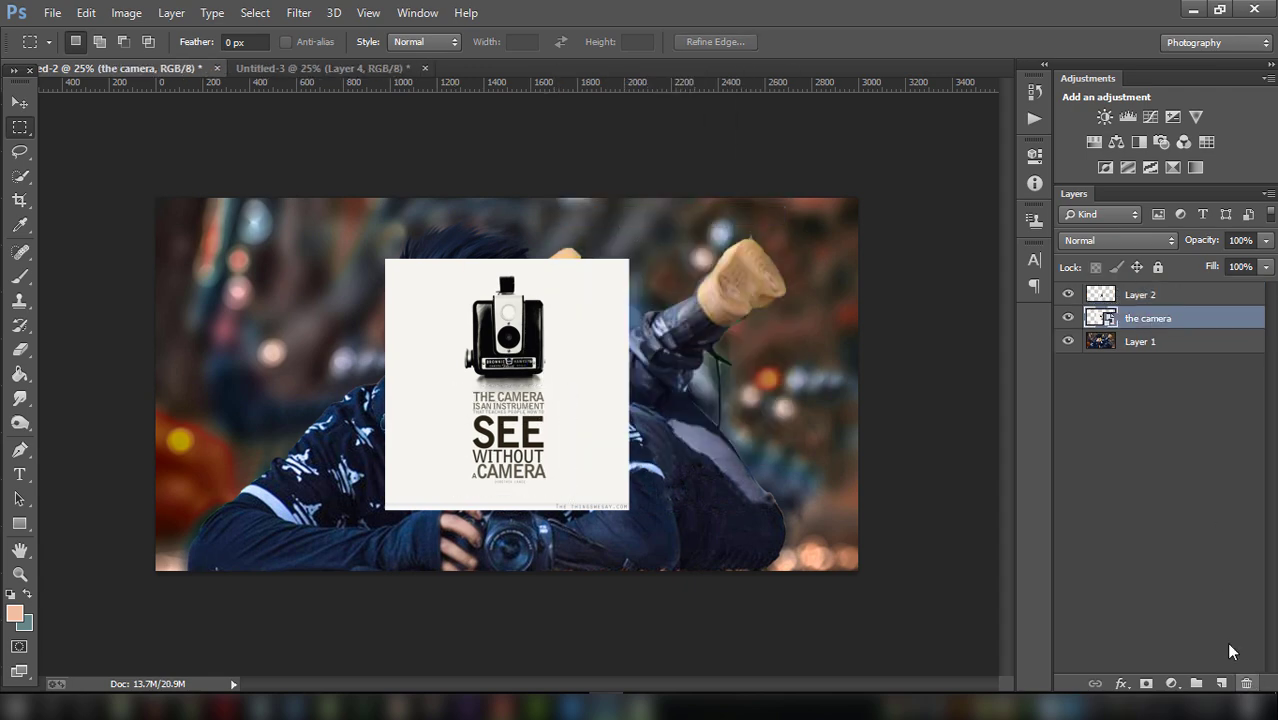
key(Return)
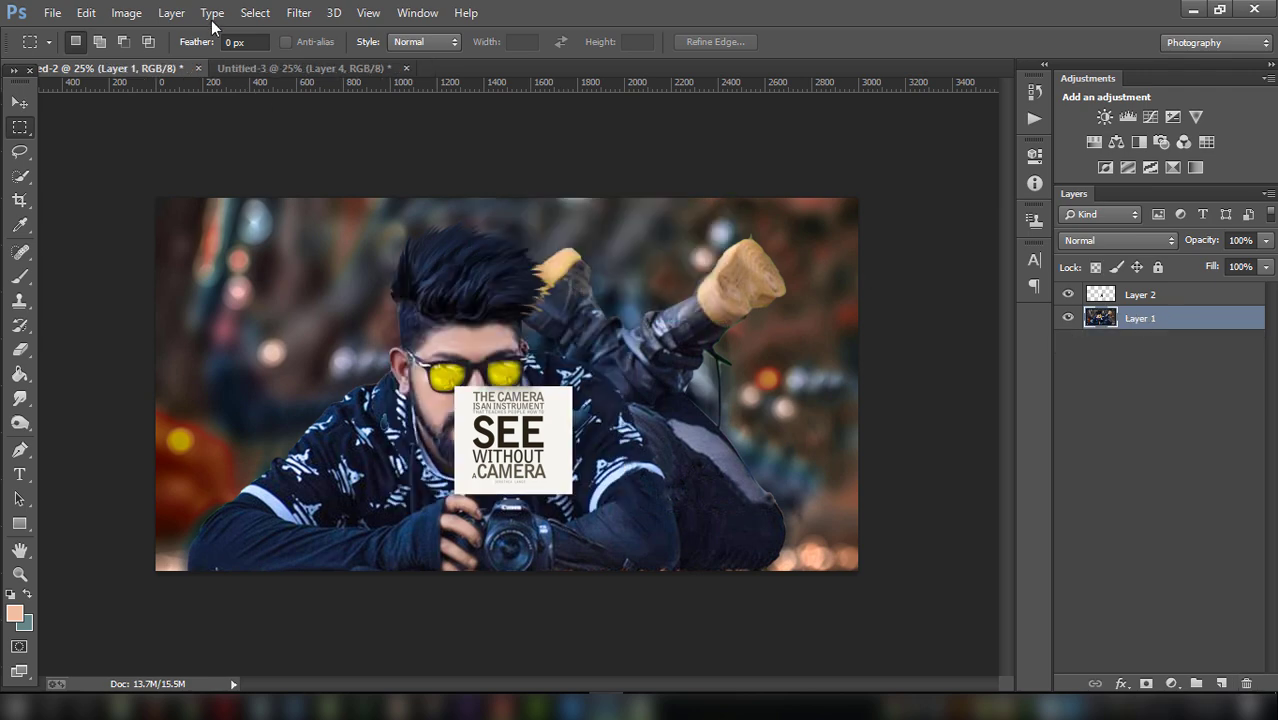
Remove the white paper around the quote via Color Range at fuzziness 200.
click(296, 12)
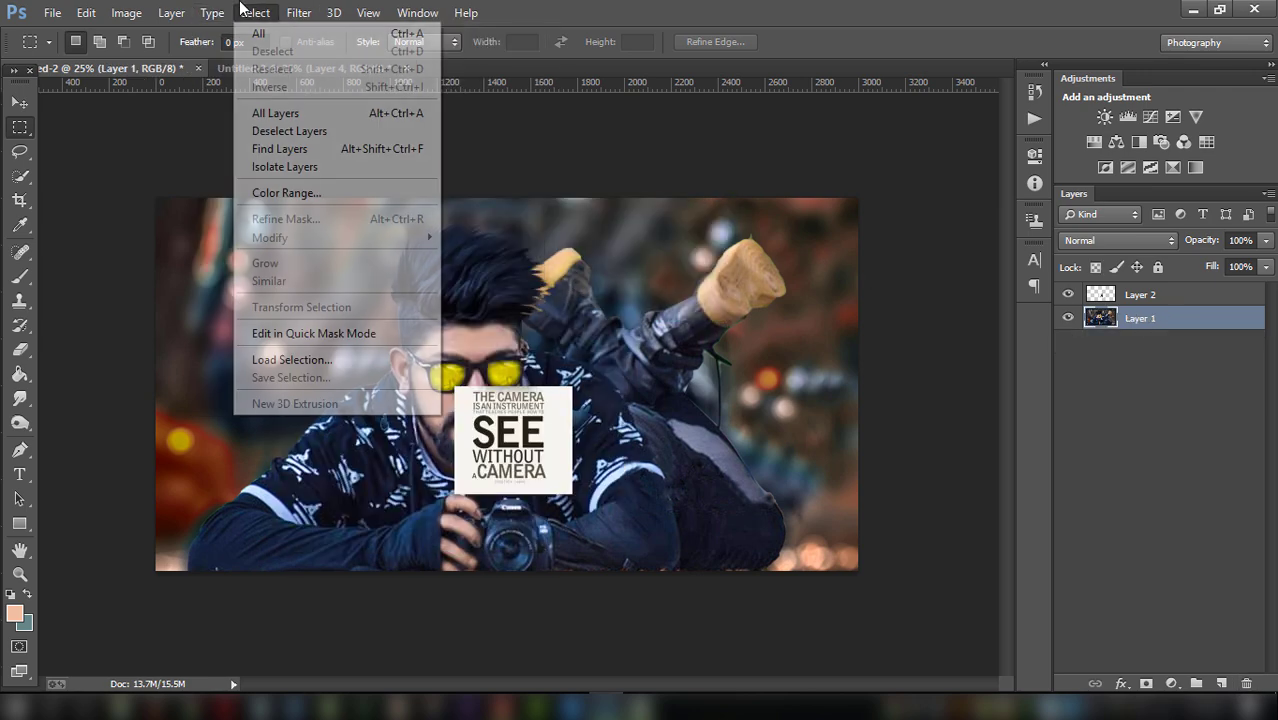
click(286, 192)
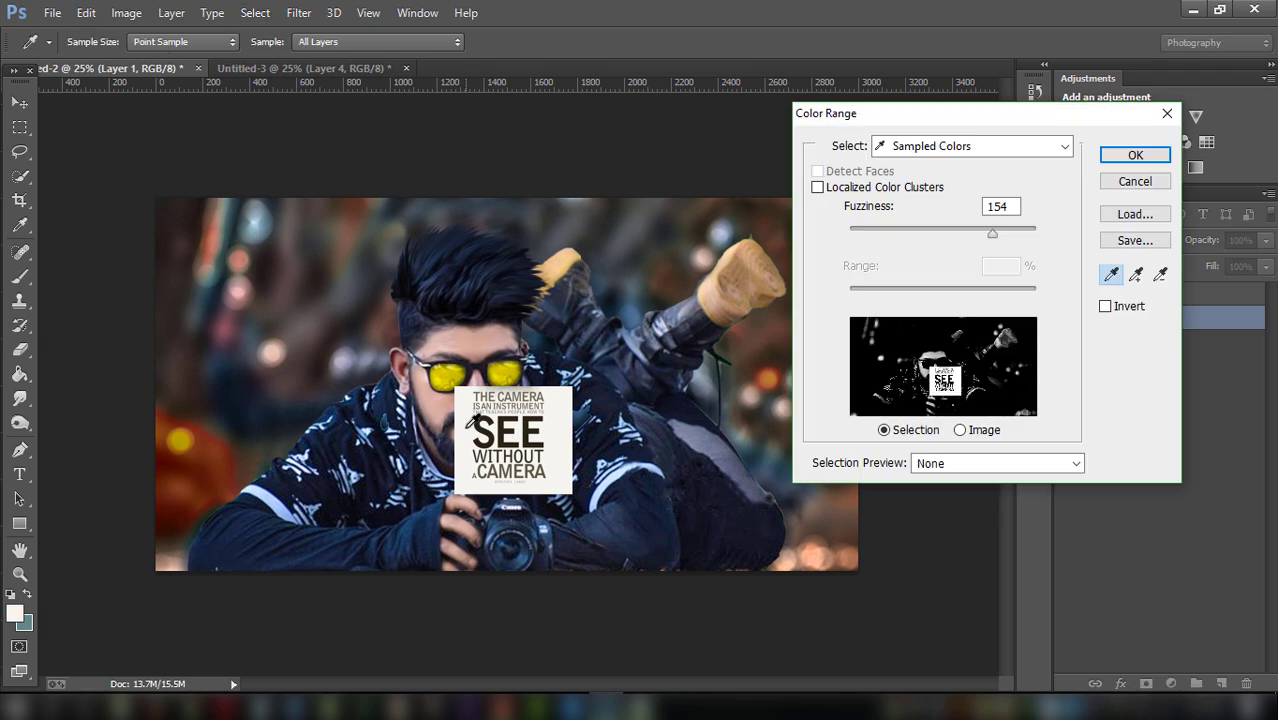
drag(1009, 223, 1038, 230)
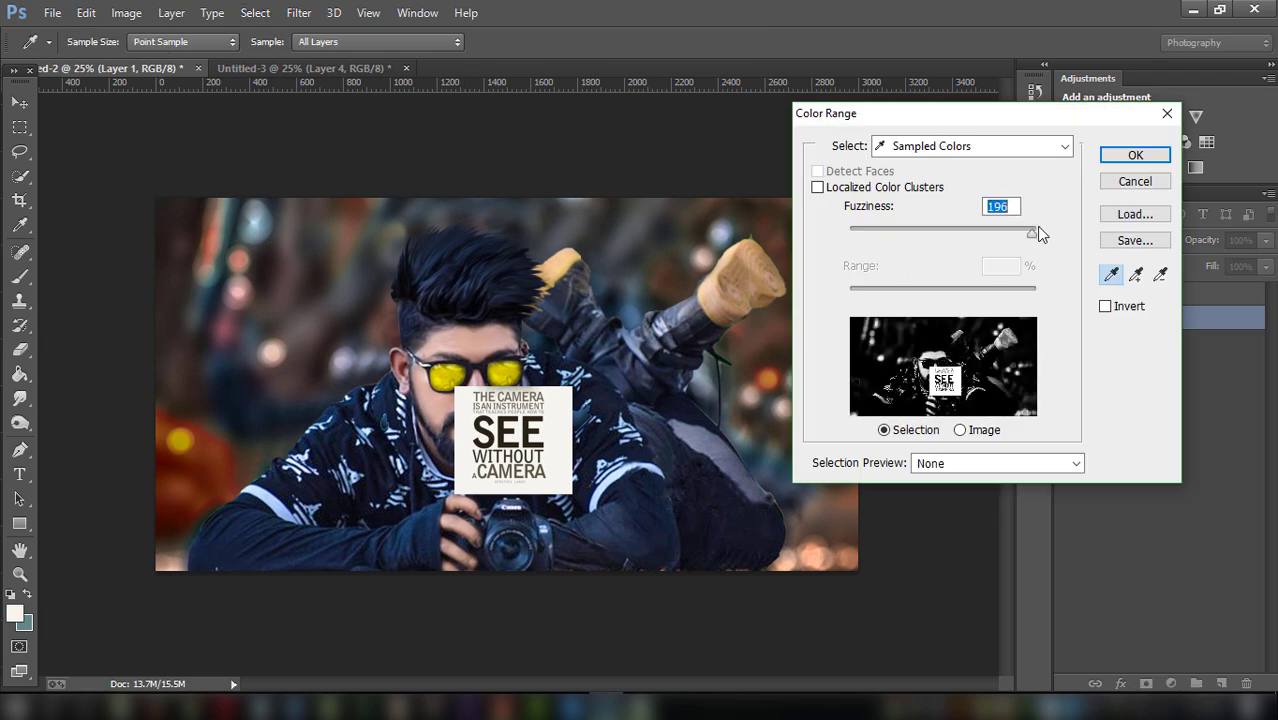
click(1110, 158)
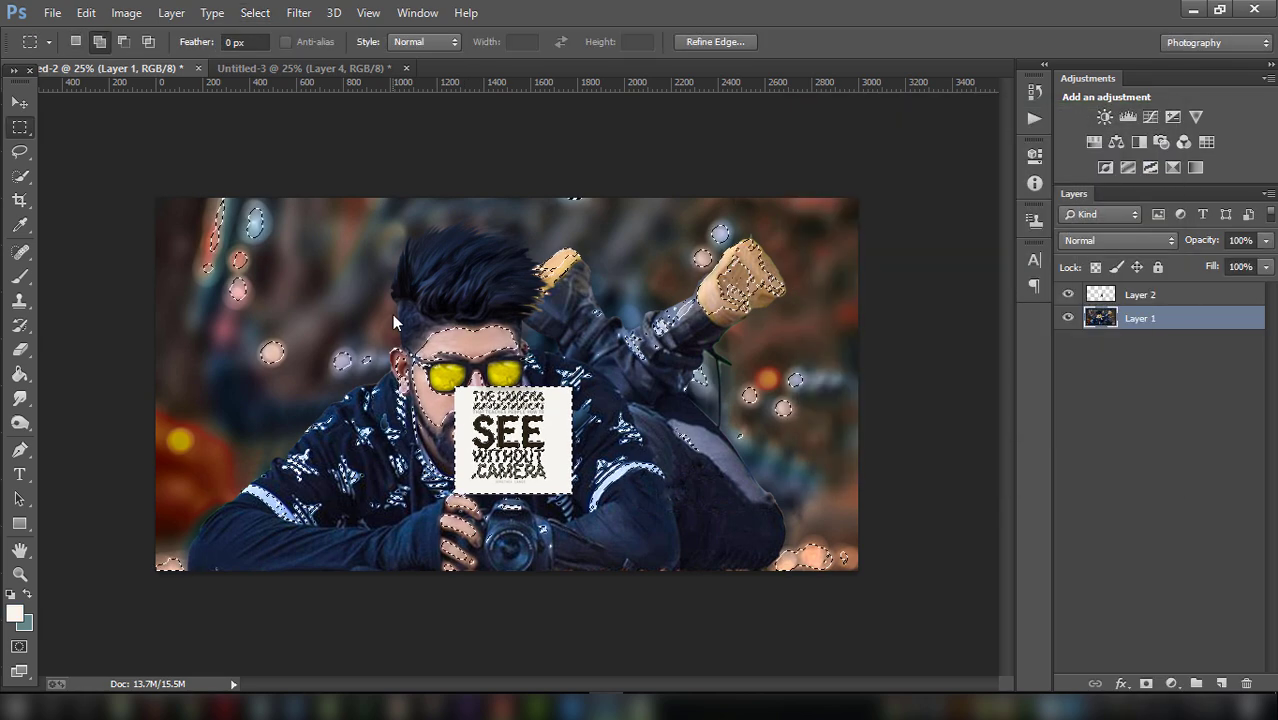
key(Delete)
key(ctrl+d)
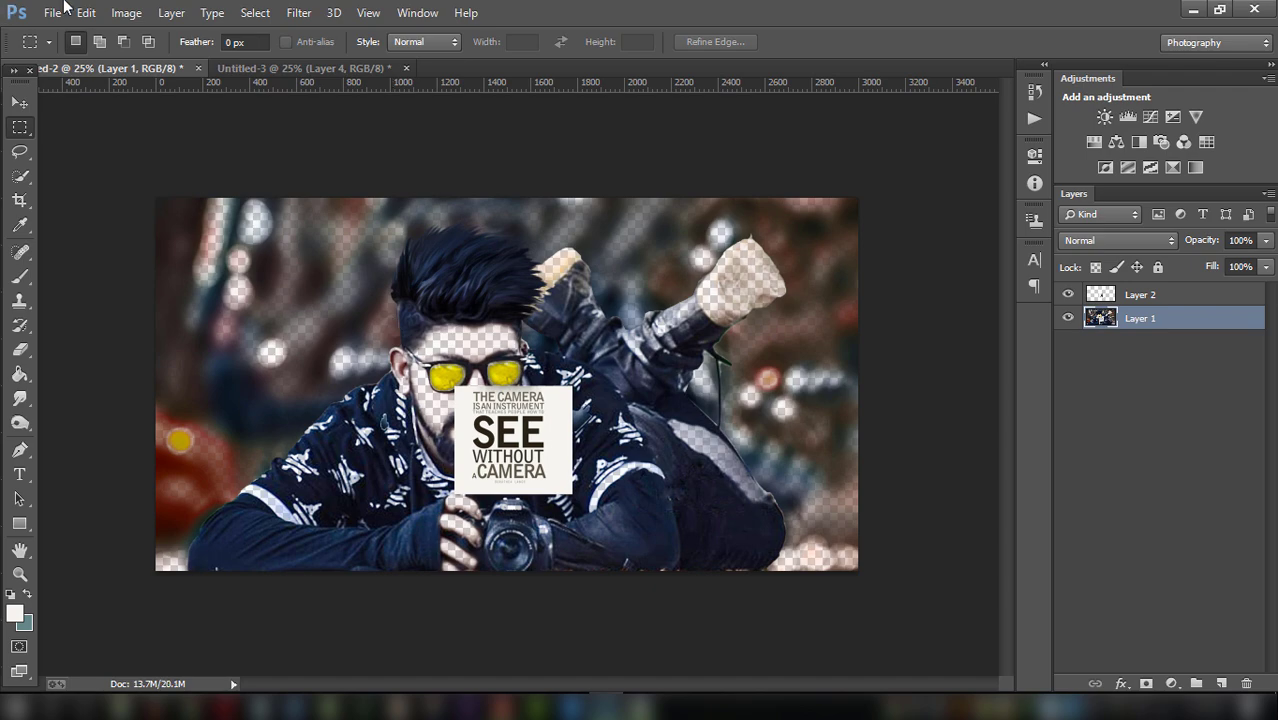
click(86, 12)
click(127, 45)
click(1090, 295)
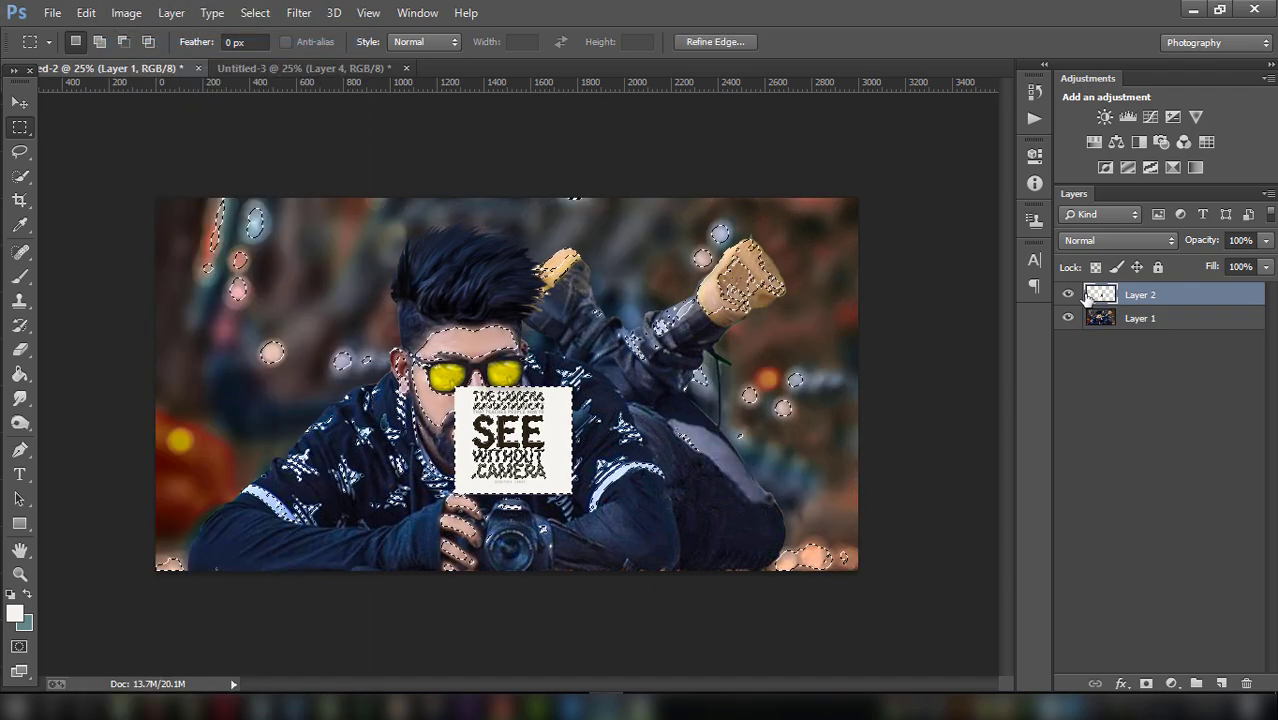
key(Delete)
key(ctrl+d)
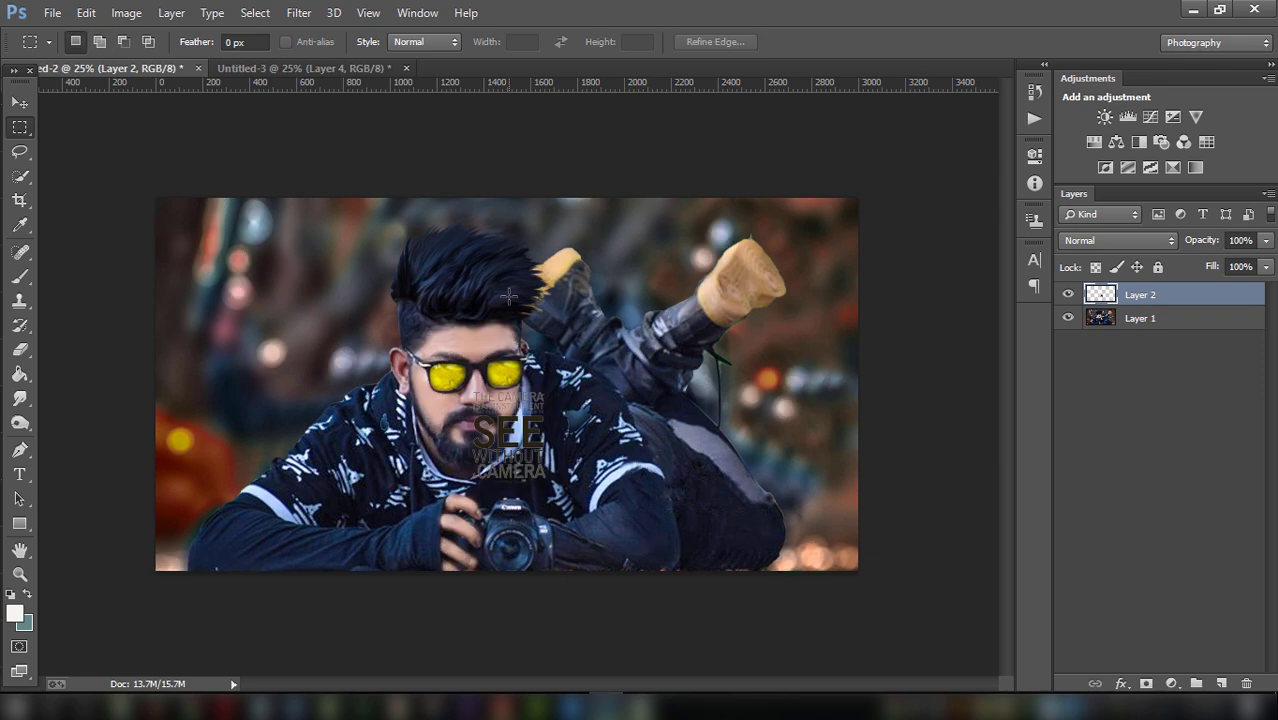
Move the quote to the upper-left background and turn it white with Lightness +100.
click(19, 102)
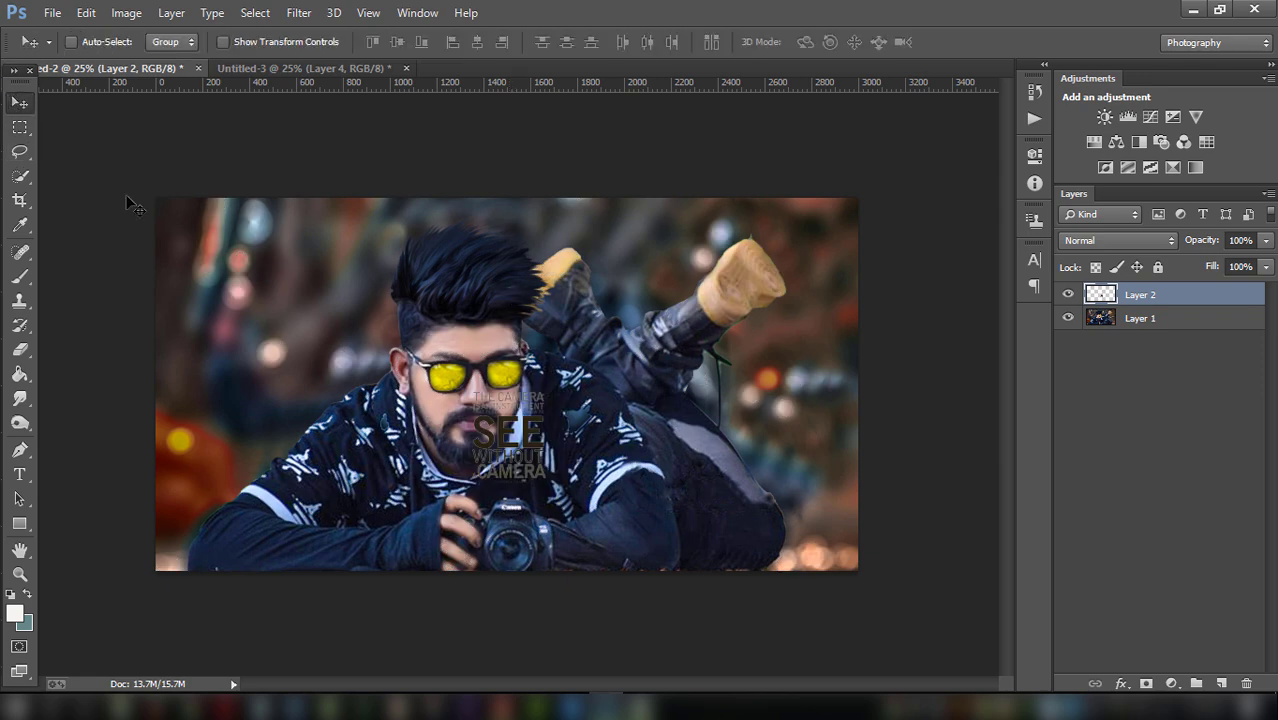
drag(533, 422, 271, 376)
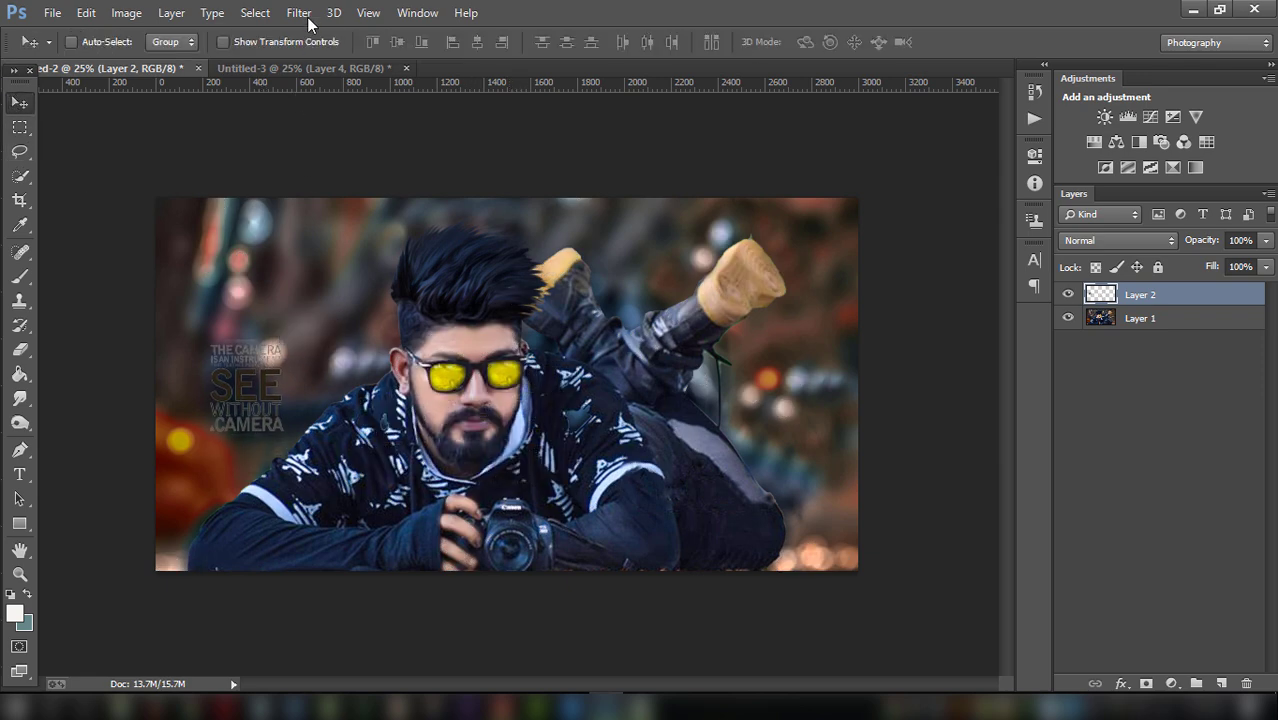
click(126, 12)
mouse_move(154, 60)
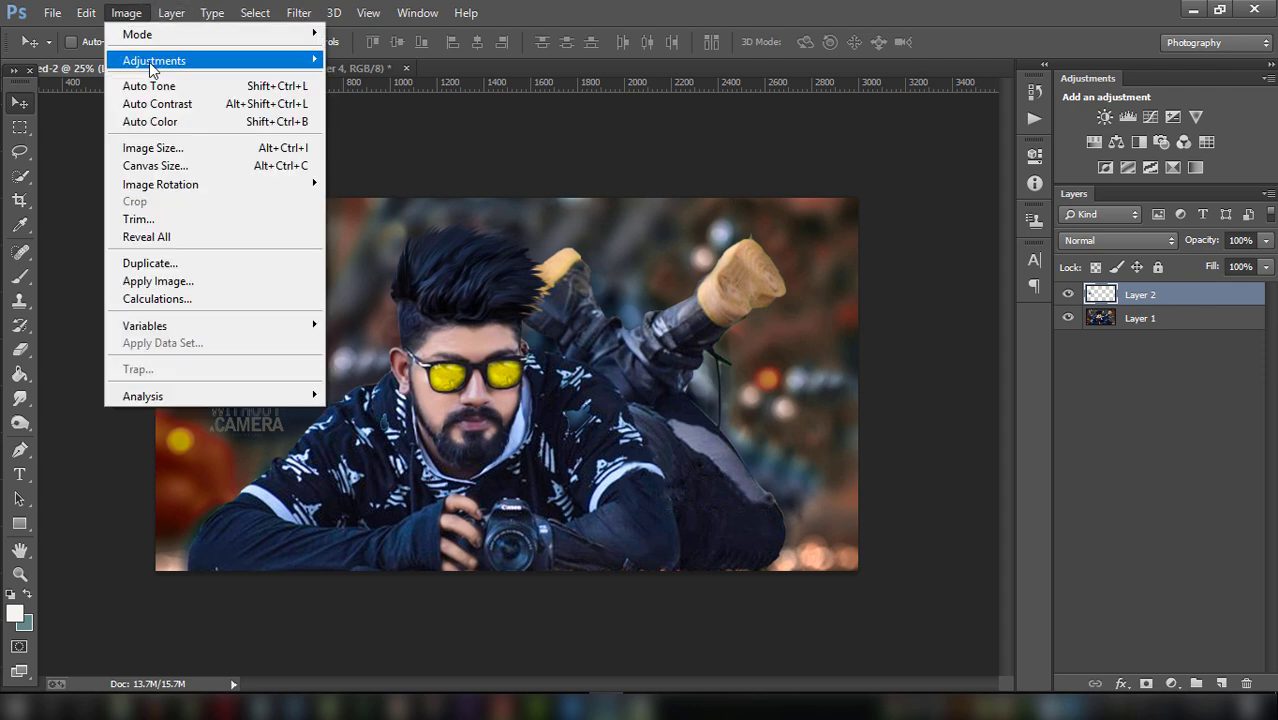
click(437, 157)
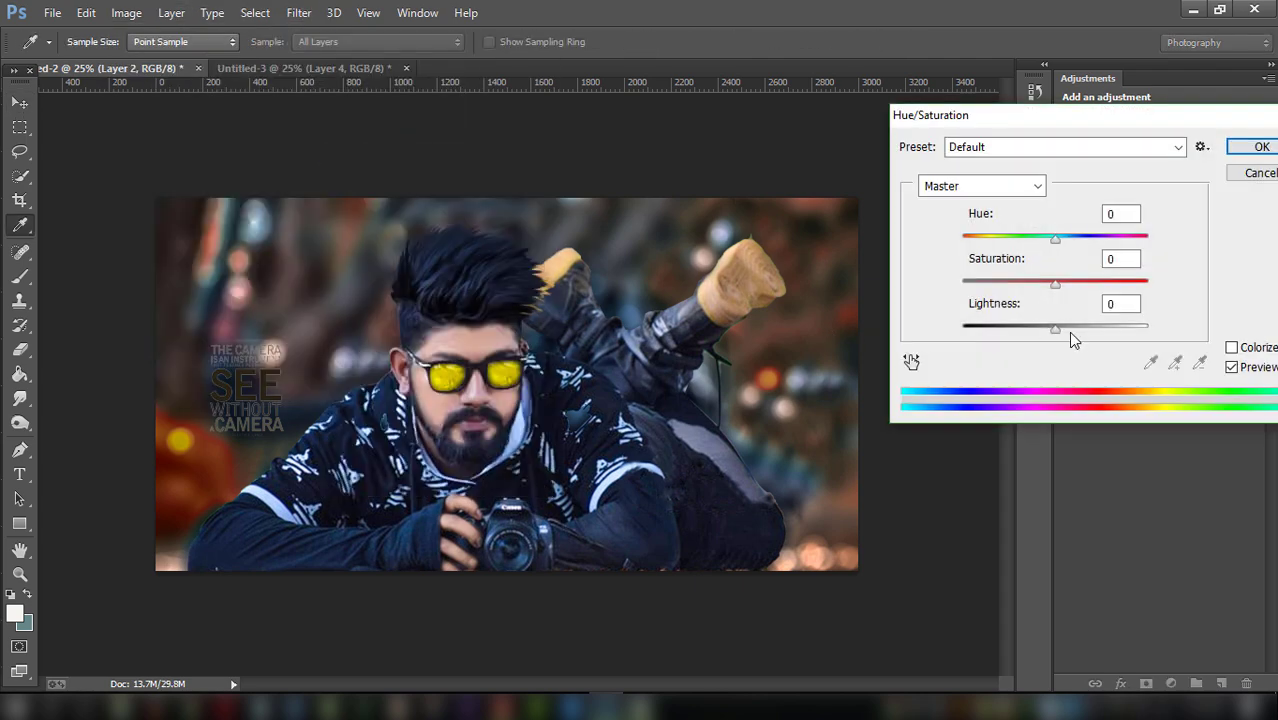
drag(1069, 333, 1206, 341)
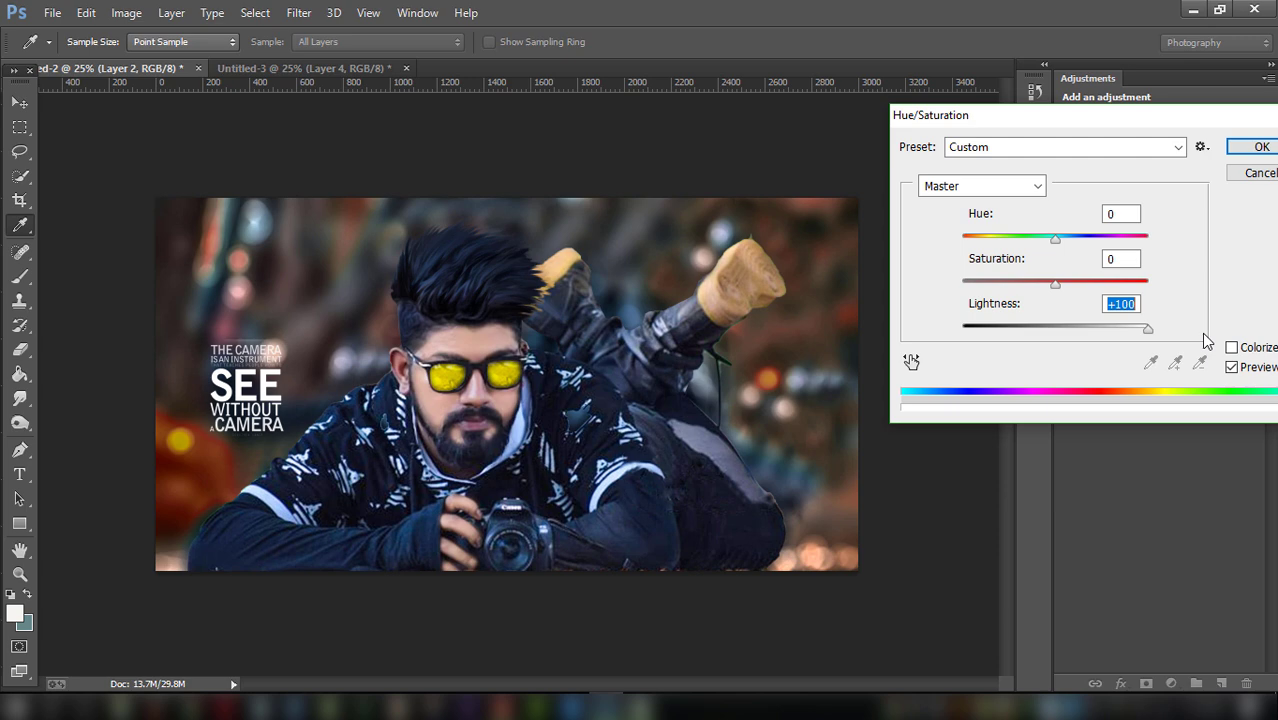
click(1260, 147)
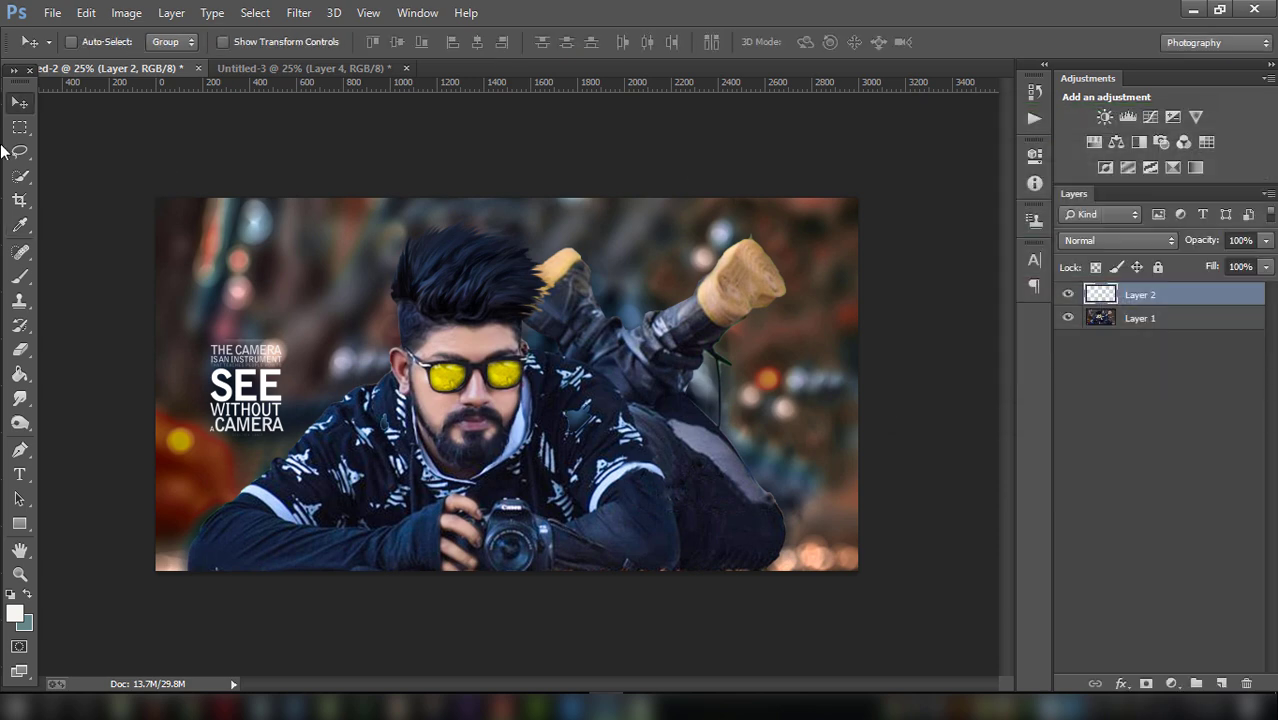
drag(205, 347, 188, 356)
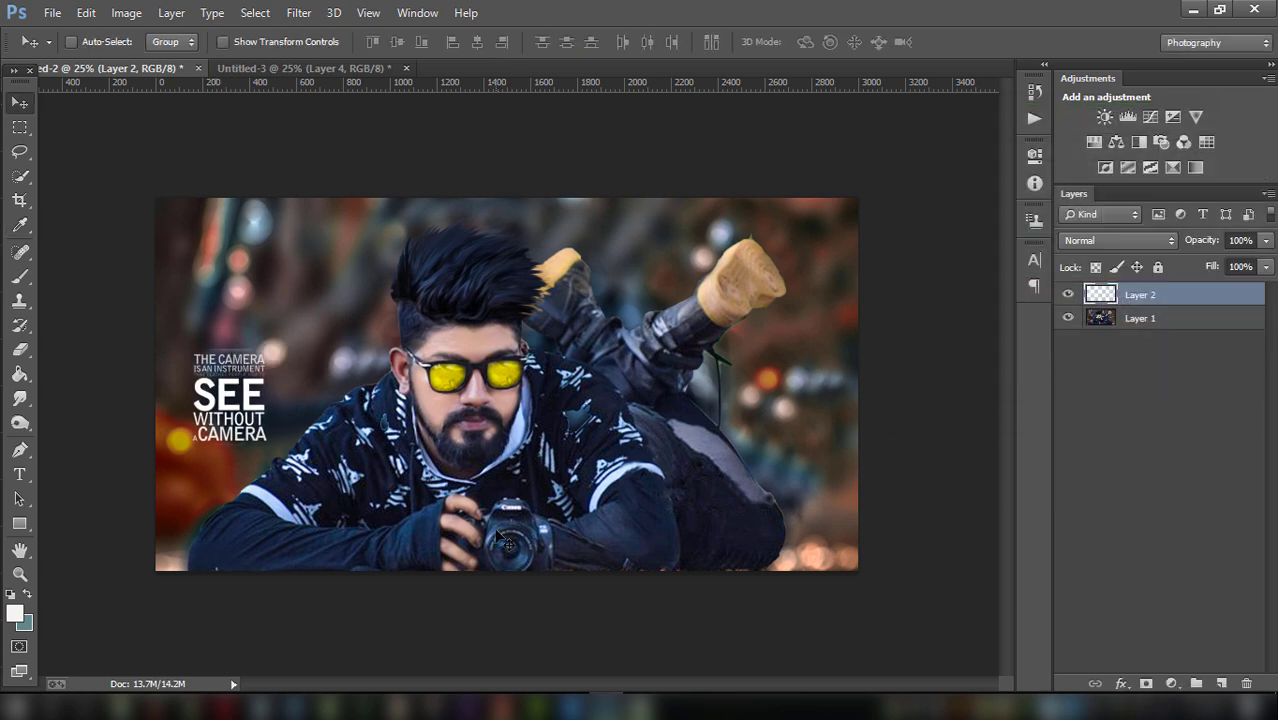
click(606, 705)
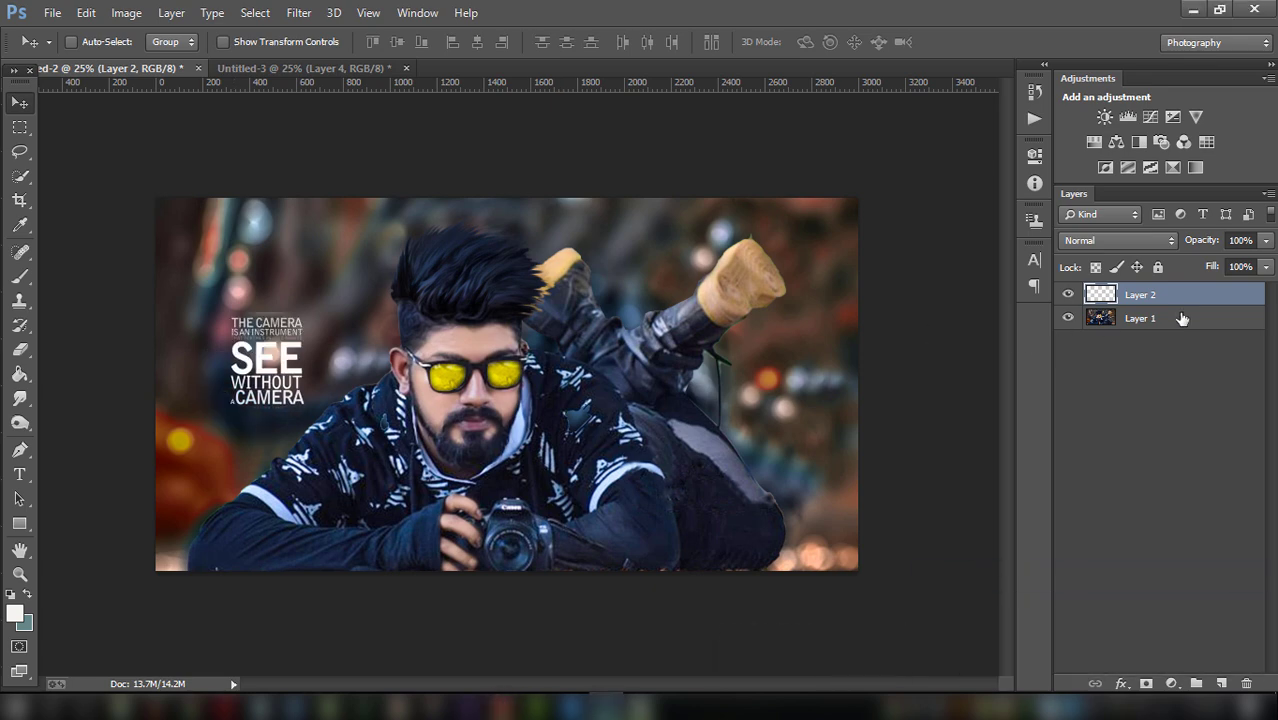
Gaussian-blur the Layer 1 area behind the quote at about 60.7 px radius.
click(1182, 318)
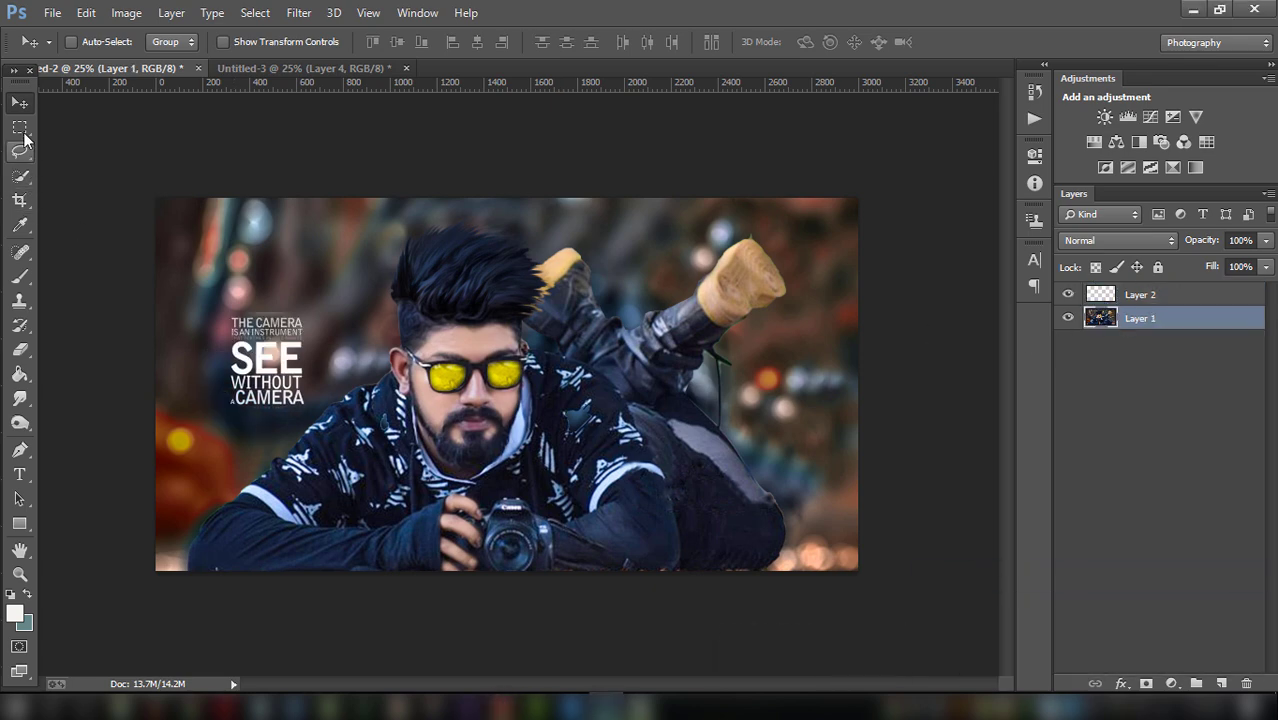
click(19, 127)
drag(224, 312, 315, 410)
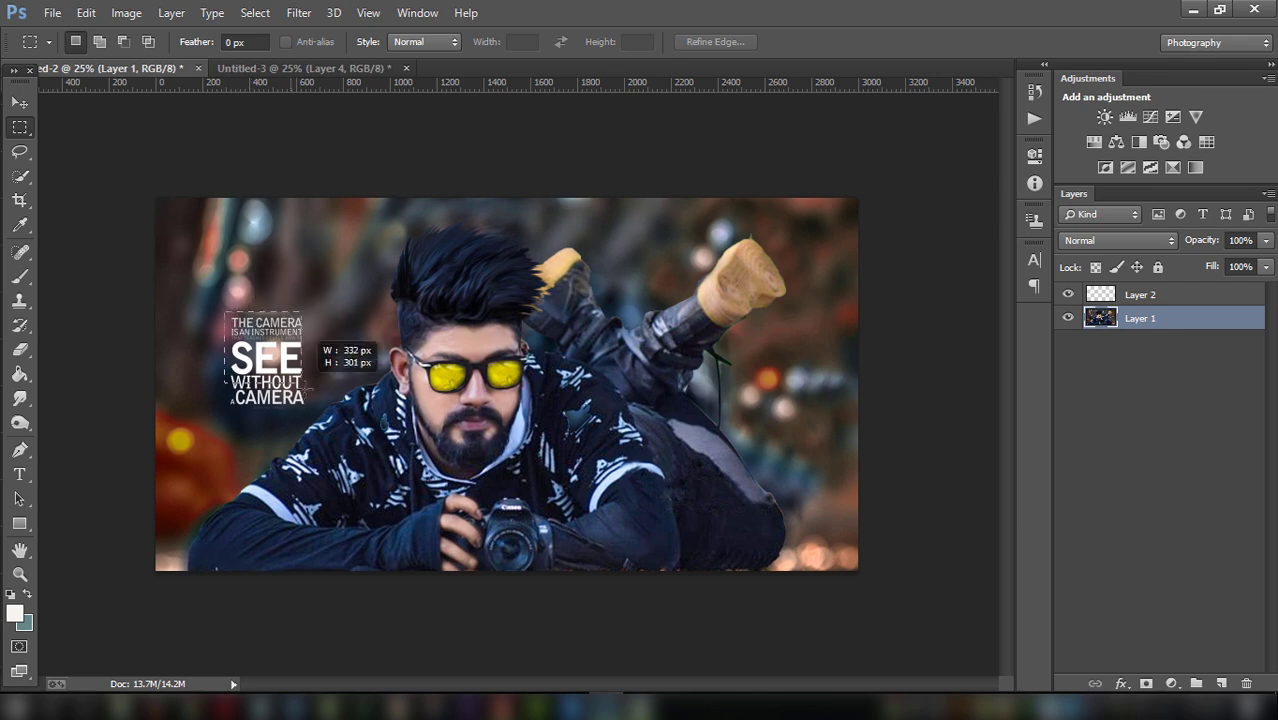
click(298, 13)
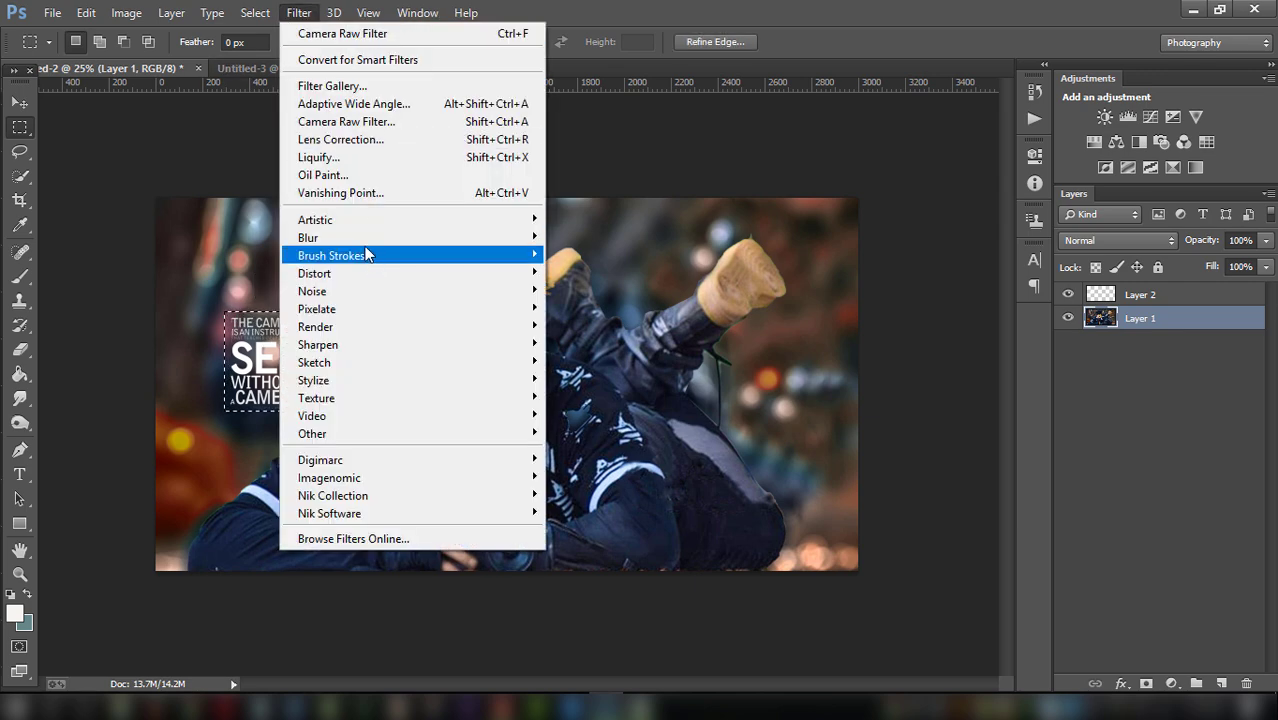
click(592, 370)
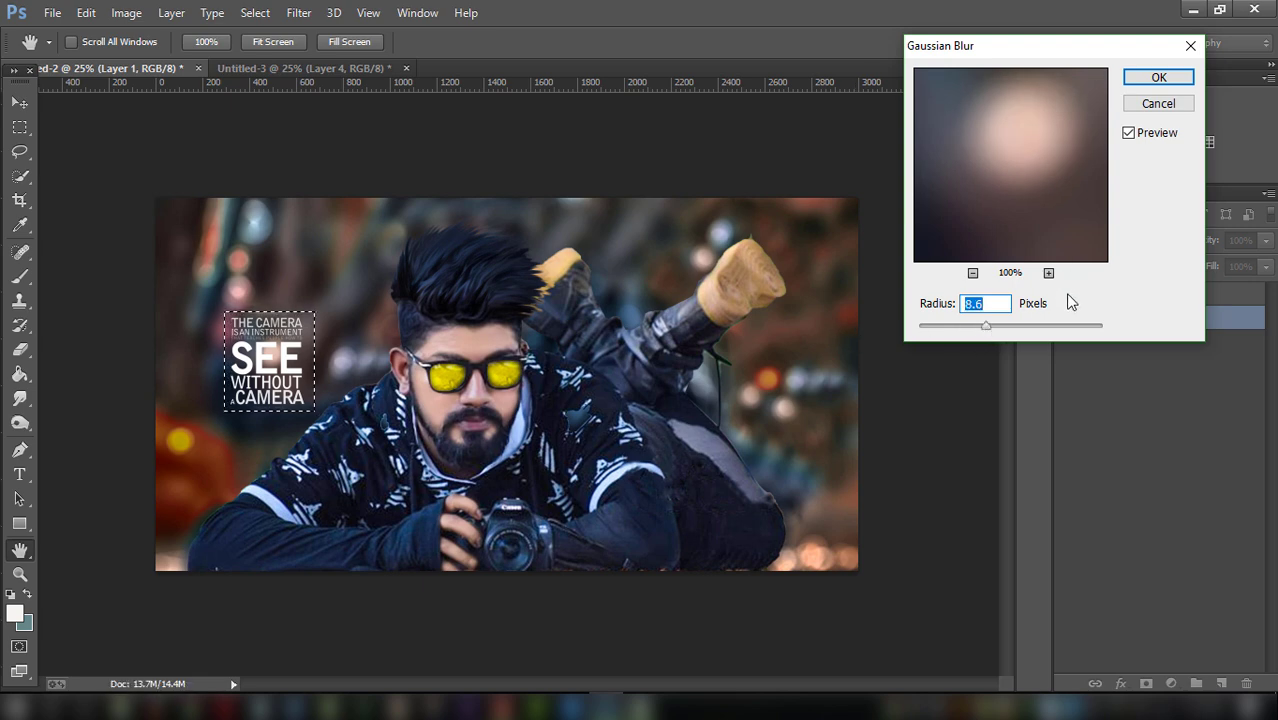
mouse_move(973, 334)
mouse_down()
mouse_move(1023, 334)
mouse_move(1010, 330)
mouse_up()
click(1158, 77)
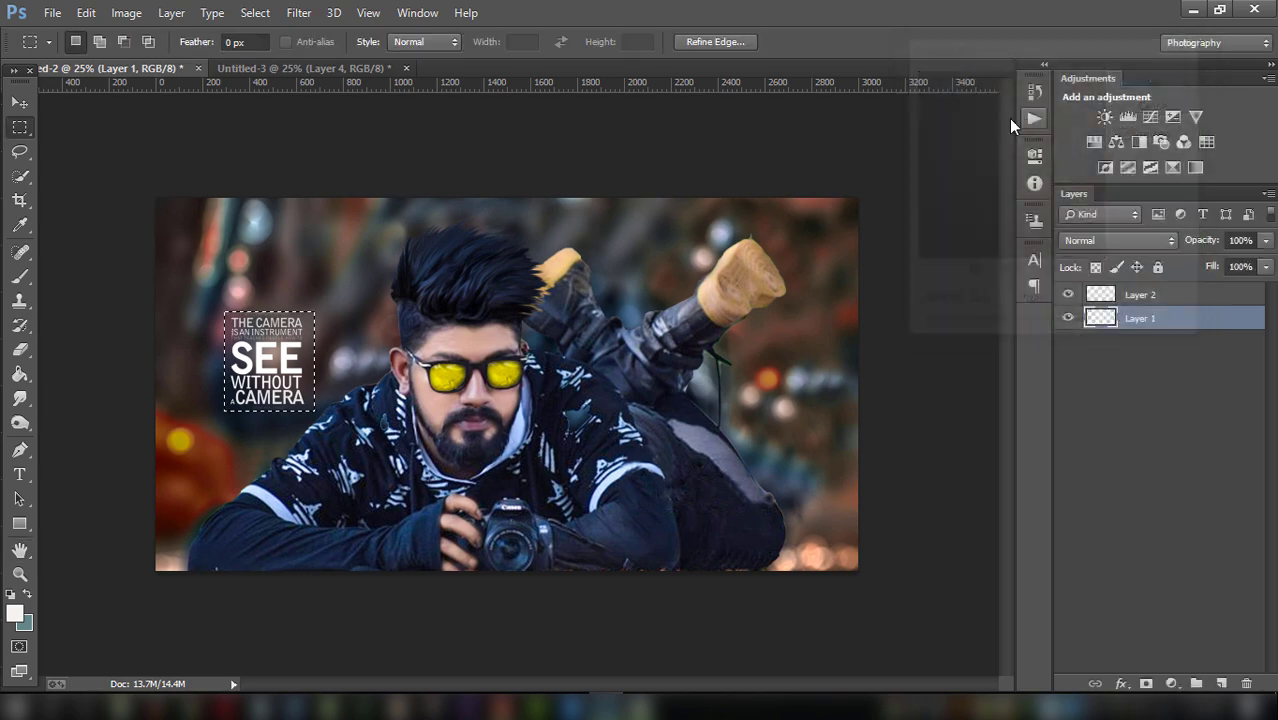
key(ctrl+d)
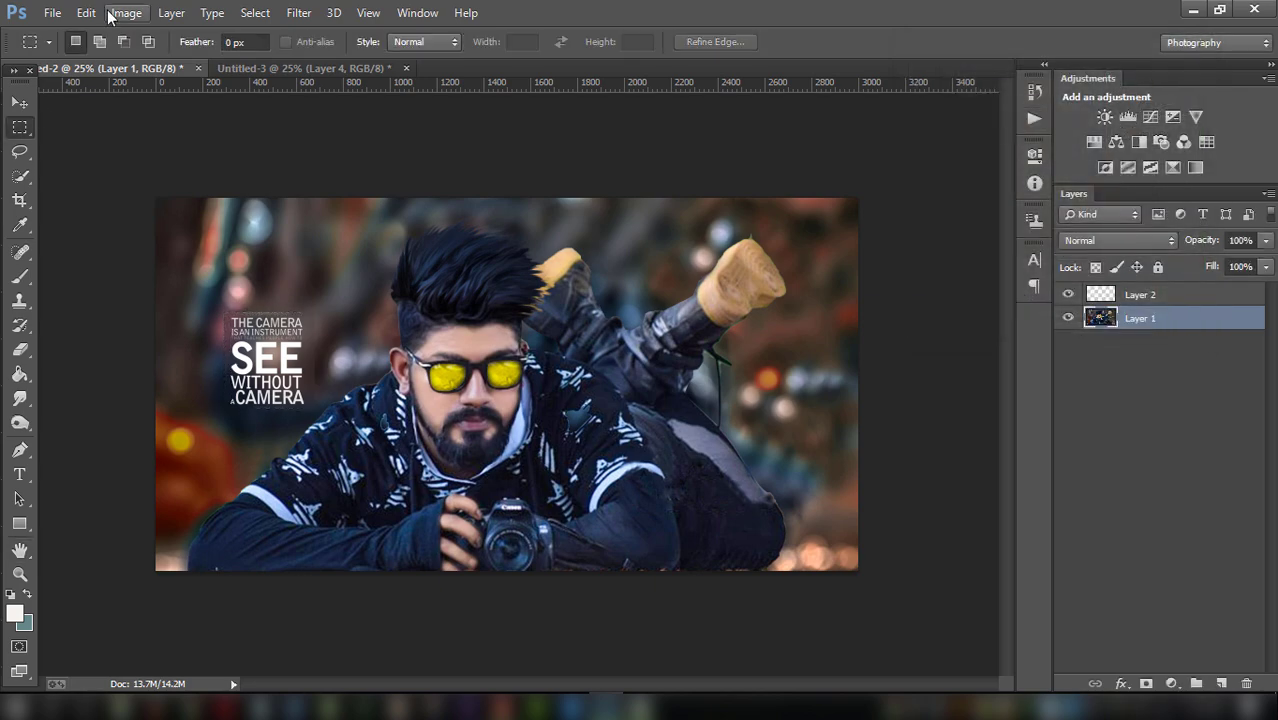
Step back twice to restore the quote, deselect, and make Layer 2 active.
click(86, 12)
click(125, 48)
click(126, 12)
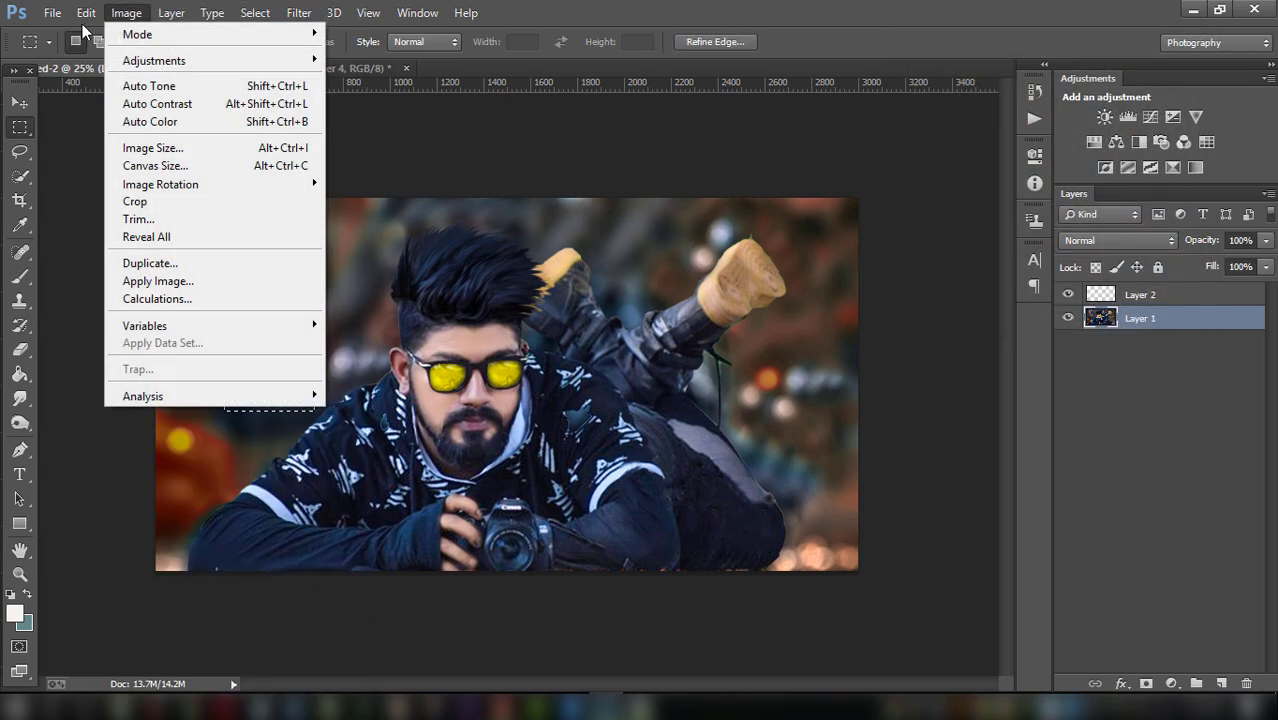
click(120, 43)
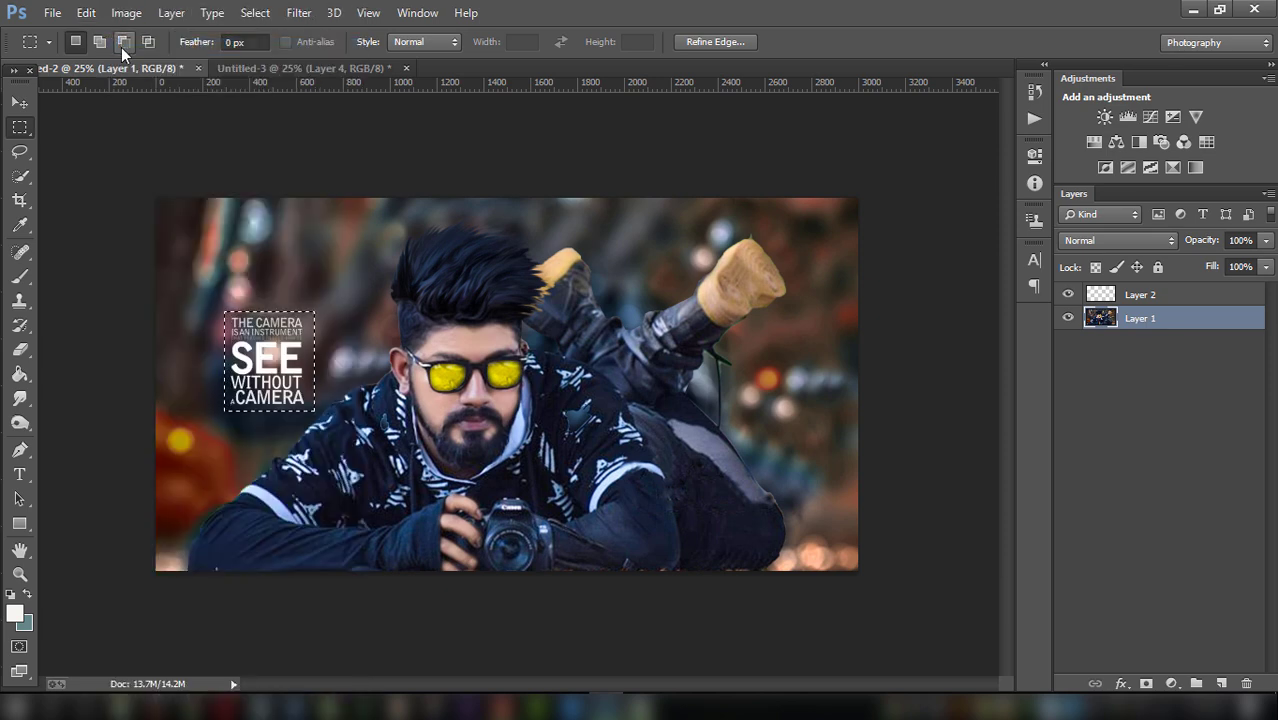
key(ctrl+d)
click(1138, 293)
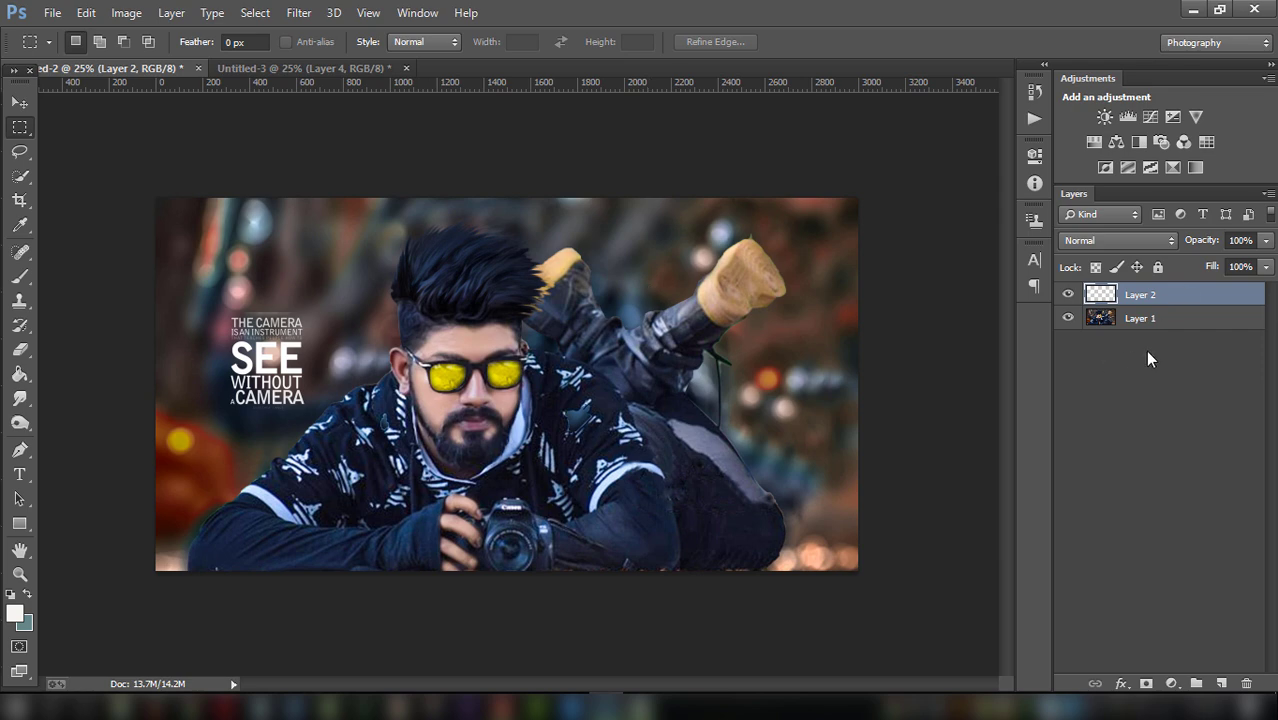
Merge the photo and quote layers into a single layer.
shift+click(1213, 323)
right_click(1213, 323)
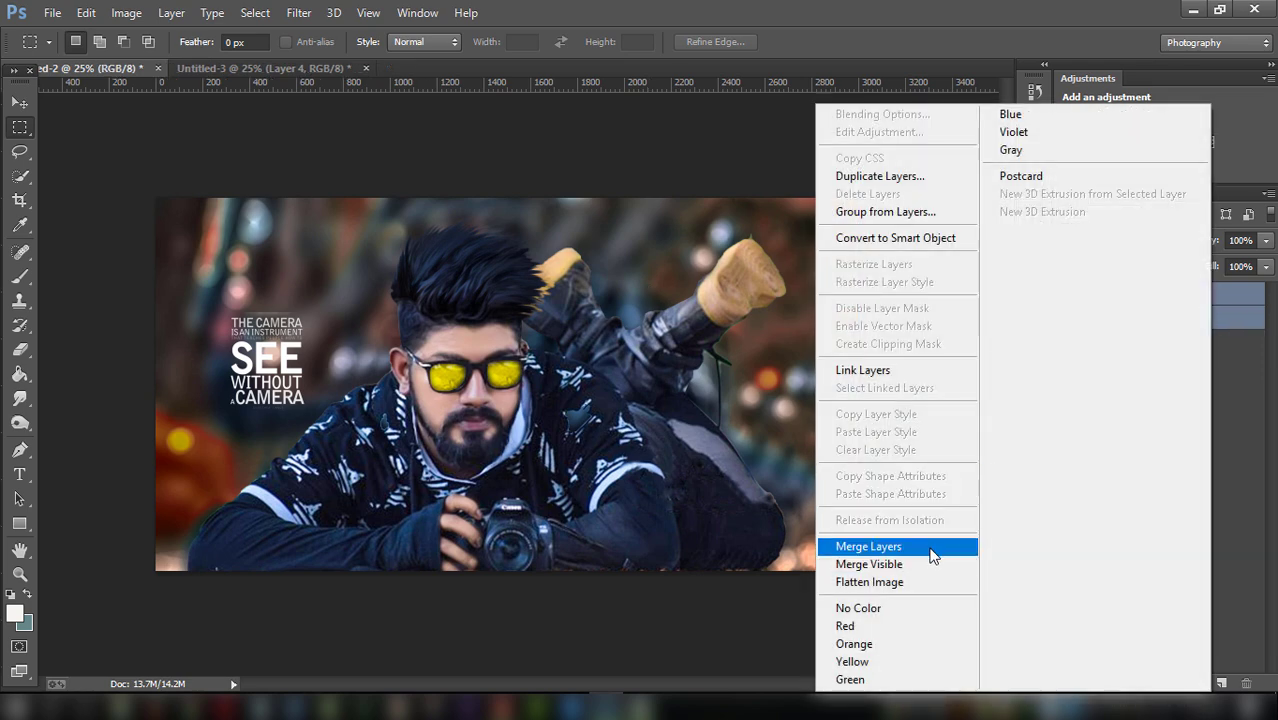
click(870, 545)
click(514, 706)
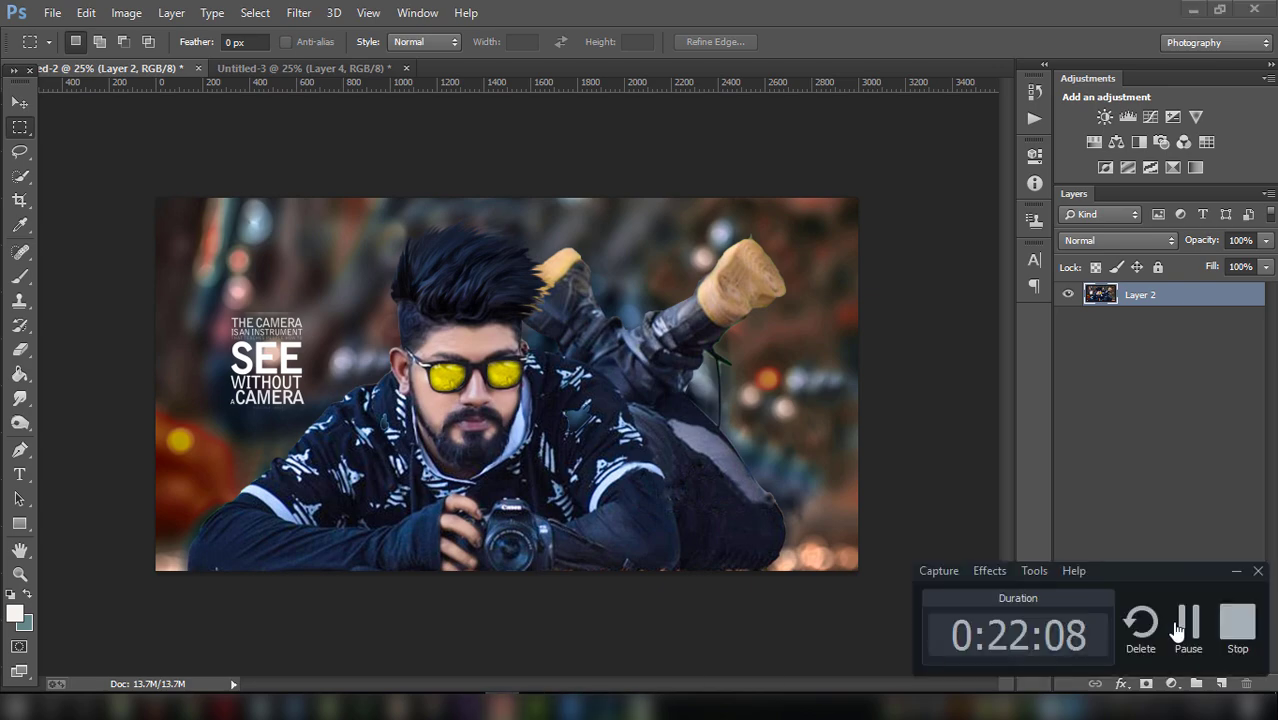
Place the Diwali2010 spark image over the man's face, commit it, and rasterize its layer.
click(52, 12)
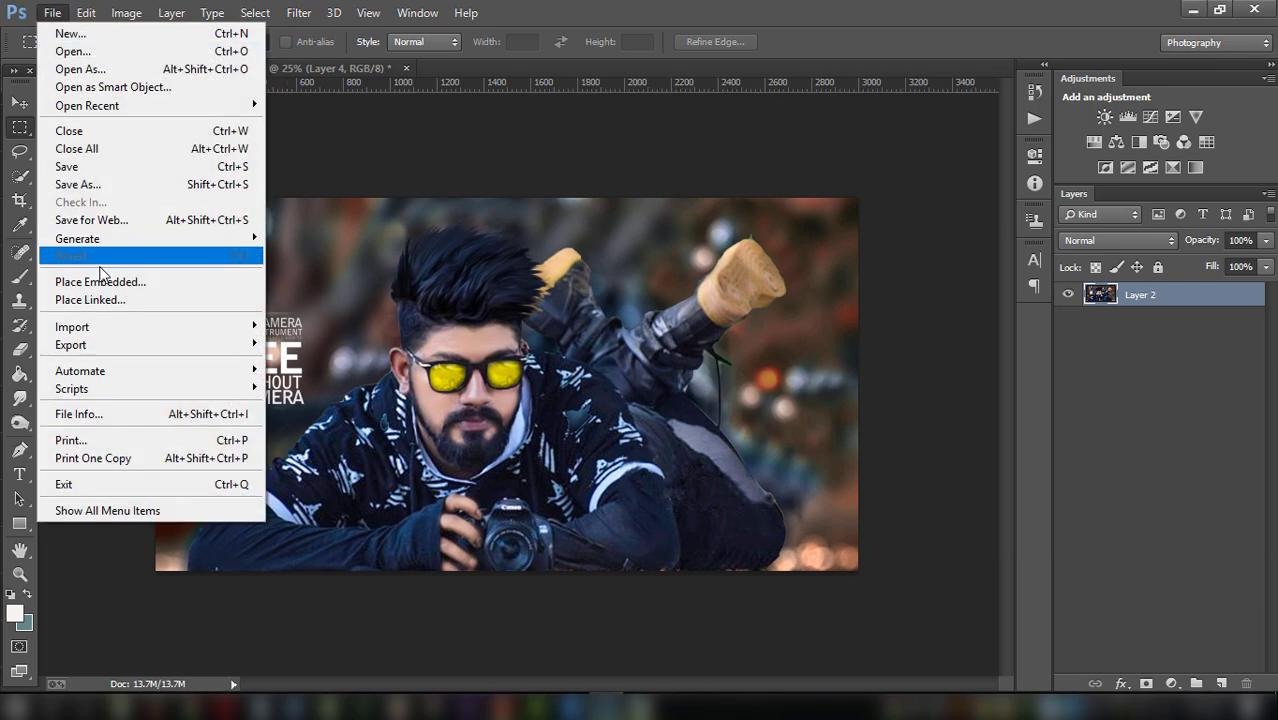
click(97, 280)
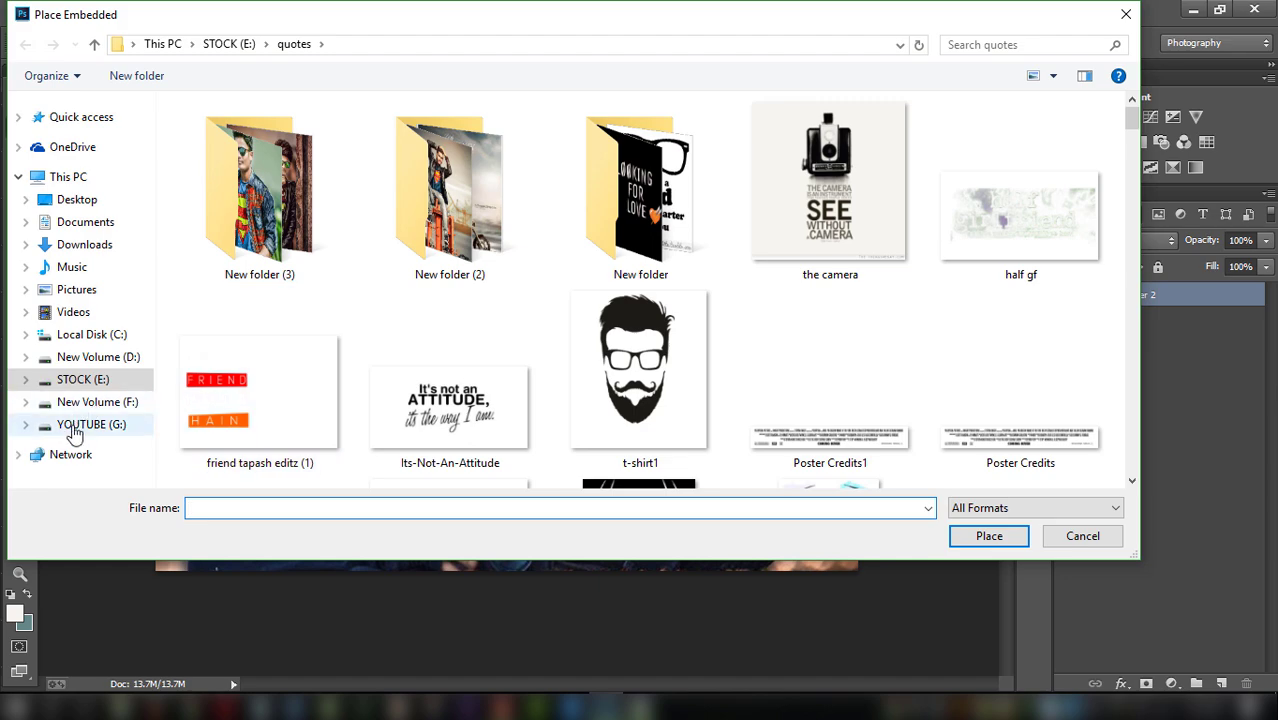
click(88, 425)
click(85, 357)
click(82, 379)
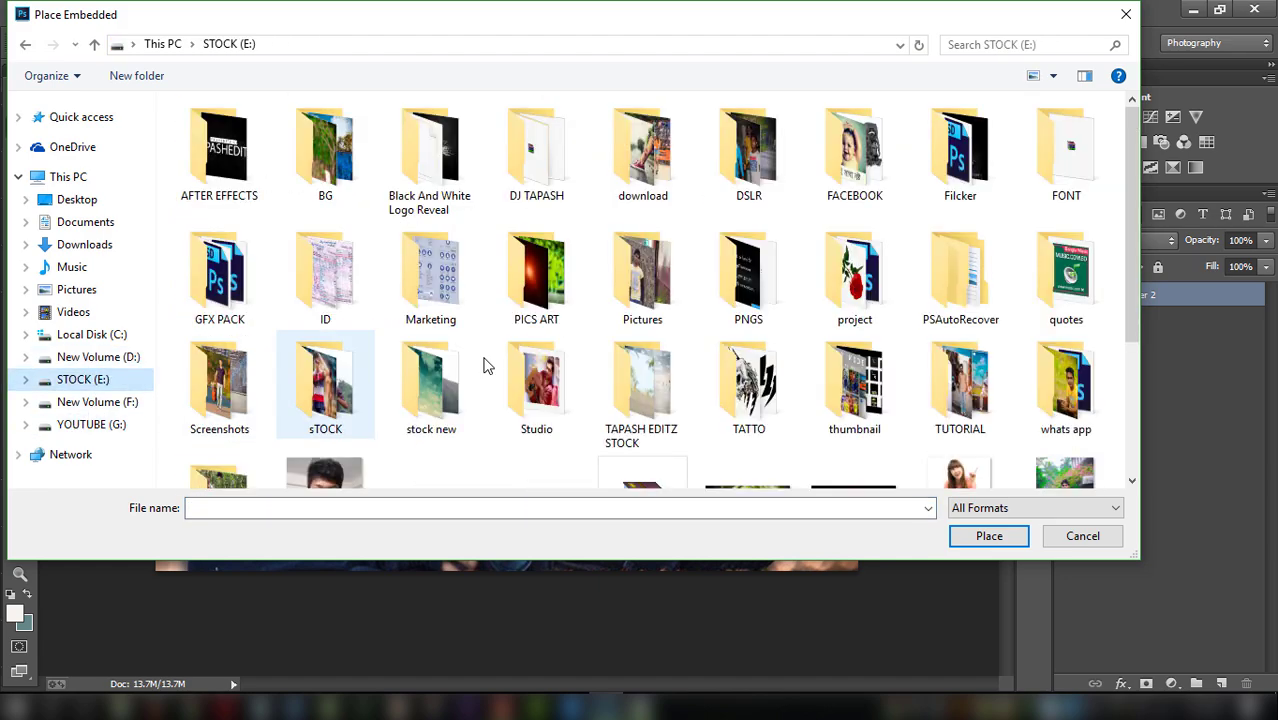
scroll(484, 366, down, 3)
click(830, 330)
click(986, 537)
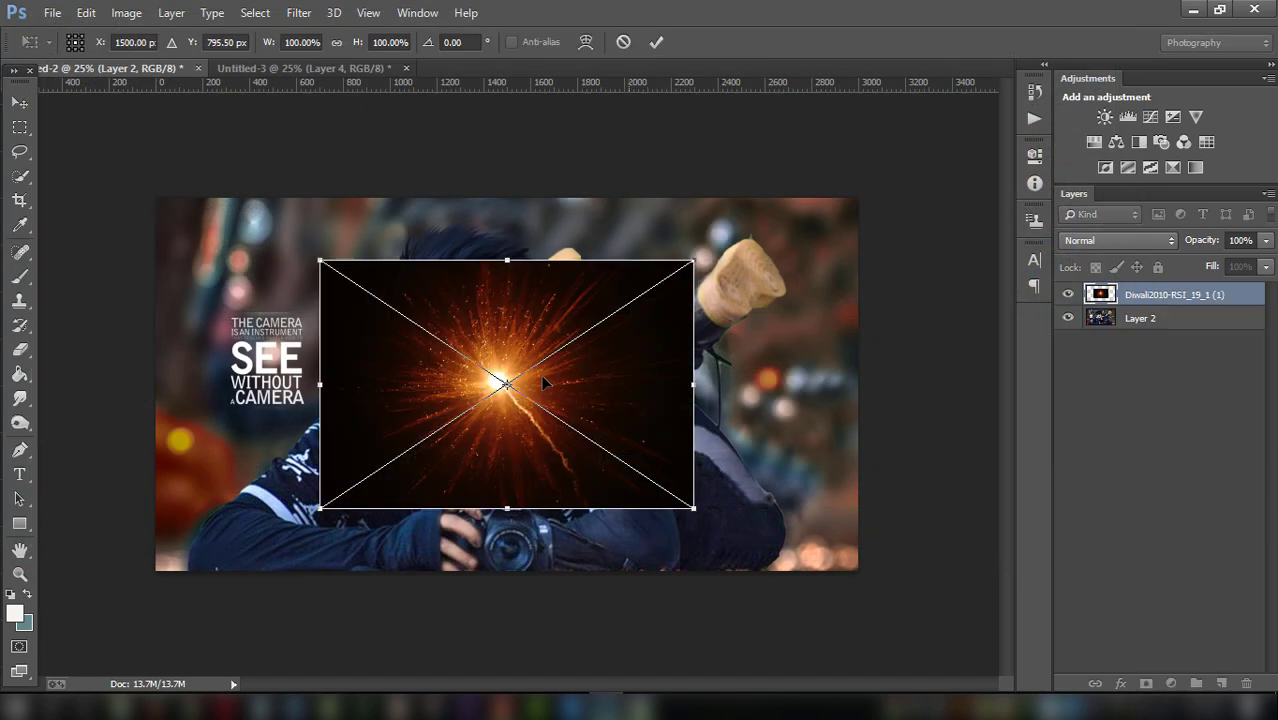
right_click(505, 366)
click(520, 374)
right_click(1159, 300)
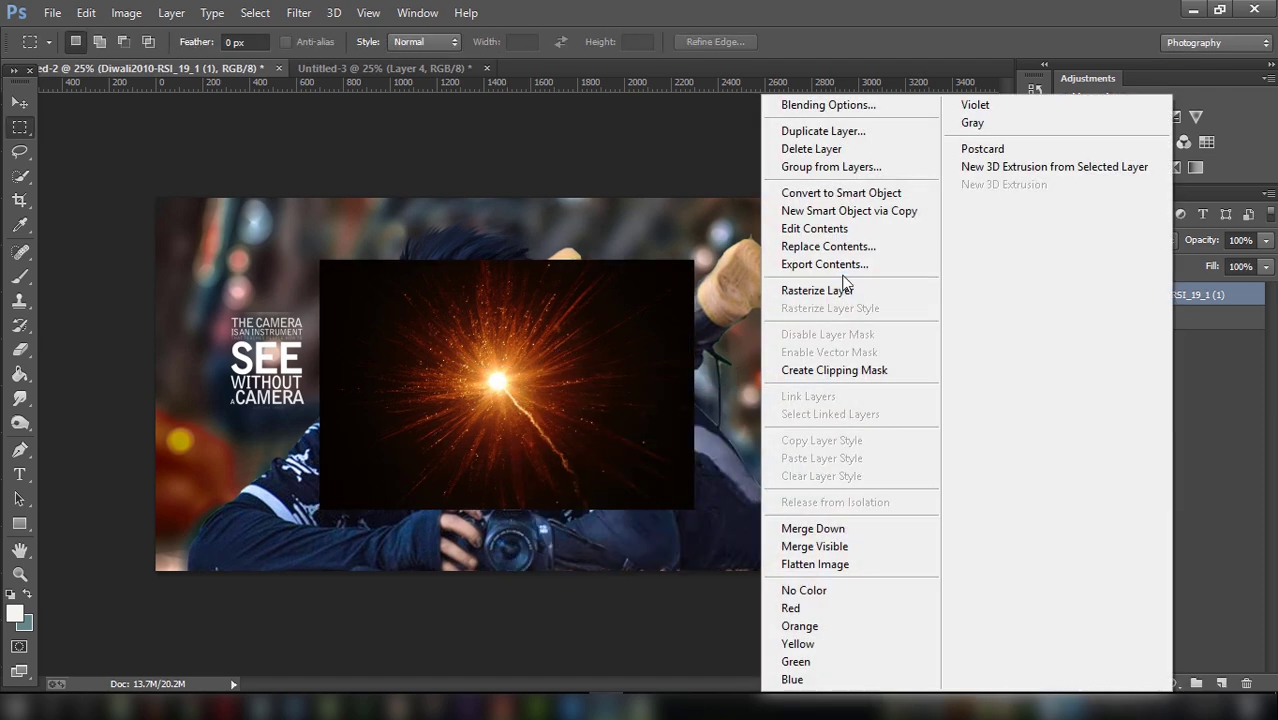
click(843, 289)
Set the spark layer to Screen blend and apply a 52.1 px Gaussian Blur.
click(1118, 240)
click(1100, 160)
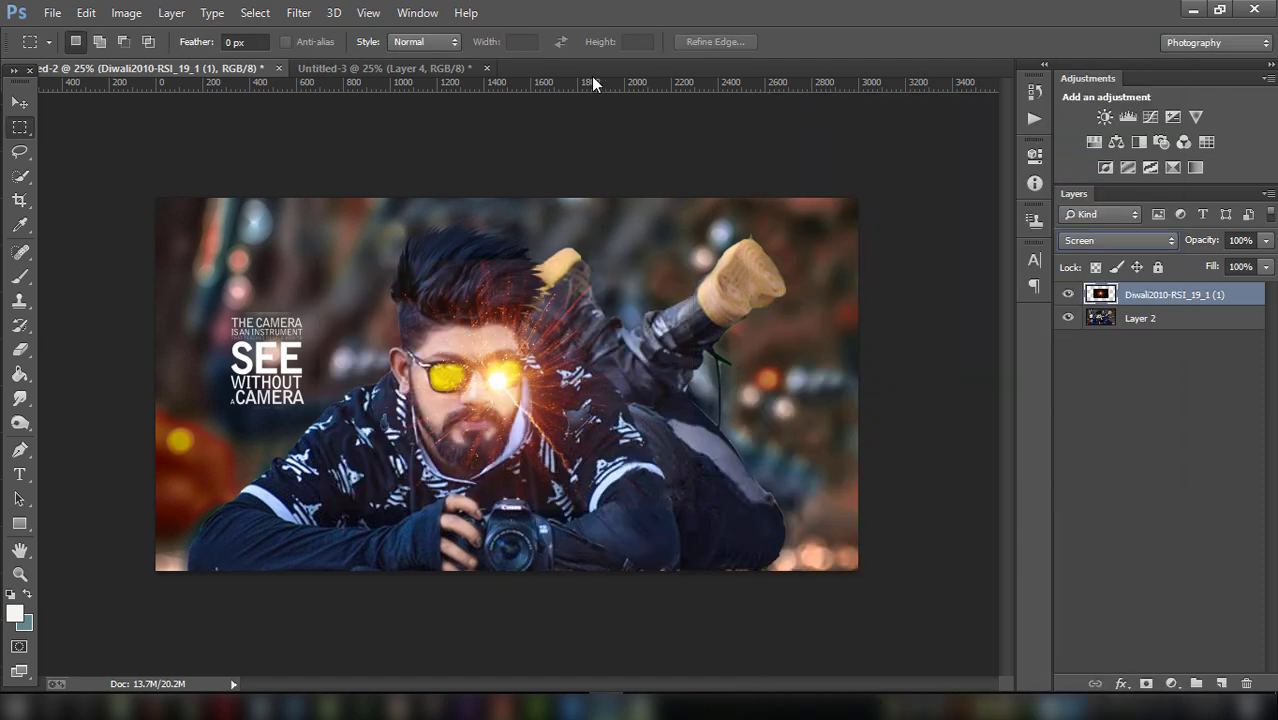
click(298, 12)
click(625, 366)
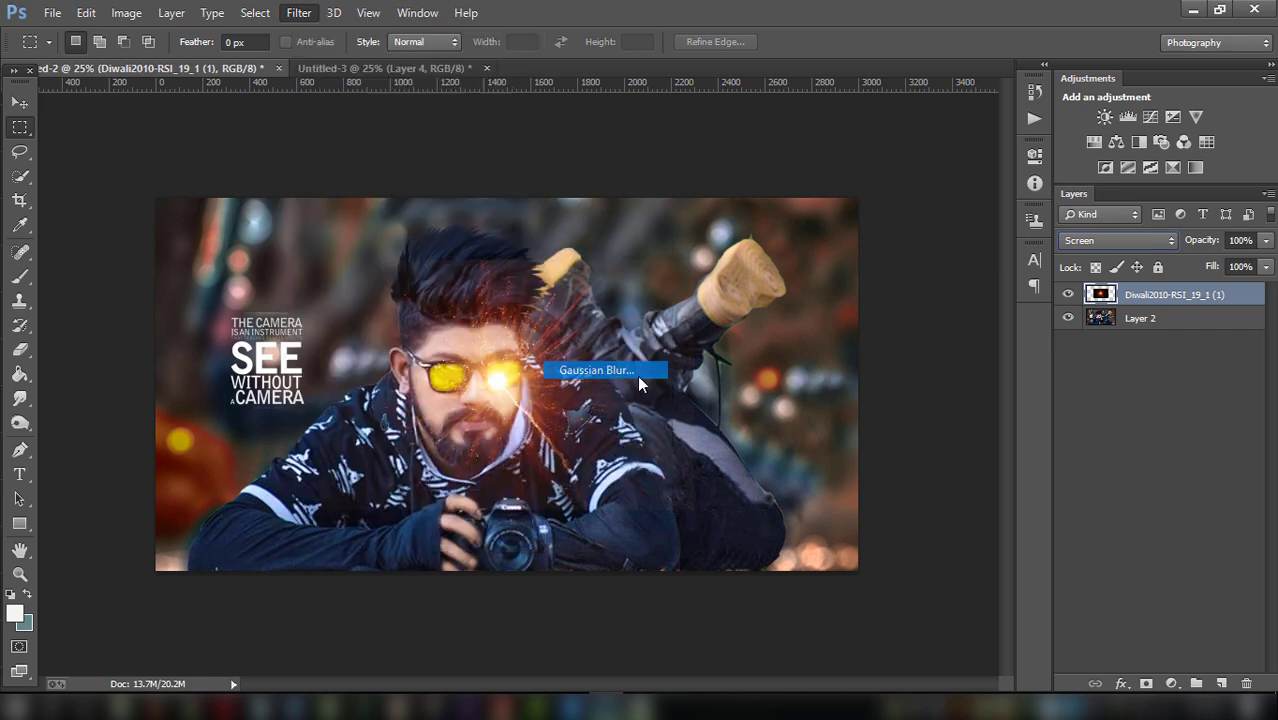
drag(1017, 332, 1022, 327)
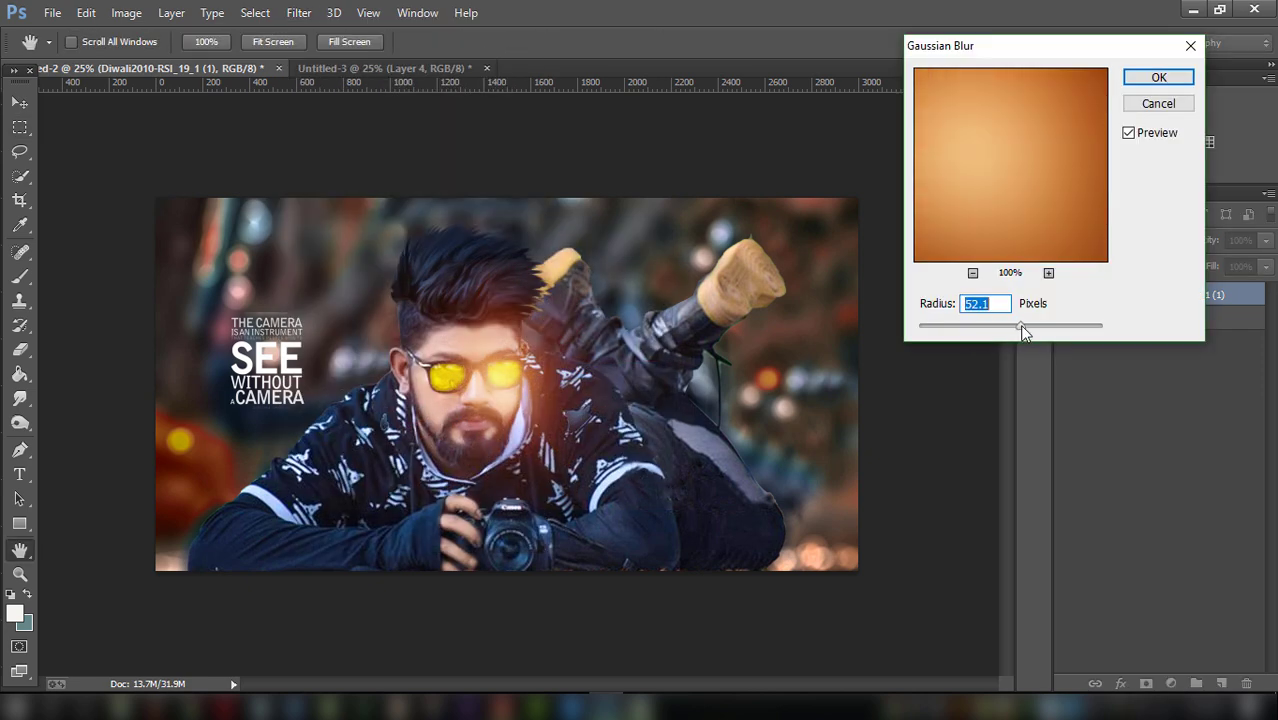
click(1153, 79)
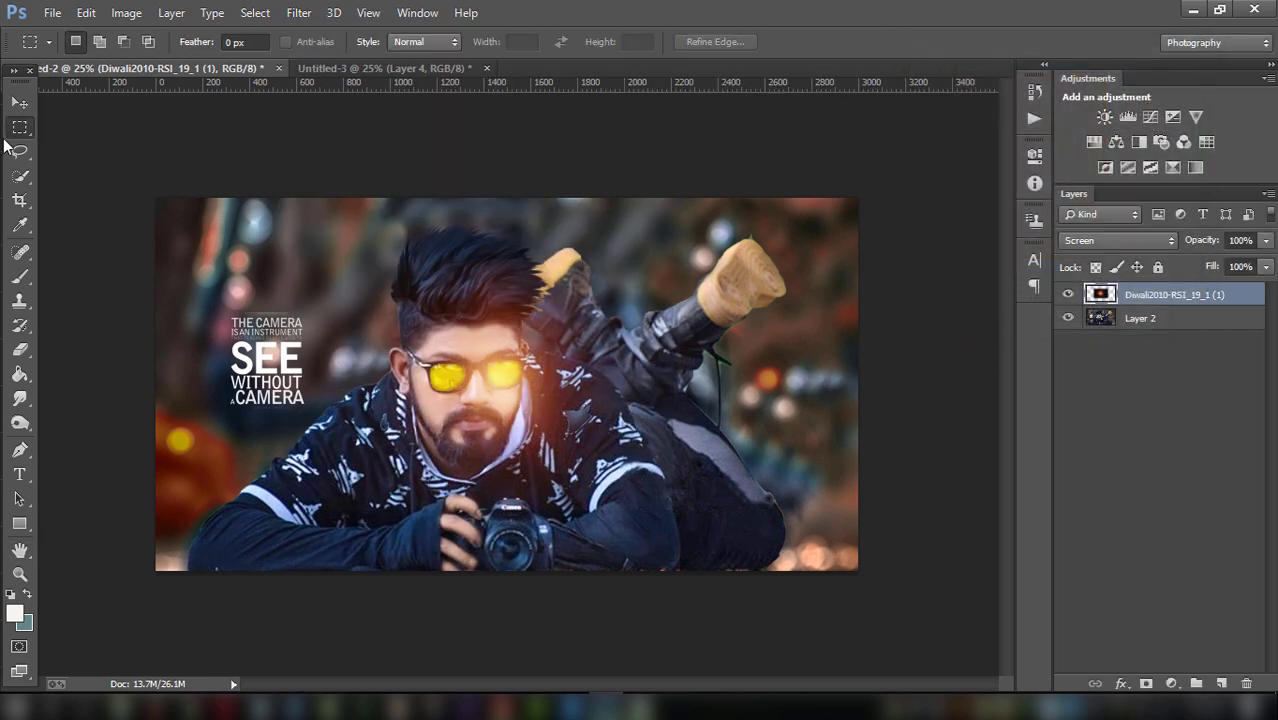
Move the orange glow left and up onto the hair, at 86% opacity.
click(19, 102)
drag(536, 312, 405, 320)
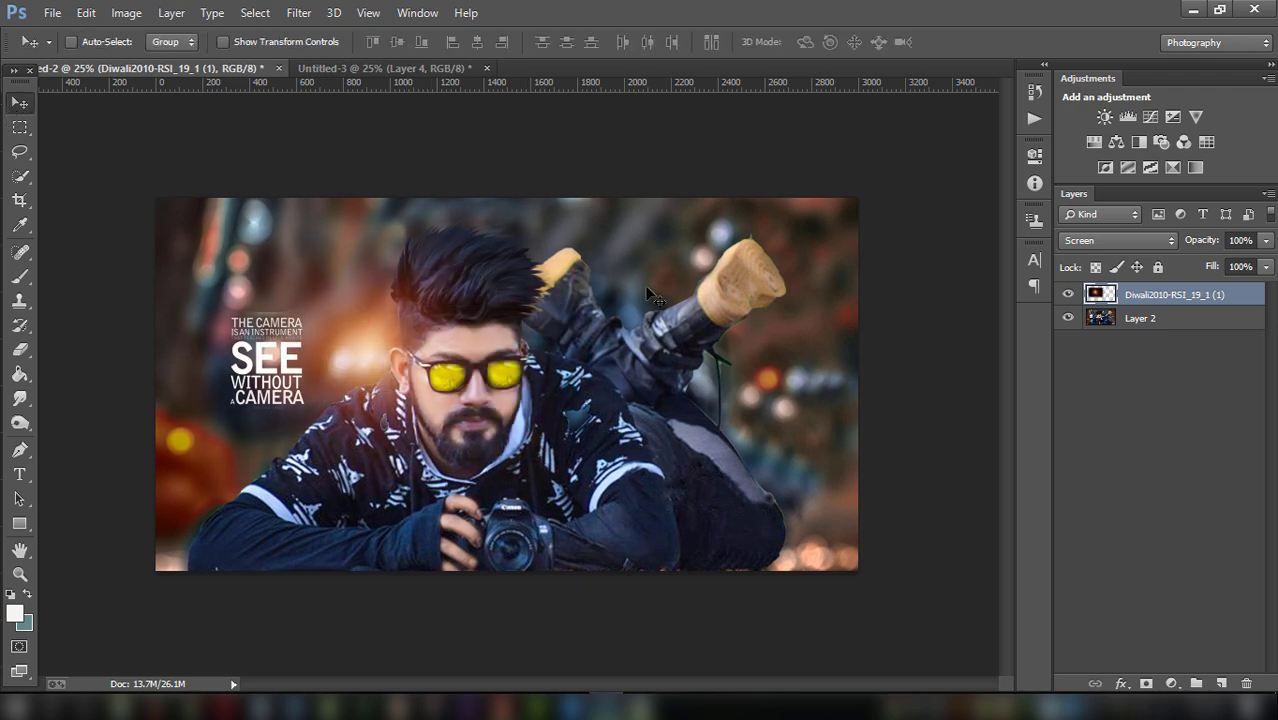
click(1265, 241)
drag(1262, 262, 1240, 270)
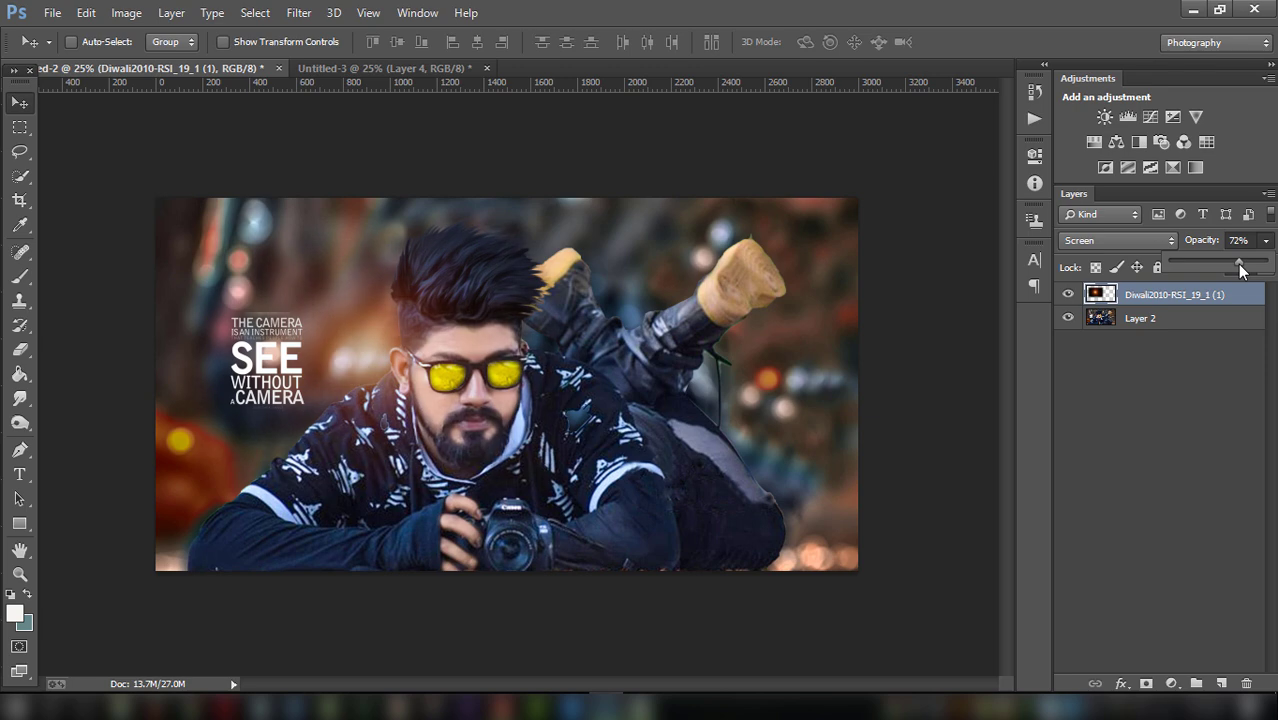
drag(567, 348, 467, 302)
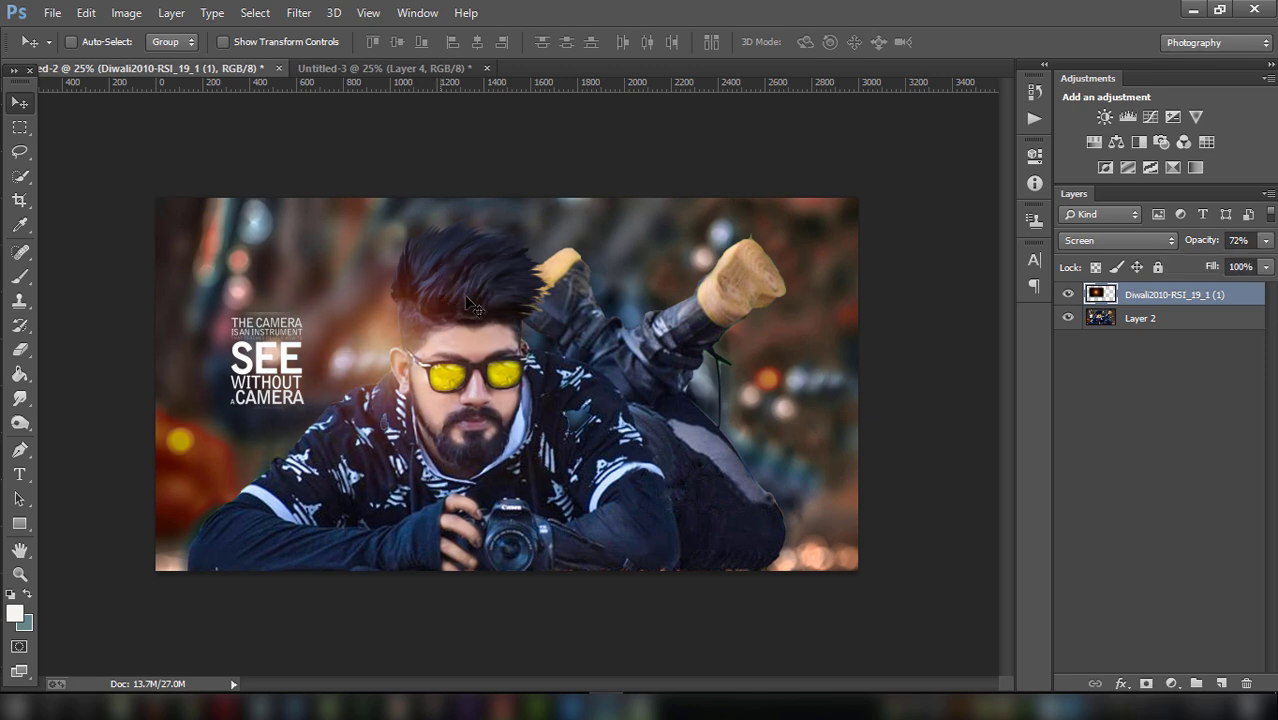
click(1265, 243)
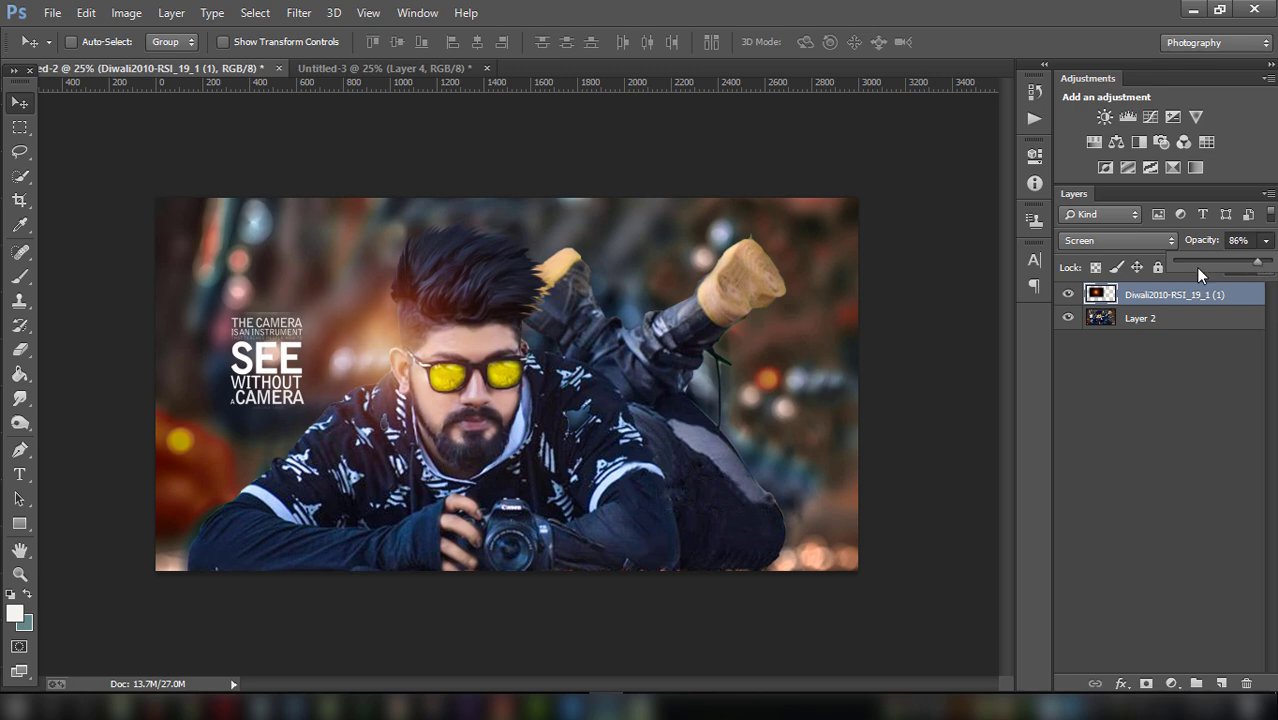
drag(437, 341, 455, 342)
Flatten the image, then warm the Blacks in Selective Color with Yellow +5 and Black +4.
right_click(1140, 303)
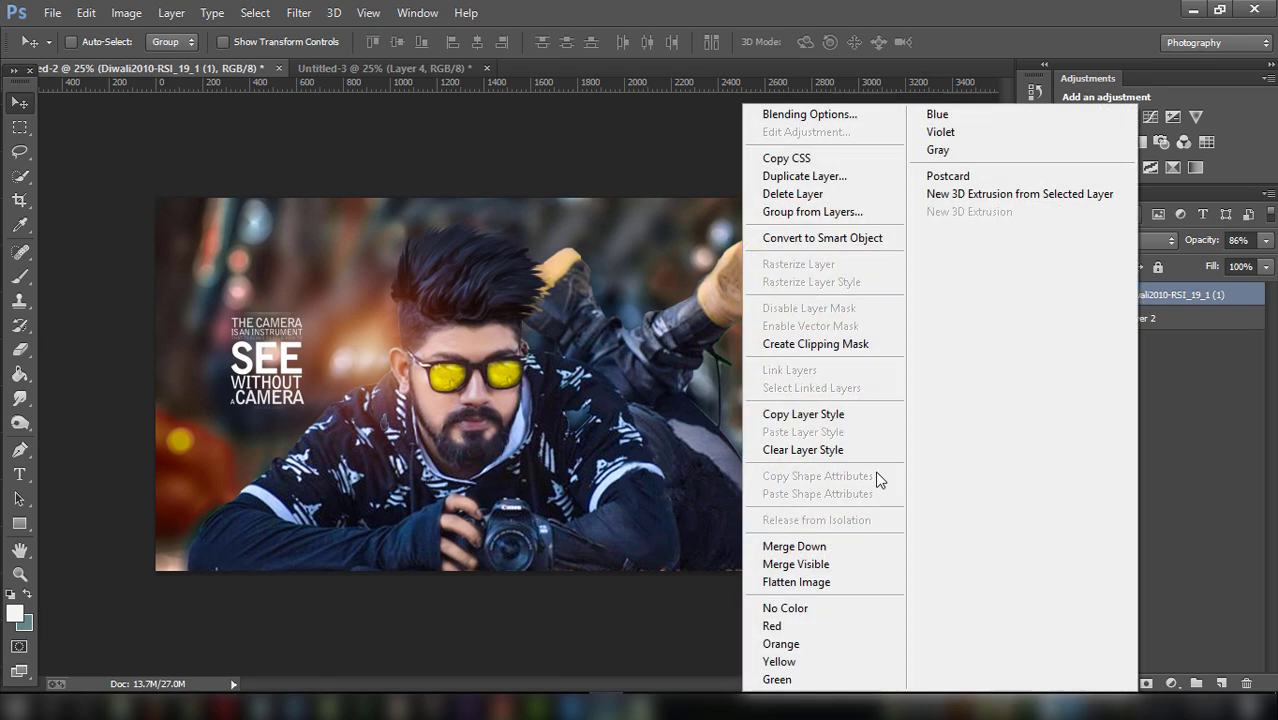
click(826, 580)
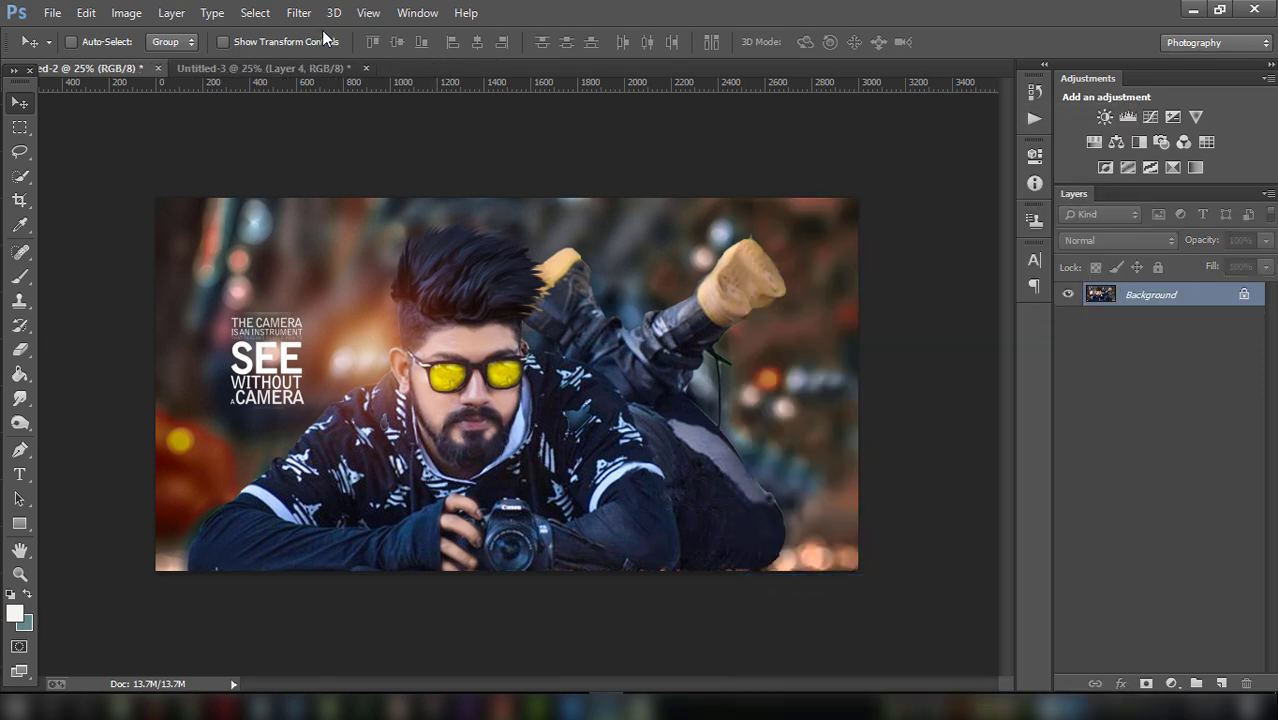
click(127, 12)
mouse_move(154, 60)
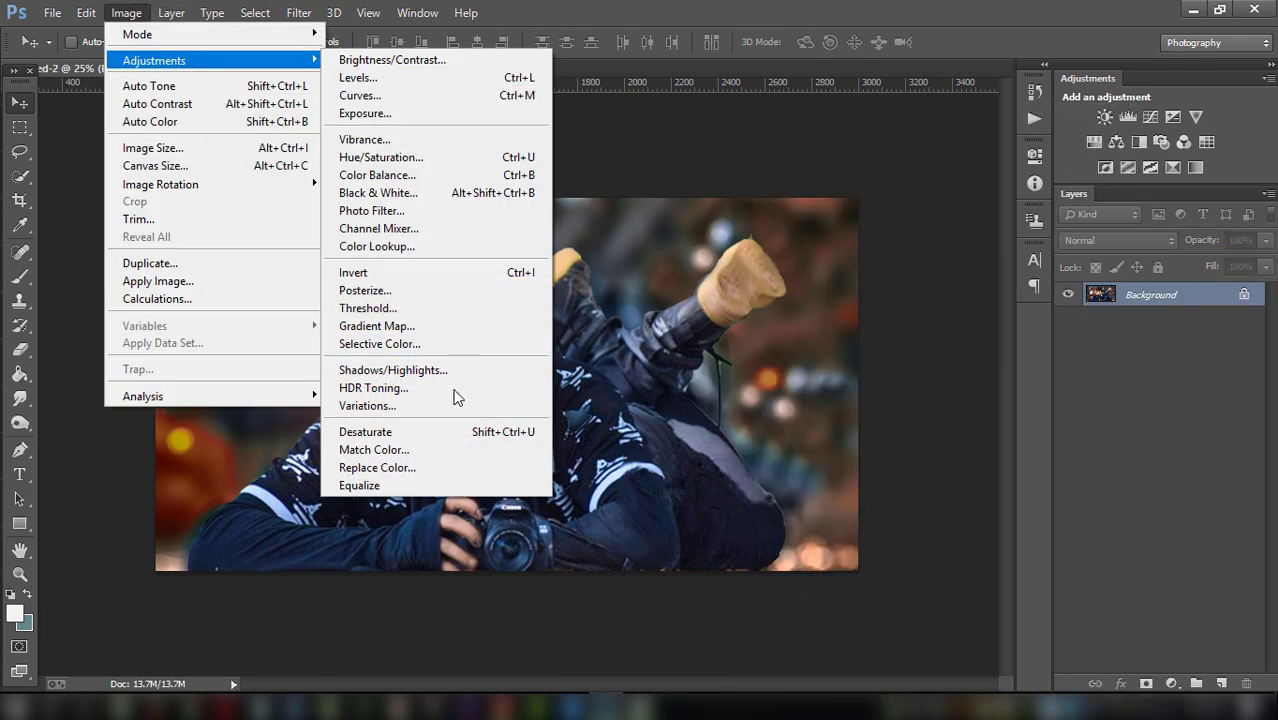
click(446, 343)
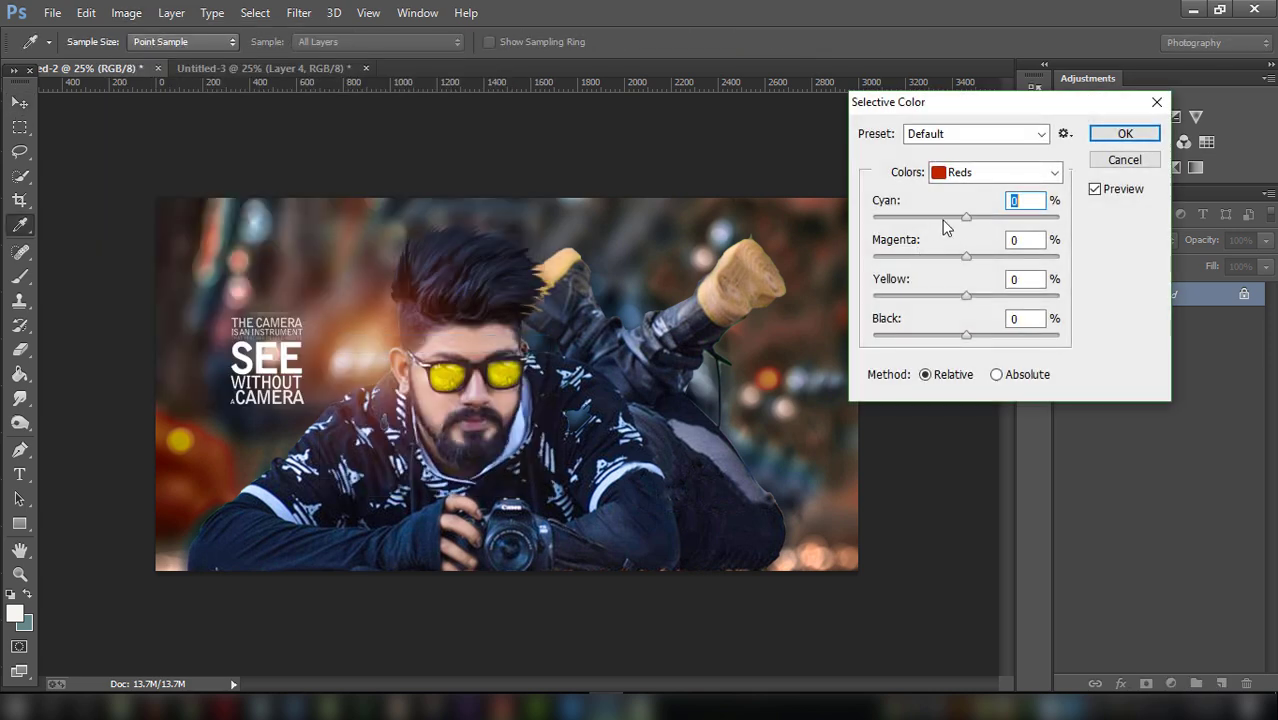
mouse_move(966, 217)
mouse_down()
mouse_move(955, 217)
mouse_move(965, 209)
mouse_up()
click(990, 172)
click(995, 334)
drag(966, 334, 977, 343)
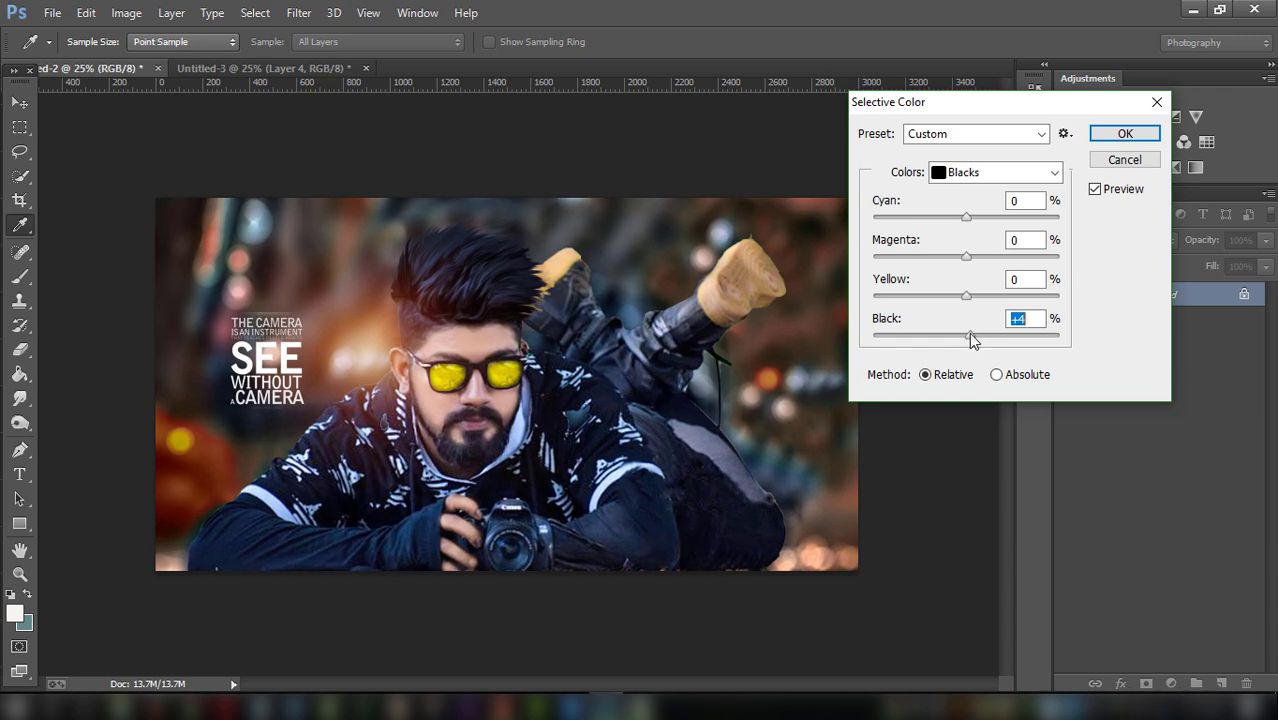
drag(966, 300, 960, 256)
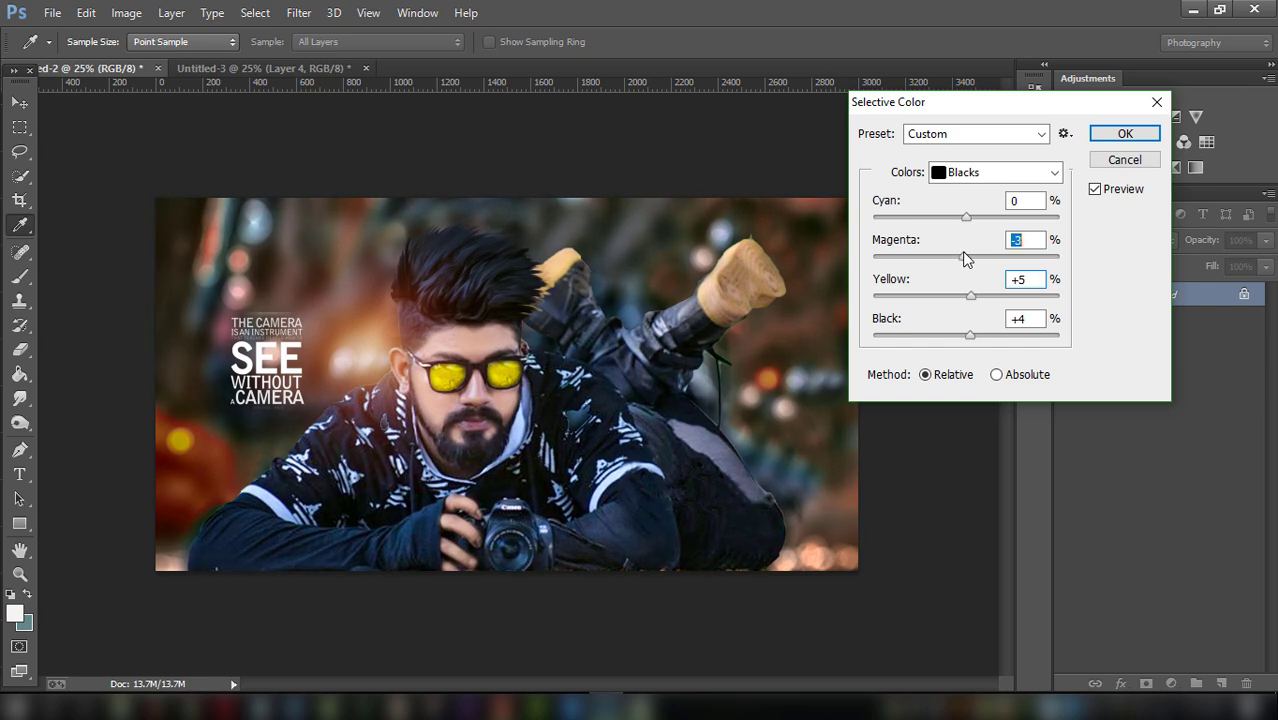